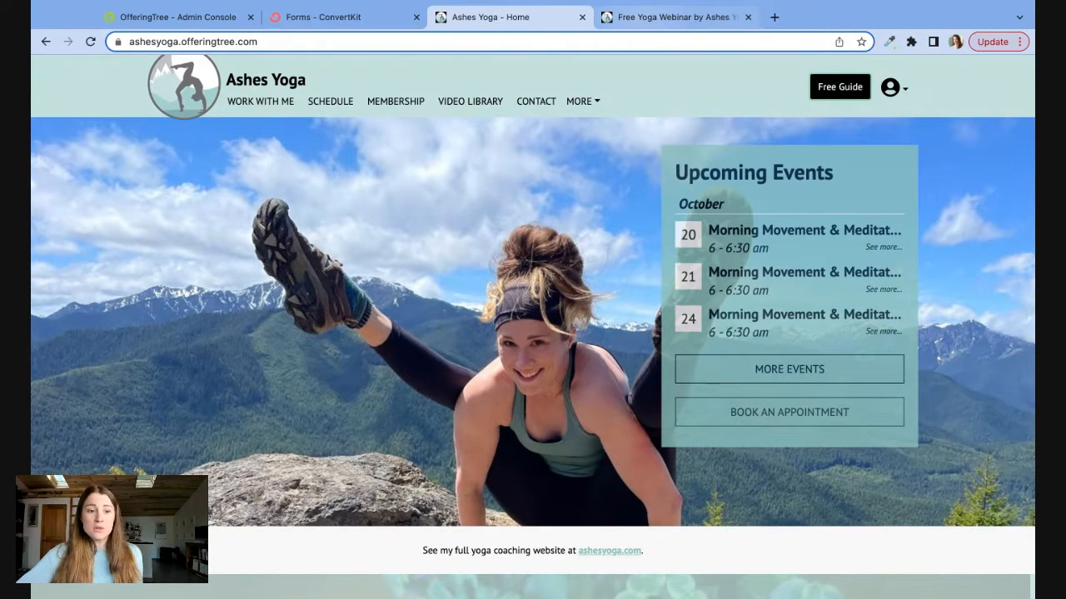
- Switch to the open Free Yoga Webinar blog post, look over its content and reveal the site's additional navigation entries
key("ctrl+Tab")
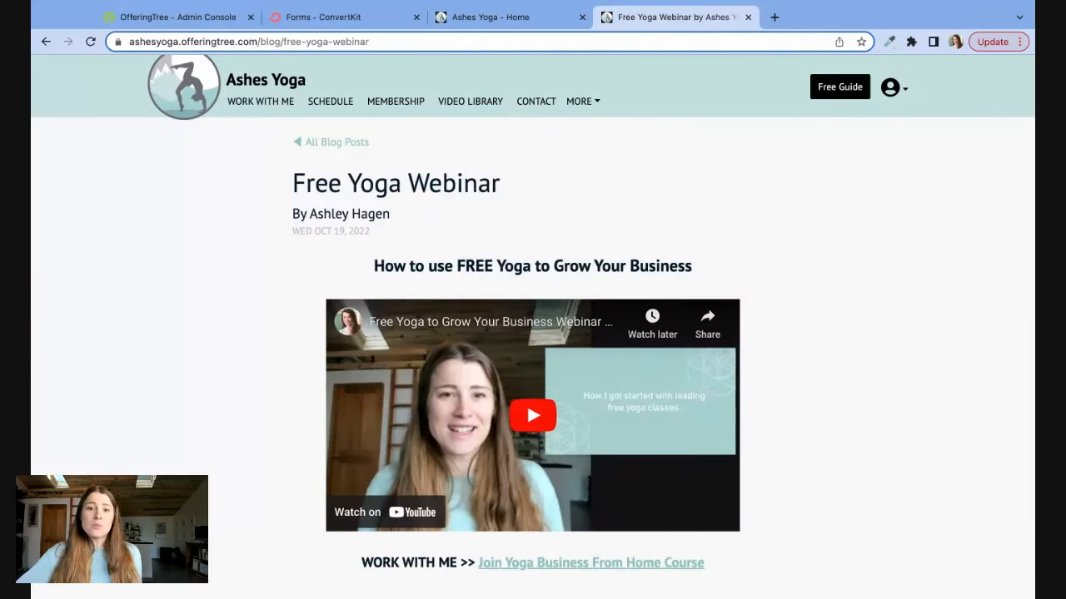
scroll(805, 297, "down", 5)
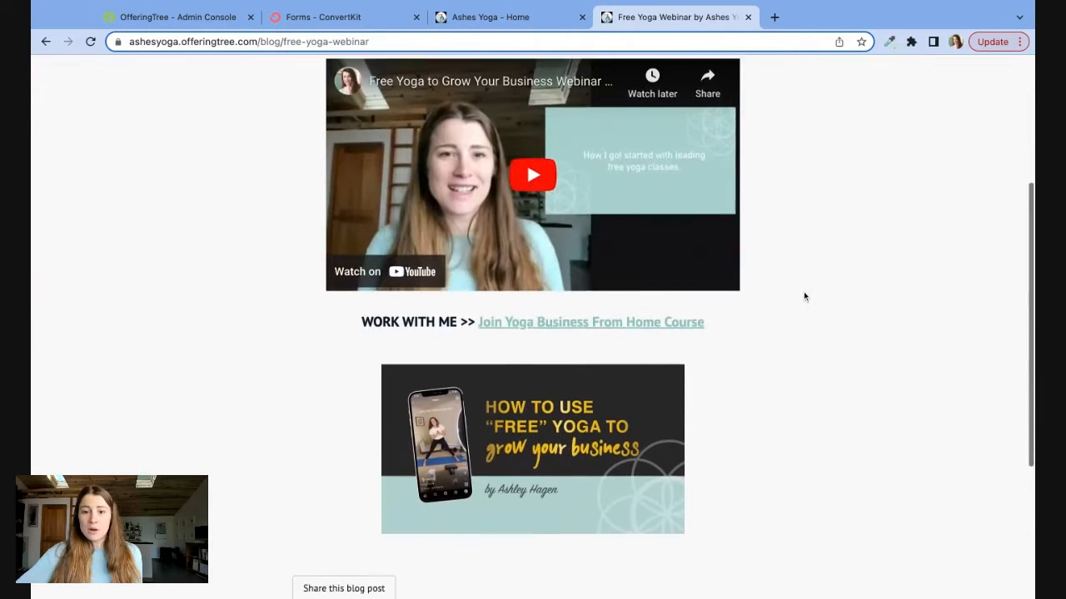
scroll(803, 296, "down", 1)
scroll(804, 297, "up", 6)
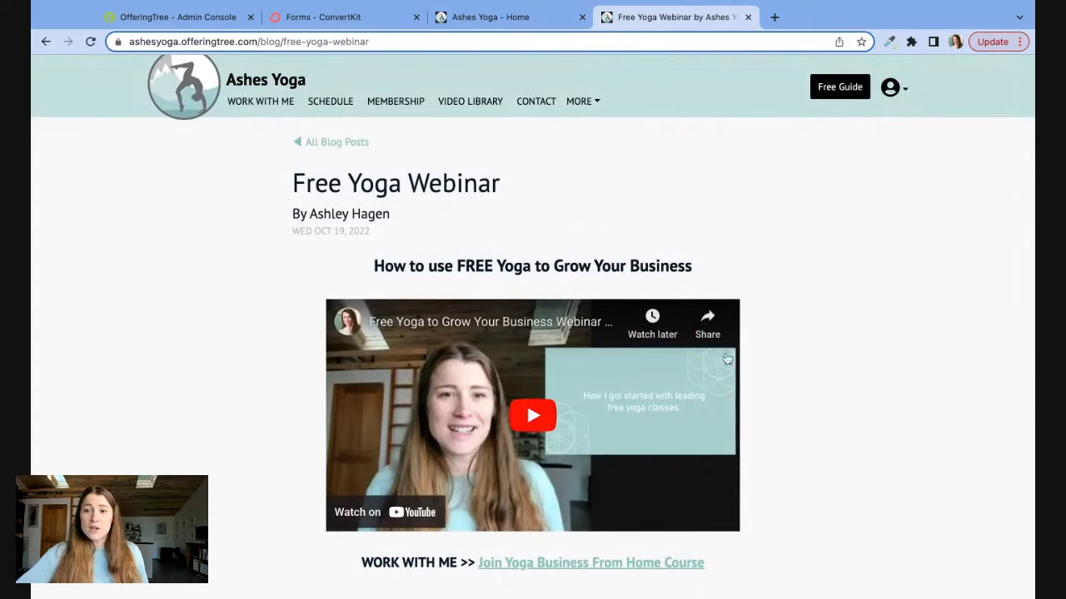
left_click(589, 109)
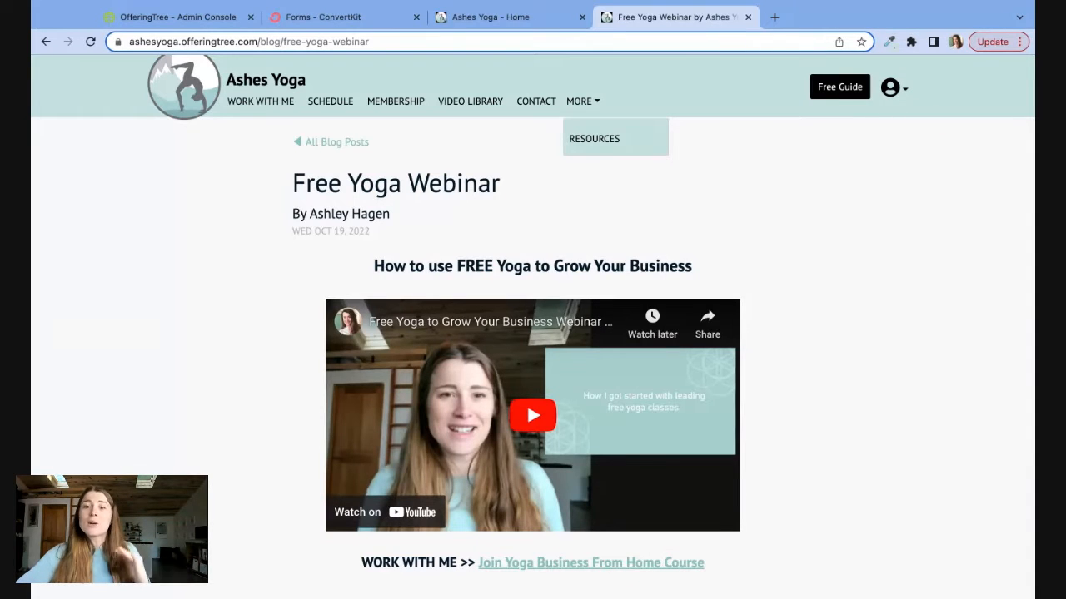
- Start and pause the embedded webinar video in the blog post, and dismiss its suggested videos
scroll(780, 166, "down", 3)
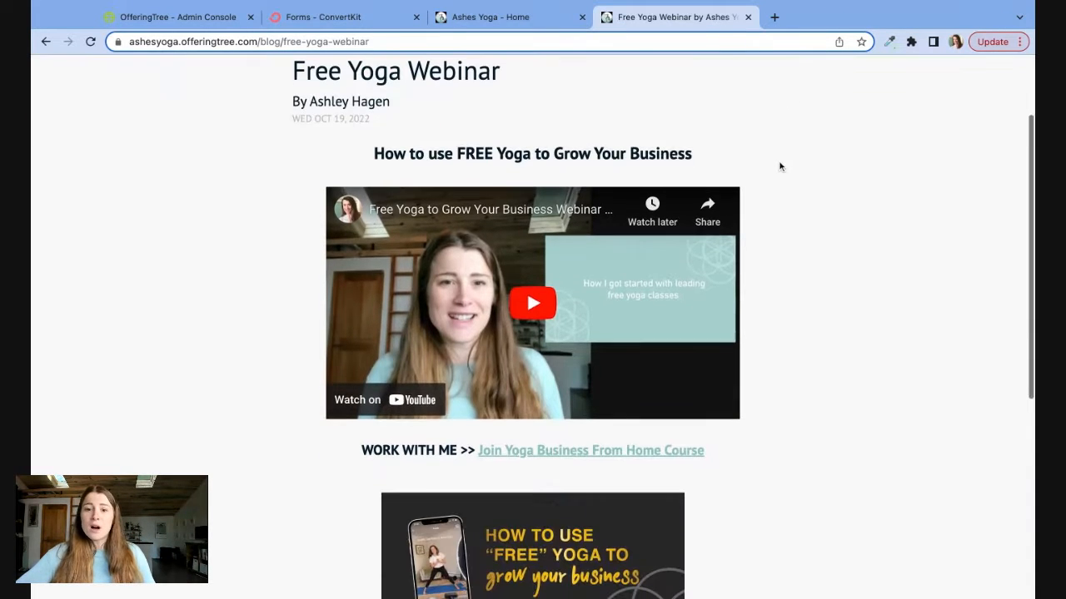
left_click(543, 298)
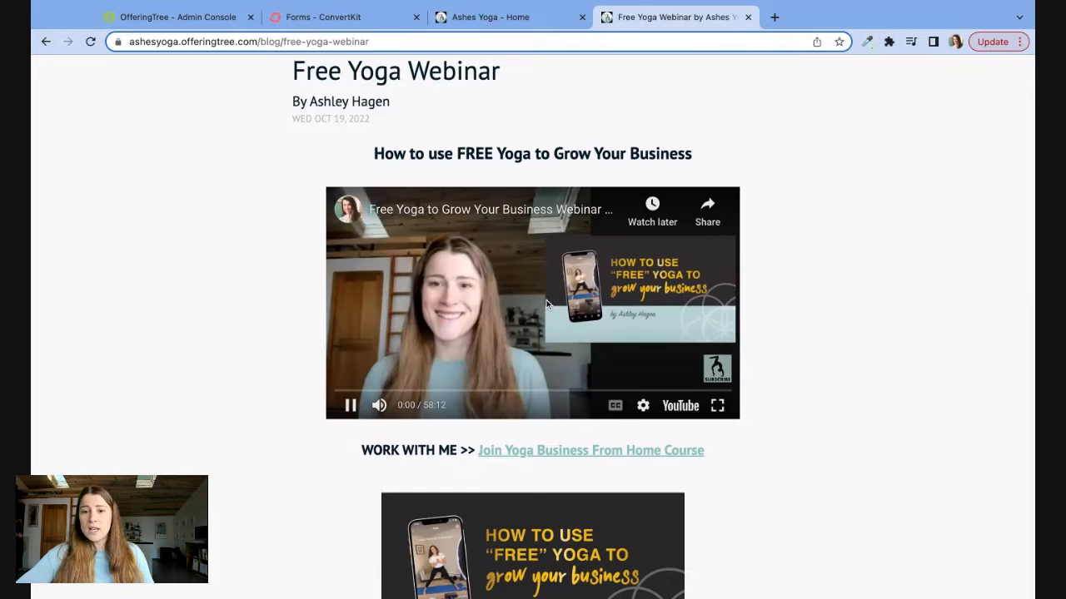
left_click(546, 304)
scroll(595, 375, "down", 2)
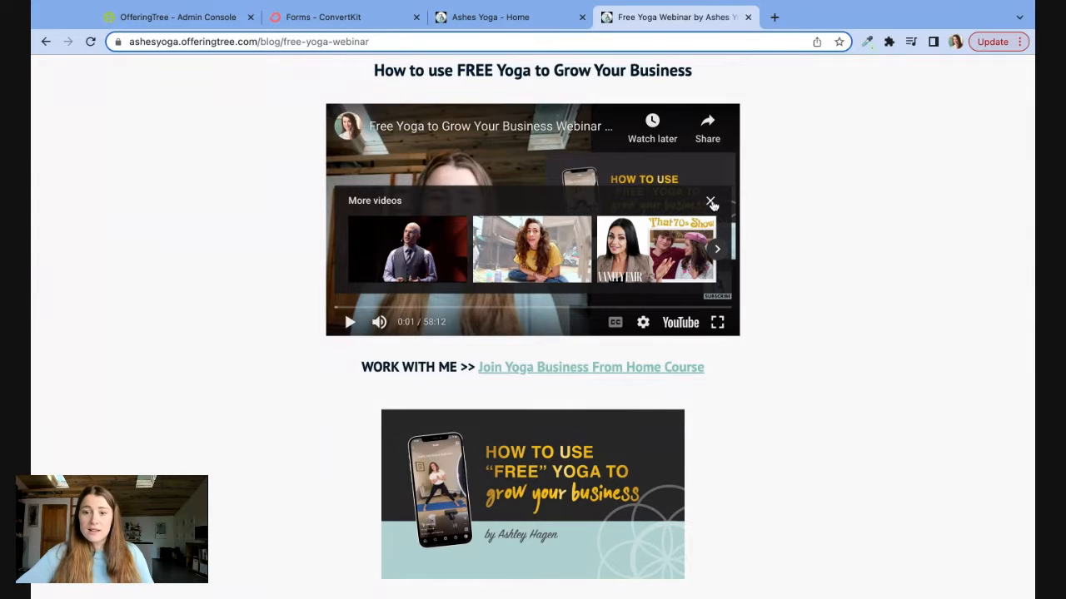
left_click(710, 201)
scroll(791, 233, "up", 3)
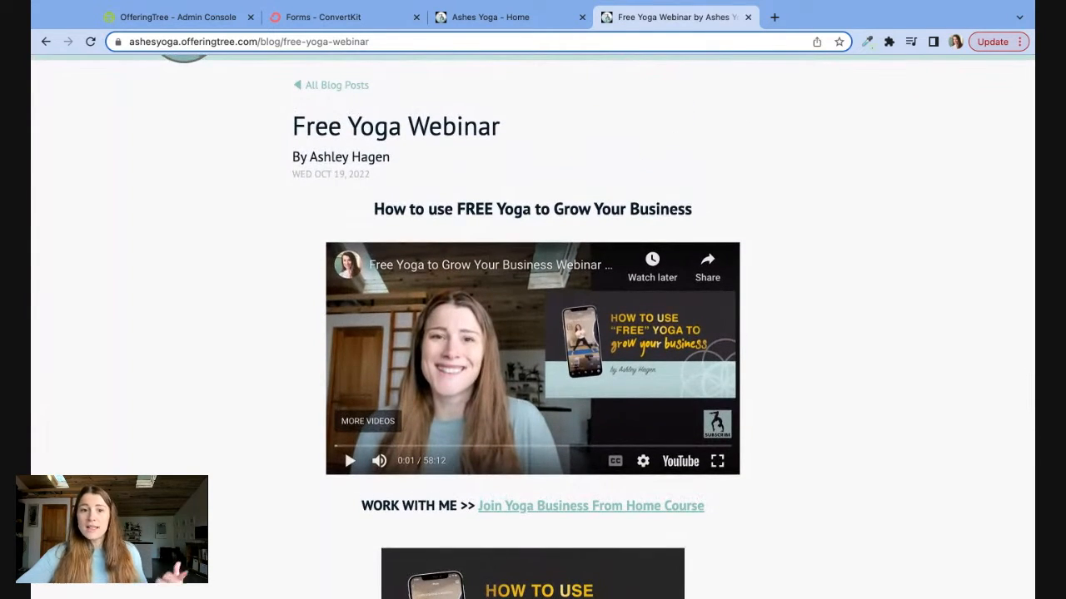
scroll(533, 333, "up", 1)
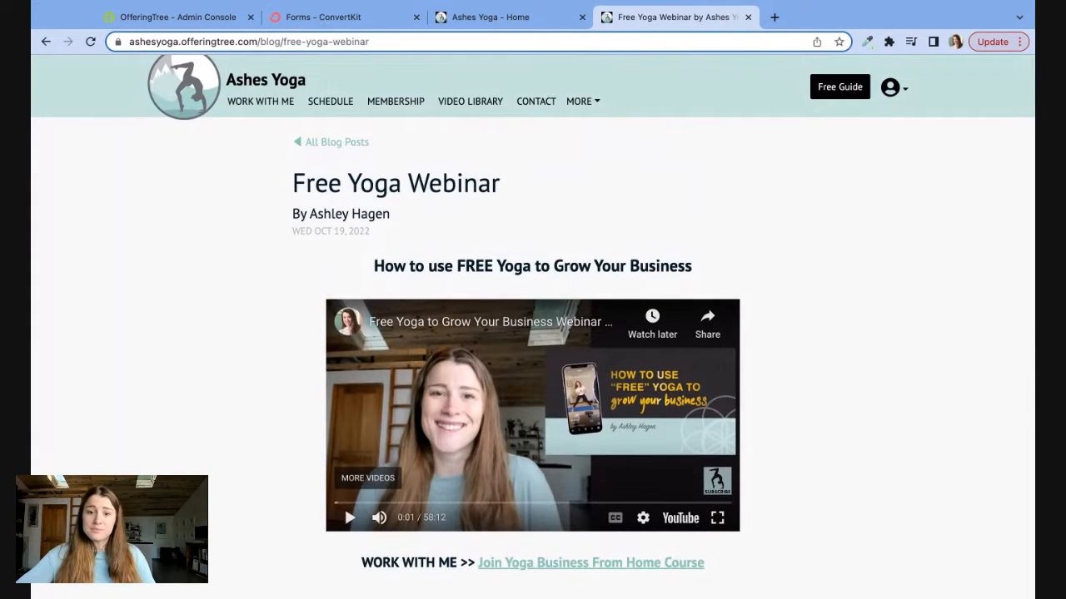
- Examine the rest of the post, view the list of all blog posts and return to the Free Yoga Webinar post
scroll(533, 333, "down", 5)
scroll(566, 351, "down", 2)
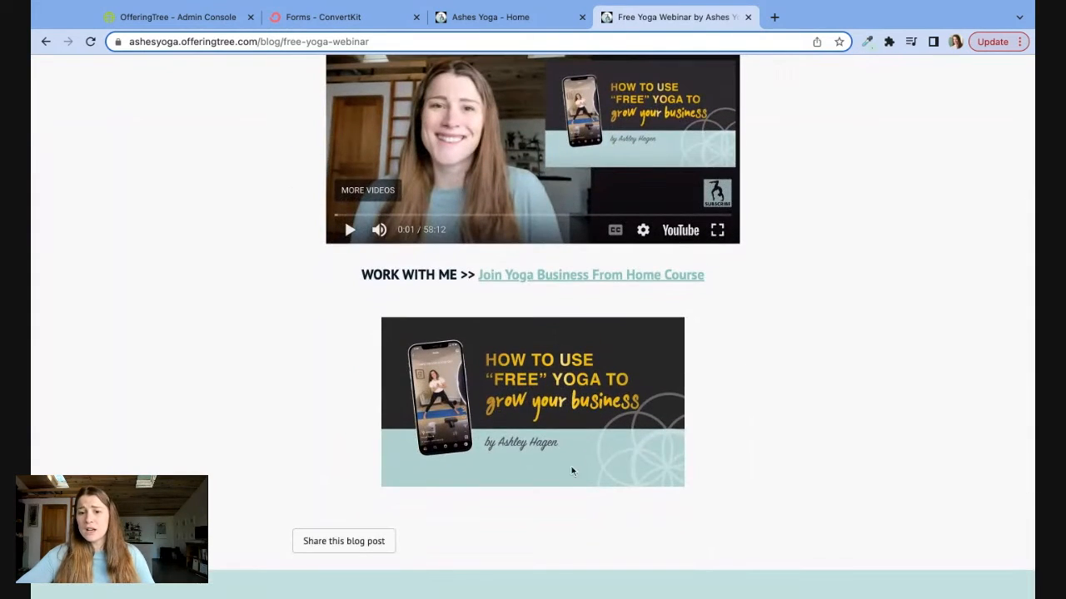
scroll(737, 429, "up", 5)
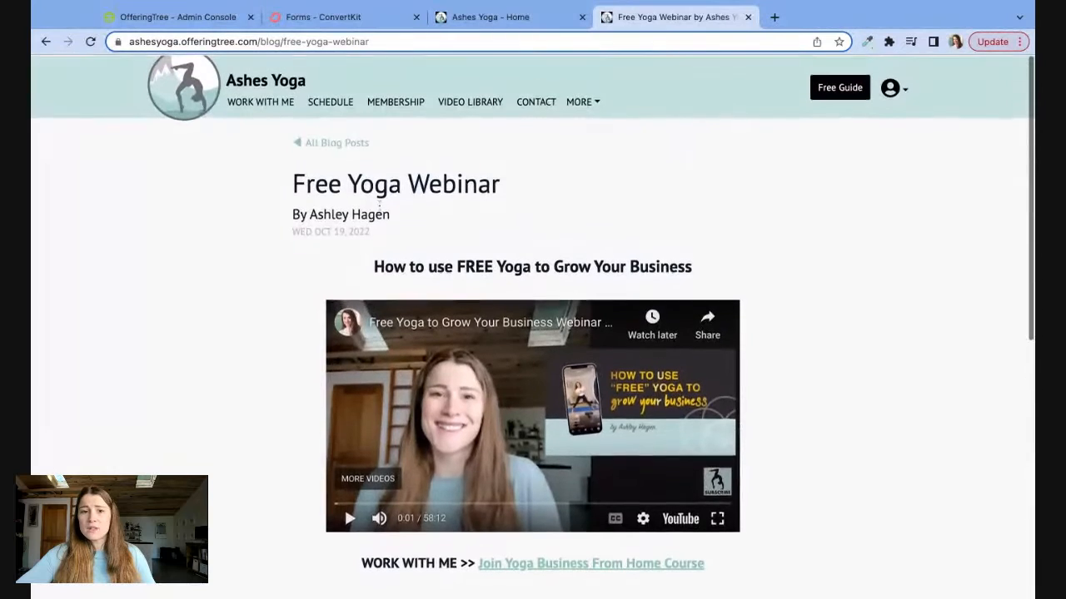
left_click(337, 143)
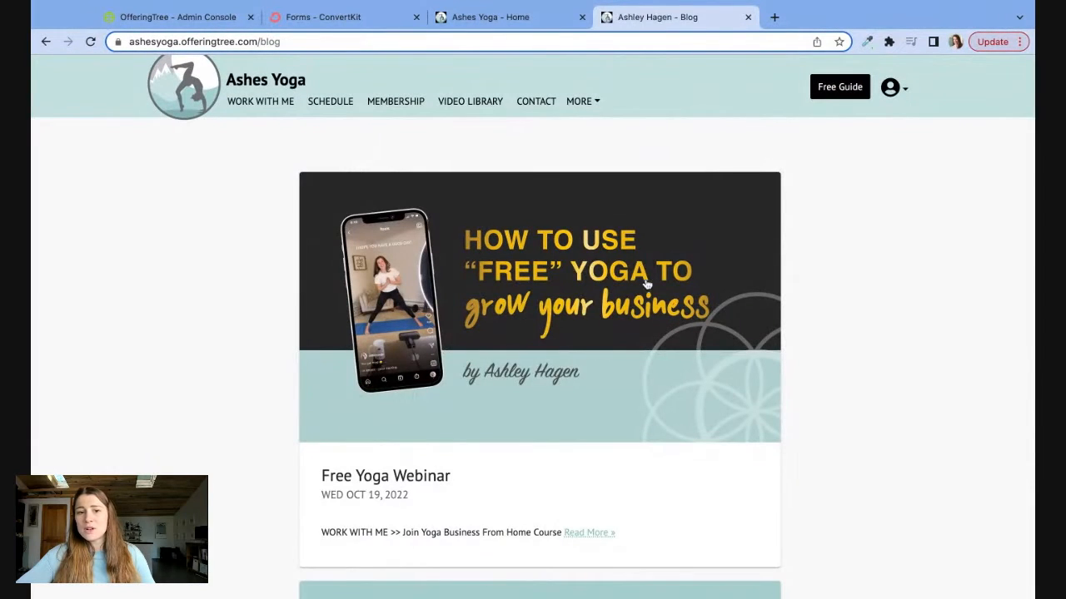
left_click(47, 42)
scroll(598, 388, "down", 3)
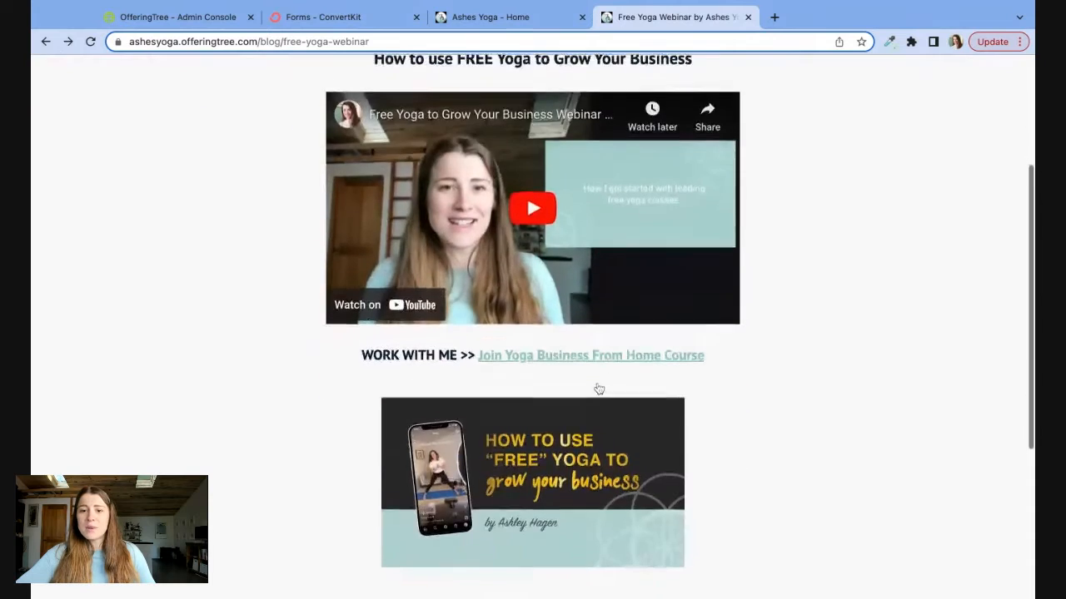
scroll(599, 389, "up", 3)
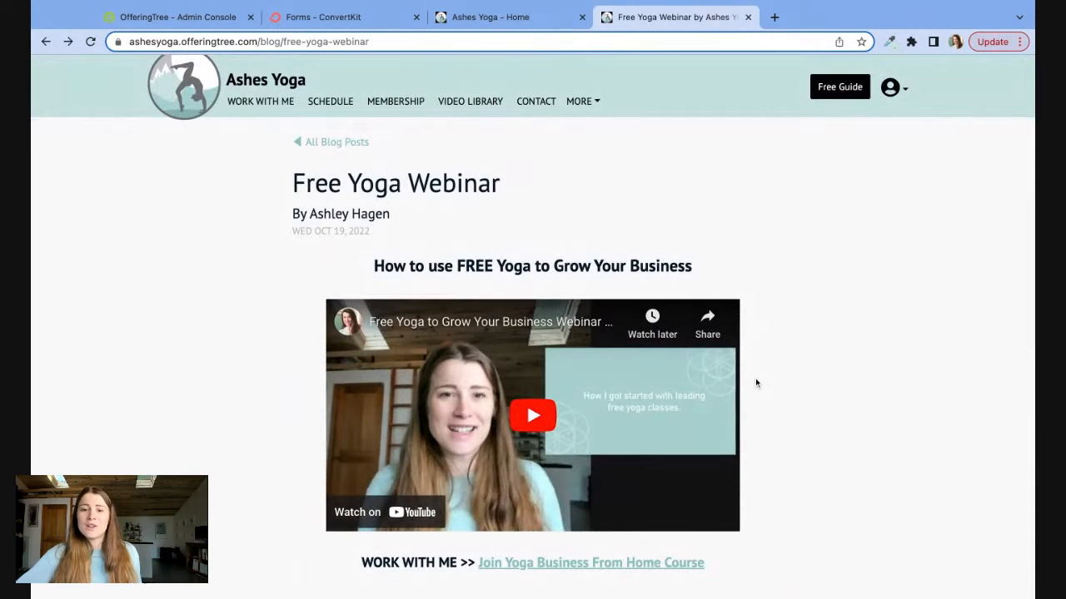
scroll(755, 382, "down", 1)
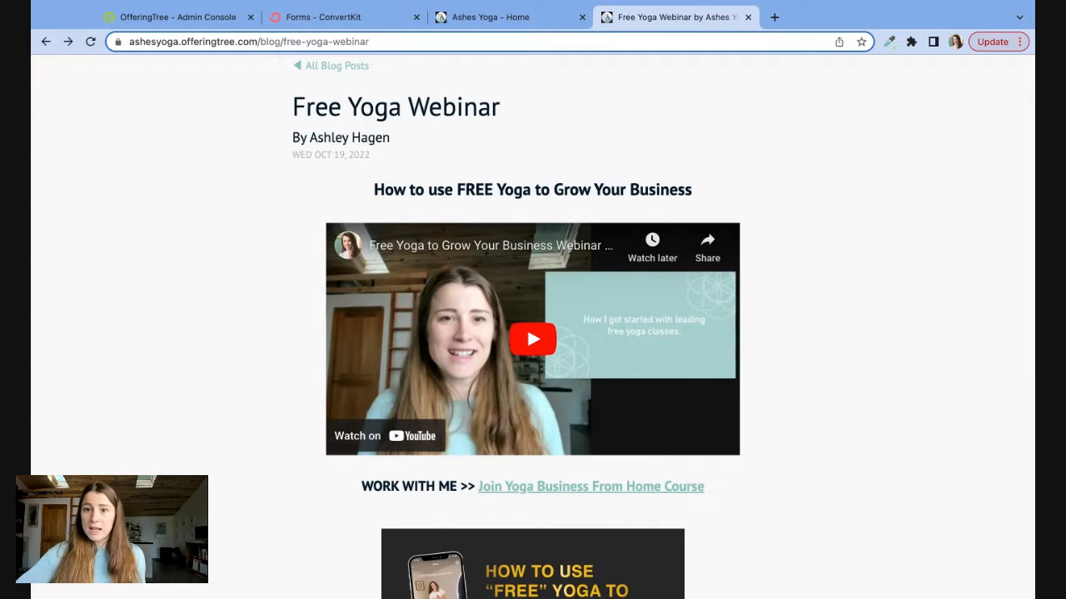
scroll(533, 326, "up", 2)
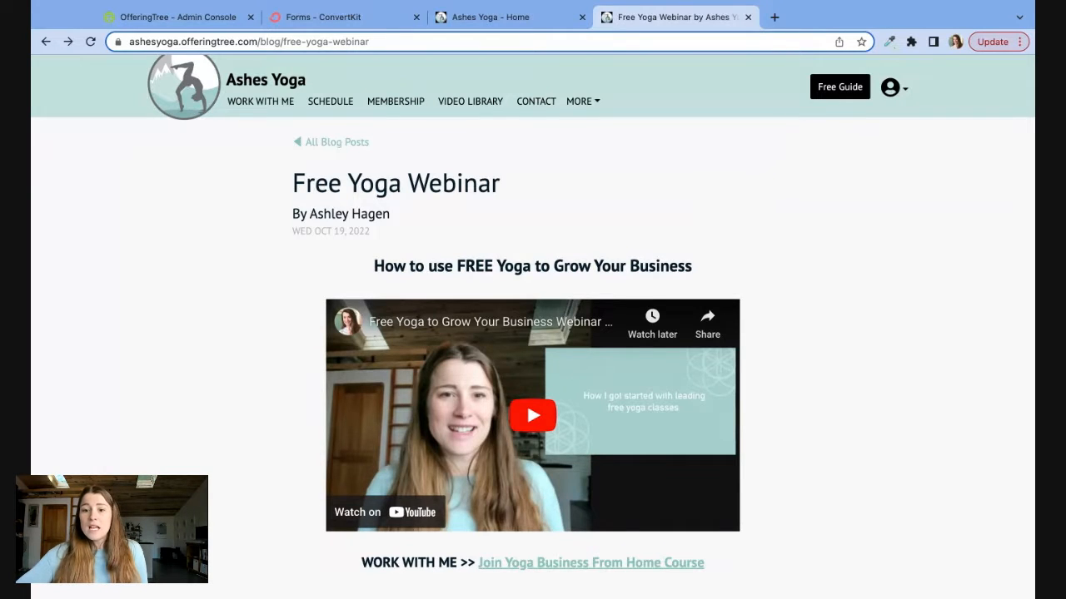
scroll(532, 326, "down", 1)
scroll(533, 326, "up", 1)
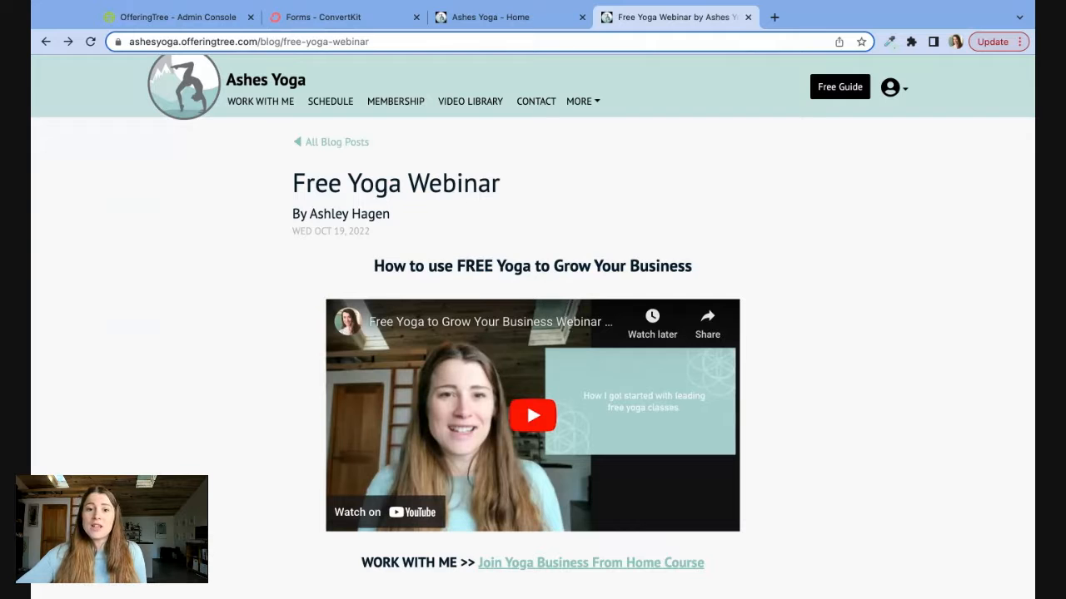
scroll(533, 333, "down", 4)
scroll(533, 333, "up", 3)
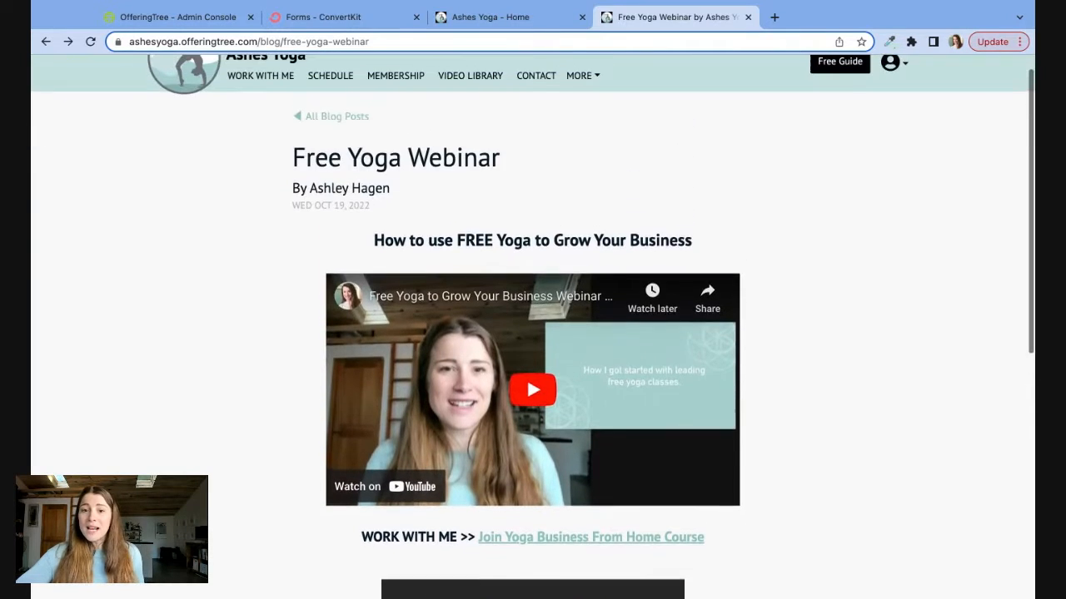
scroll(533, 333, "up", 1)
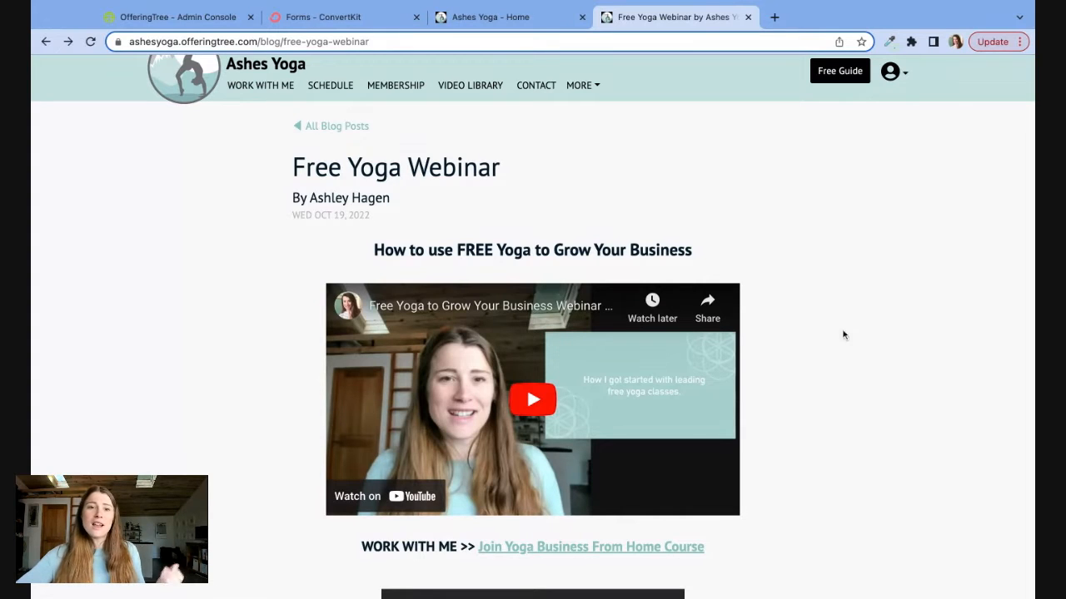
- Select the full web address of the Free Yoga Webinar blog post
left_click(299, 41)
left_click(398, 39)
left_click_drag(424, 40, 100, 31)
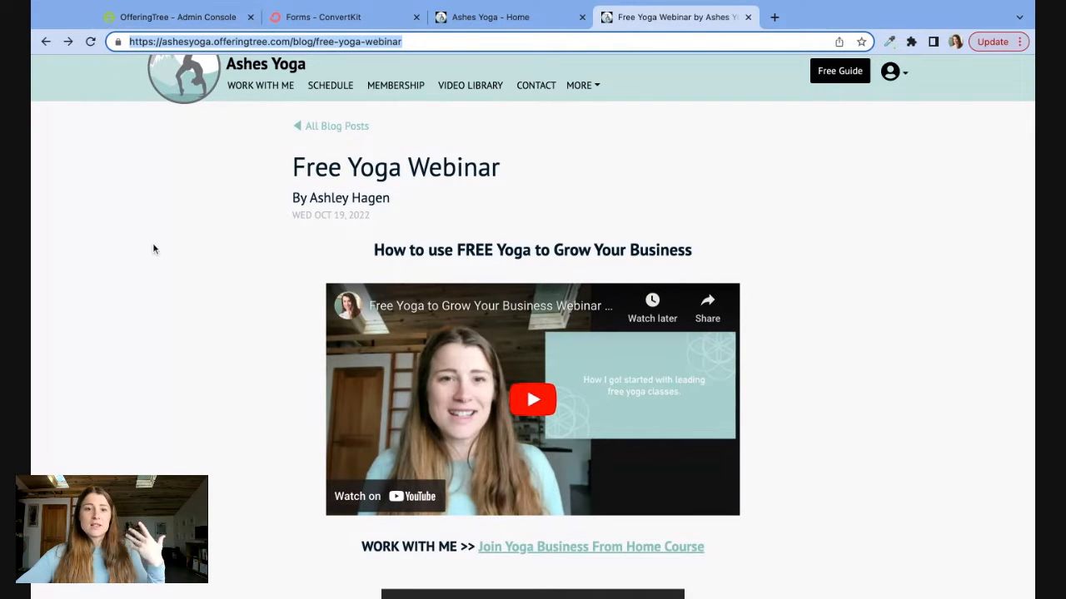
scroll(153, 242, "up", 1)
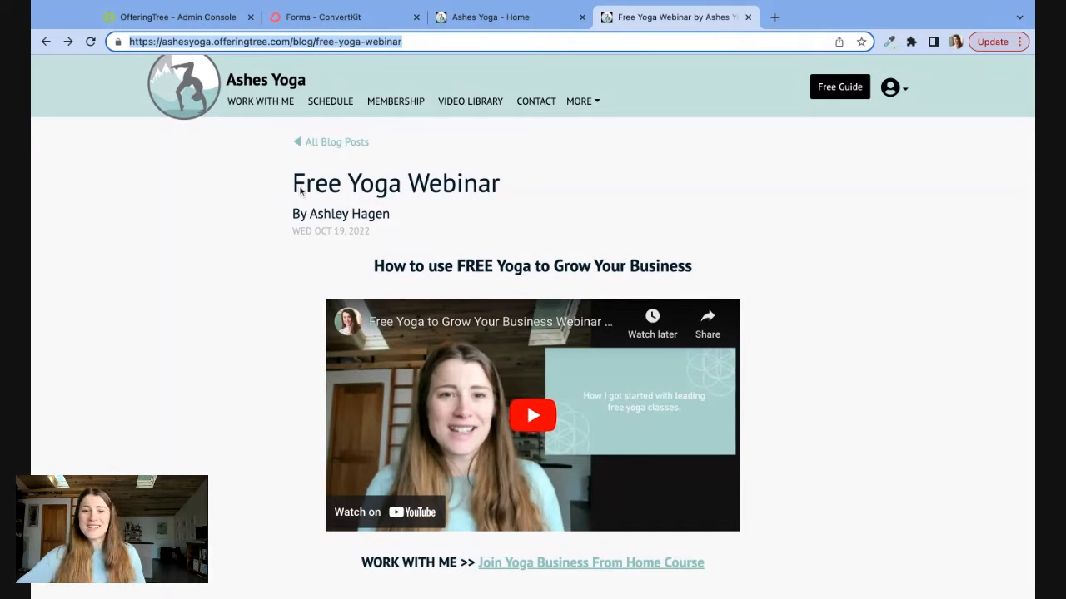
scroll(307, 290, "down", 1)
scroll(308, 291, "up", 1)
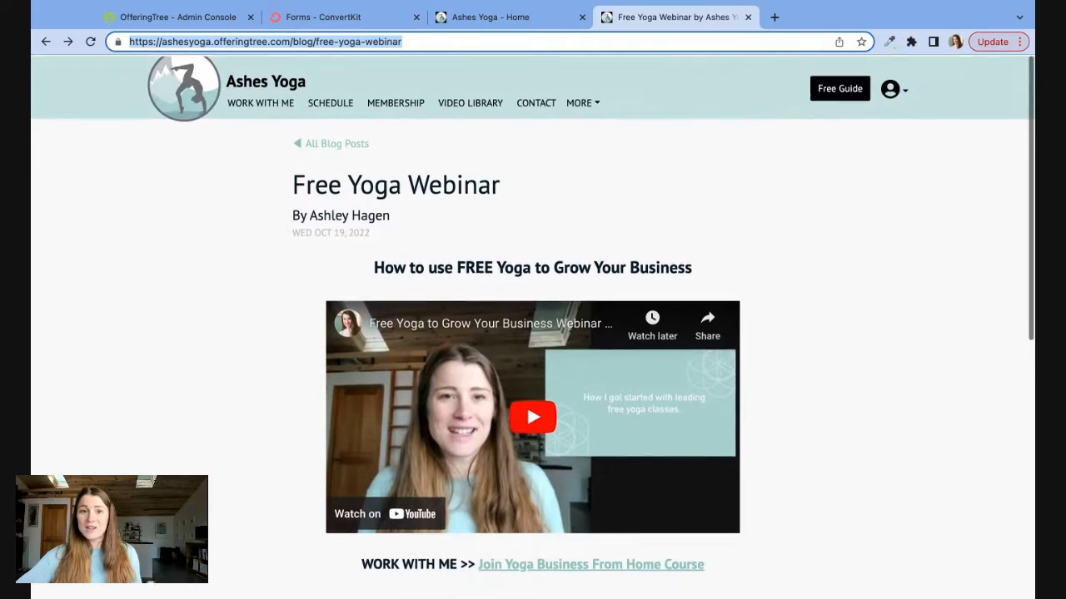
- Switch to the ConvertKit forms page and examine the signup chart and the first landing pages and forms
left_click(317, 24)
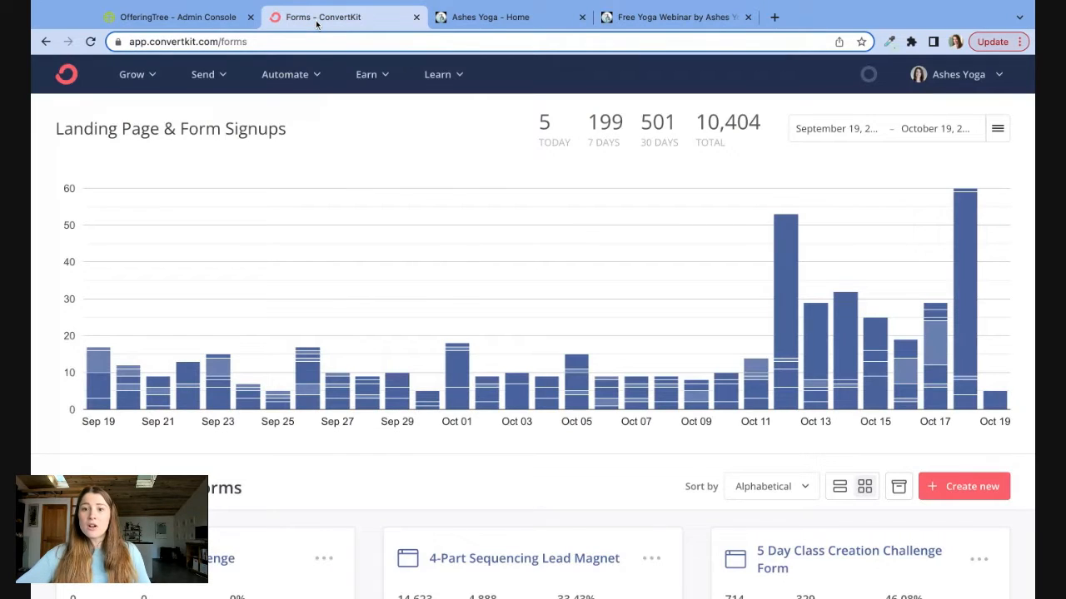
scroll(434, 250, "down", 5)
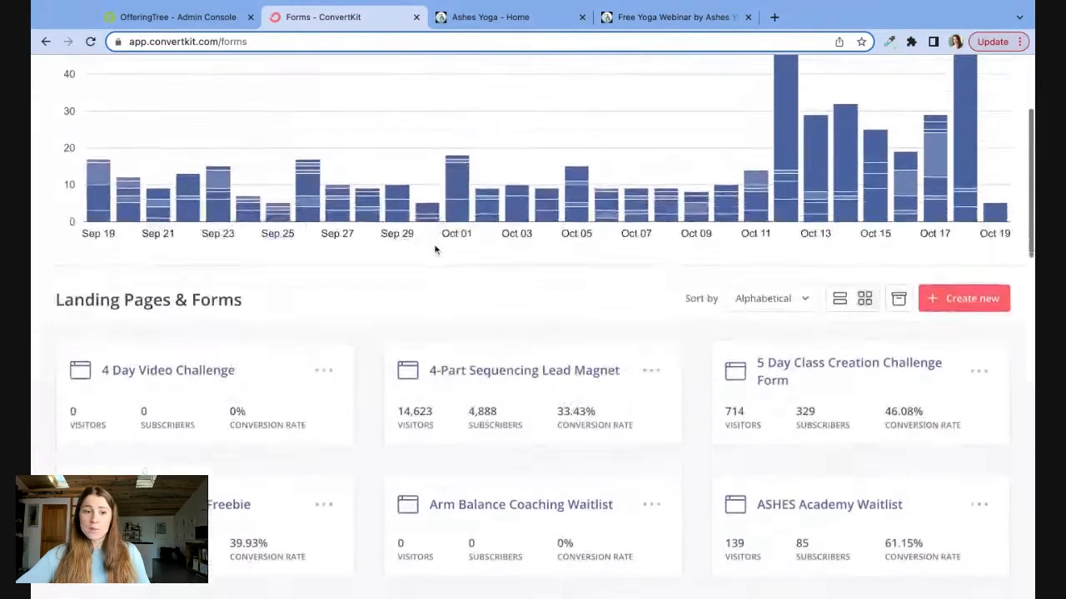
scroll(533, 333, "down", 1)
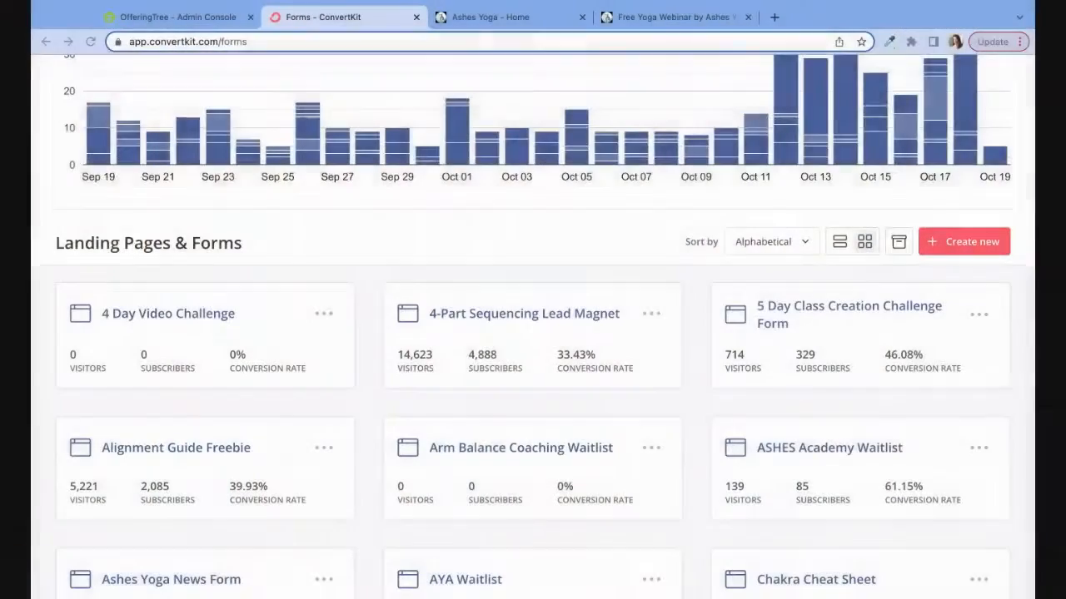
scroll(533, 324, "up", 5)
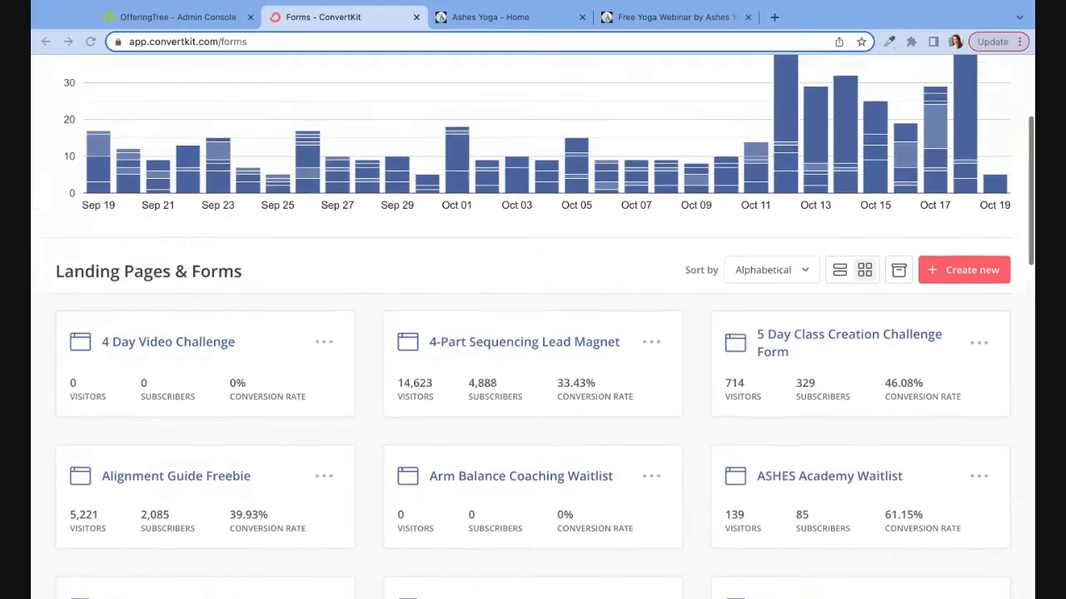
scroll(533, 325, "down", 2)
scroll(532, 325, "up", 2)
scroll(533, 324, "down", 6)
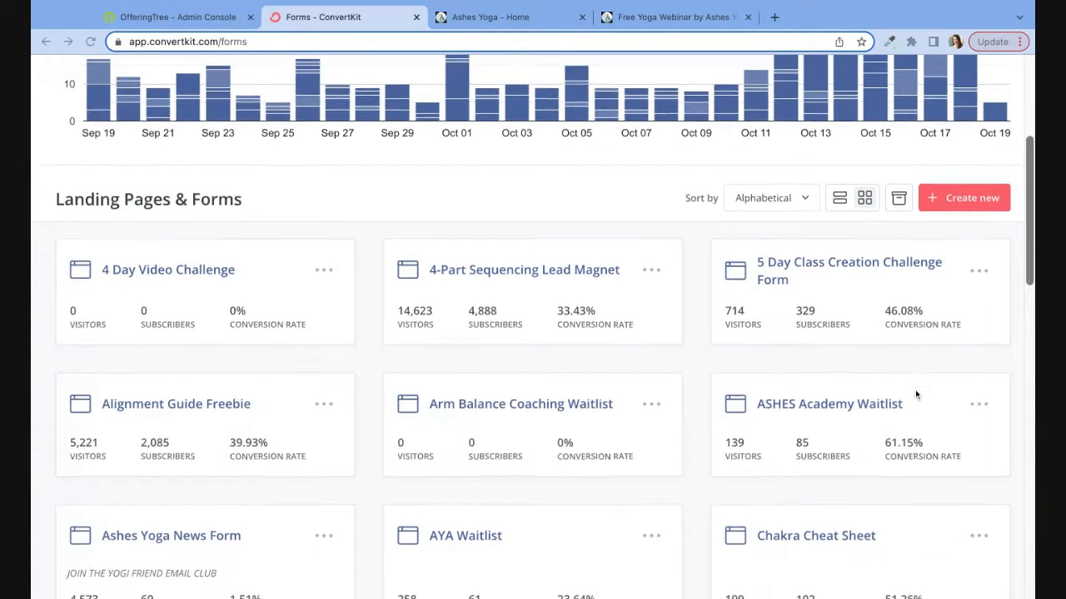
scroll(916, 395, "up", 5)
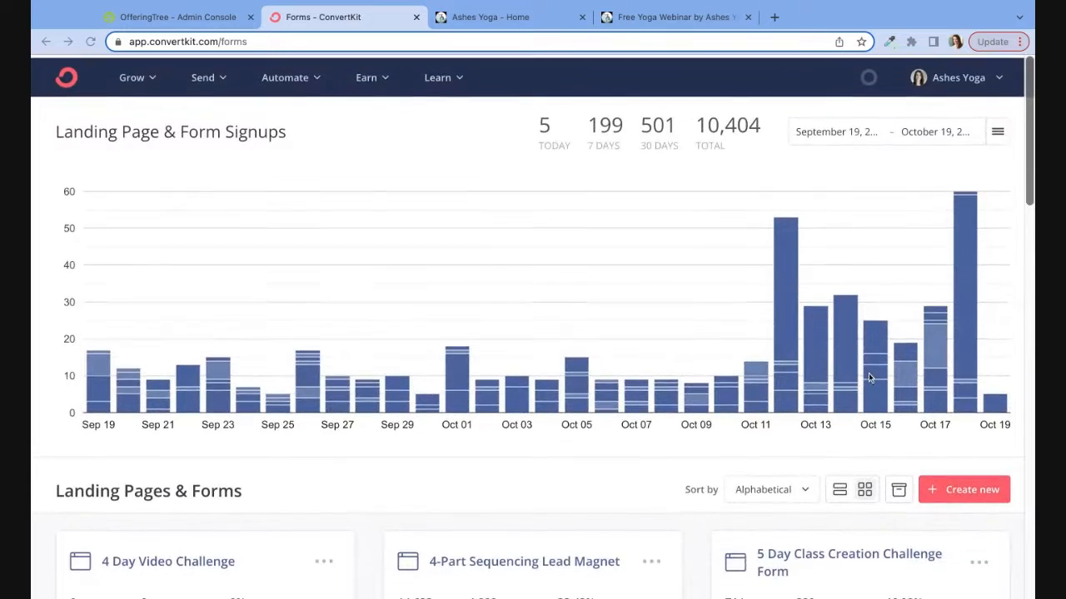
- Reveal the Grow options and look through the list of existing landing pages and forms, including the OT forms
left_click(133, 74)
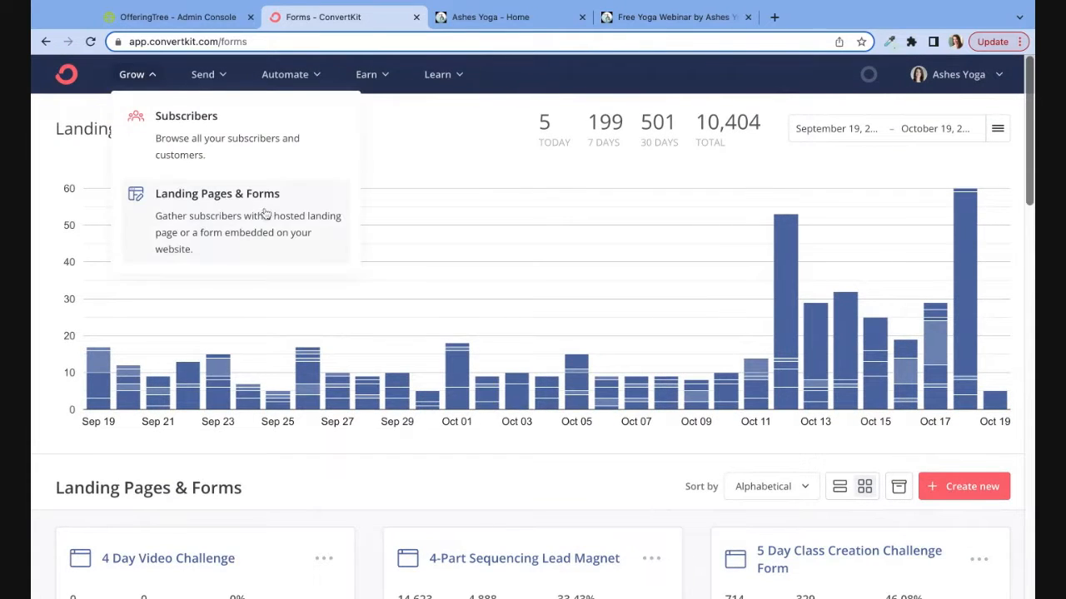
left_click(132, 74)
left_click(132, 74)
scroll(481, 475, "down", 3)
scroll(480, 475, "down", 5)
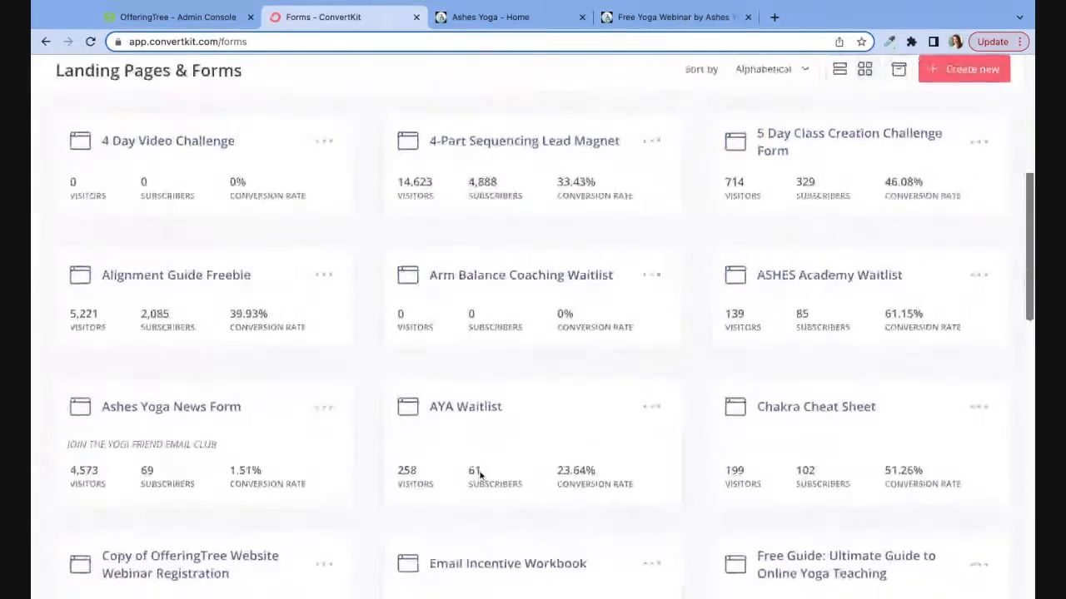
scroll(446, 333, "down", 4)
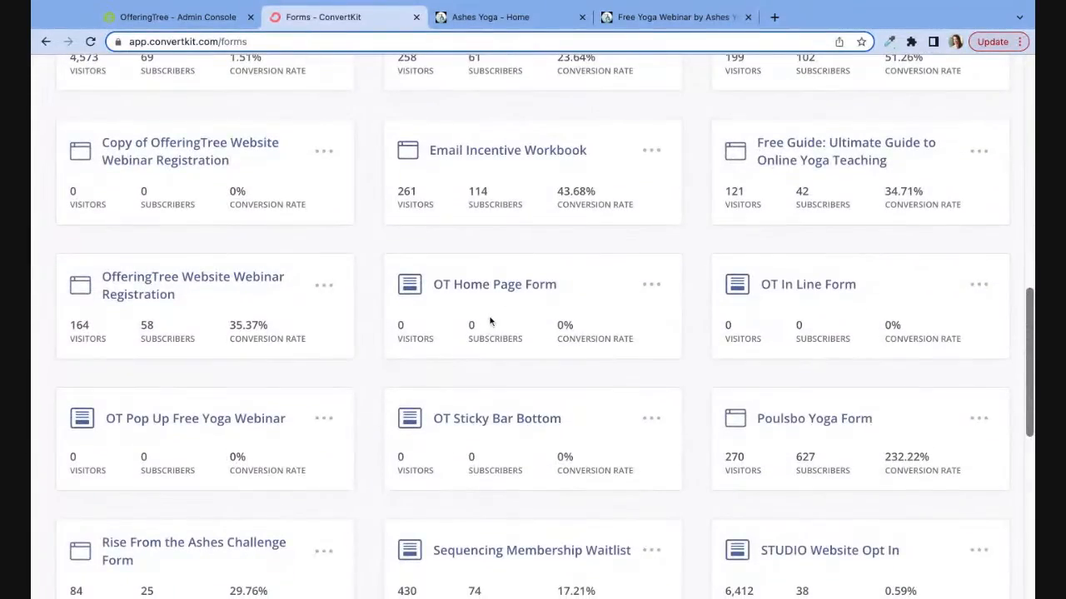
scroll(798, 250, "down", 1)
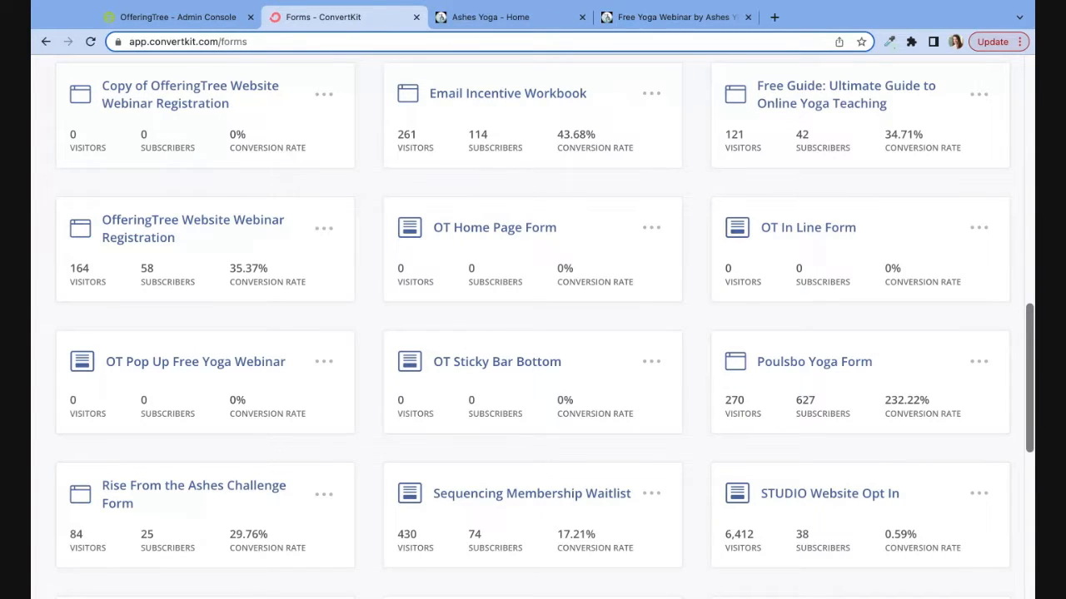
scroll(694, 374, "up", 15)
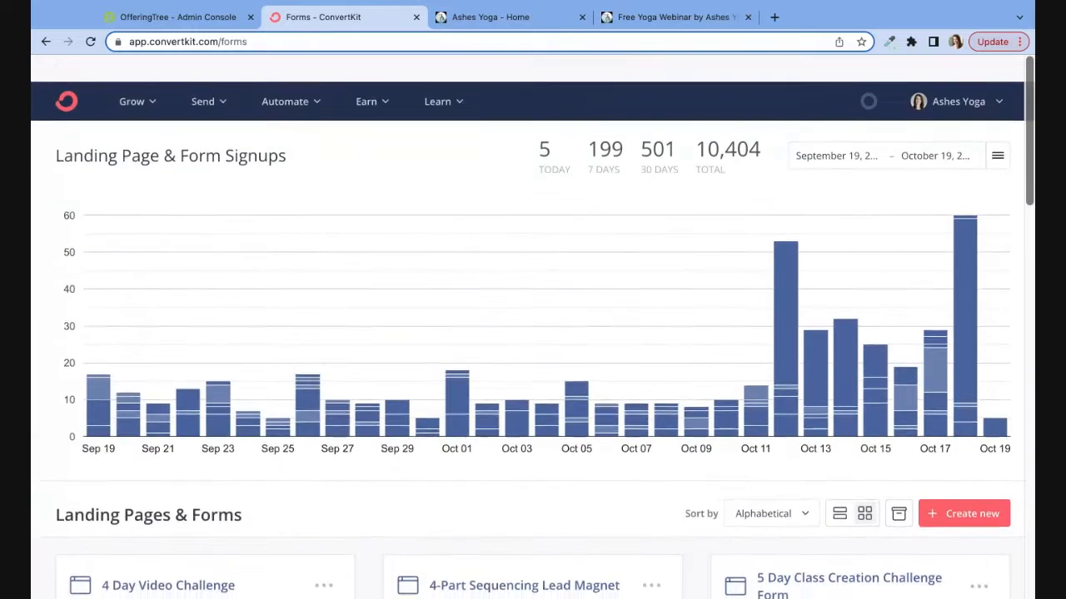
- Start a new embeddable form to view its display formats, and return to the choice between form and landing page
left_click(963, 491)
left_click(468, 250)
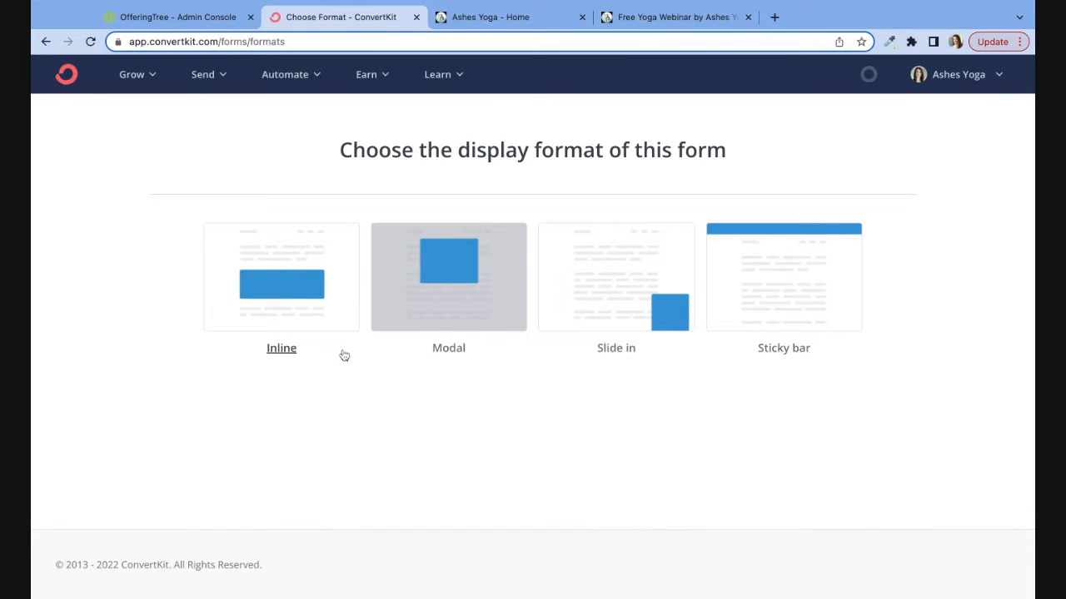
left_click(46, 41)
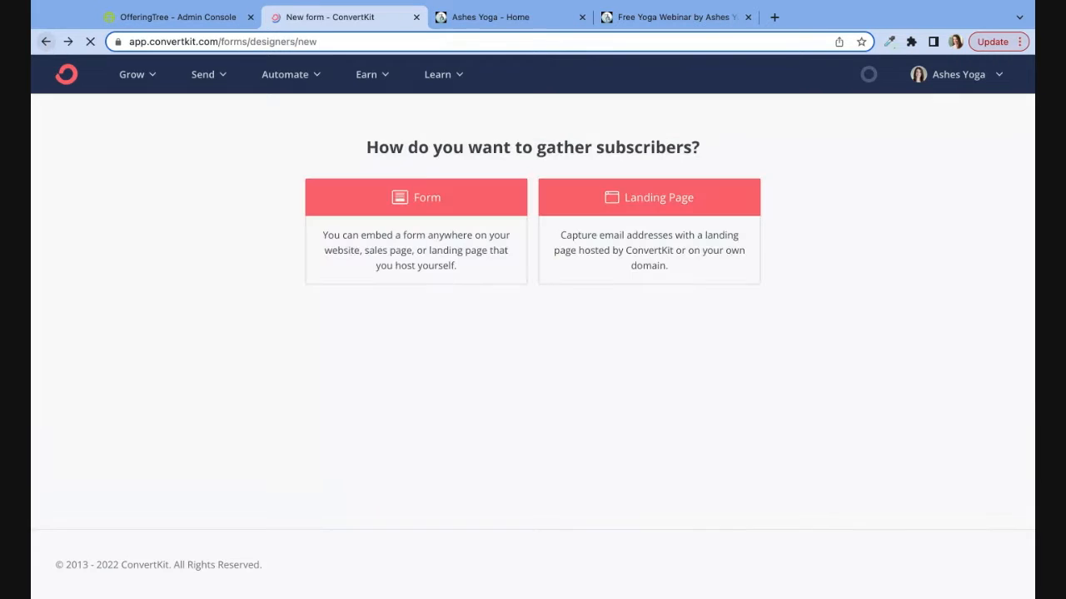
- Return to the list of landing pages and forms, open the OT In Line Form, and look over its design
left_click(46, 42)
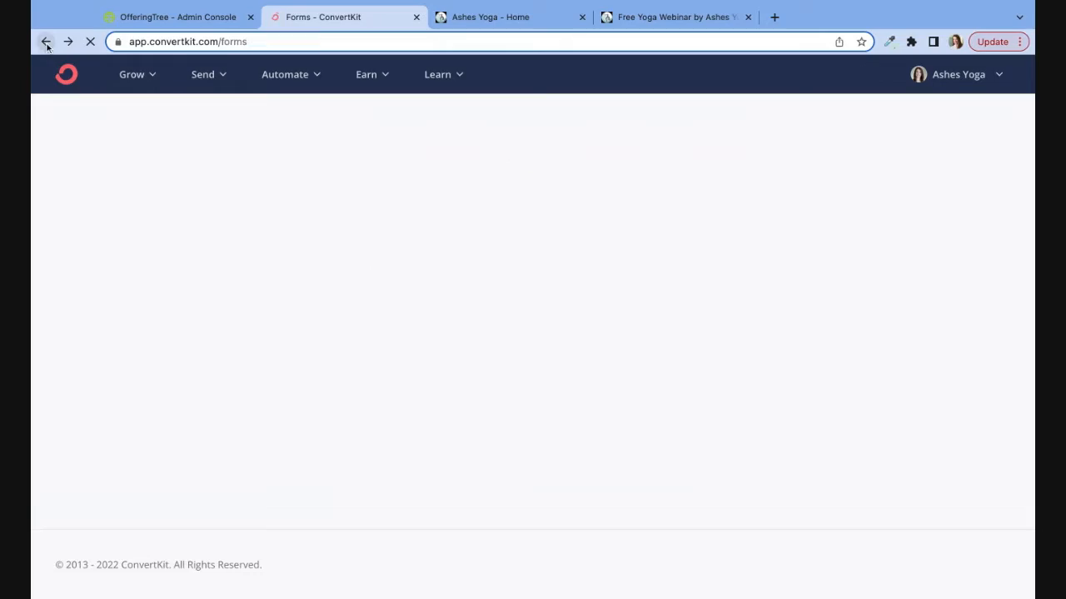
scroll(605, 421, "down", 6)
scroll(606, 420, "down", 3)
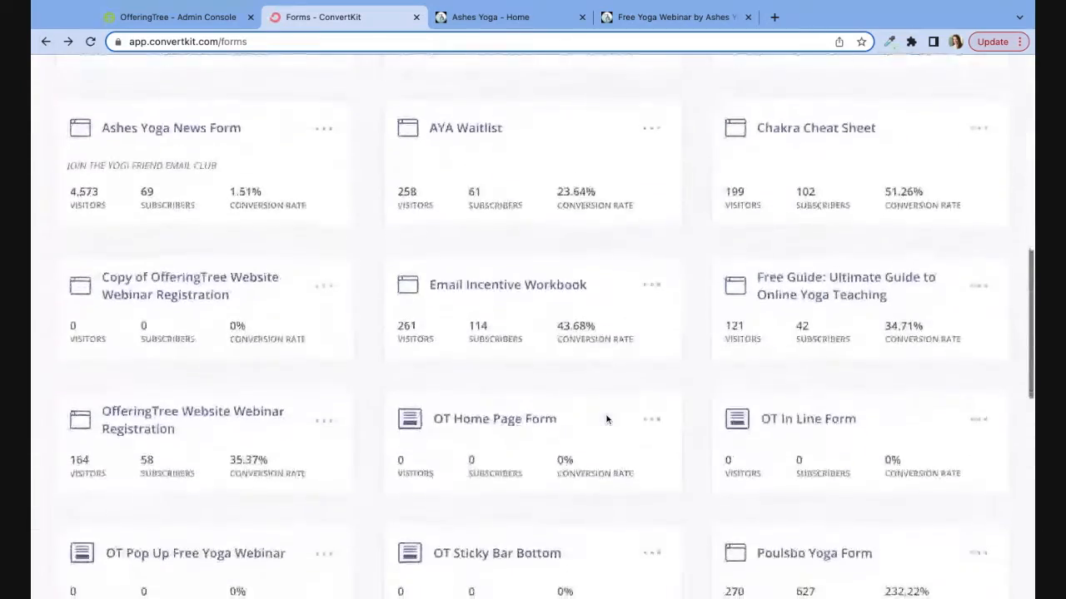
scroll(533, 326, "down", 1)
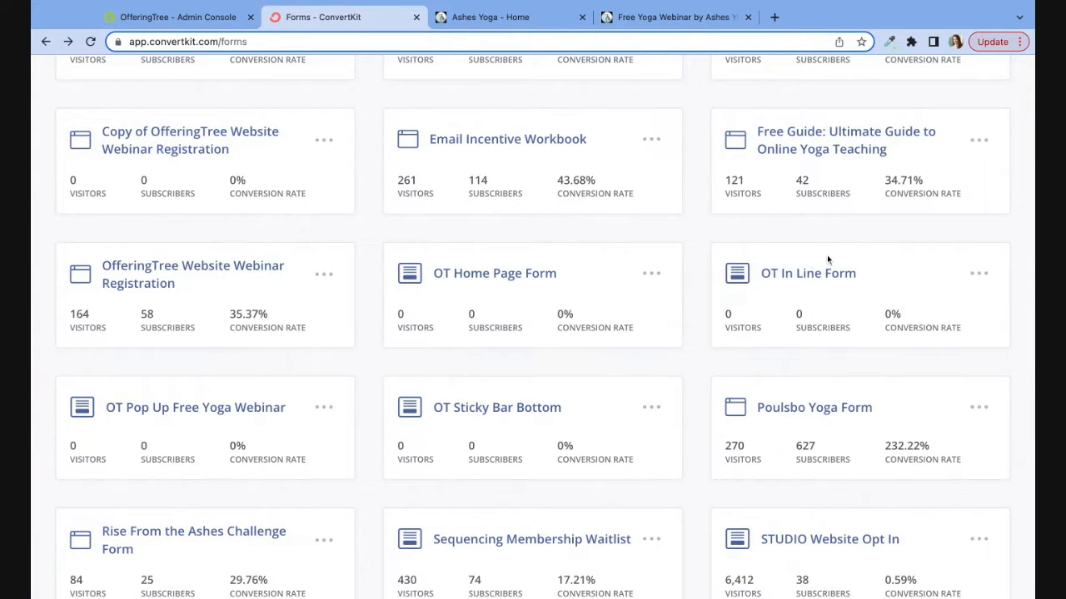
left_click(821, 280)
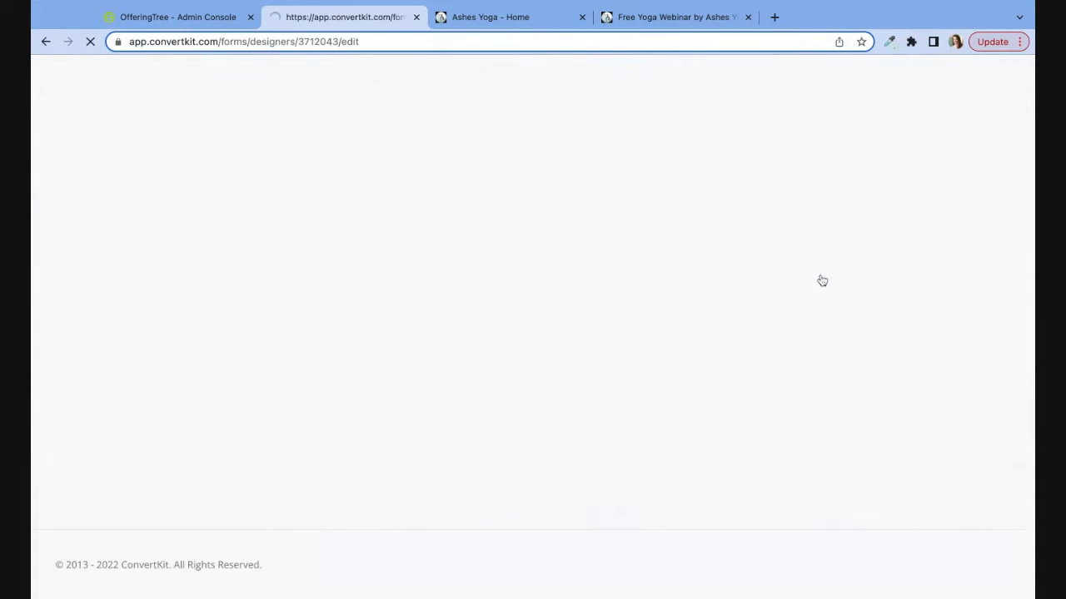
scroll(599, 313, "down", 3)
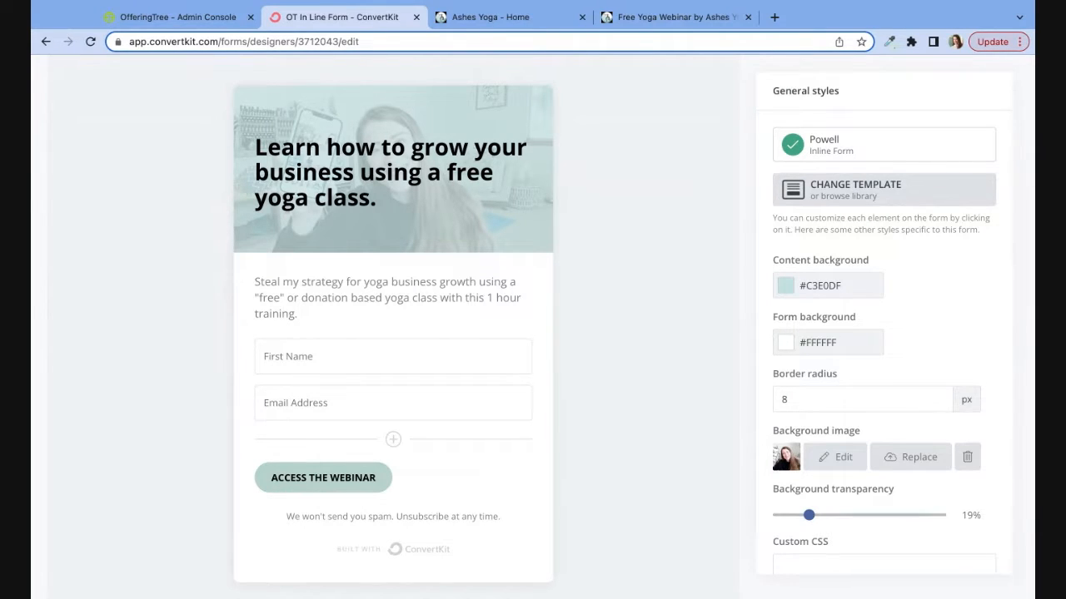
scroll(393, 325, "down", 1)
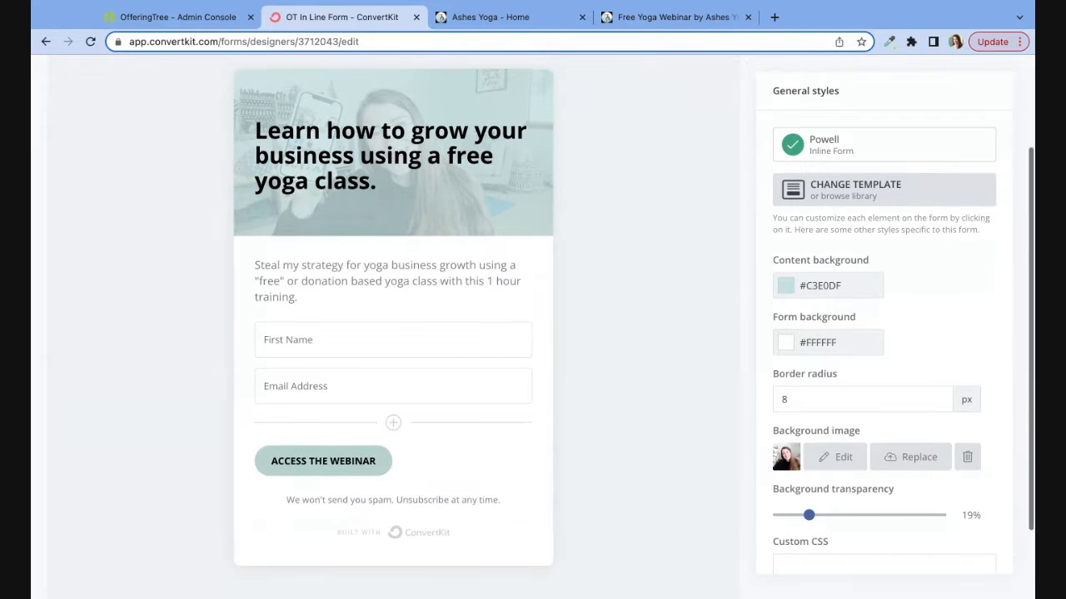
scroll(533, 333, "up", 5)
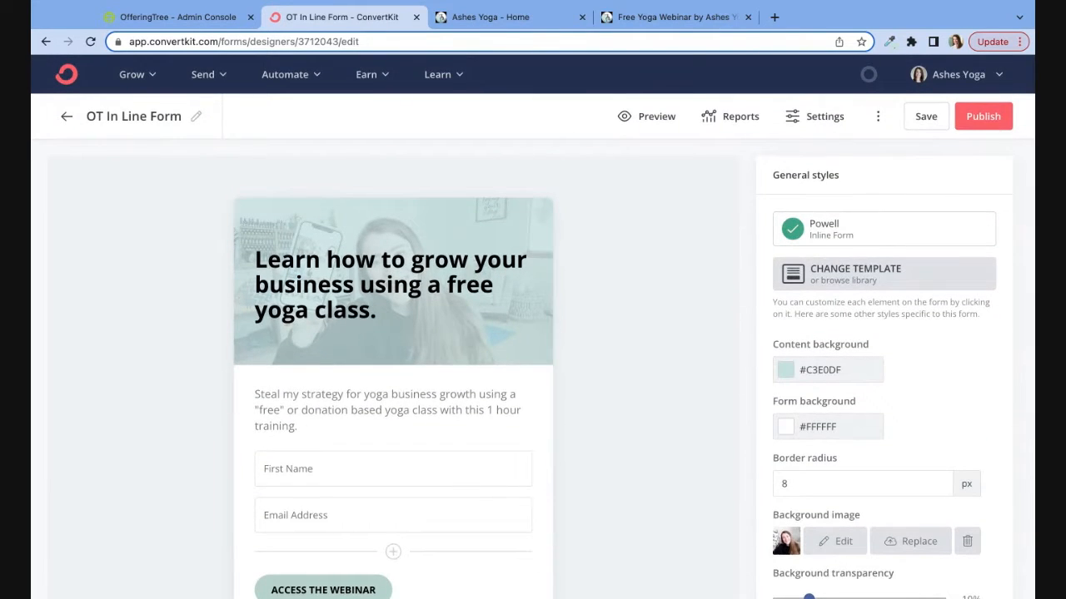
scroll(533, 333, "down", 2)
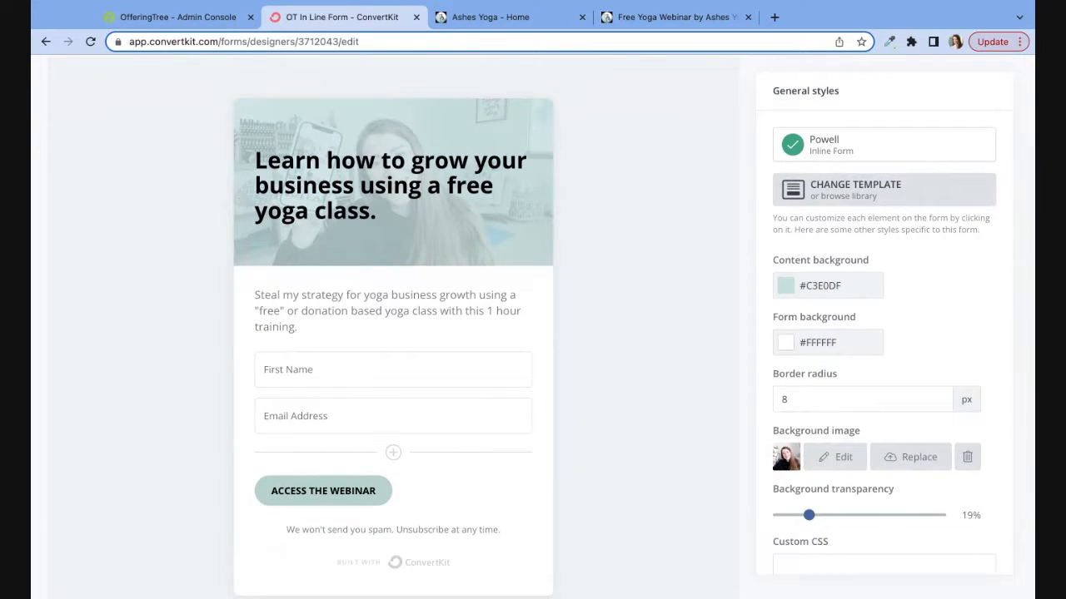
scroll(532, 333, "up", 2)
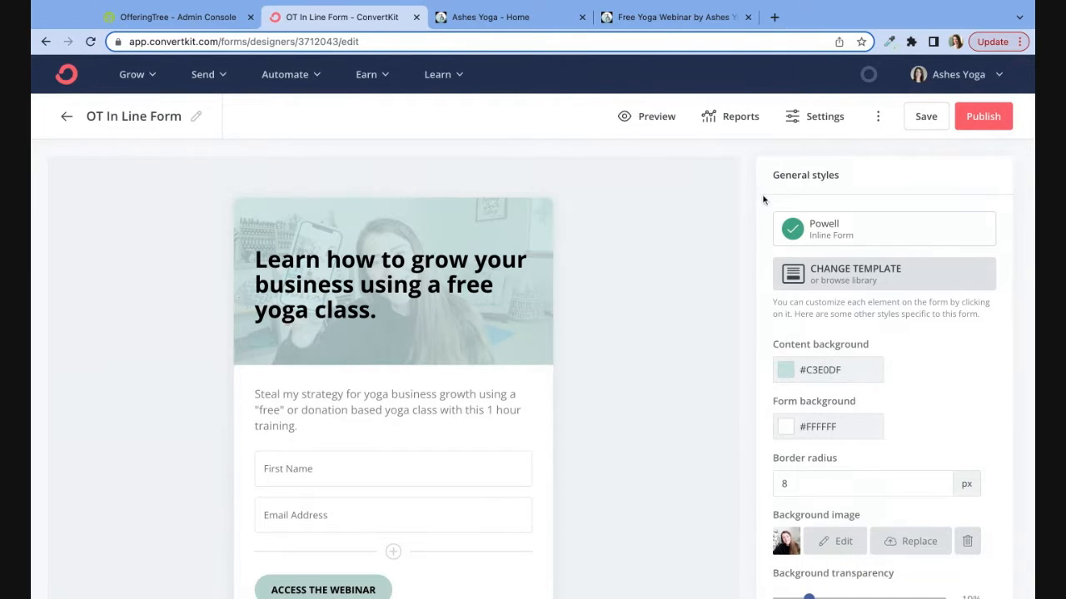
- Open the form's incentive settings and review the contents of the incentive email
left_click(805, 119)
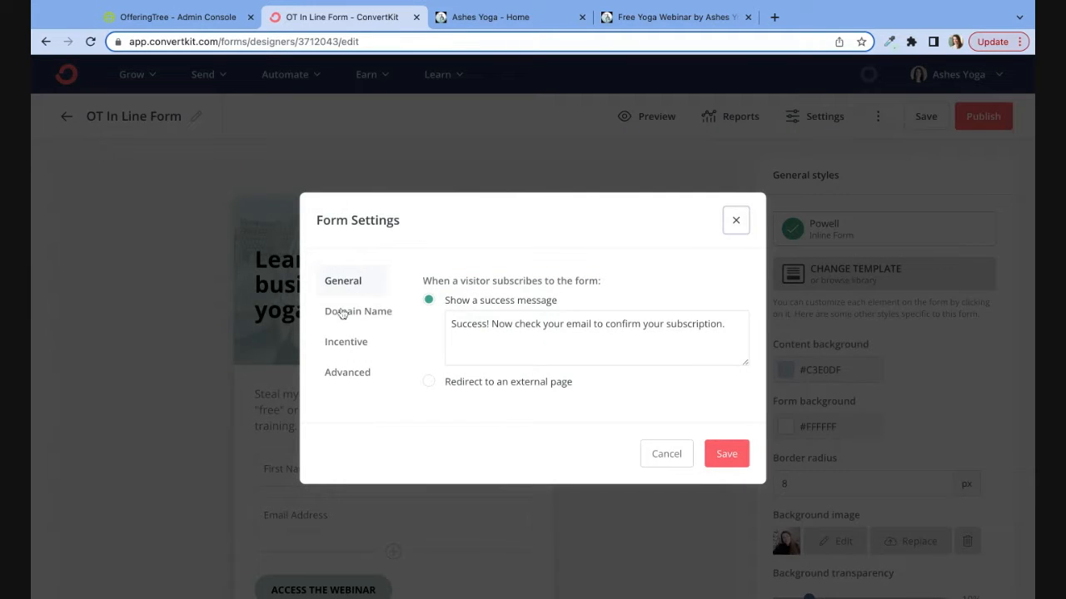
left_click(349, 345)
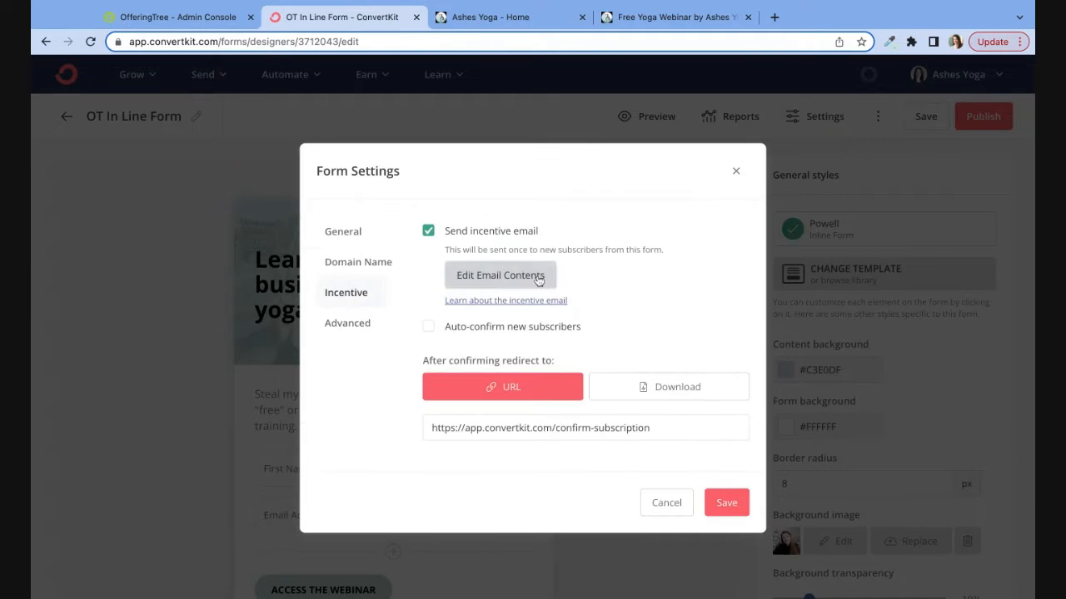
left_click(538, 281)
triple_click(470, 372)
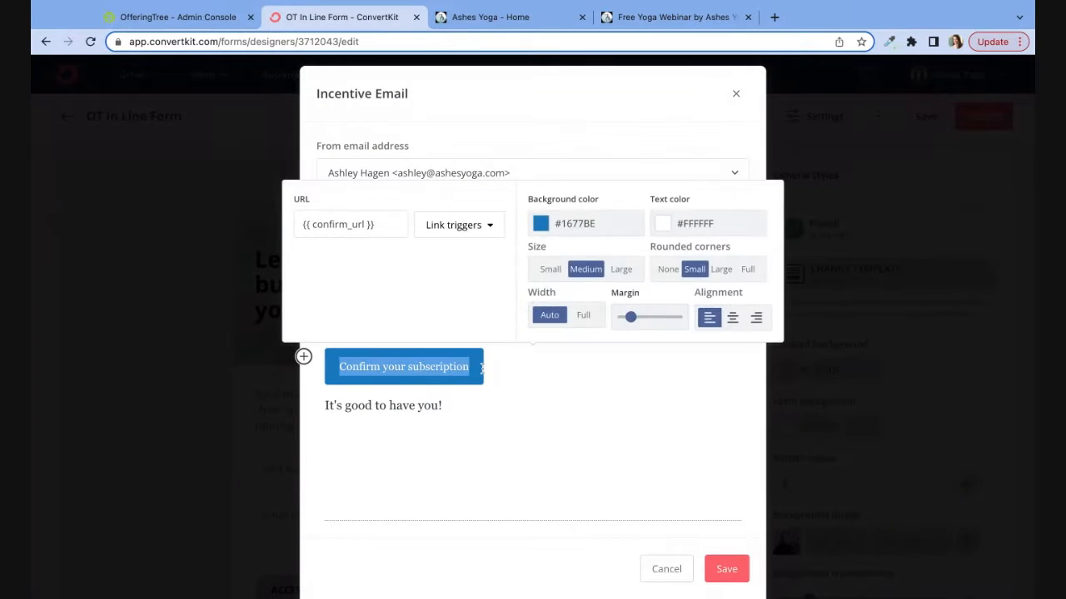
left_click(514, 385)
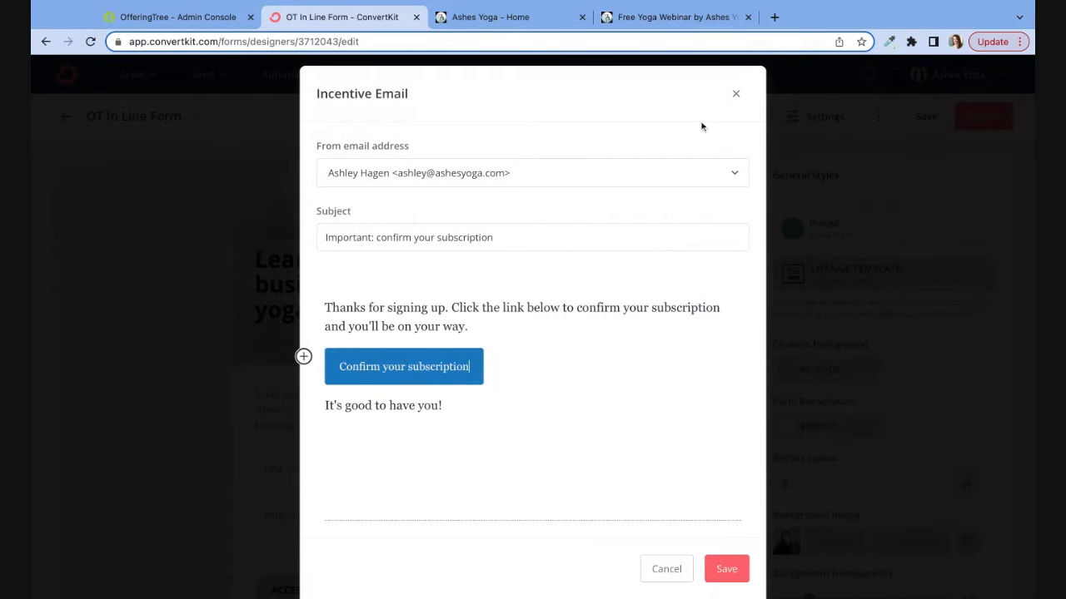
left_click(736, 98)
left_click_drag(658, 428, 426, 425)
left_click(656, 24)
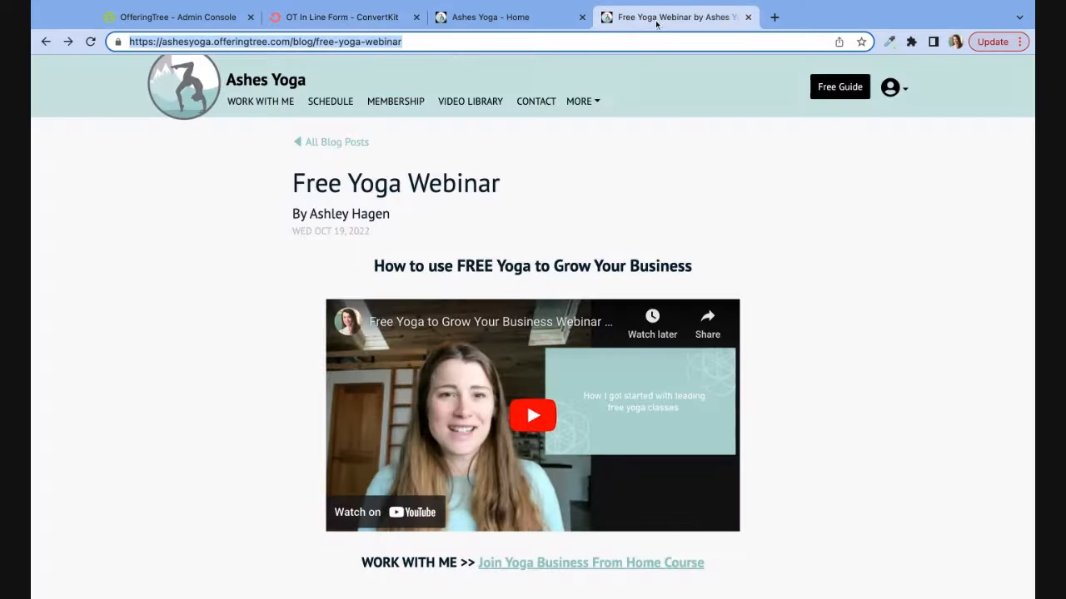
left_click(320, 21)
type("https://ashesyoga.offeringtree.com/blog/free-yoga-webinar")
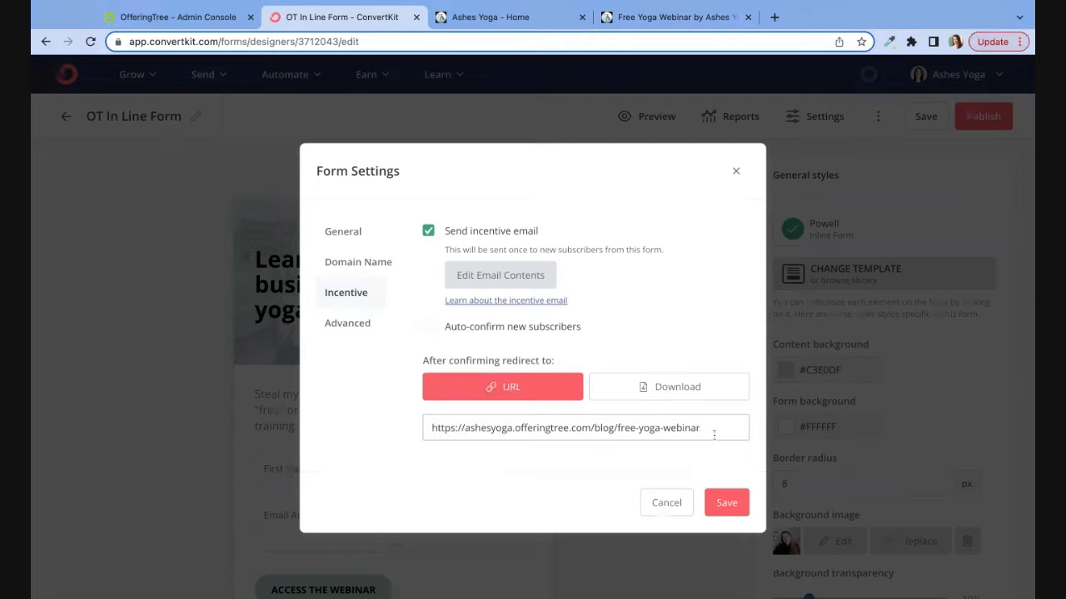
left_click(726, 503)
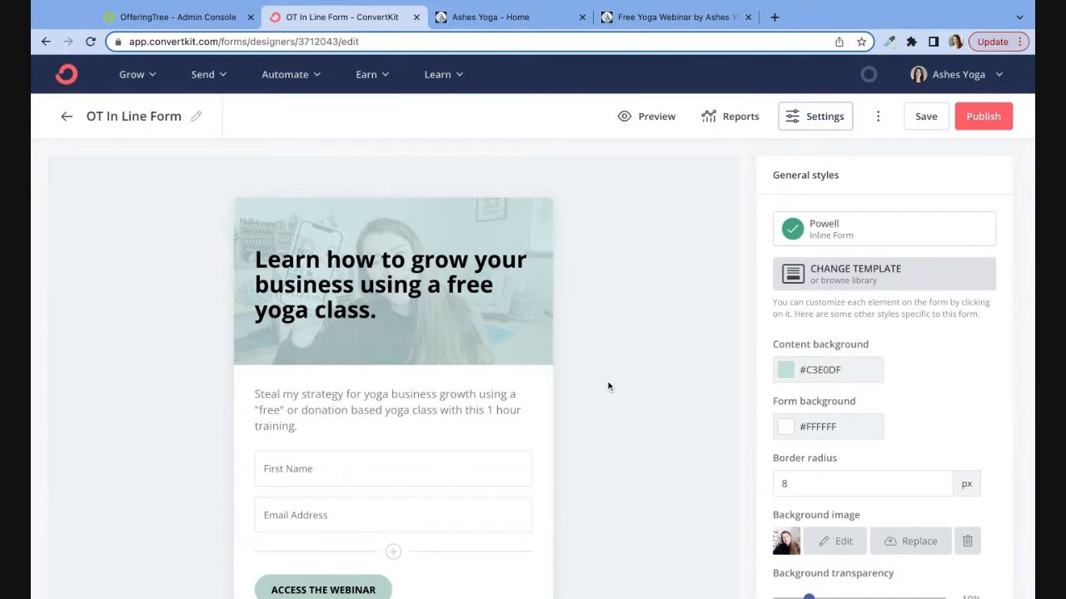
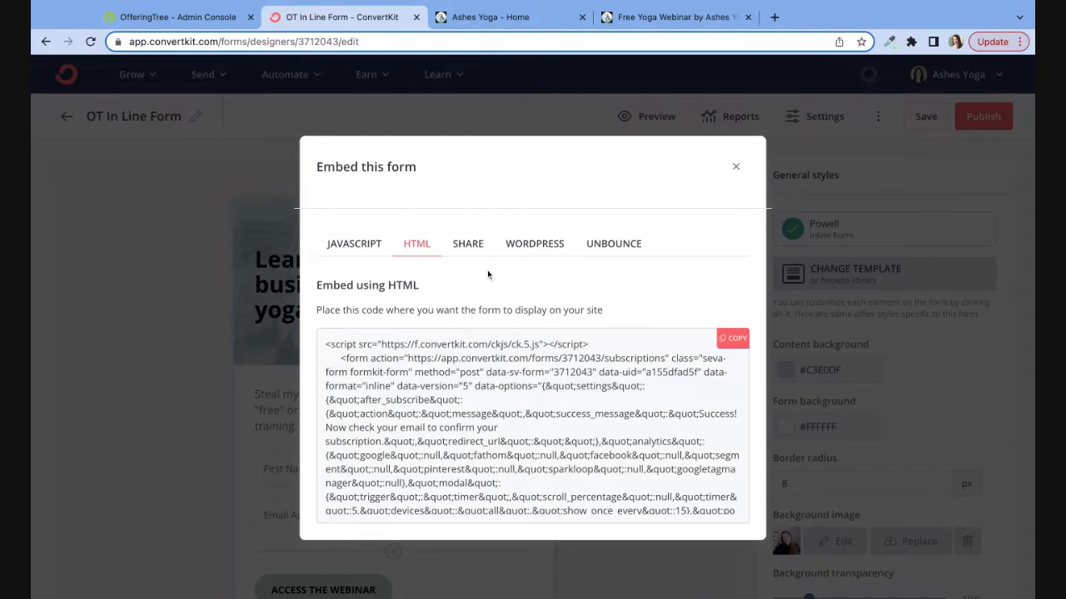
- Copy the form's HTML embed code and create a blank custom page in the OfferingTree admin console
left_click(736, 339)
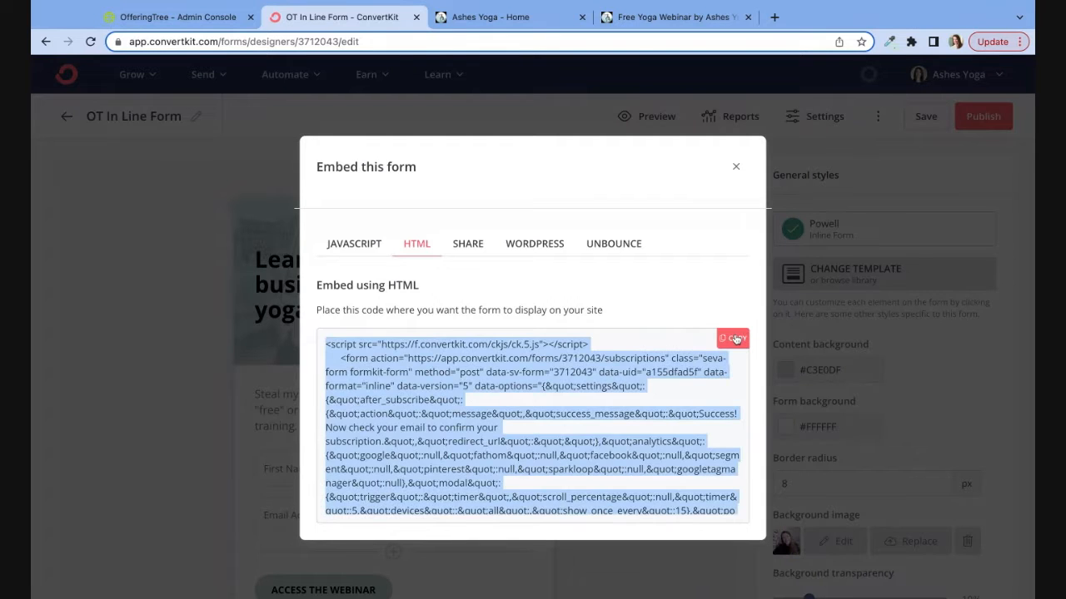
left_click(491, 22)
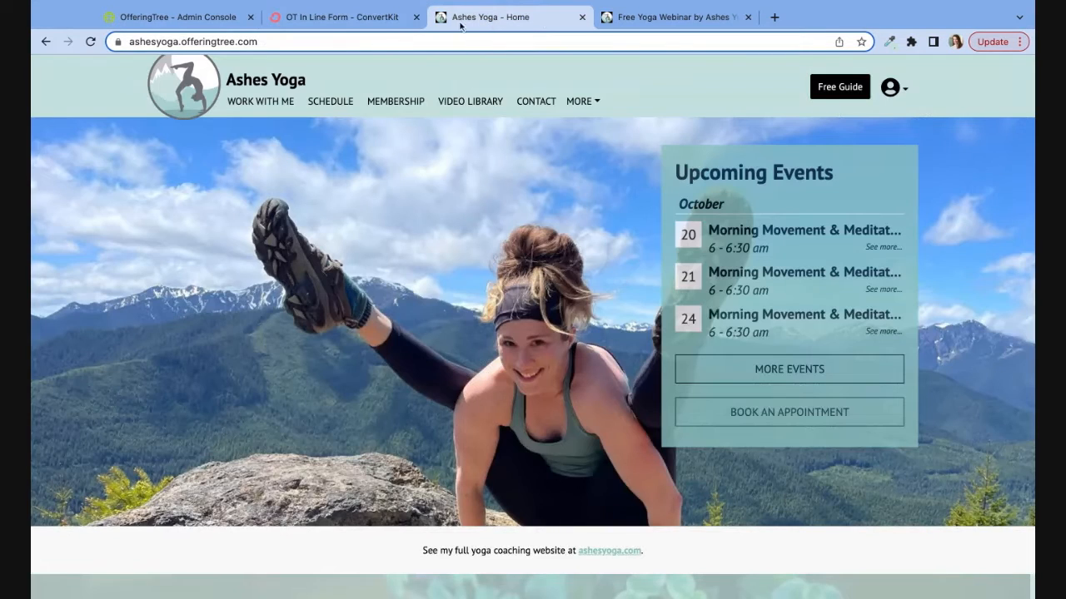
left_click(204, 18)
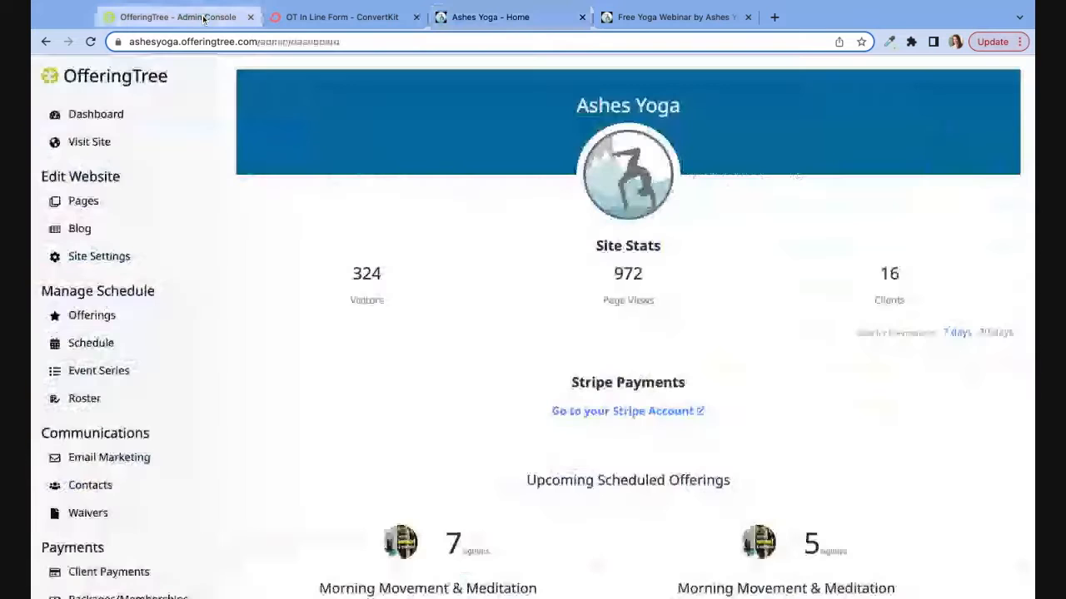
left_click(88, 207)
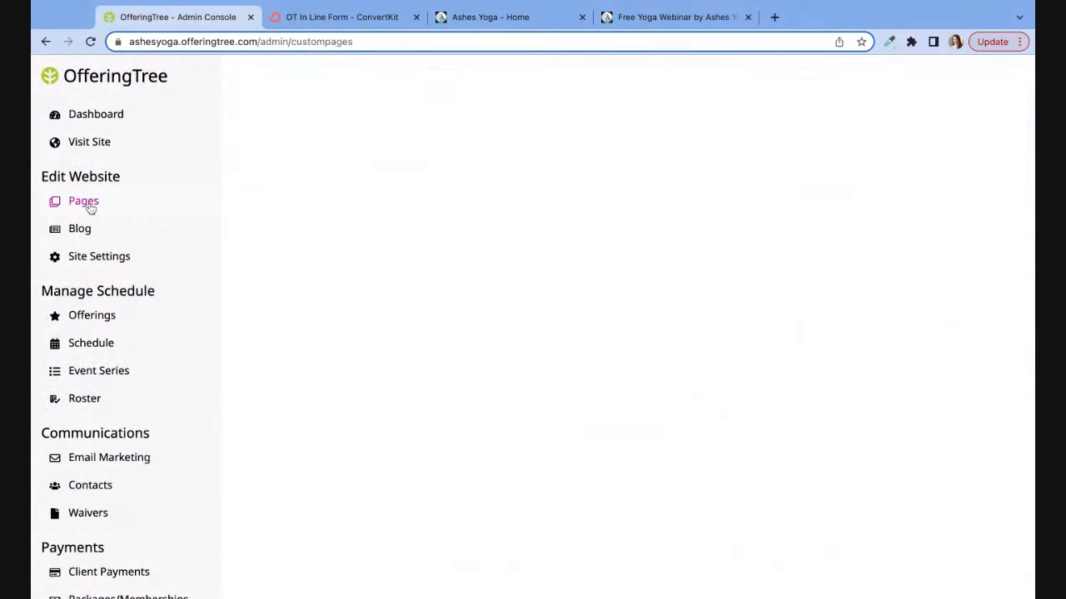
left_click(629, 205)
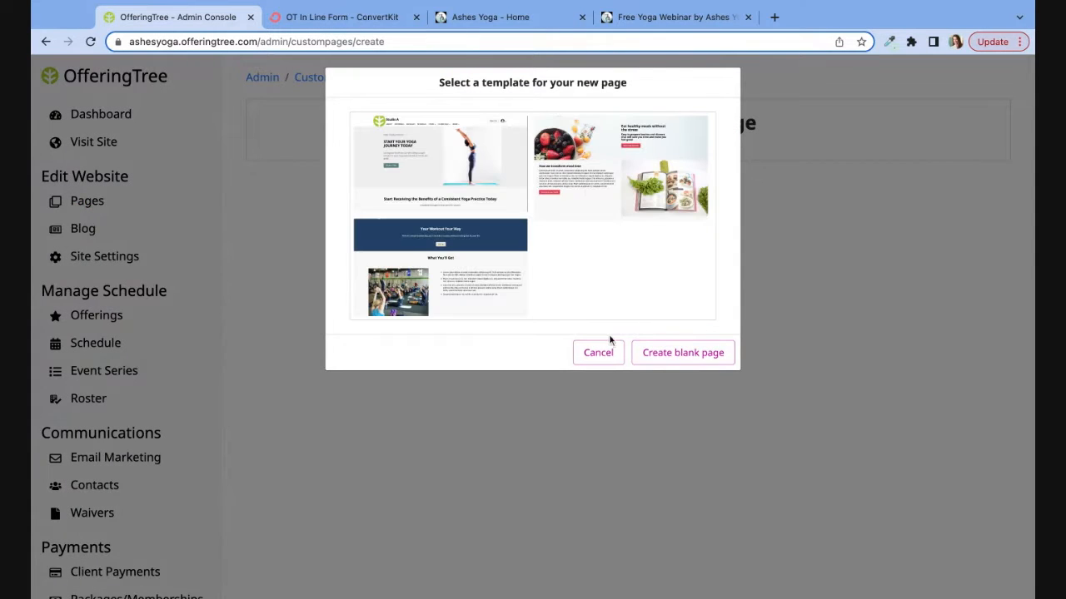
left_click(671, 357)
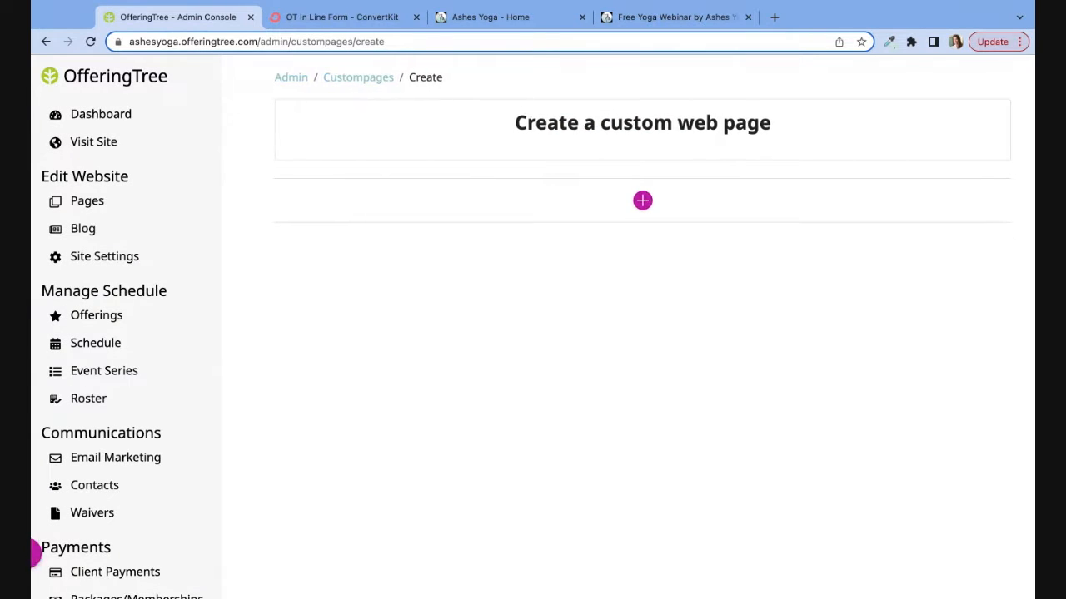
- Add a Code Block to the page and replace its default code with the copied form embed code
left_click(643, 203)
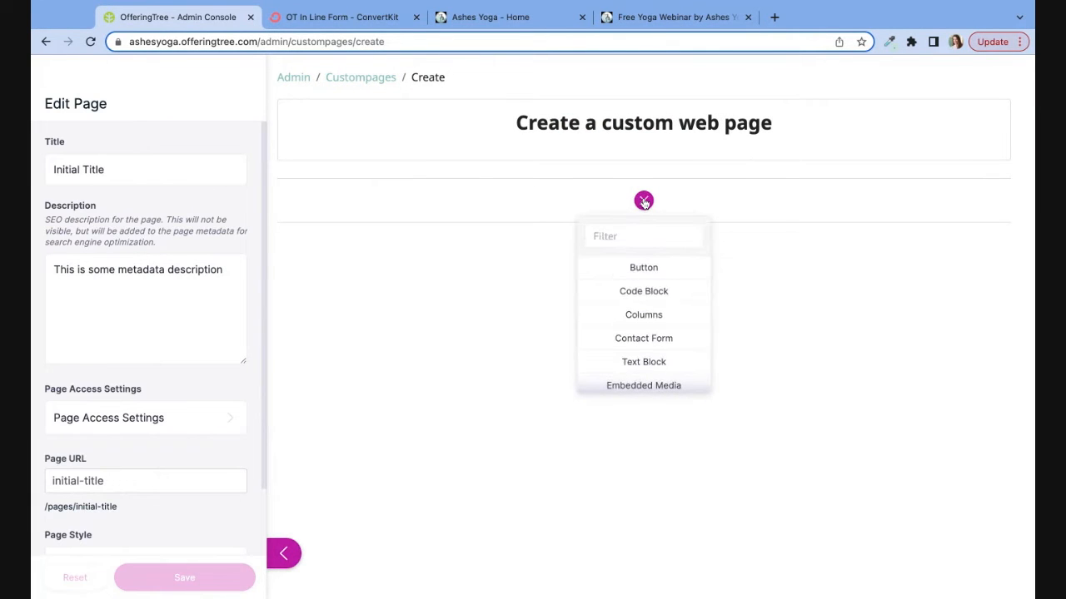
left_click(647, 289)
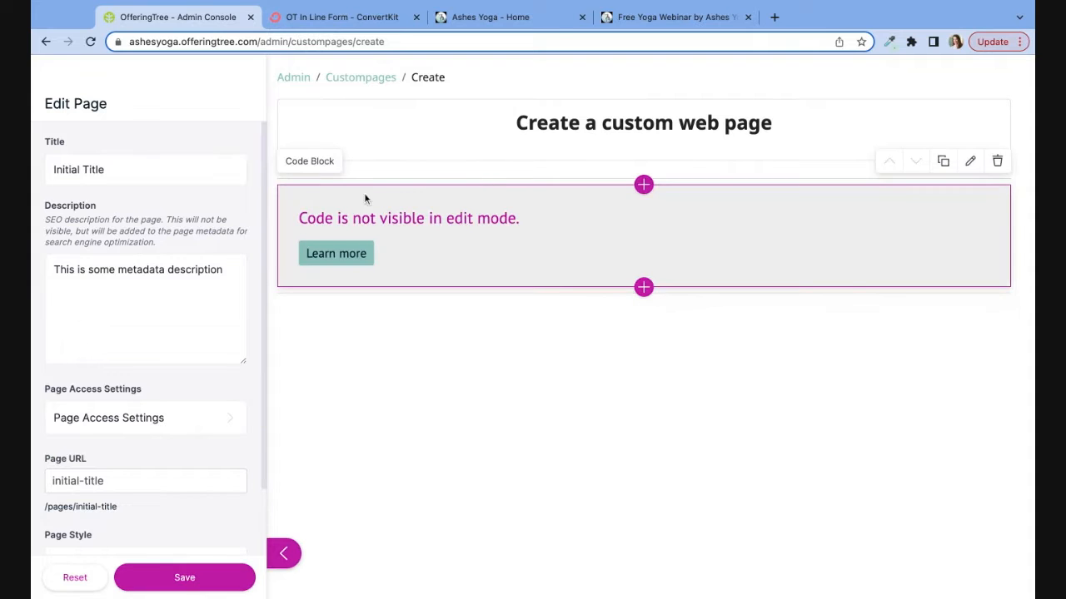
left_click(970, 162)
left_click(488, 263)
left_click_drag(487, 263, 352, 263)
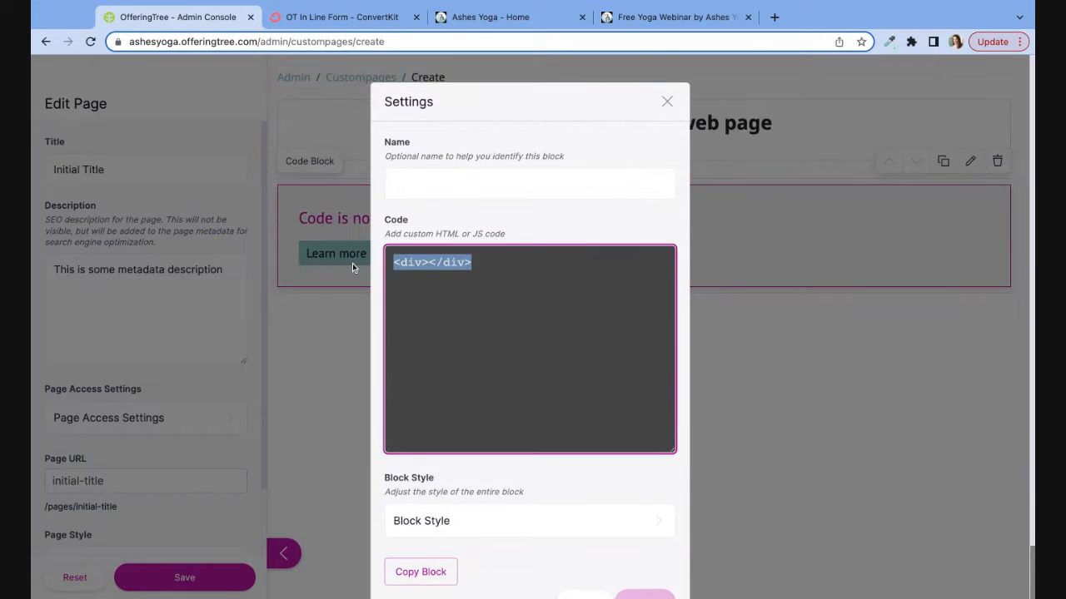
key("ctrl+v")
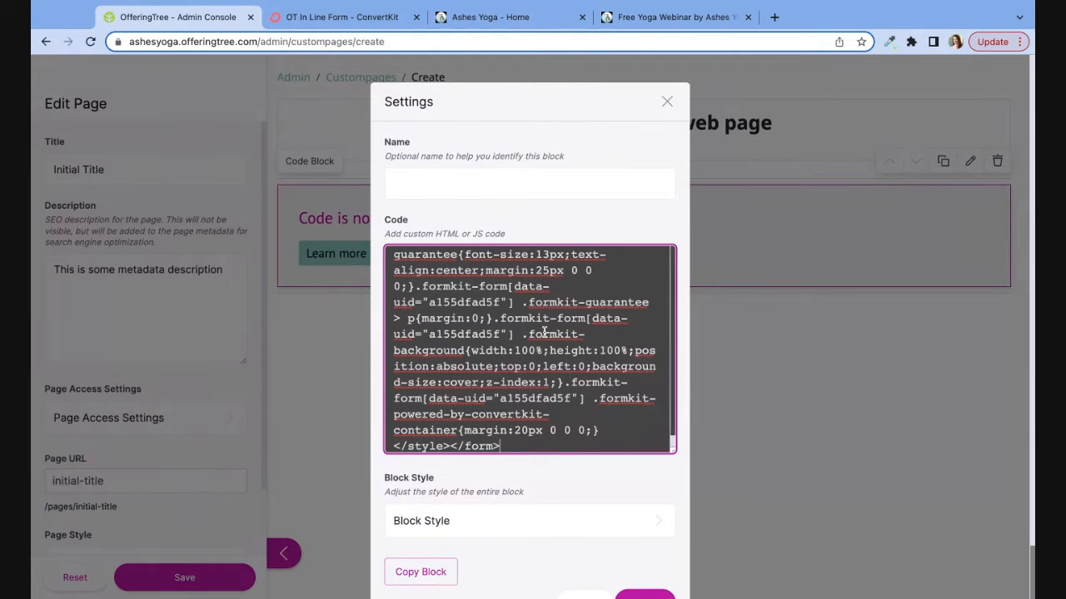
scroll(543, 332, "up", 5)
scroll(544, 333, "up", 3)
- Name the code block "convertkit free yoga webinar opt-in"
left_click(442, 185)
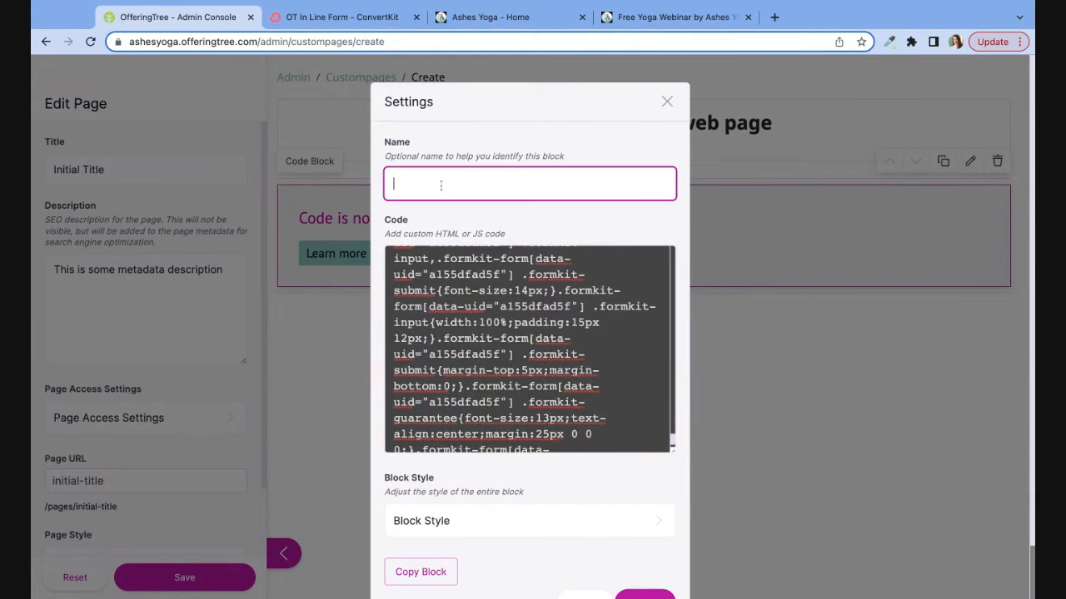
type("Oopt")
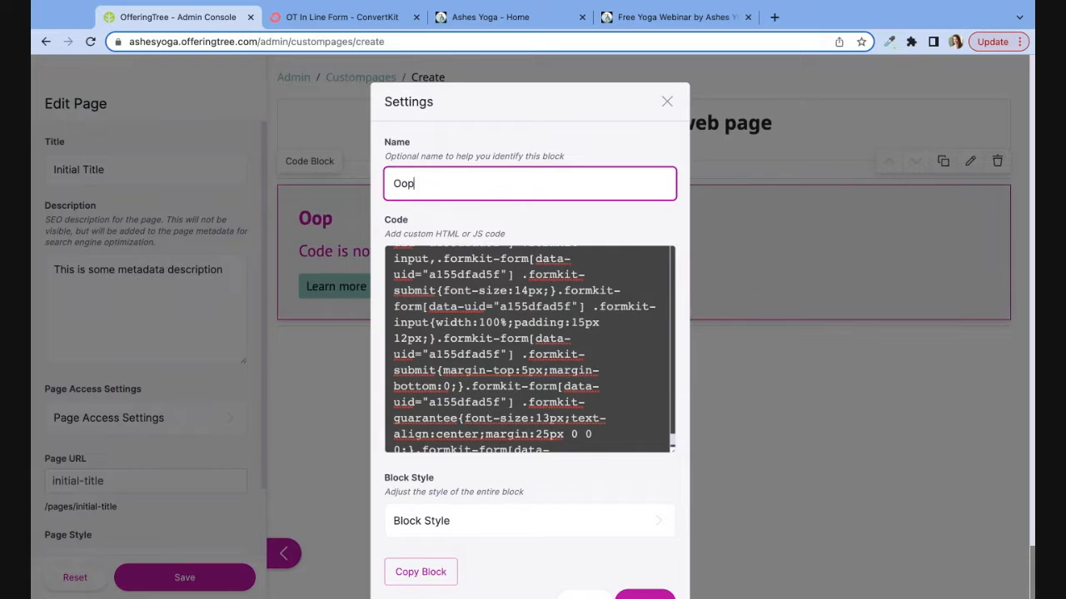
key("BackSpace")
key("BackSpace")
key("BackSpace")
key("BackSpace")
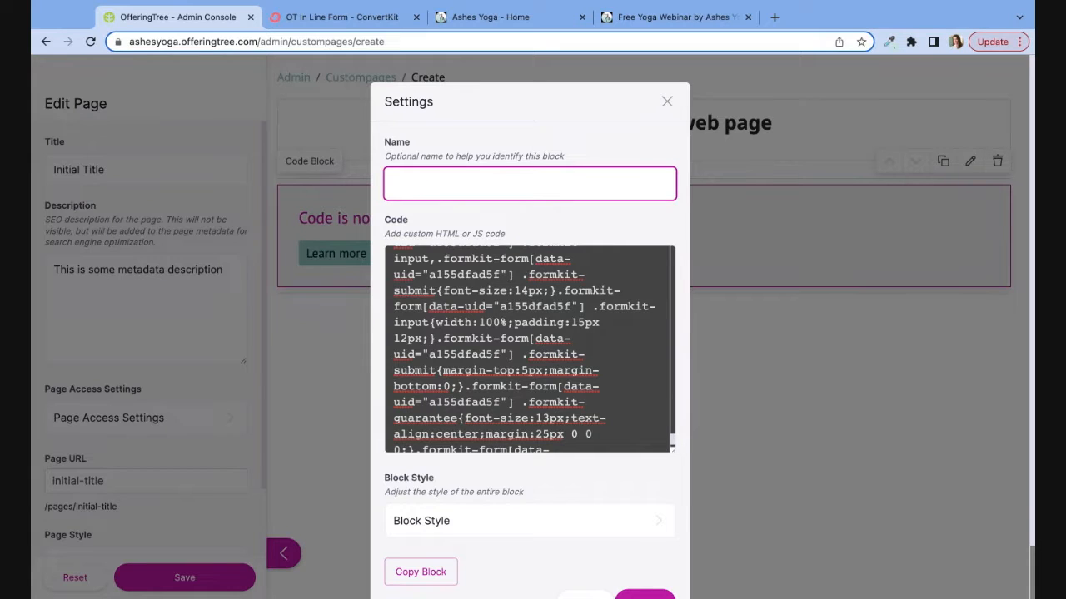
type("convertkit")
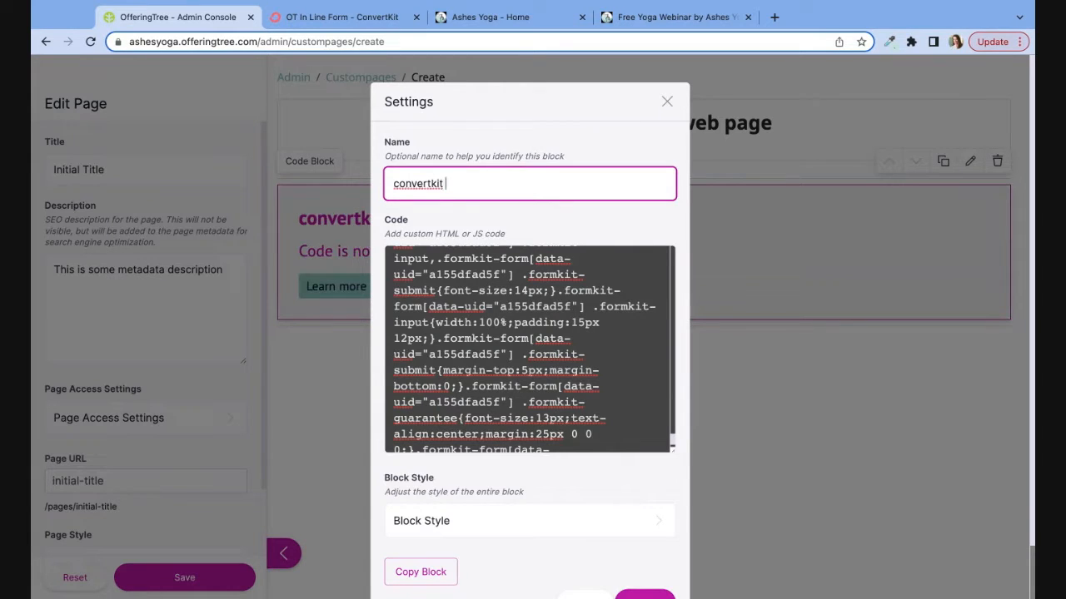
type(" free yoga webinar op")
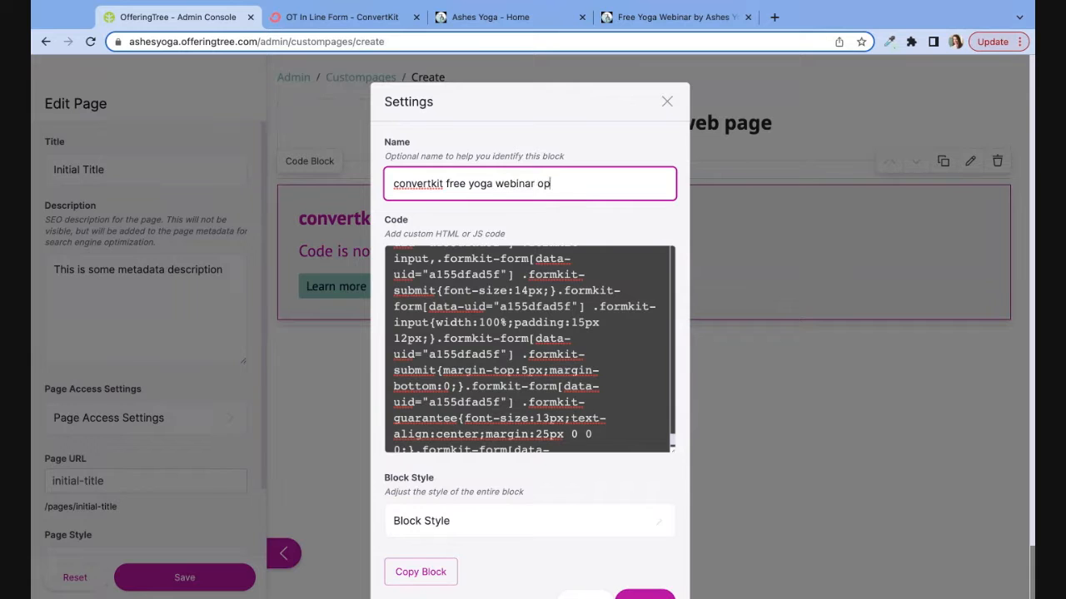
type("t-in")
- Look over the code block's Block Style options and confirm the block settings
scroll(486, 498, "down", 1)
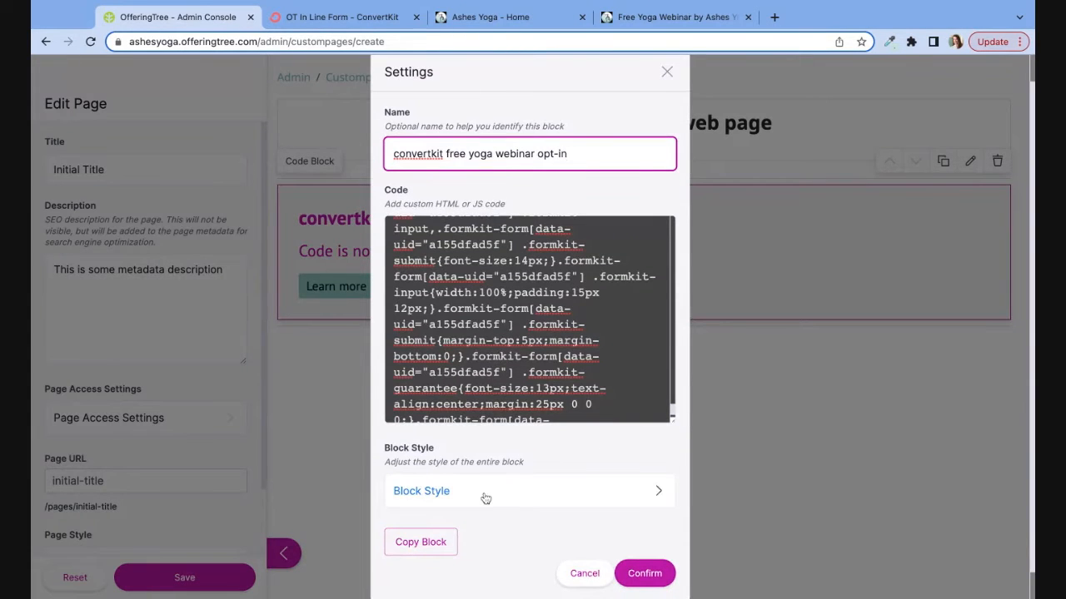
left_click(483, 494)
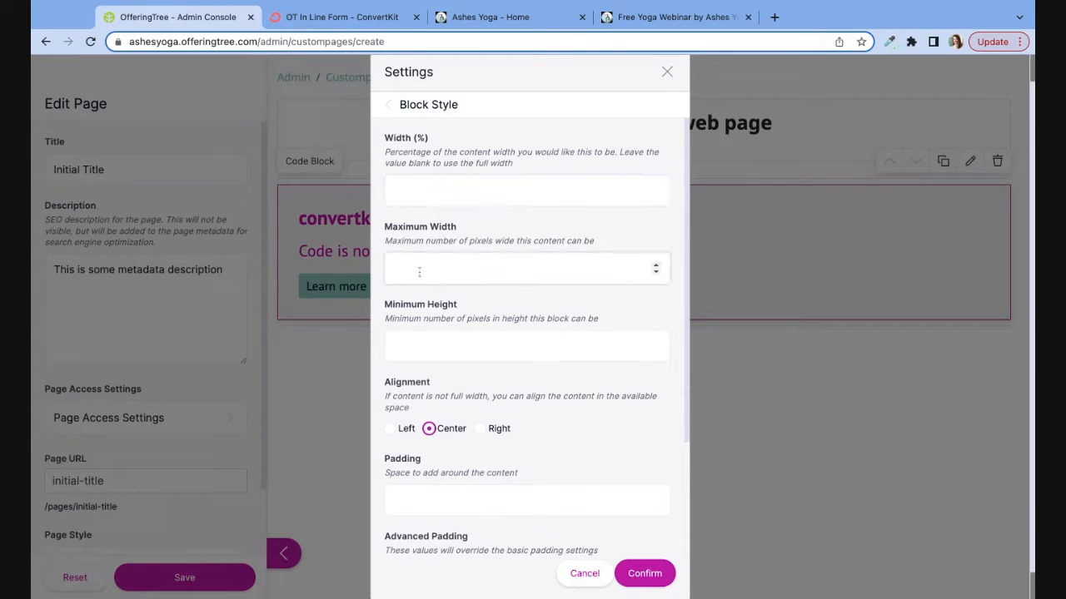
left_click(419, 270)
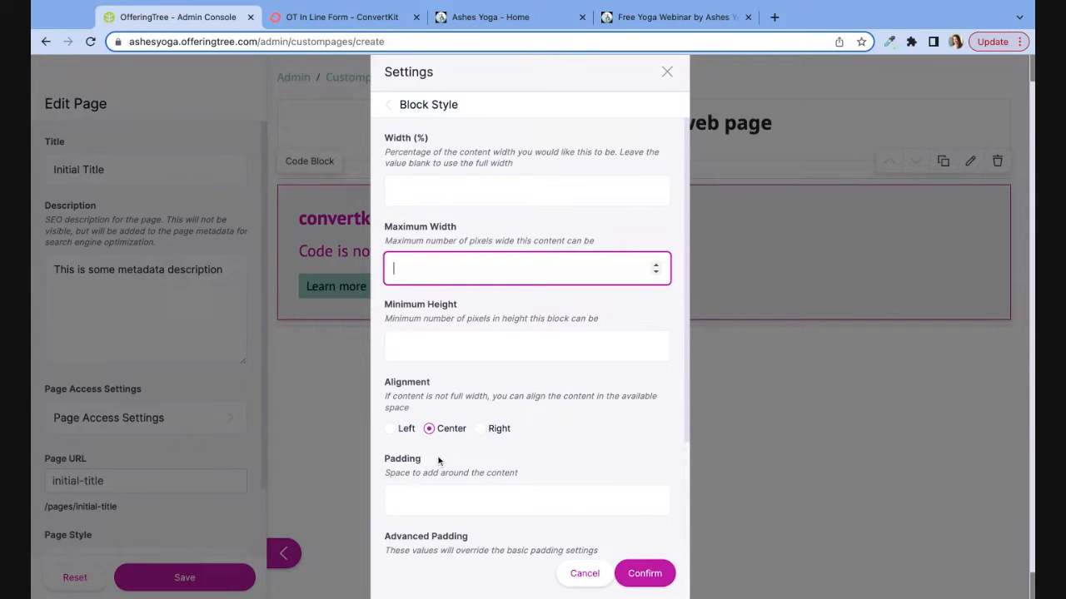
left_click(647, 577)
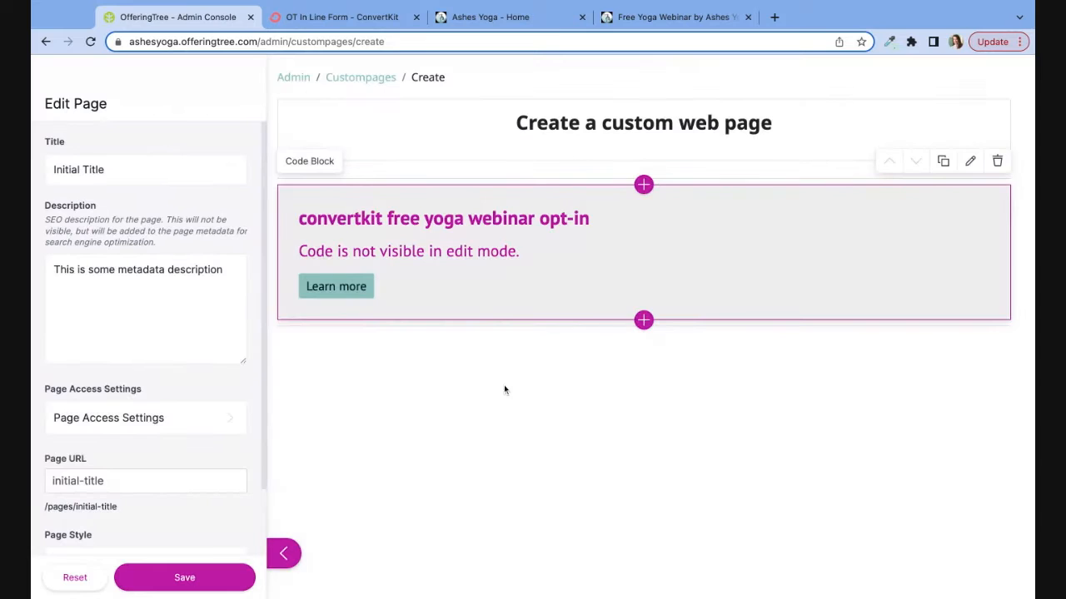
- Set the custom page's title to "Free Webinar"
left_click_drag(125, 169, 29, 173)
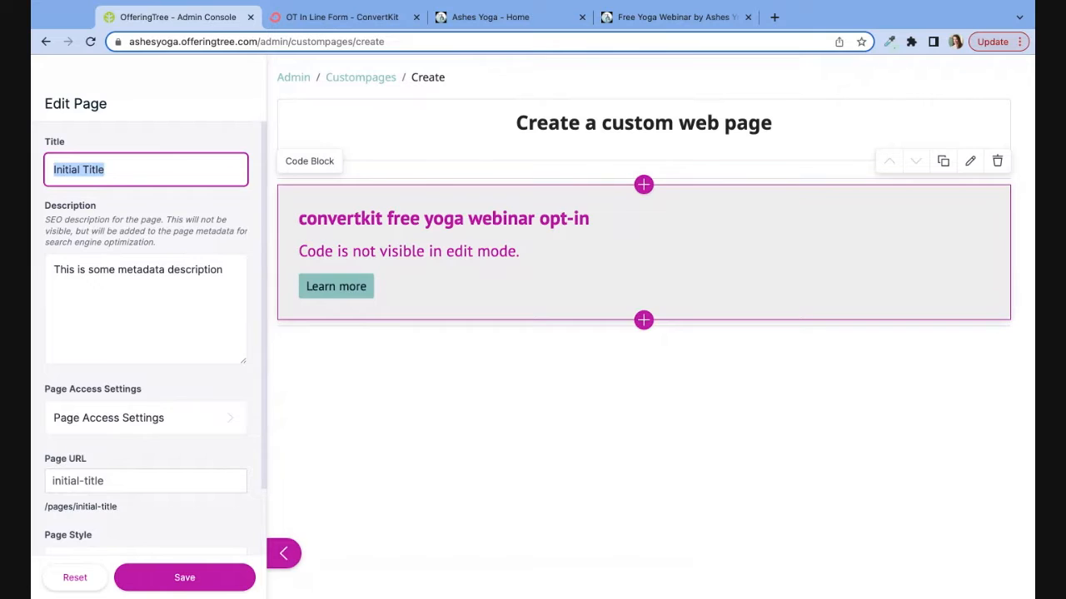
type("START")
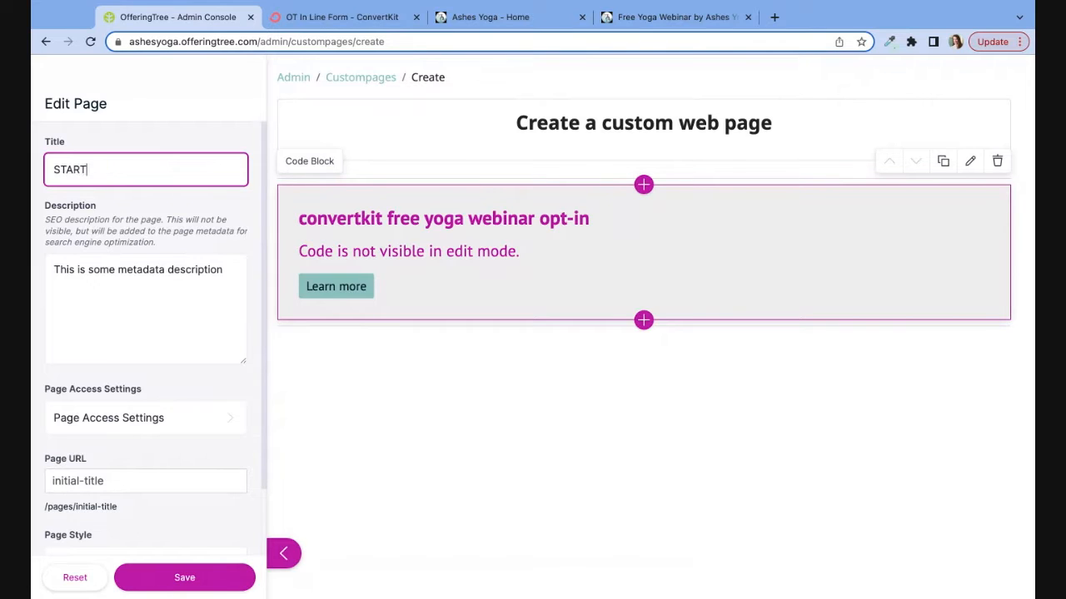
type(" HERE")
triple_click(73, 177)
type("FREE WEBINAR")
key("super+a")
type("Free Webinar")
- Set the page URL to free-yoga-webinar-opt-in and save the page
left_click_drag(106, 483, 31, 485)
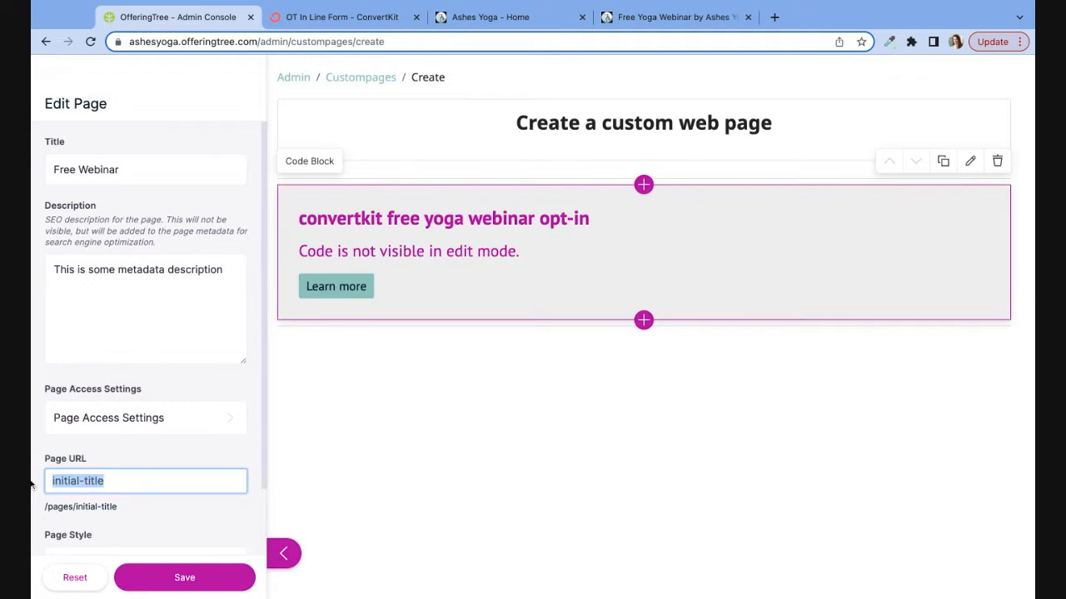
type("web")
key("BackSpace")
key("BackSpace")
key("BackSpace")
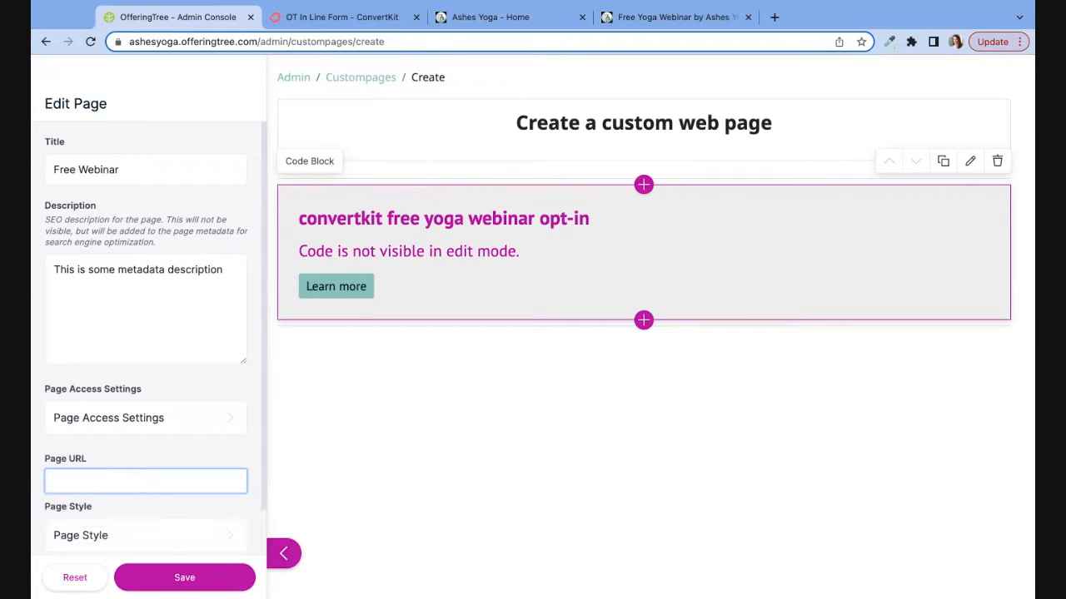
type("free-")
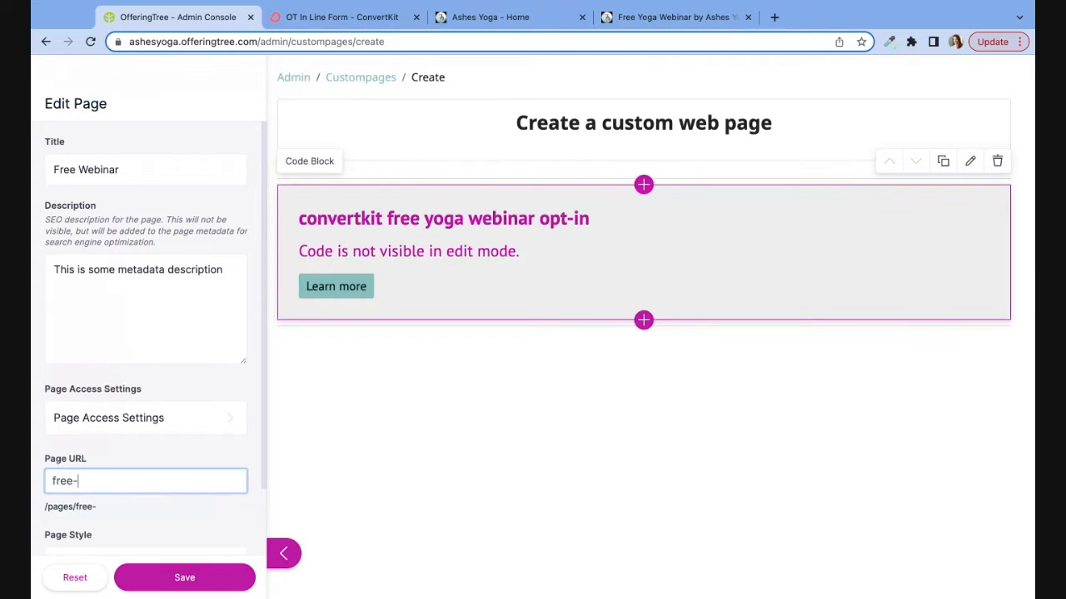
type("yoga-webinar-o")
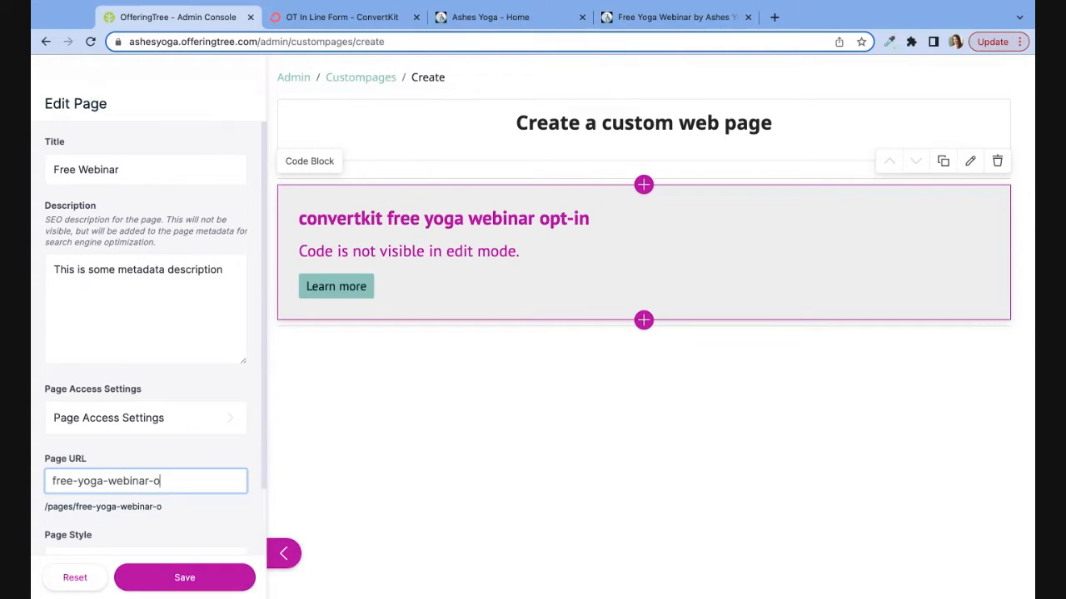
key("BackSpace")
type("-opt-in")
left_click(190, 575)
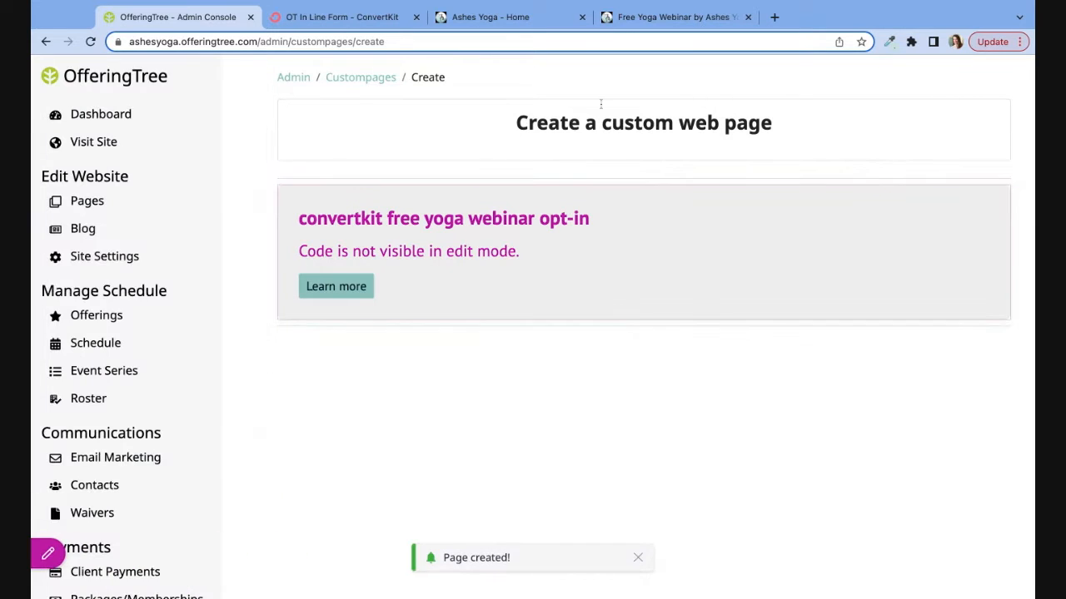
- Publish the Free Webinar page and move it above Work With Me in the site's page order
left_click(96, 210)
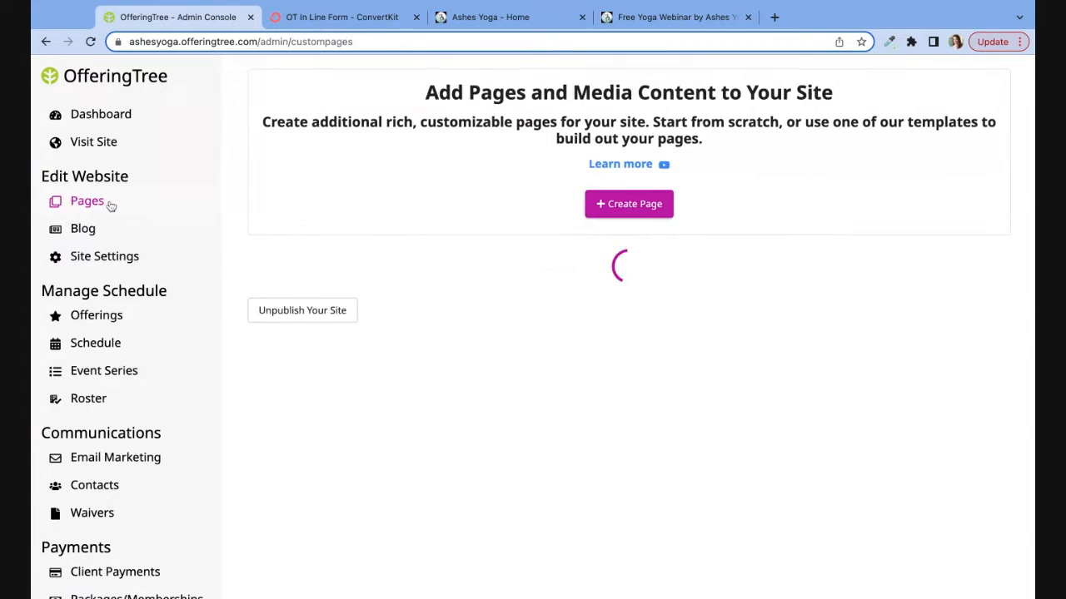
scroll(500, 294, "down", 1)
scroll(500, 293, "down", 2)
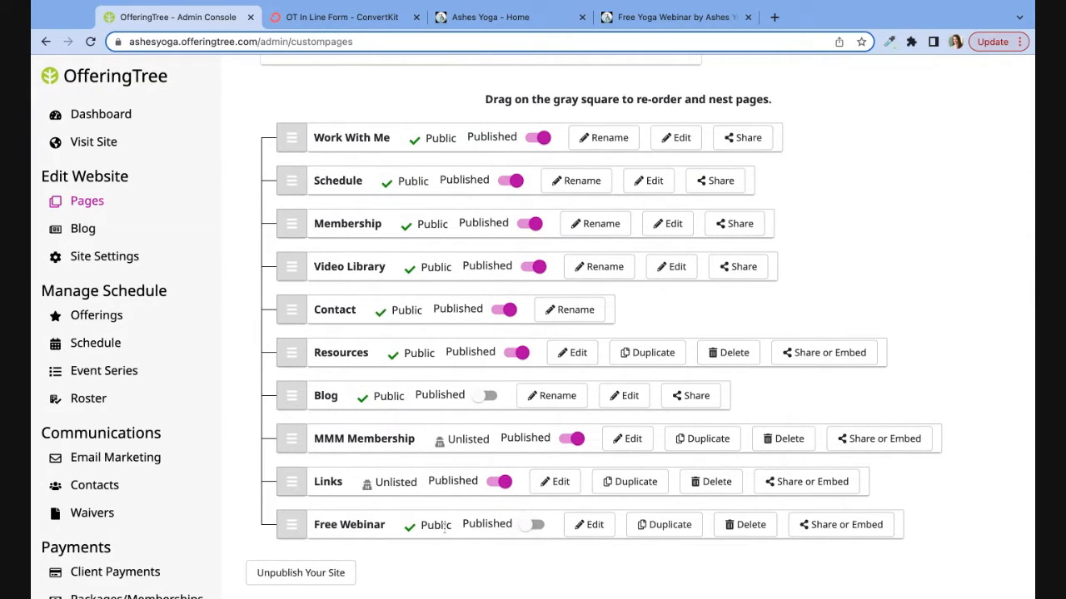
left_click(529, 525)
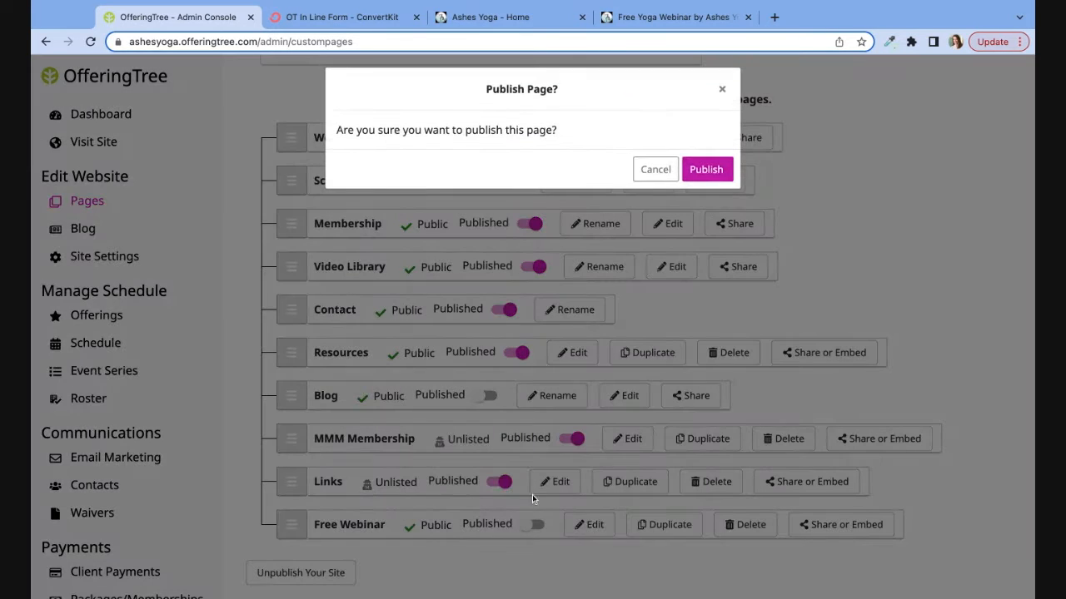
left_click(706, 169)
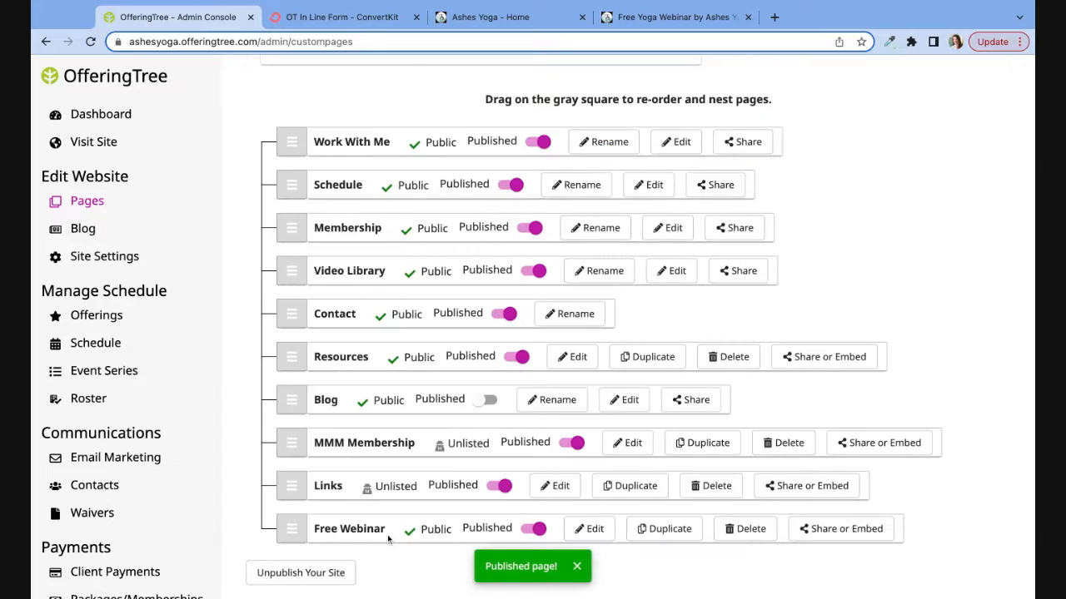
left_click_drag(292, 525, 292, 138)
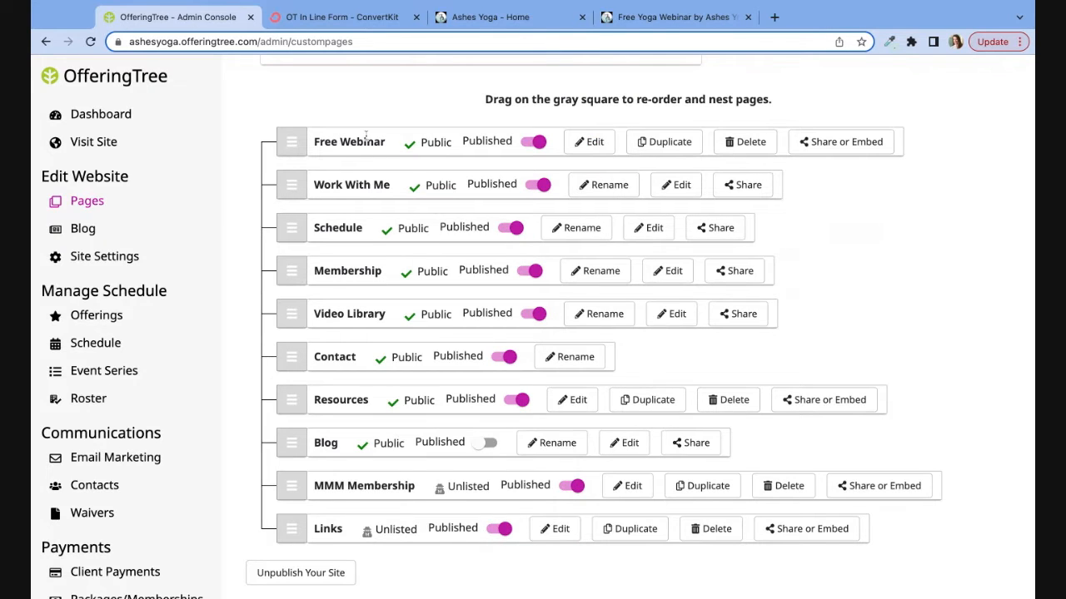
scroll(410, 150, "up", 1)
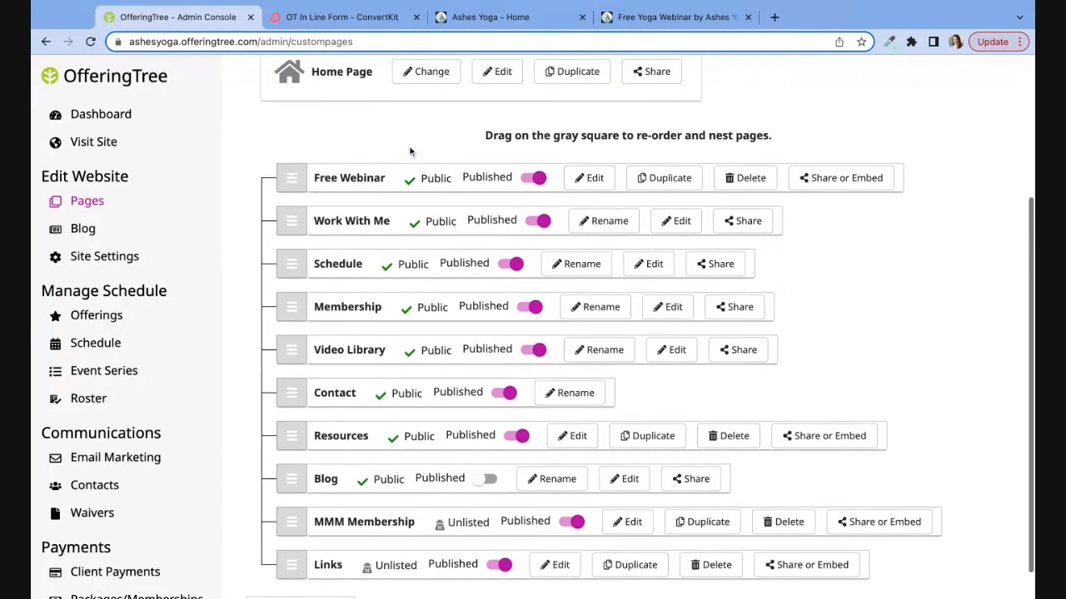
- Reload the live Ashes Yoga site and view the embedded opt-in form on its Free Webinar page
left_click(562, 27)
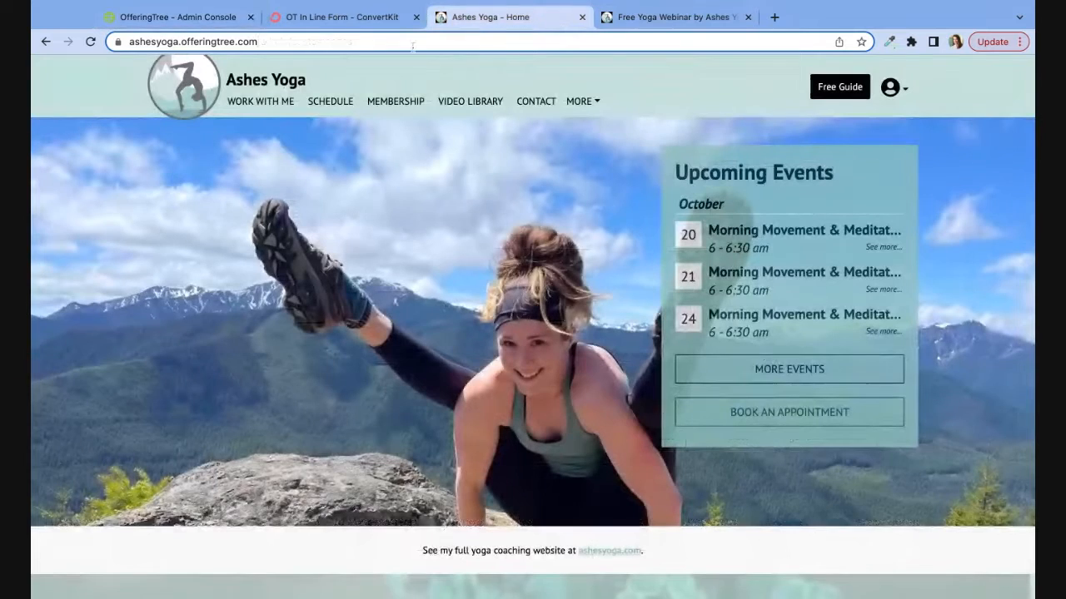
left_click(389, 45)
key("Return")
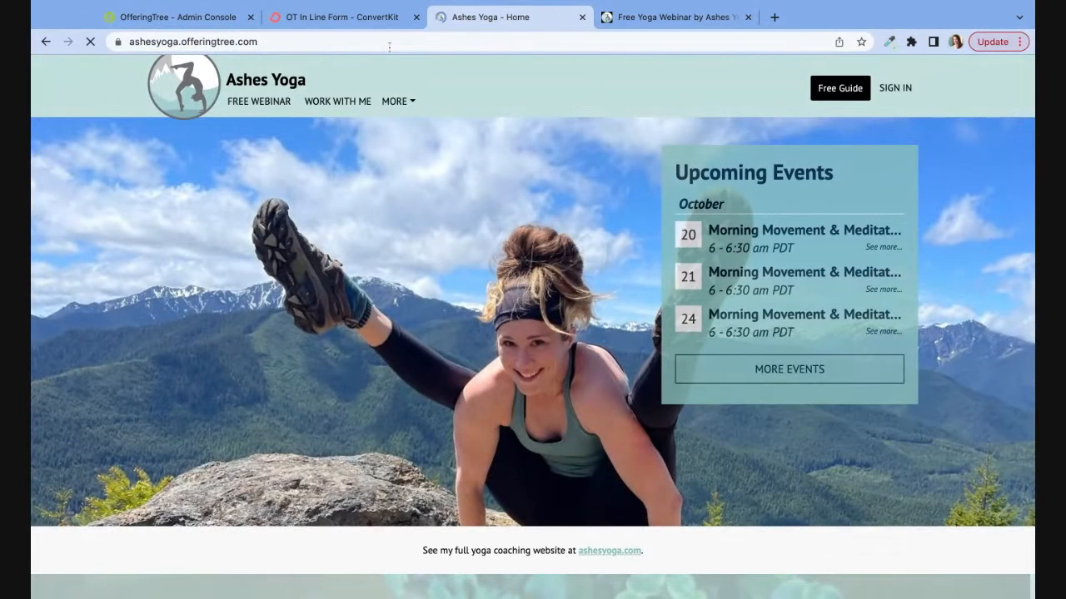
left_click(263, 109)
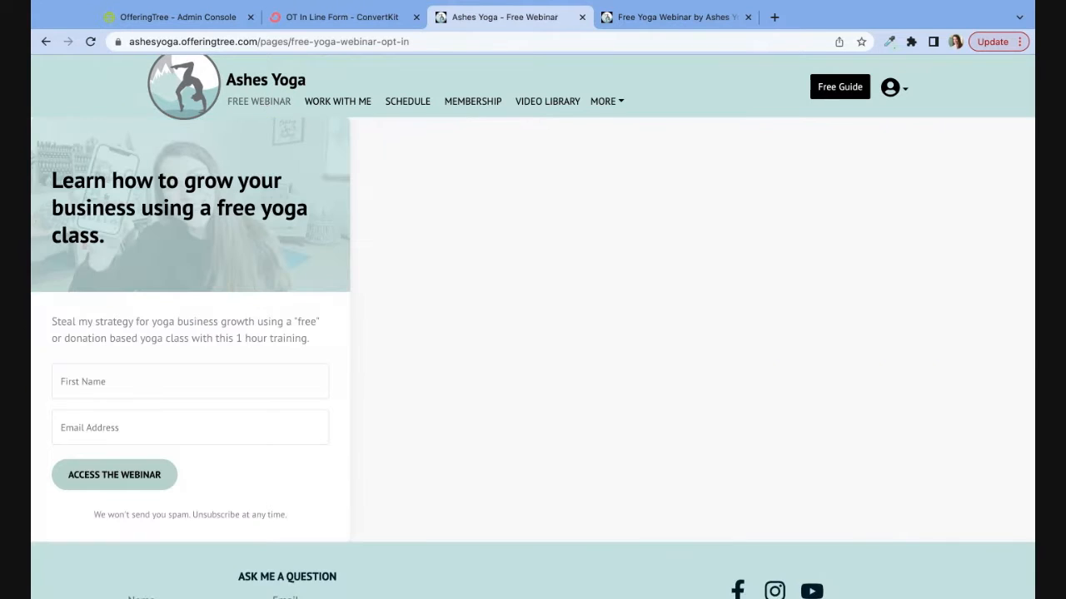
scroll(263, 250, "down", 3)
scroll(264, 255, "up", 3)
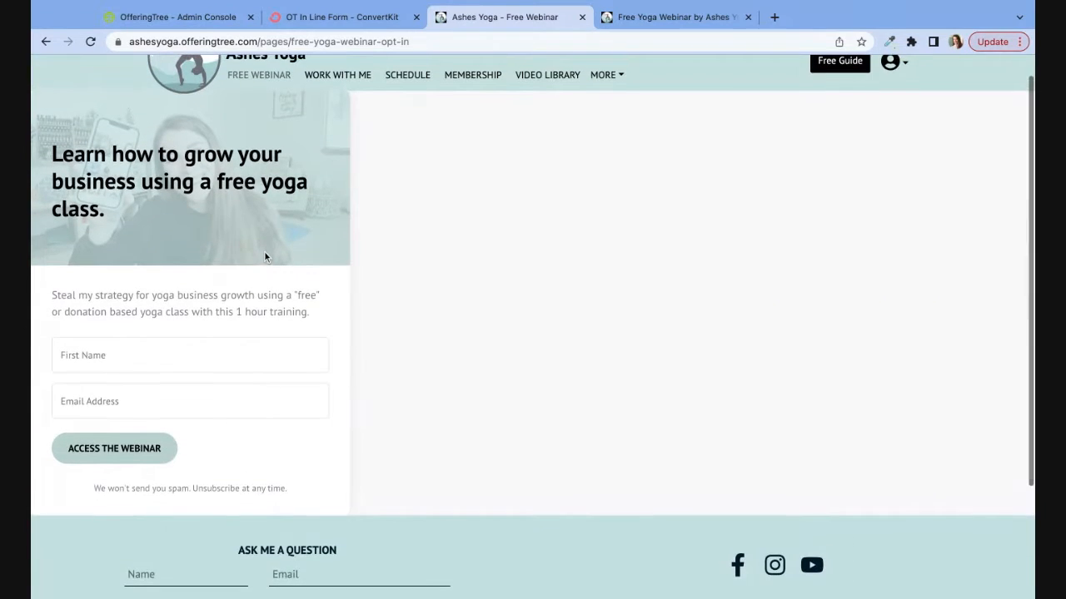
- Try a width of 60% for the Free Webinar page's code block in OfferingTree, and clear the value again
left_click(350, 17)
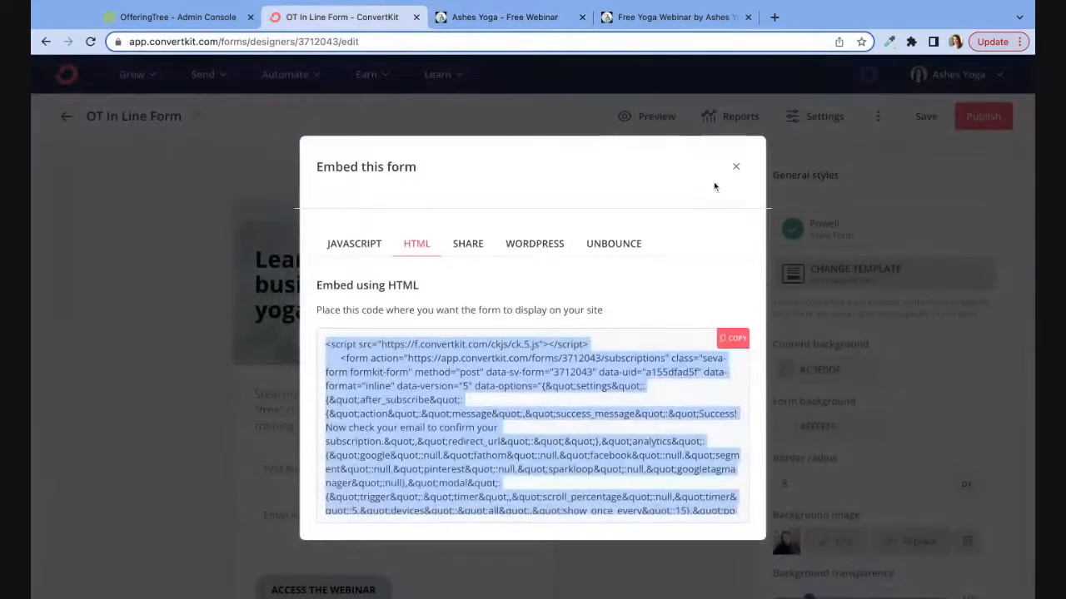
left_click(177, 16)
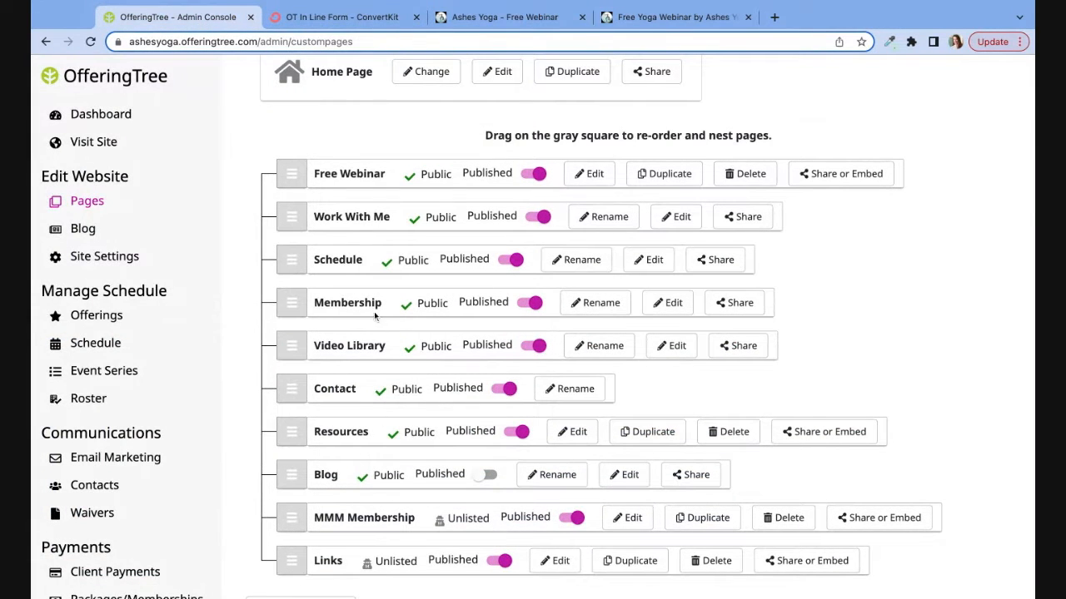
left_click(605, 177)
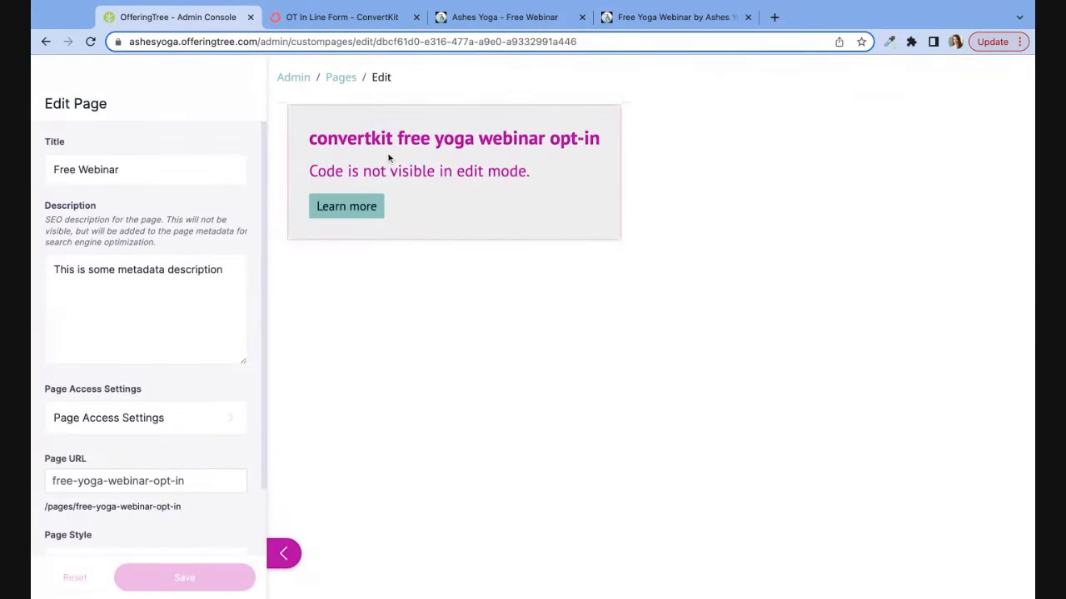
left_click(405, 146)
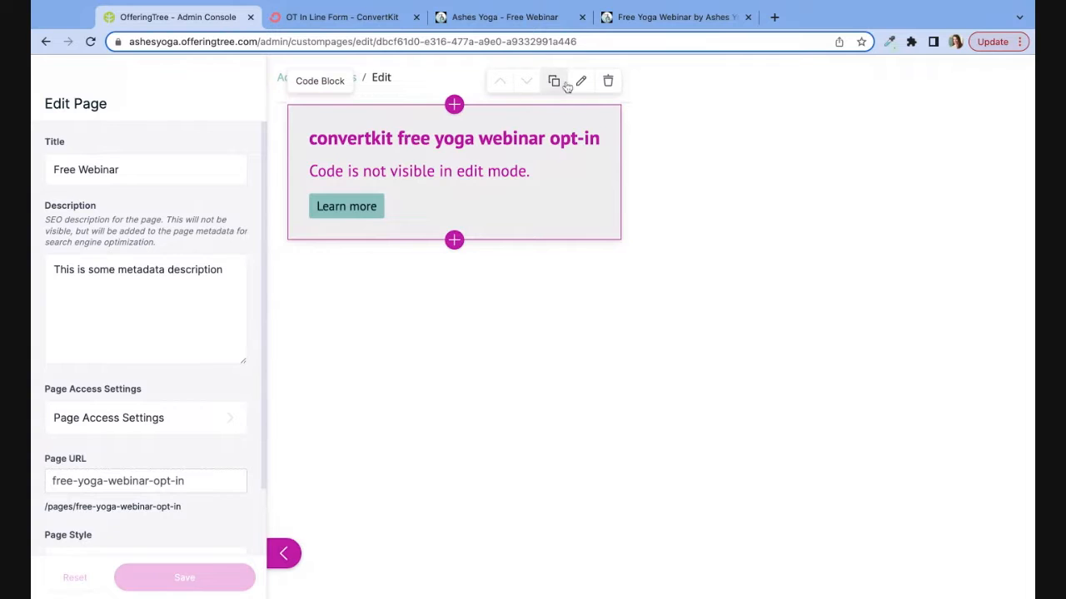
left_click(580, 82)
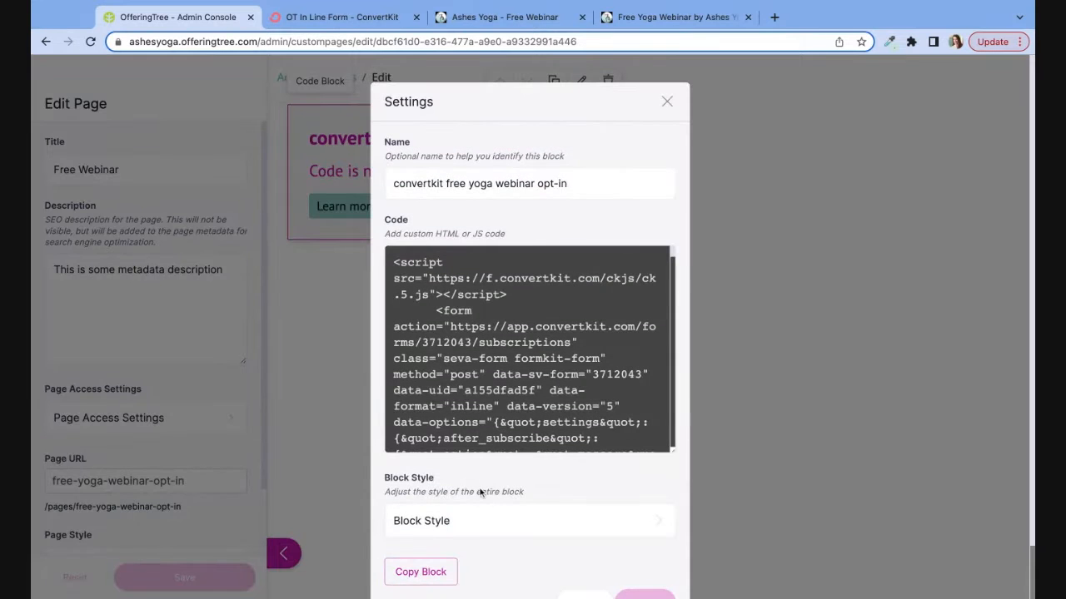
left_click(479, 520)
left_click(449, 217)
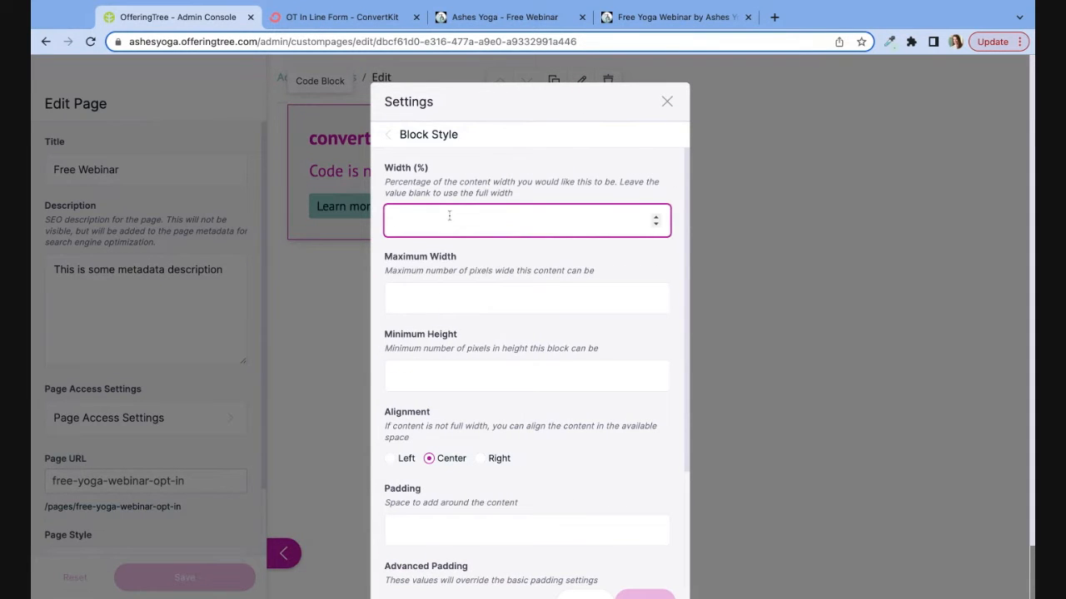
type("60")
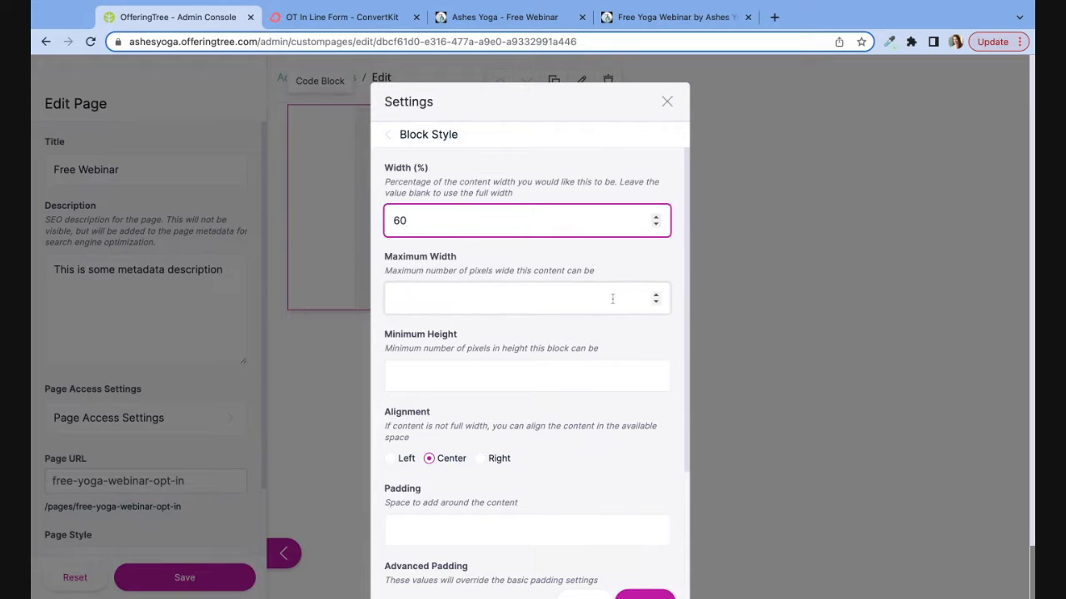
left_click_drag(425, 224, 374, 219)
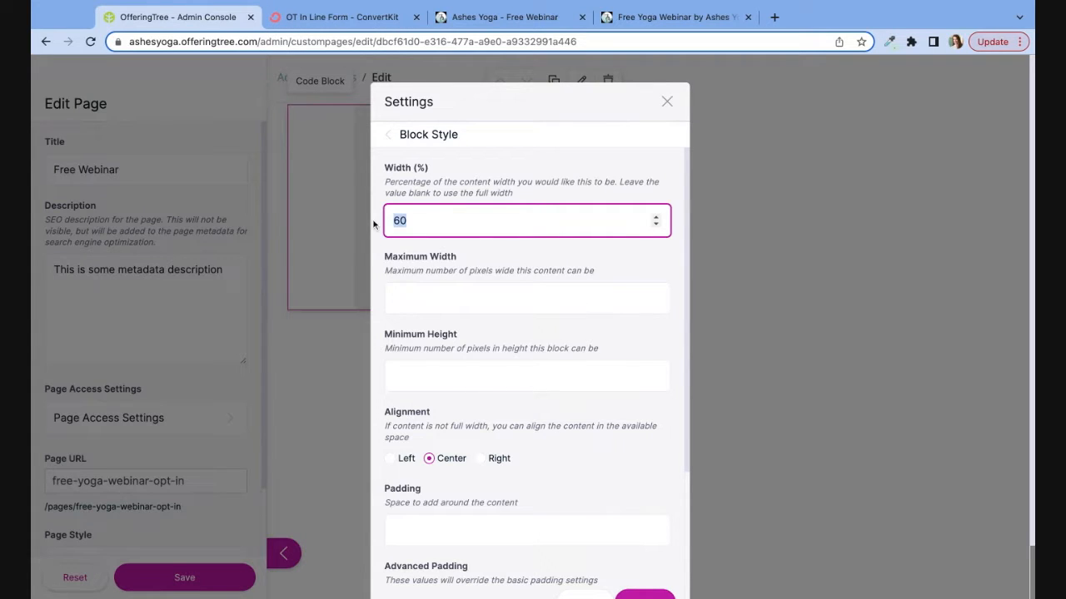
key("BackSpace")
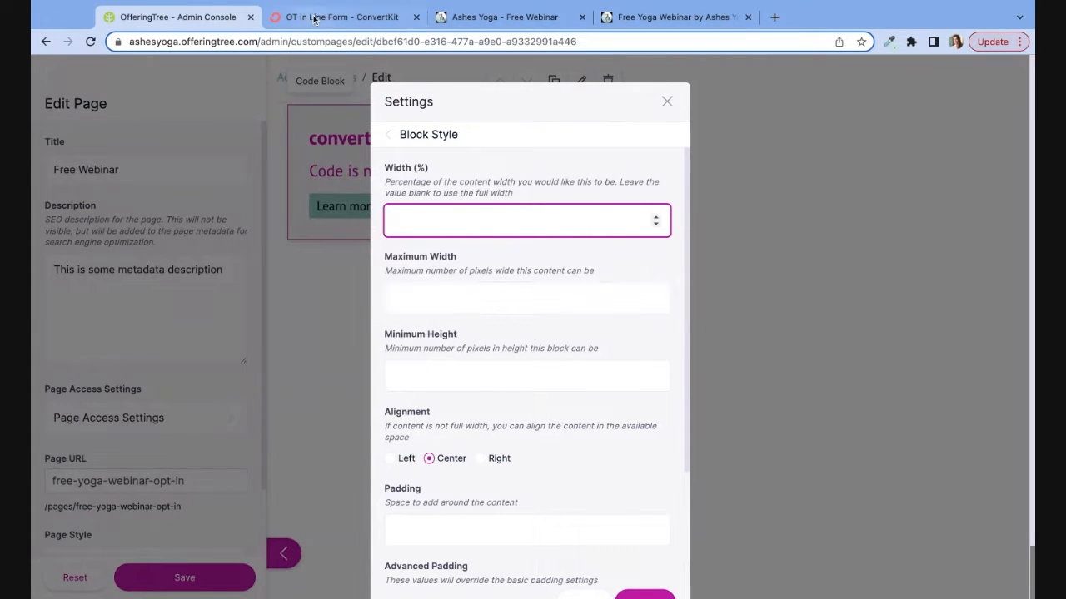
- Switch to ConvertKit and look through the HTML embed code of the OT In Line Form
left_click(341, 17)
scroll(488, 454, "down", 3)
scroll(488, 455, "down", 5)
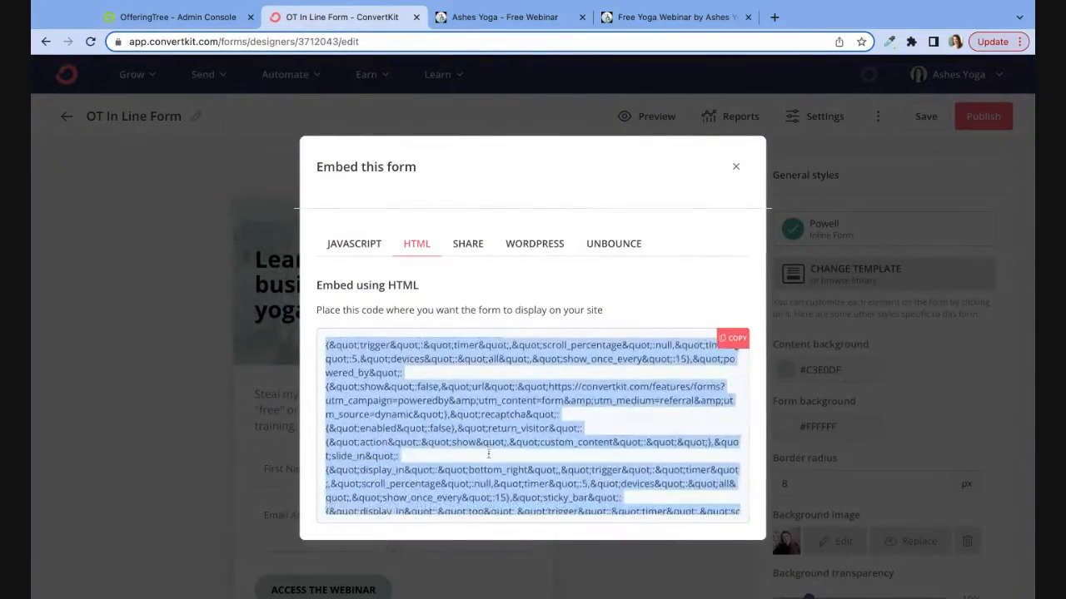
scroll(532, 427, "down", 1)
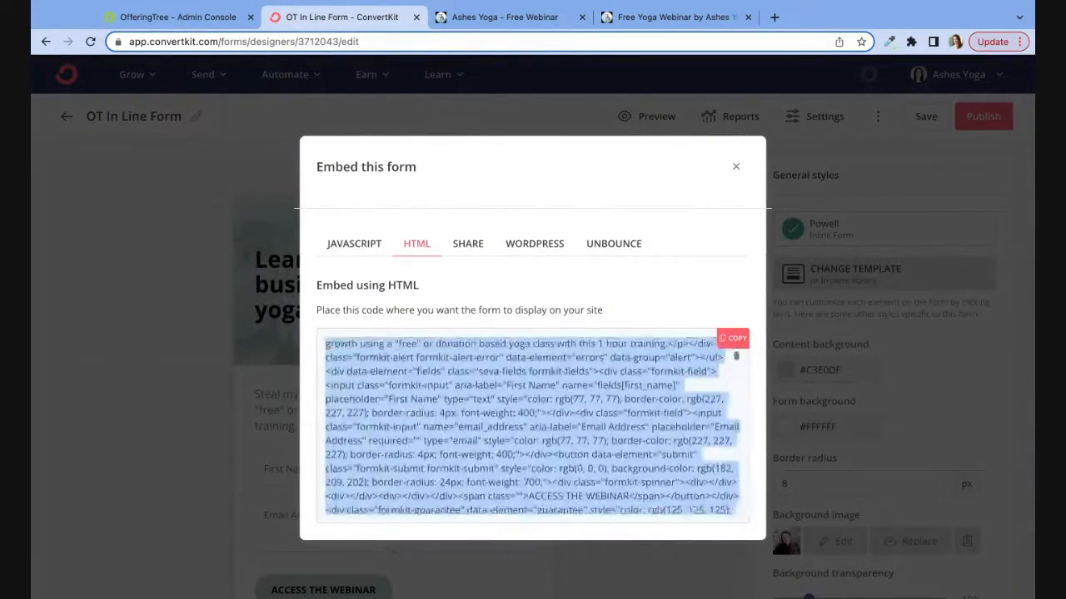
scroll(532, 427, "up", 3)
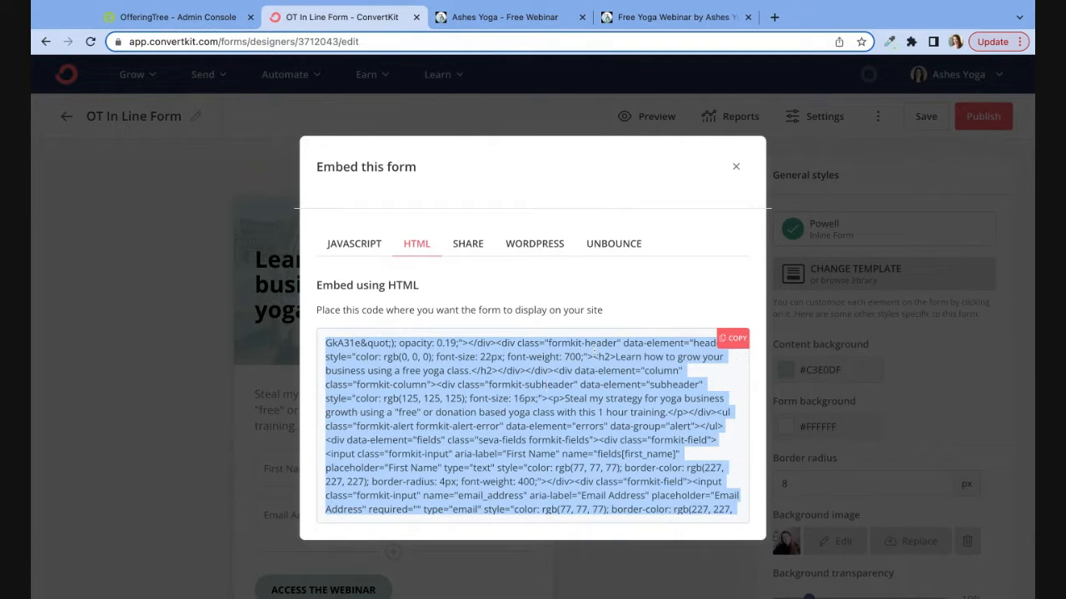
scroll(568, 399, "down", 6)
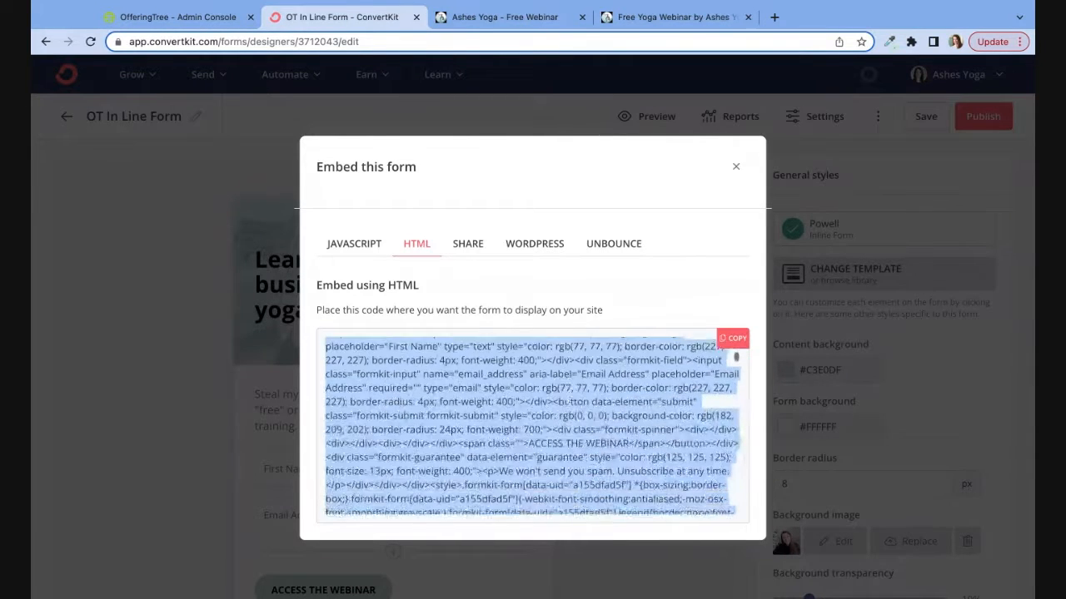
scroll(532, 427, "down", 6)
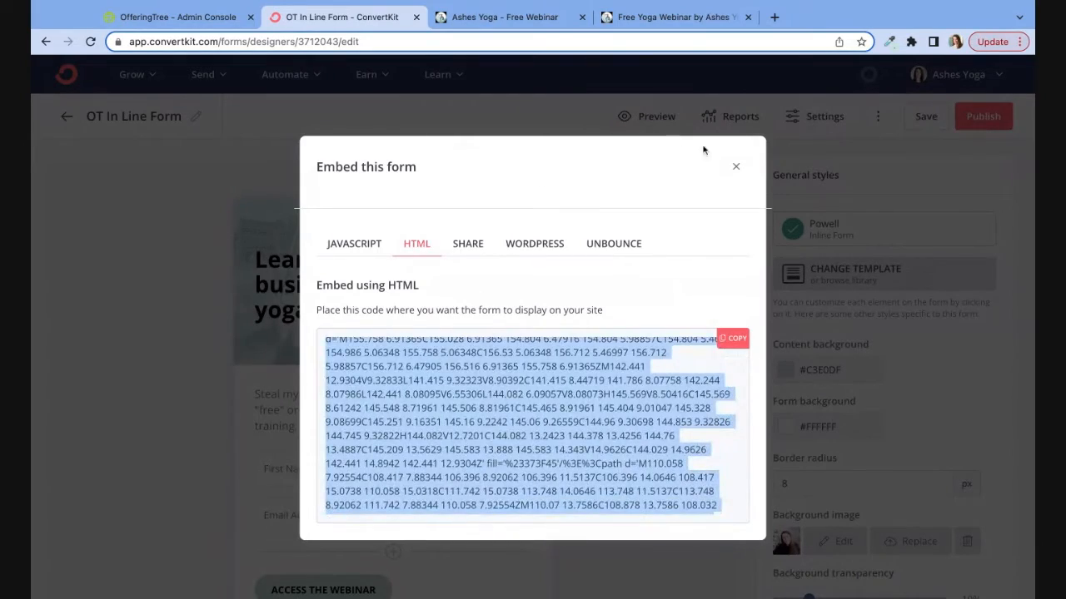
- Switch to OfferingTree, set the code block's width to 60%, and save the Free Webinar page
left_click(179, 17)
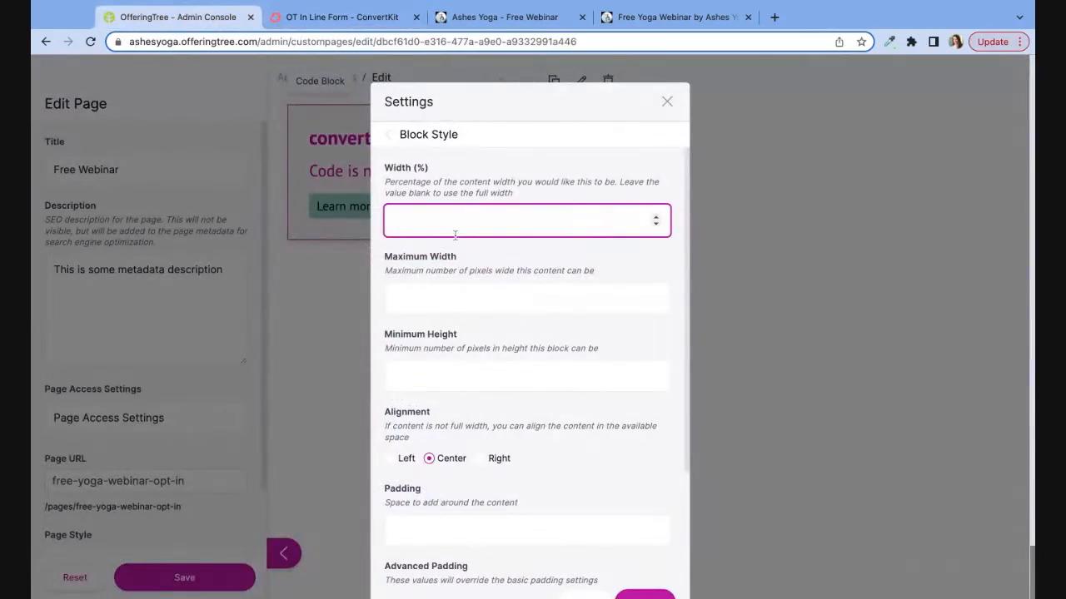
type("80")
scroll(582, 389, "down", 1)
scroll(582, 388, "down", 2)
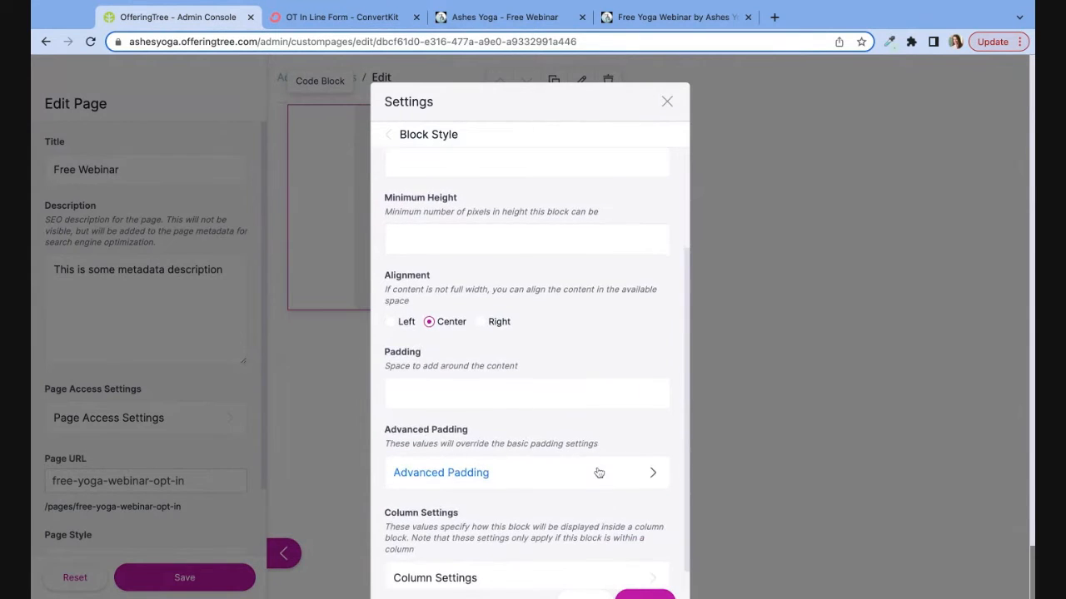
left_click(648, 553)
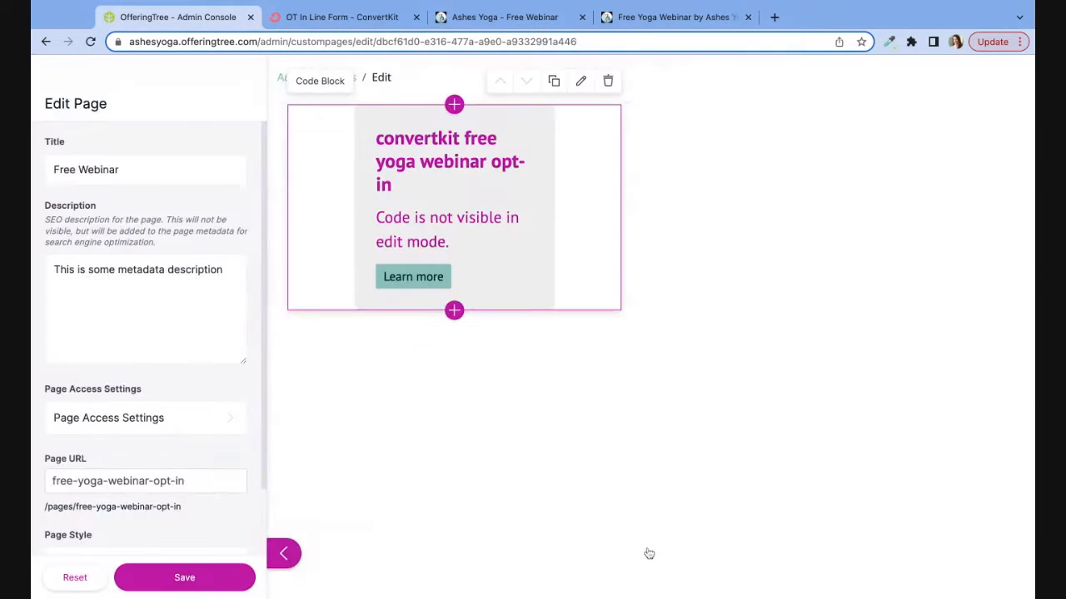
left_click(181, 578)
- Reload the live Ashes Yoga Free Webinar page and check the opt-in form's width and placement
left_click(329, 18)
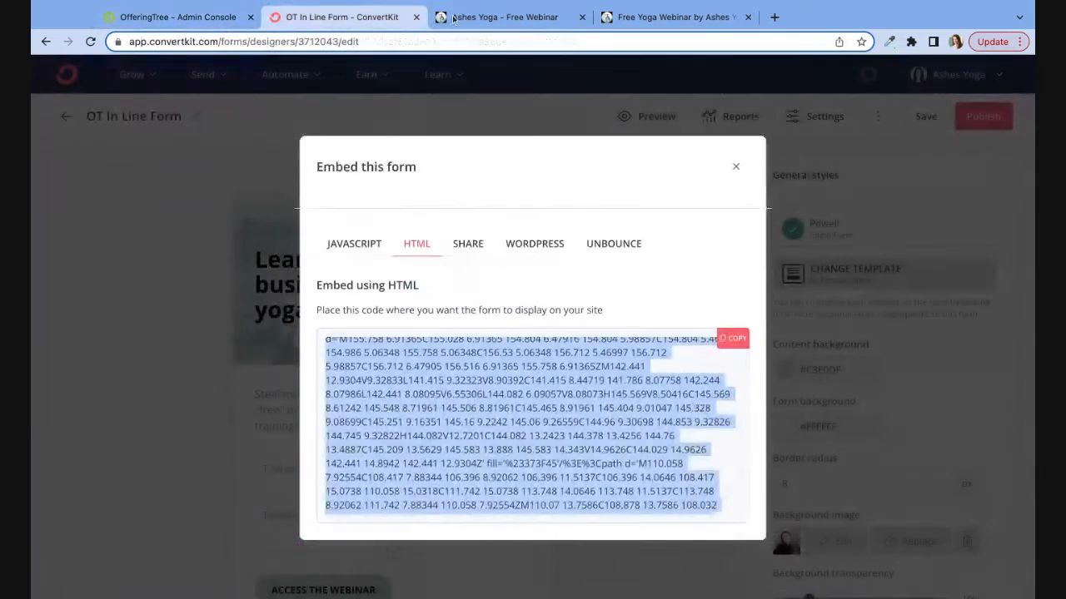
left_click(661, 17)
left_click(452, 41)
left_click(487, 23)
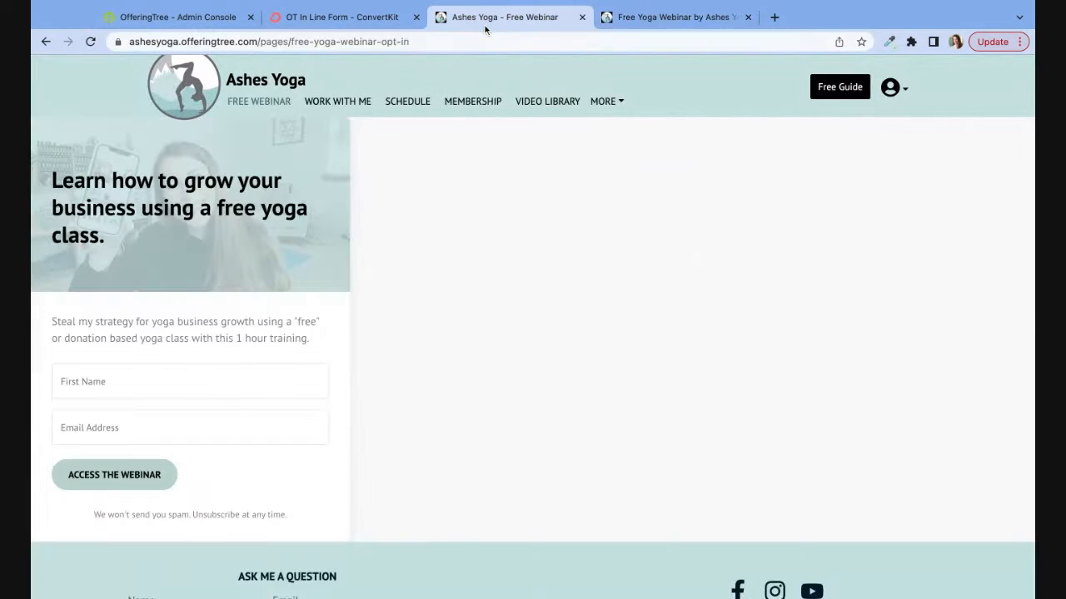
left_click(457, 41)
key("Return")
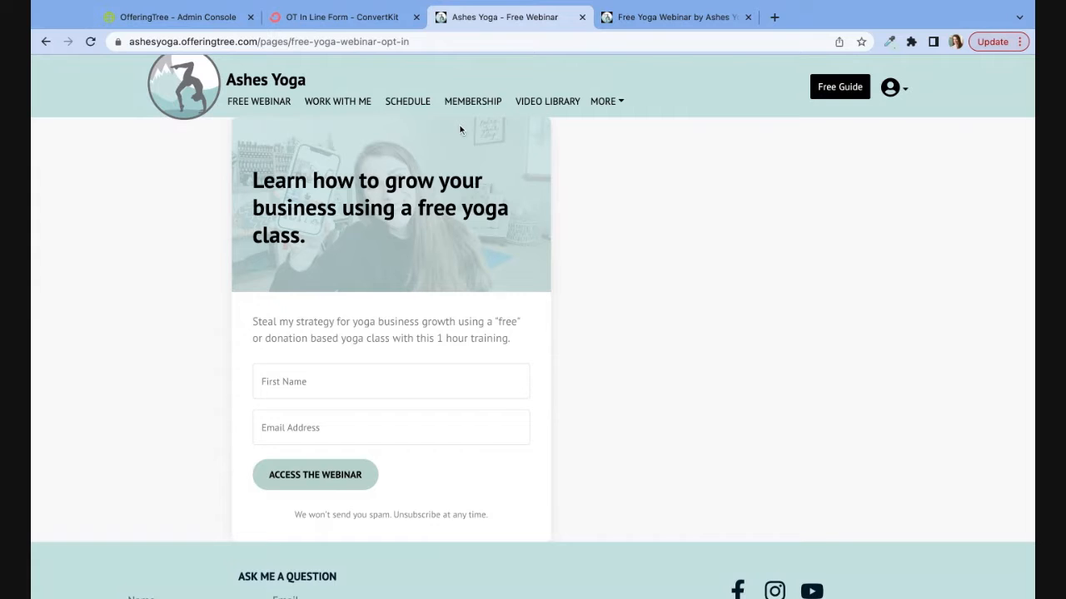
- Switch to OfferingTree, try an empty text block above the code block as spacing, and delete it again
left_click(168, 22)
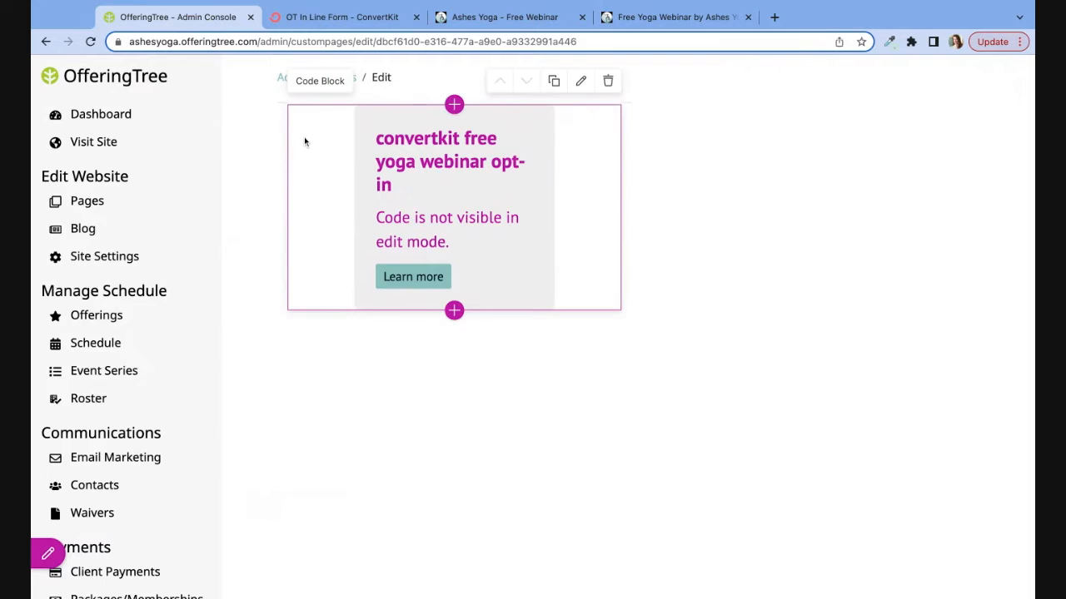
left_click(454, 105)
left_click(466, 267)
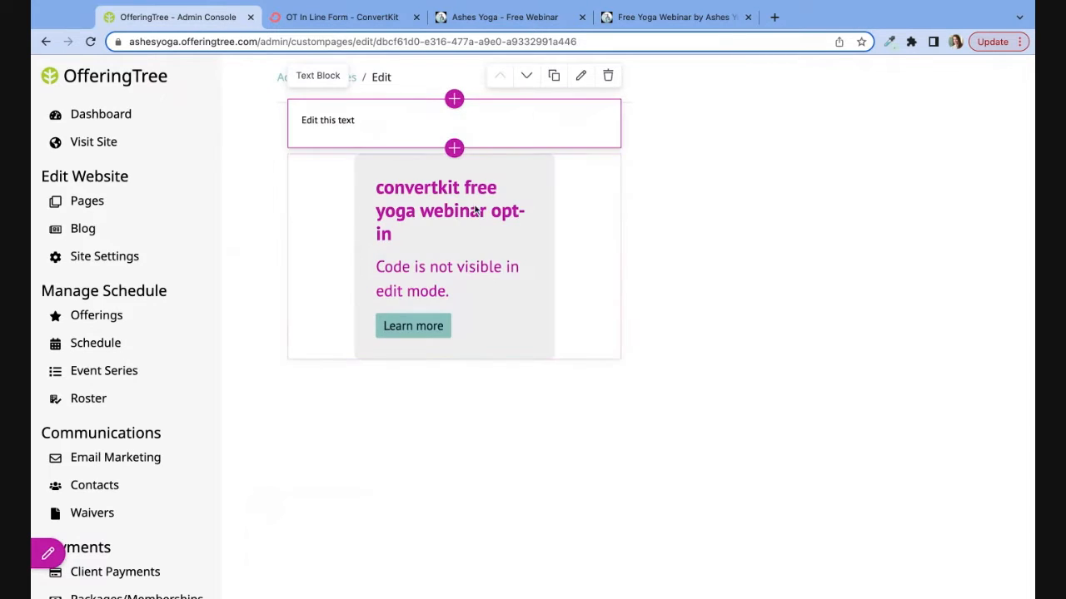
left_click(394, 121)
triple_click(366, 142)
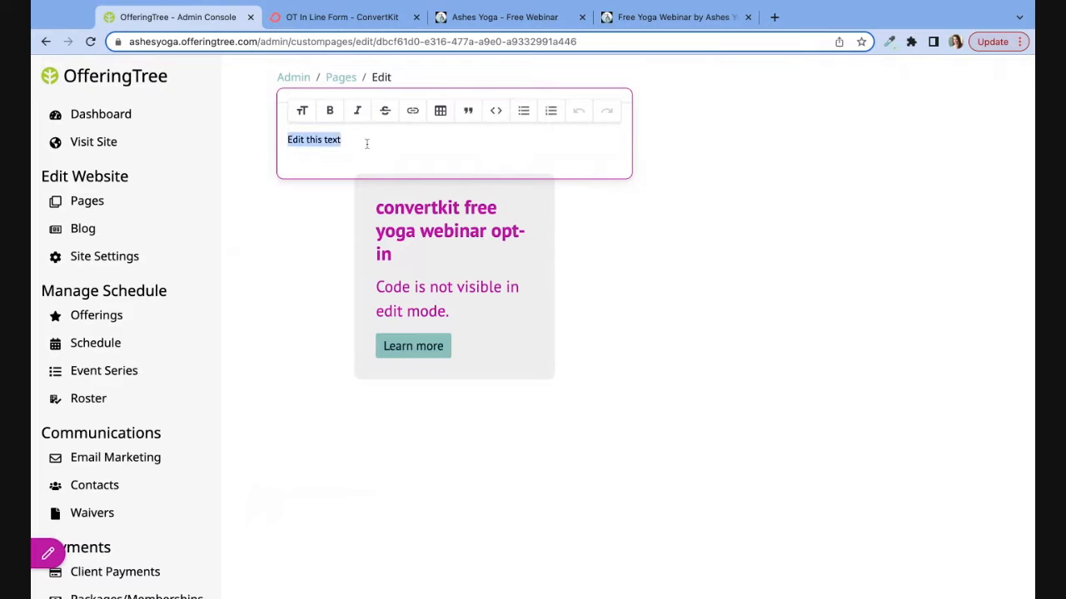
key("BackSpace")
left_click(667, 201)
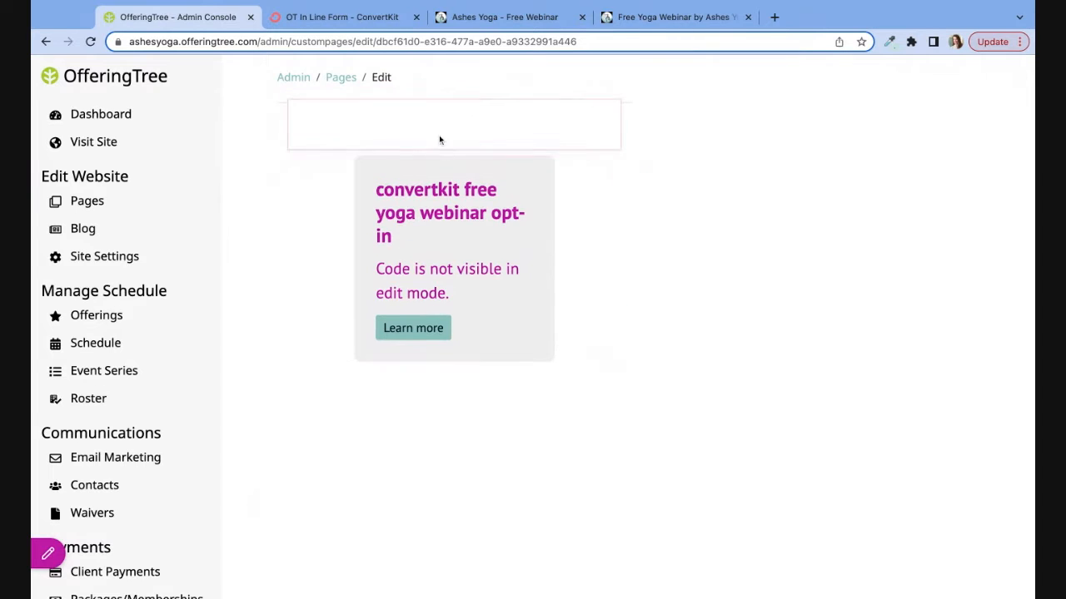
mouse_move(516, 114)
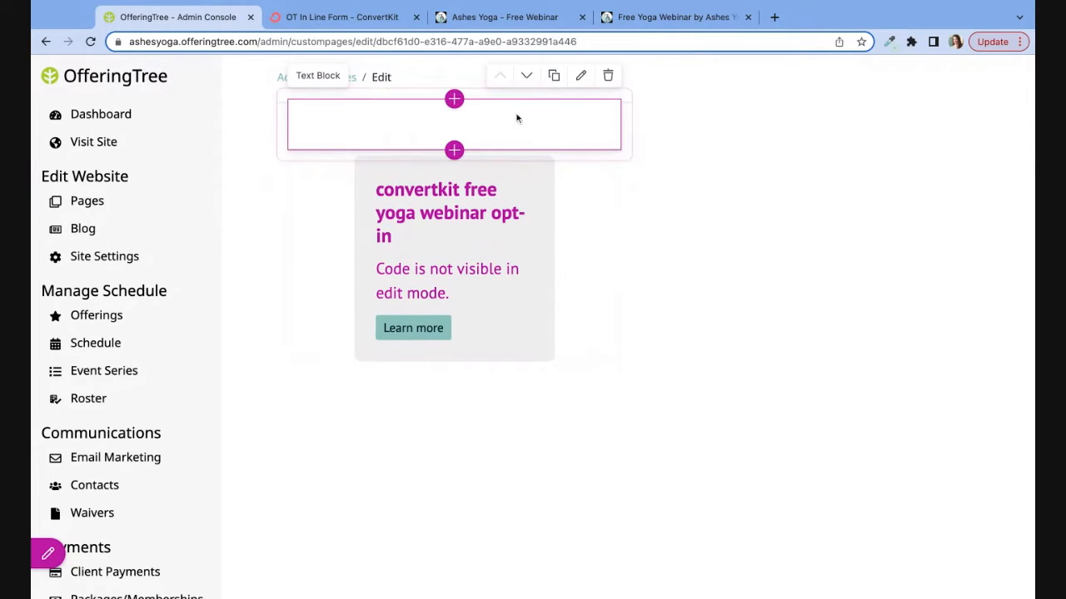
left_click(608, 81)
- Clear the code block's percentage width and set its maximum width to 600 pixels
left_click(581, 81)
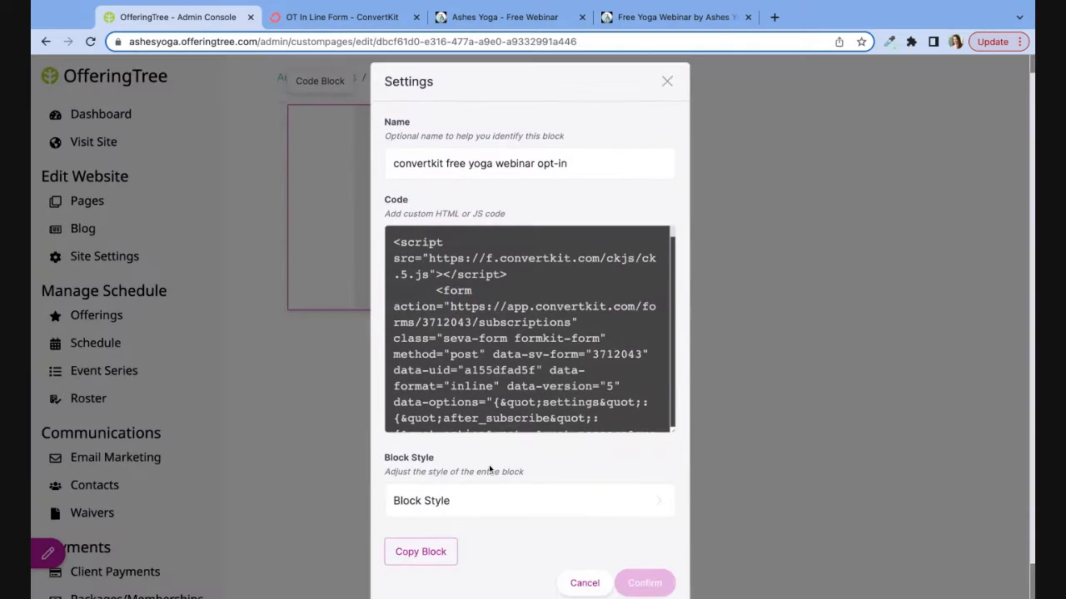
scroll(489, 464, "down", 2)
left_click(459, 466)
key("BackSpace")
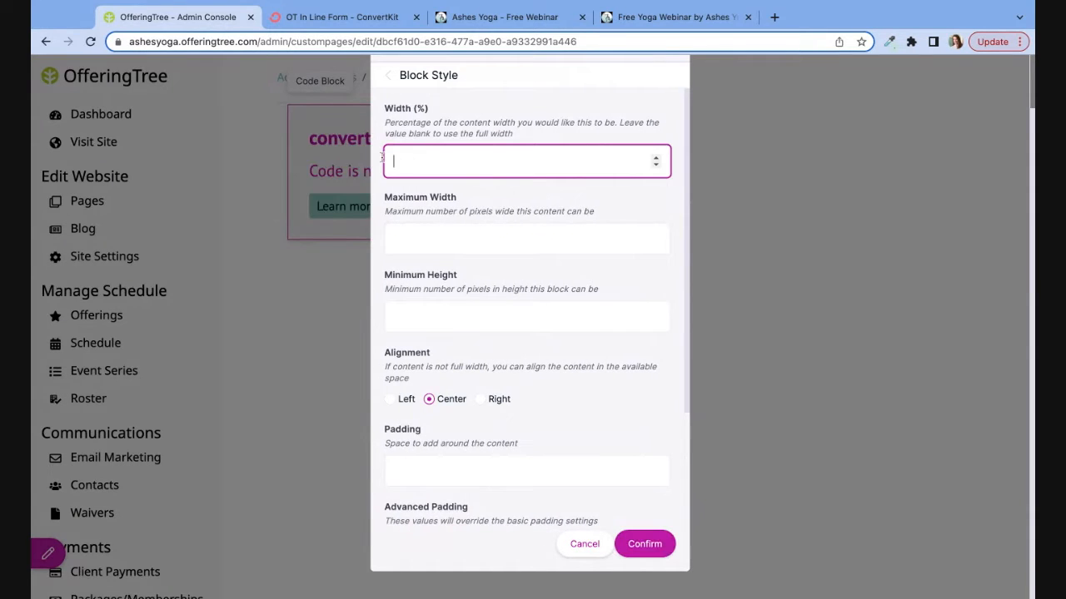
left_click(395, 238)
type("600")
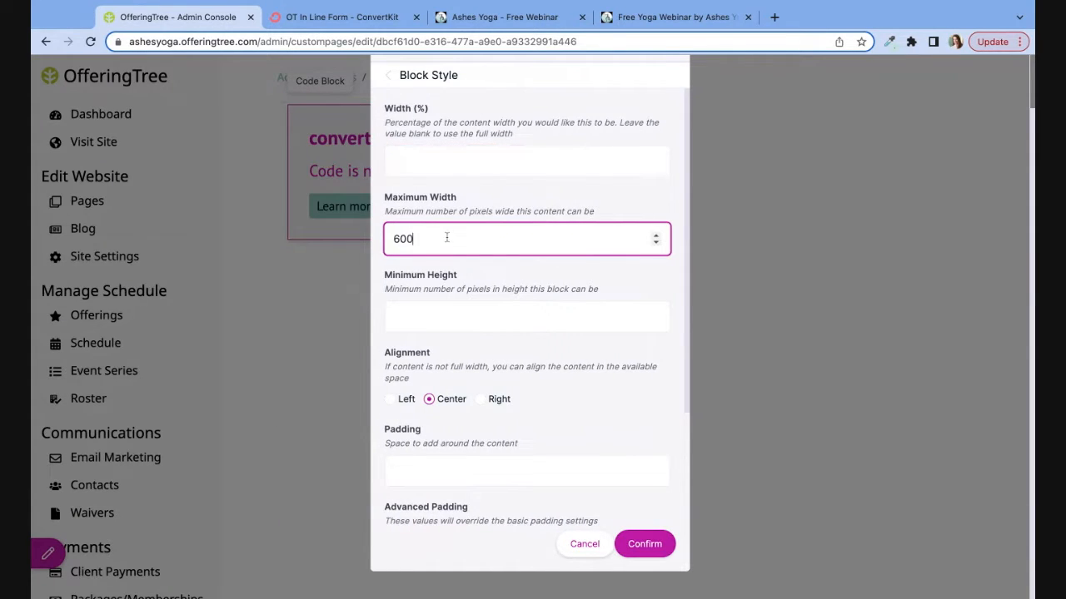
- Set the code block's advanced top and bottom padding to 50 each, and save the Free Webinar page
scroll(477, 263, "down", 1)
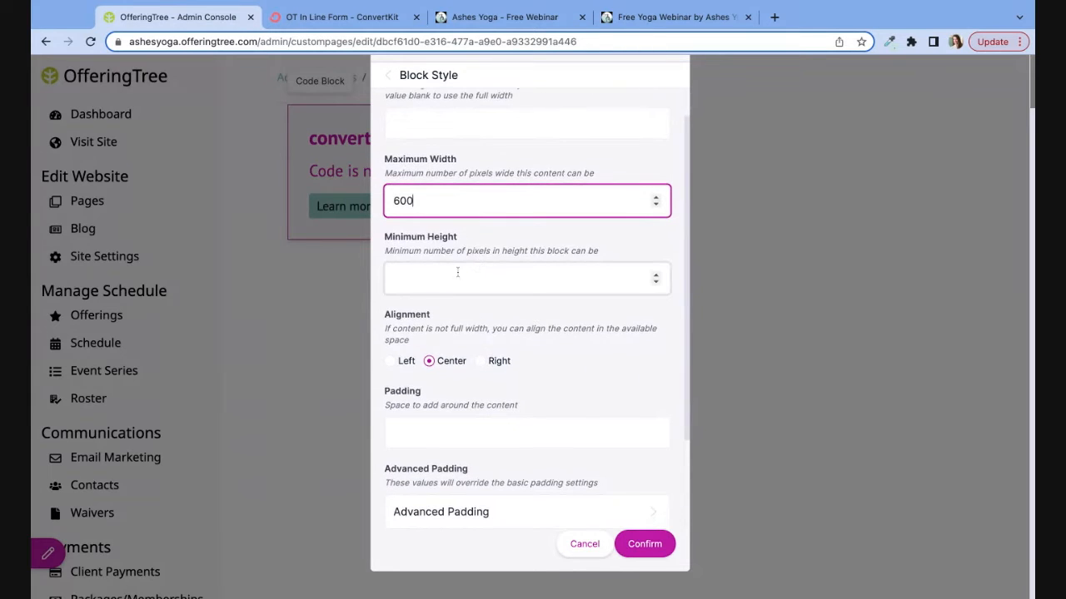
scroll(460, 273, "down", 1)
scroll(426, 380, "down", 1)
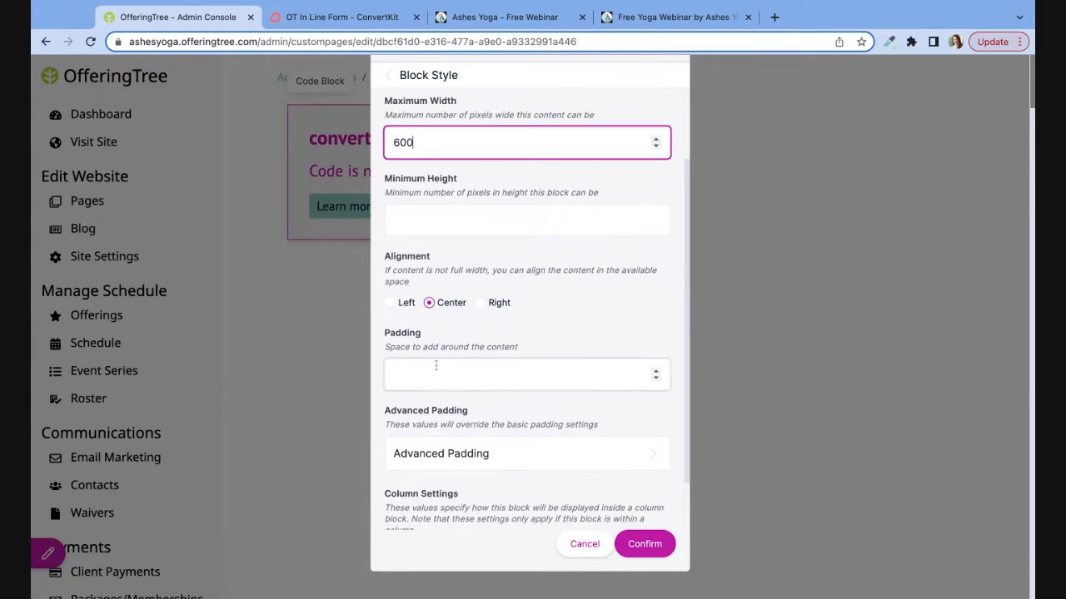
left_click(436, 370)
scroll(488, 375, "down", 8)
scroll(482, 408, "down", 3)
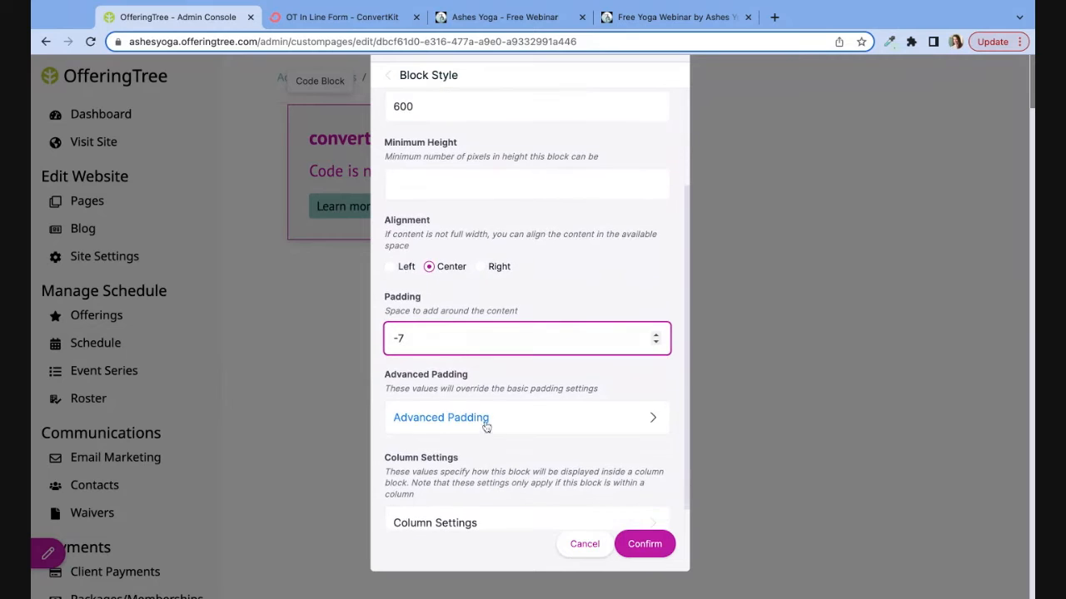
left_click(480, 405)
left_click(430, 154)
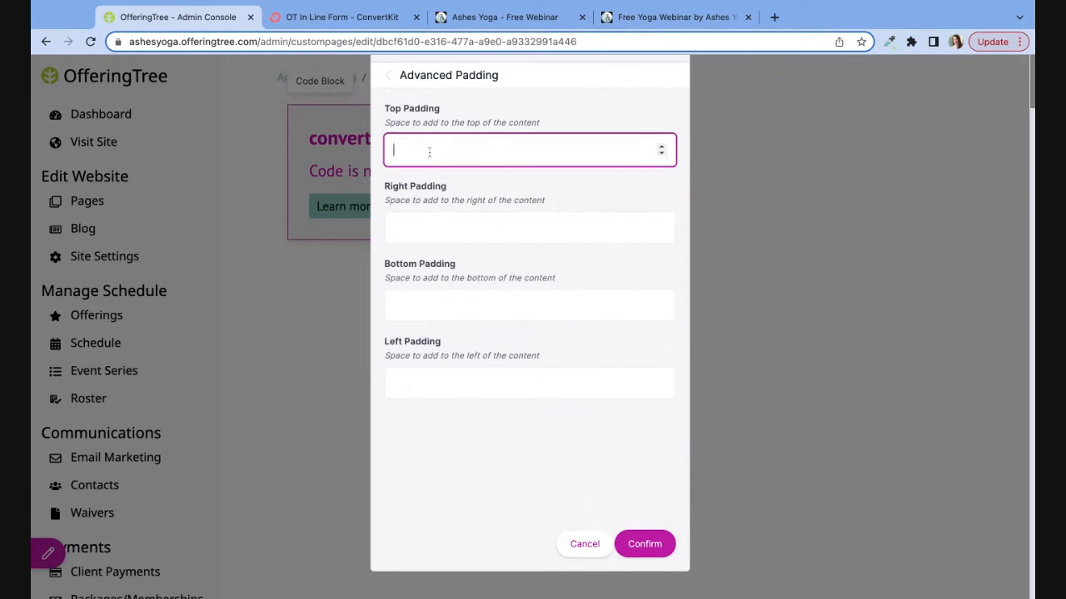
type("50")
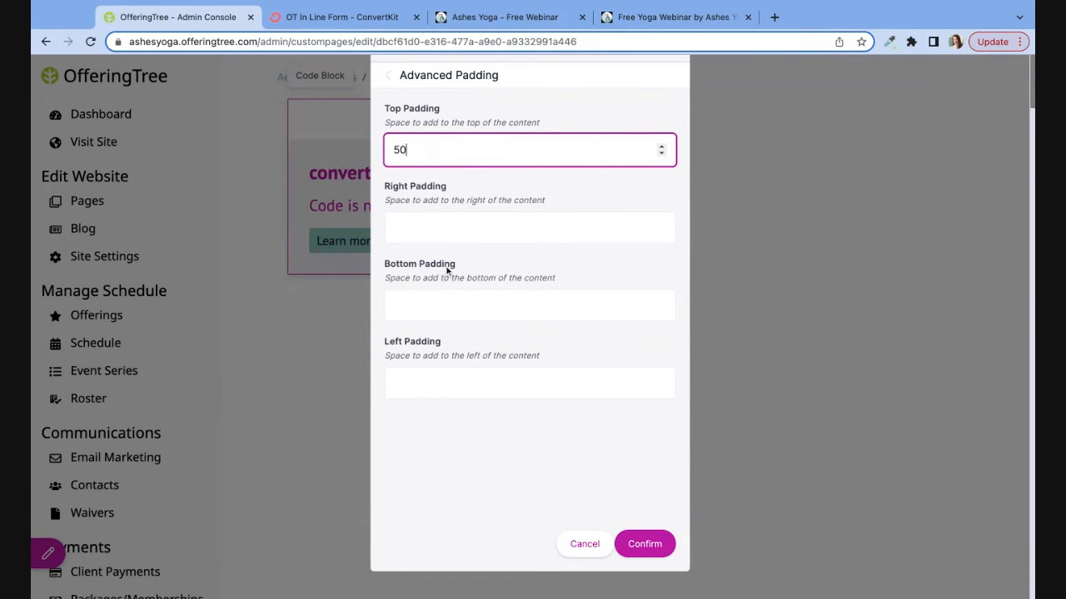
left_click(450, 305)
type("50")
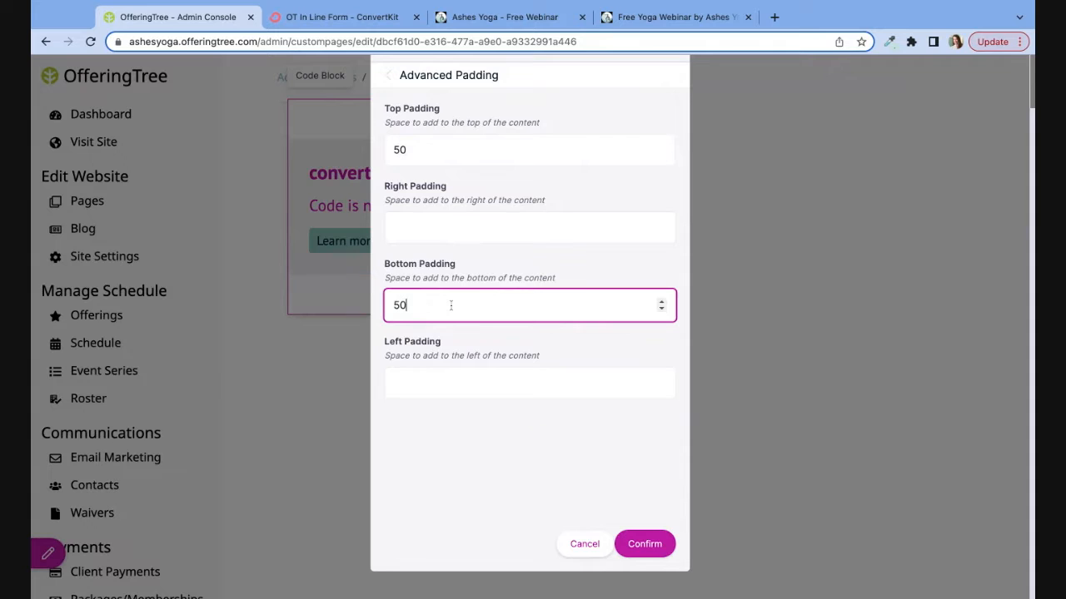
left_click(638, 545)
left_click(48, 553)
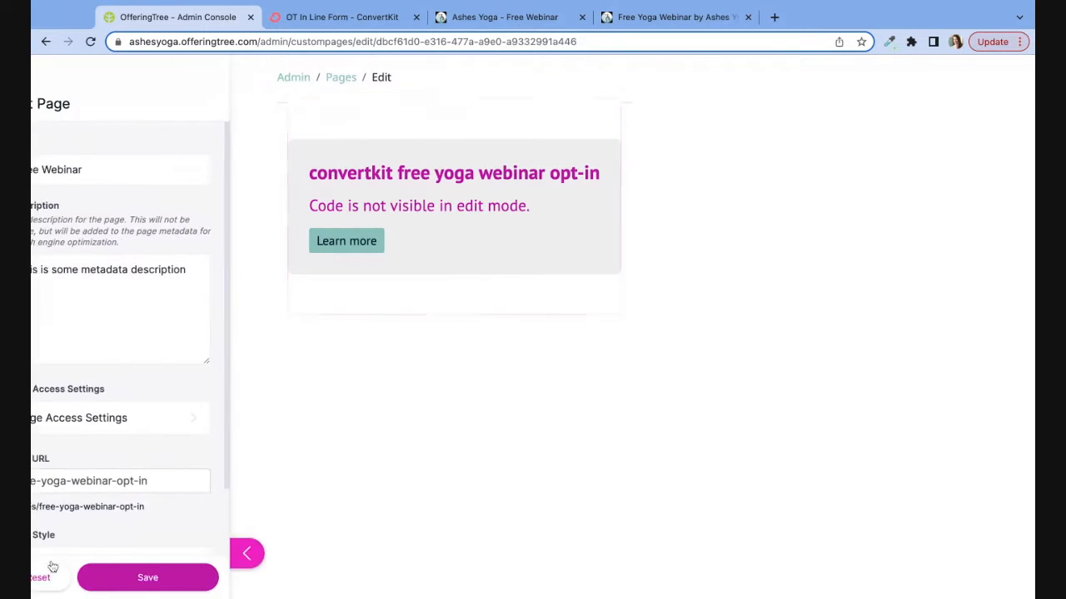
left_click(175, 577)
- Reload the live Free Webinar page and view the centered opt-in form and the Free Guide sign-up popup
left_click(341, 17)
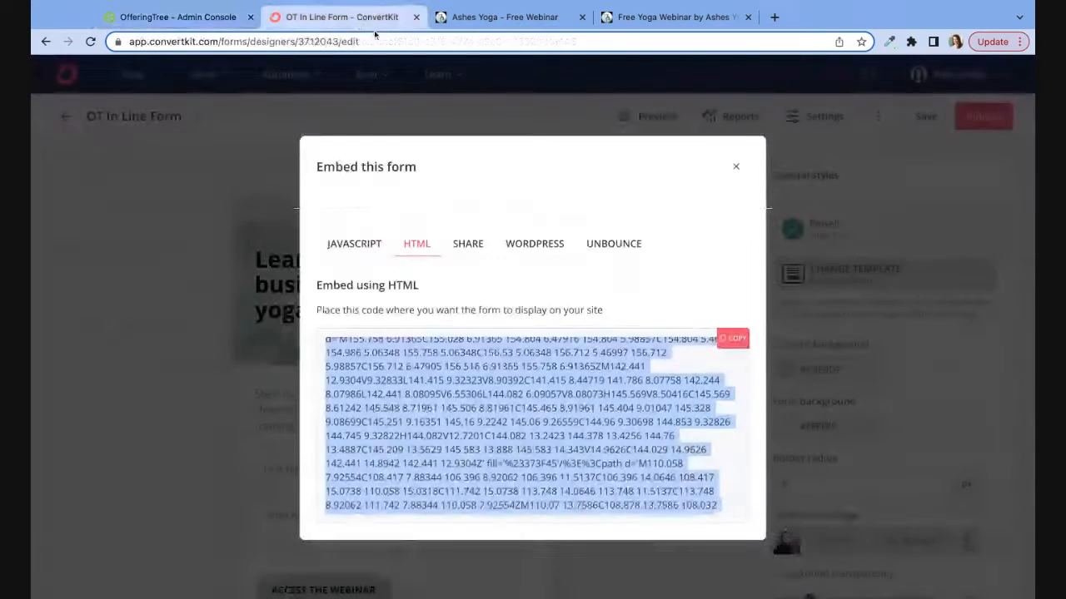
left_click(646, 18)
left_click(508, 16)
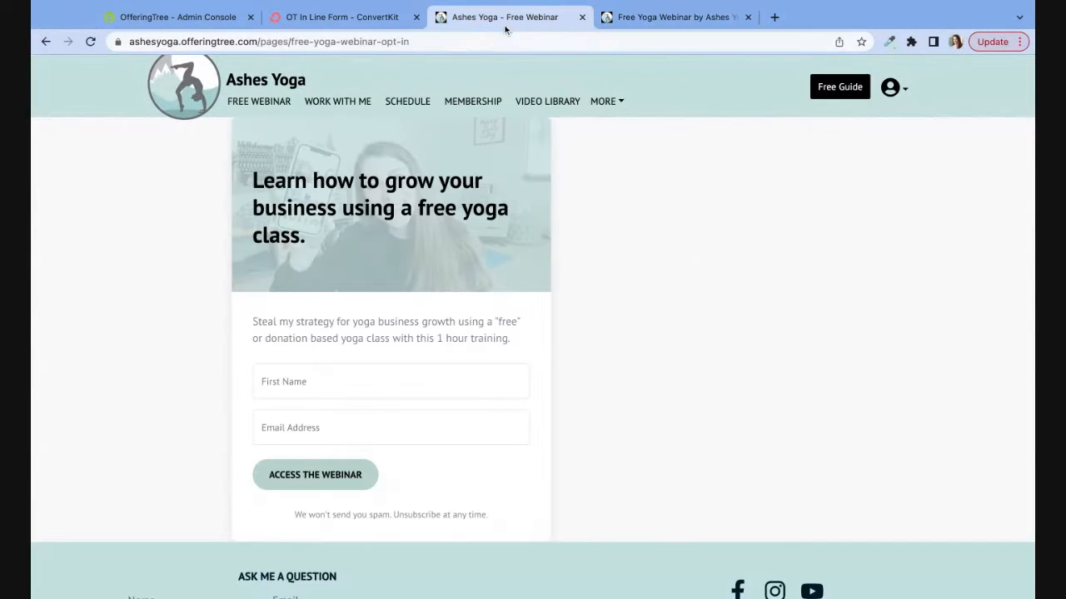
left_click(504, 35)
key("Return")
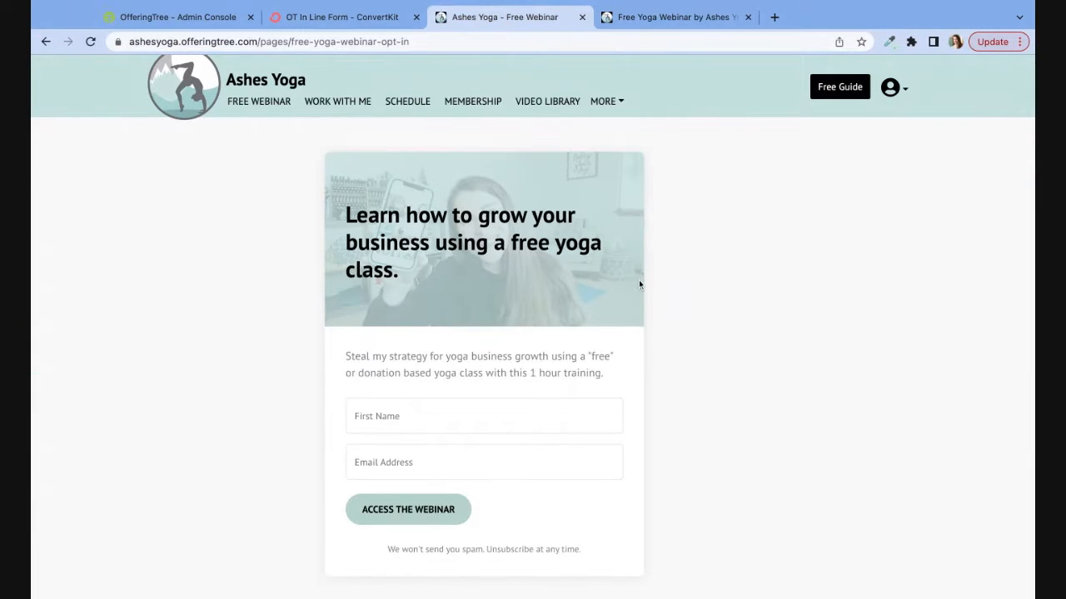
scroll(638, 283, "down", 3)
scroll(638, 283, "up", 2)
scroll(638, 283, "down", 1)
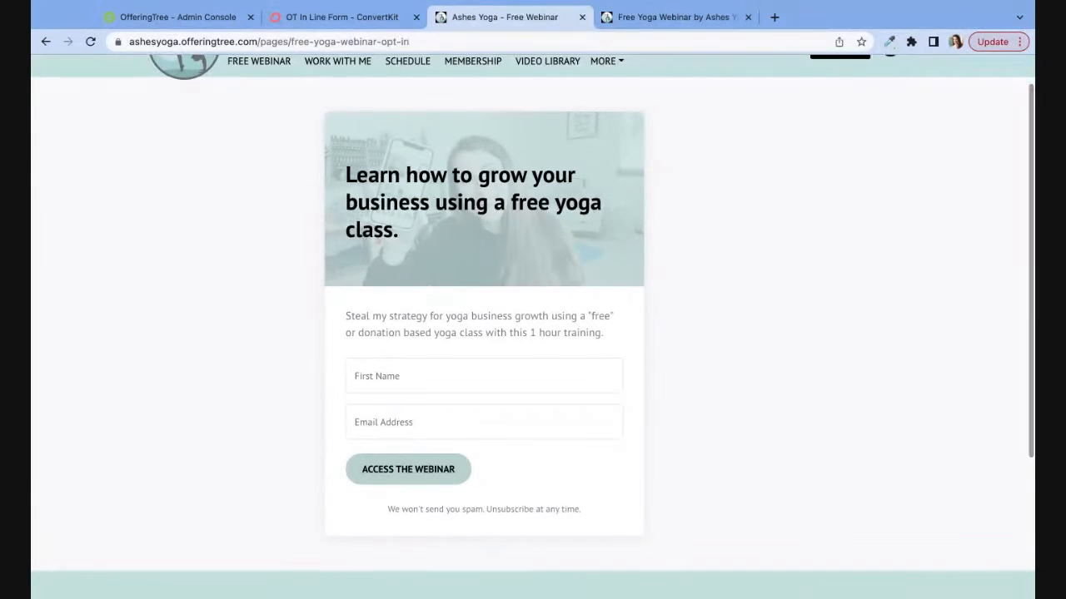
scroll(360, 398, "up", 1)
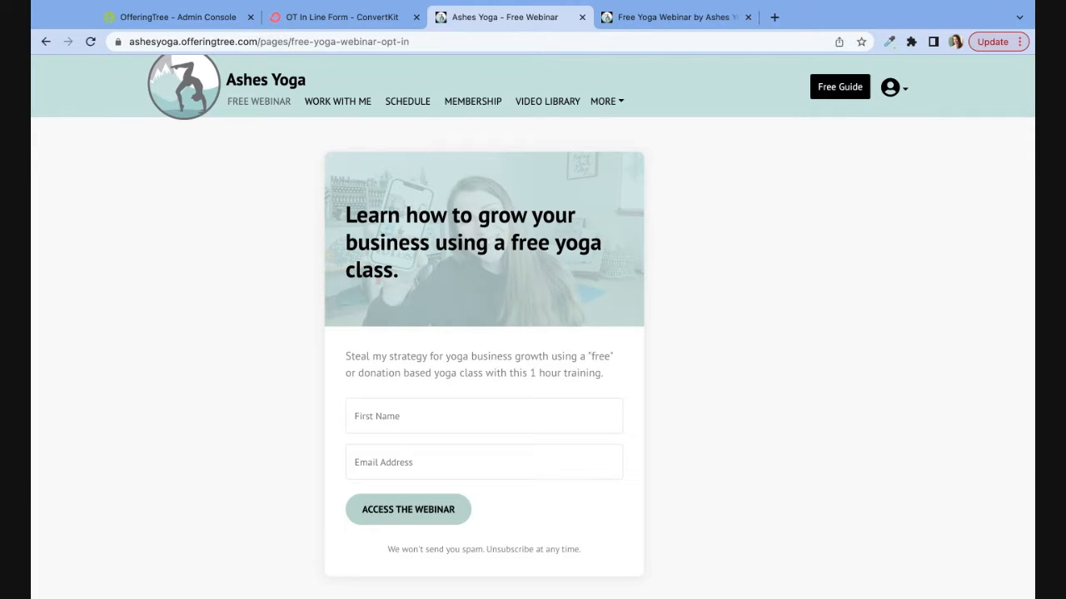
left_click(850, 89)
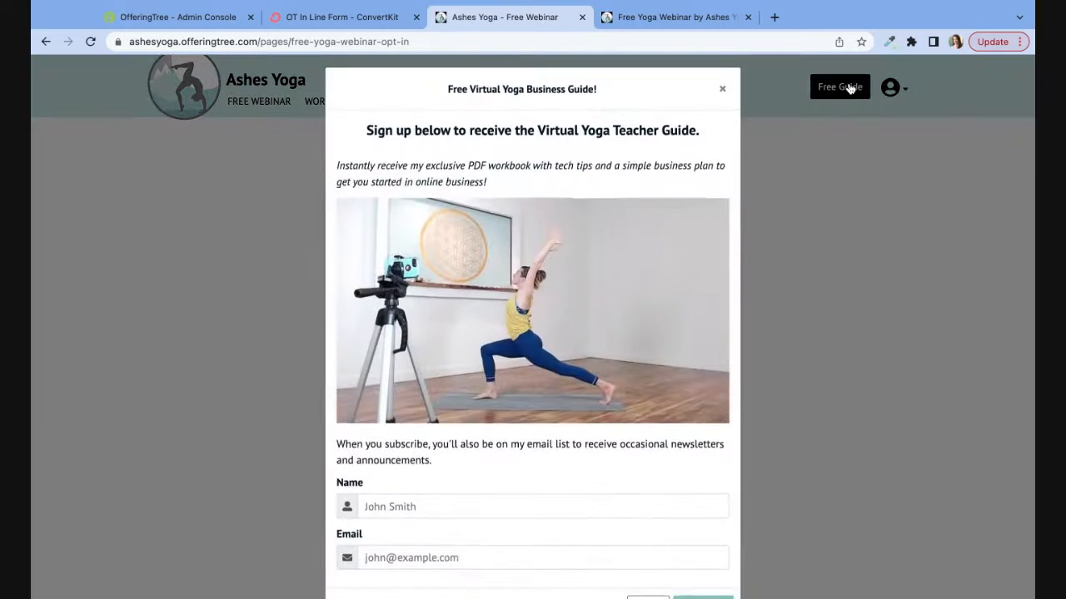
left_click(851, 90)
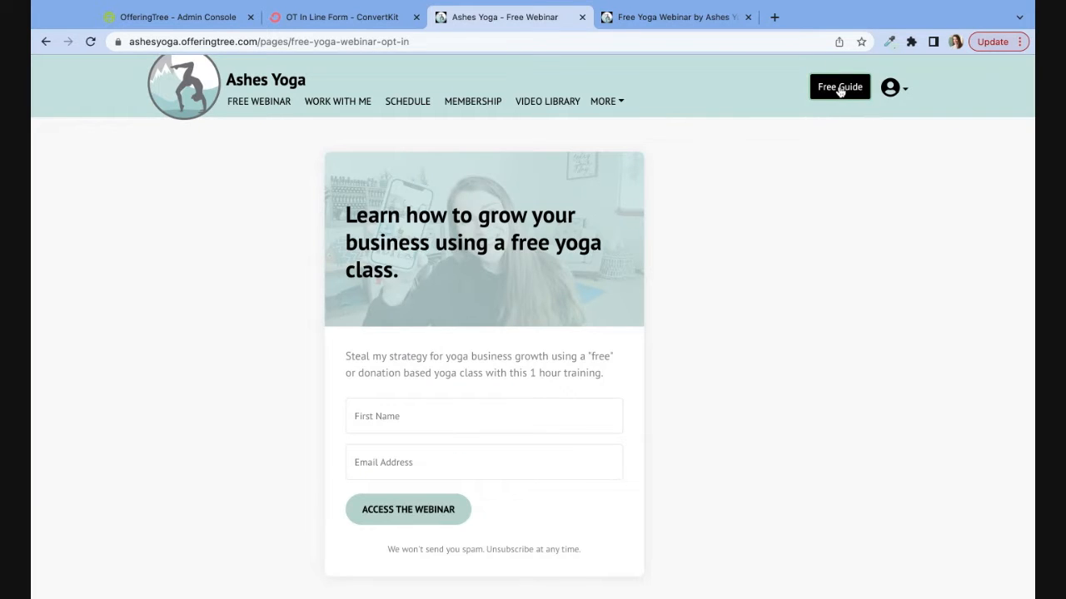
- Switch to OfferingTree, leave the Free Webinar page editor, and open the site's Home Page for editing
left_click(197, 19)
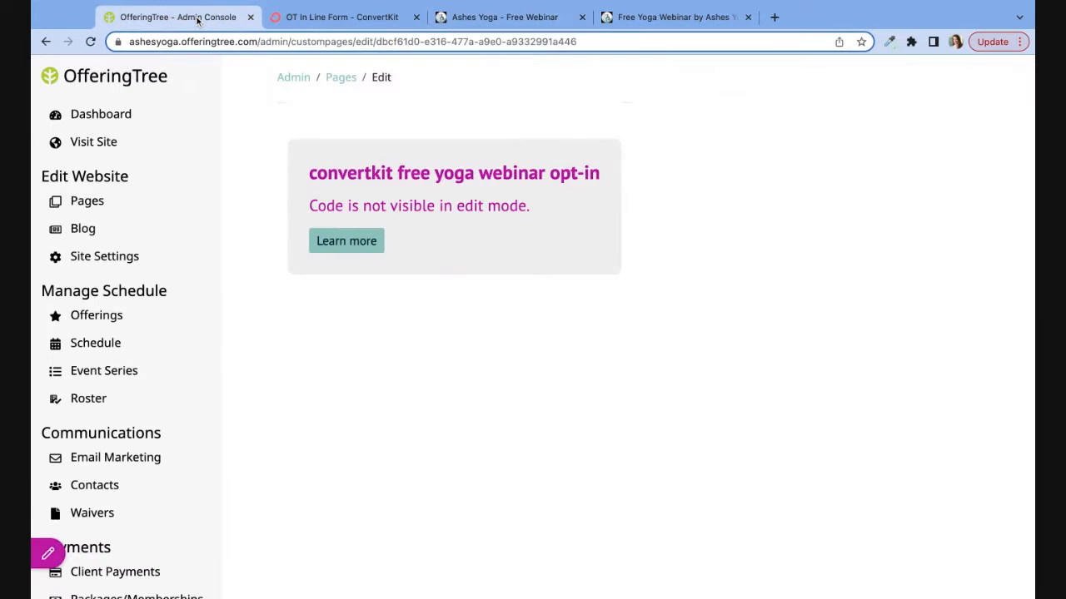
left_click(92, 206)
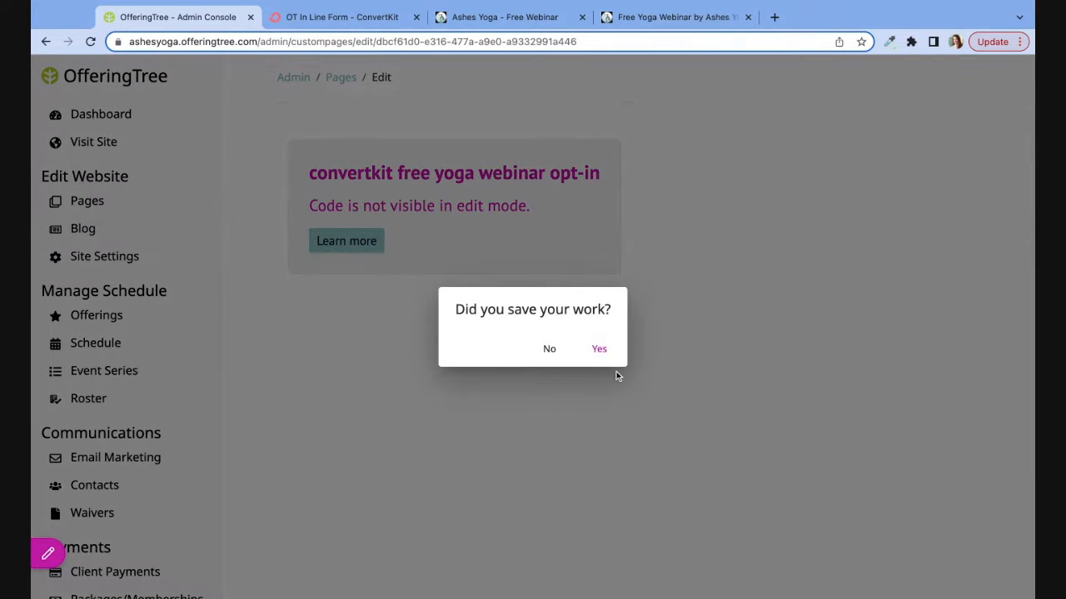
left_click(600, 349)
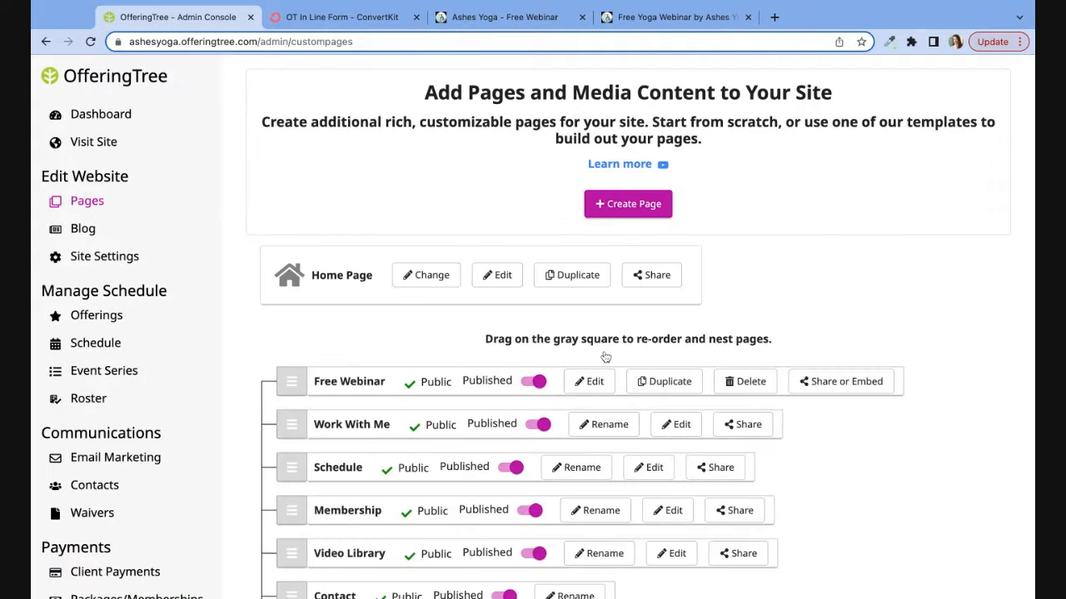
scroll(605, 356, "down", 1)
scroll(606, 357, "down", 2)
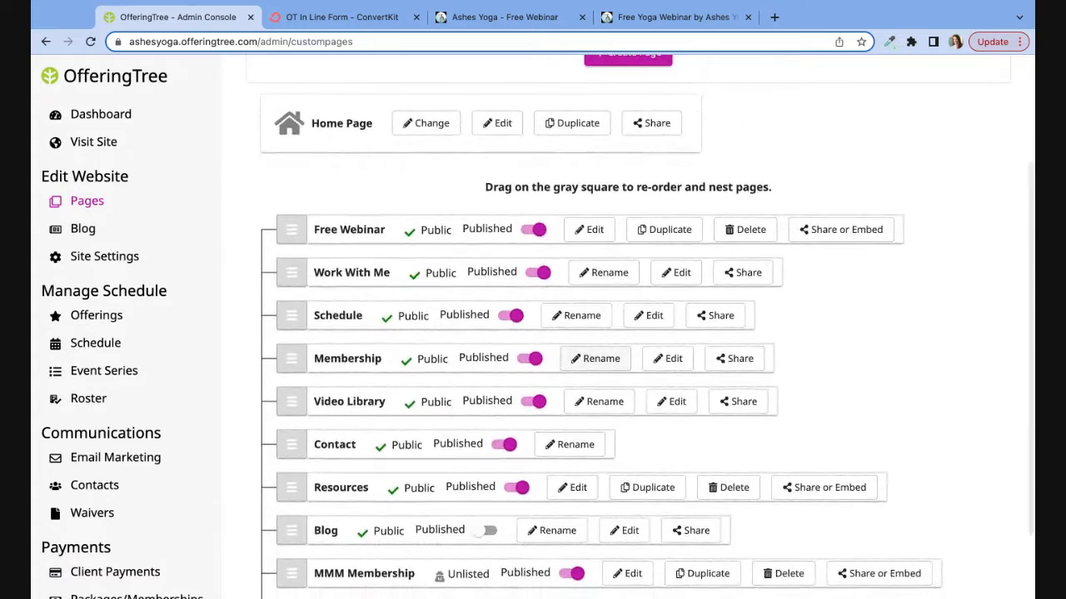
scroll(526, 223, "up", 1)
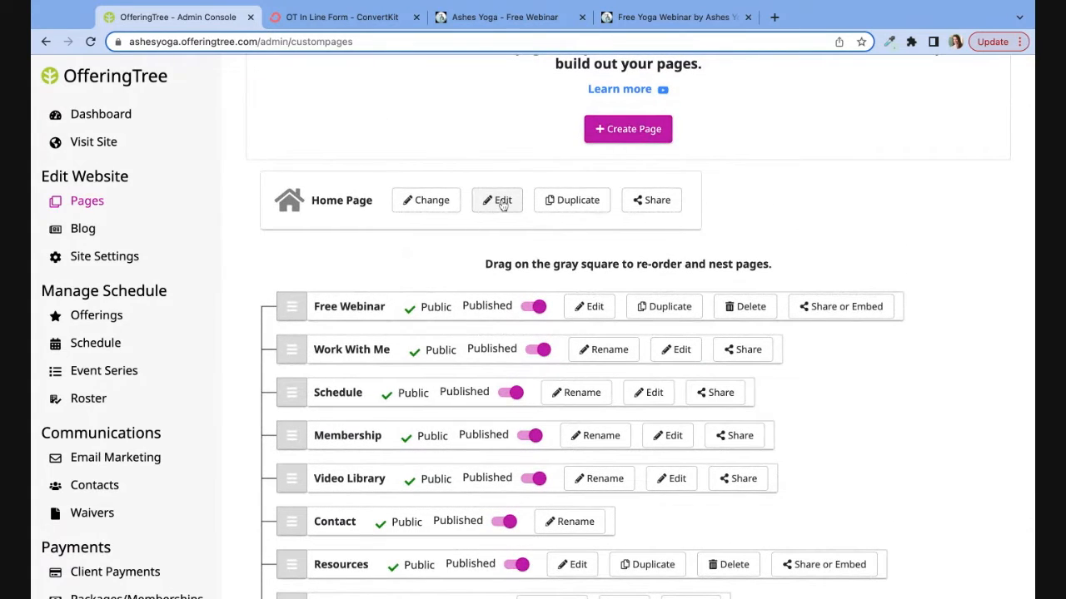
left_click(502, 205)
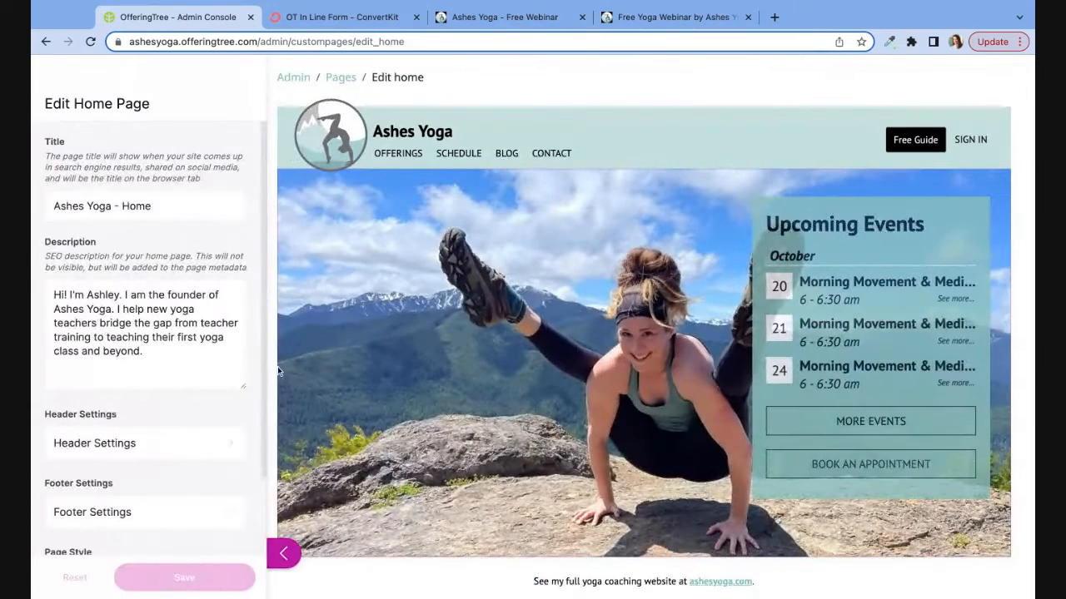
scroll(137, 383, "down", 2)
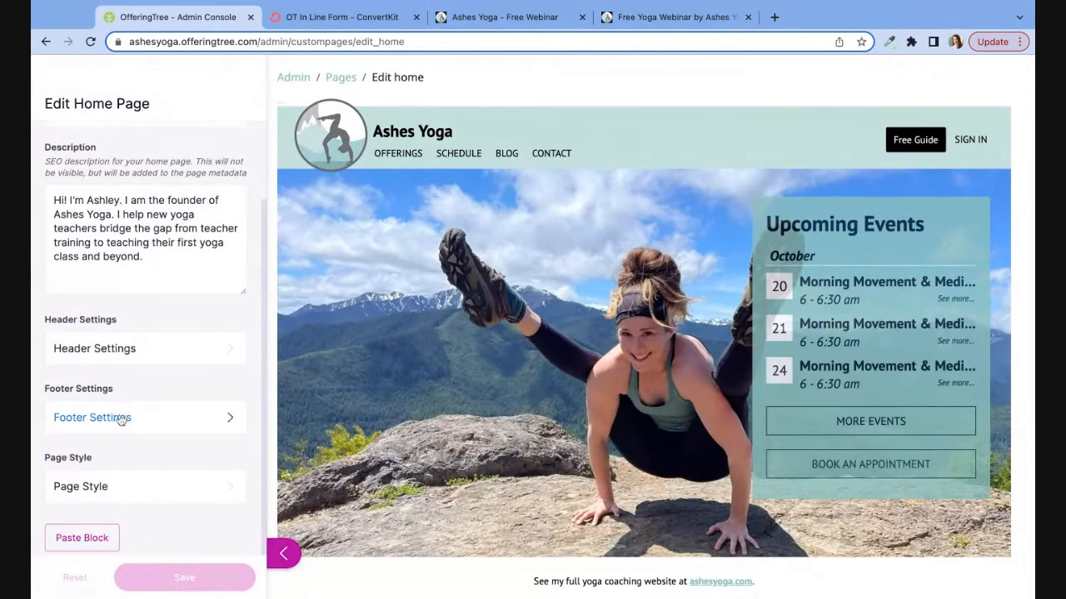
- Hide the call-to-action button in the home page's header settings and save the page
left_click(112, 352)
scroll(109, 353, "down", 2)
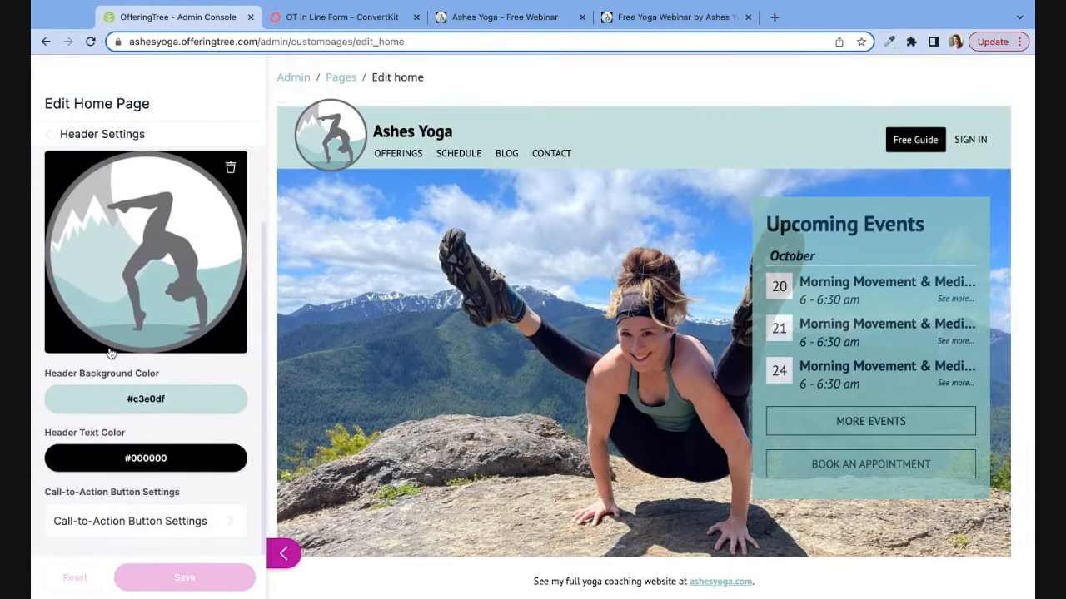
left_click(154, 529)
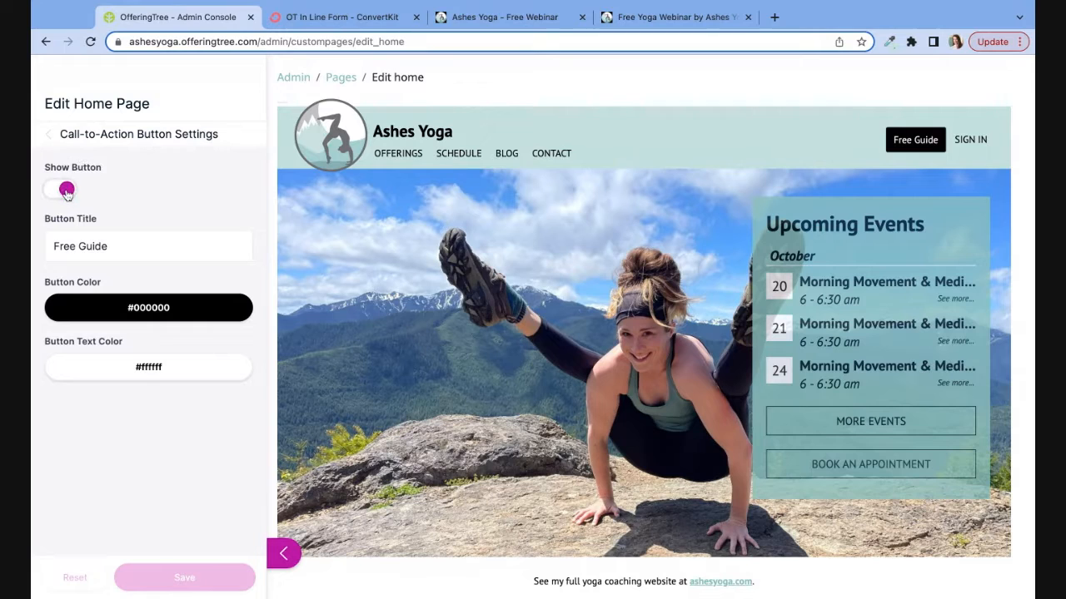
left_click(66, 191)
left_click(63, 191)
left_click(62, 192)
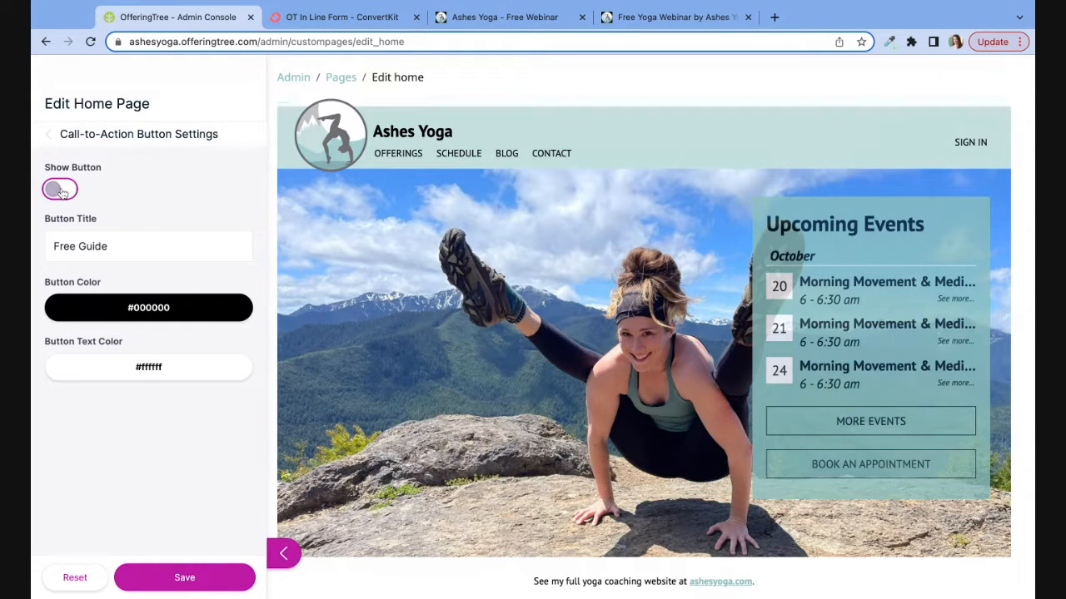
left_click(221, 579)
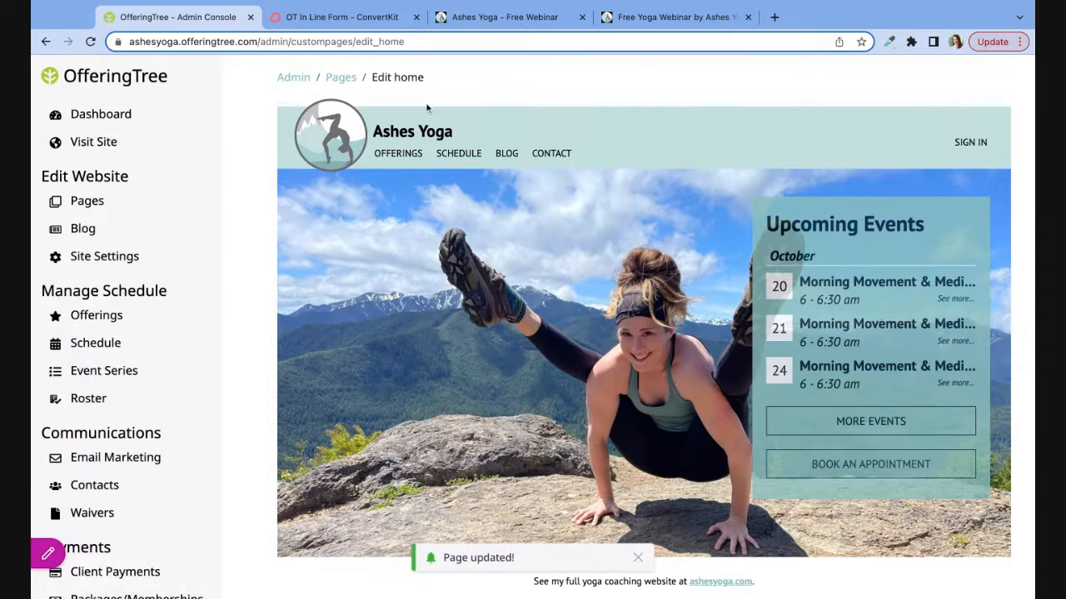
- Open the live Ashes Yoga home page, reload it, and look over its header and upper sections
left_click(533, 19)
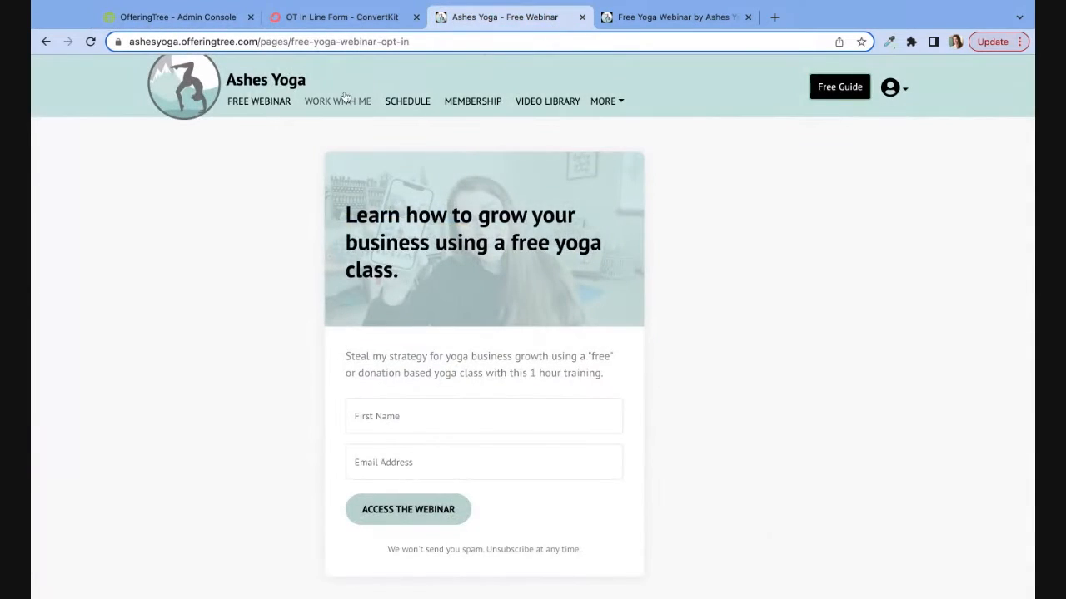
left_click(200, 101)
left_click(288, 40)
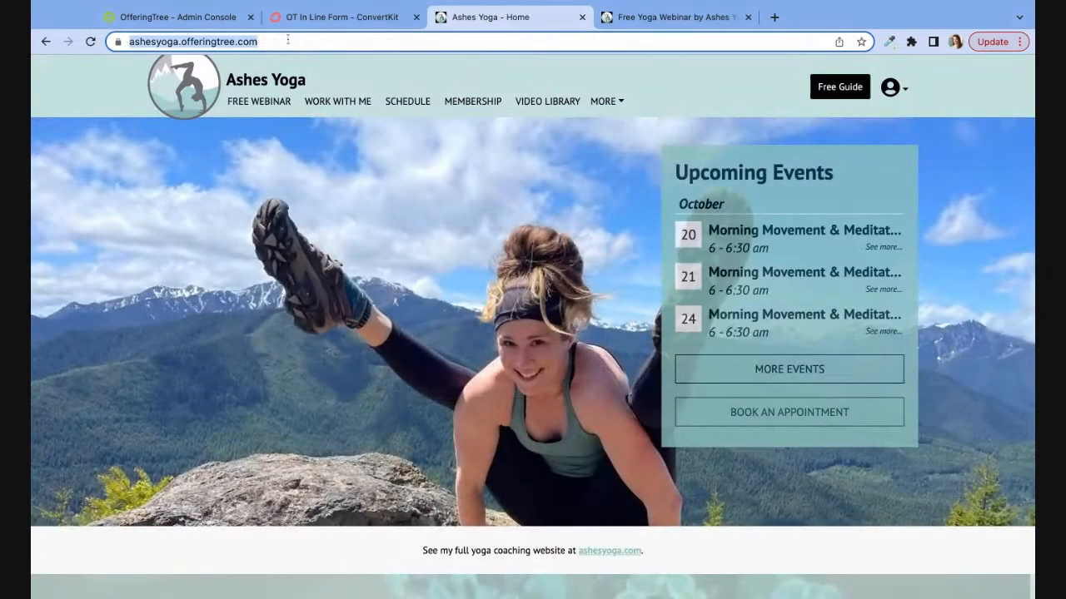
key("Return")
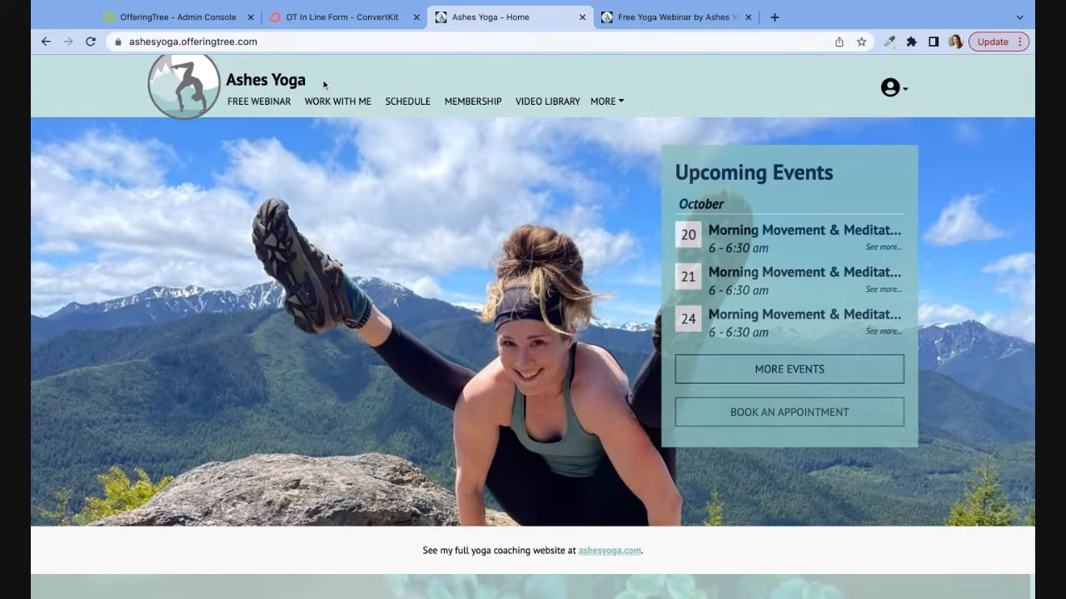
left_click(266, 101)
scroll(358, 275, "down", 3)
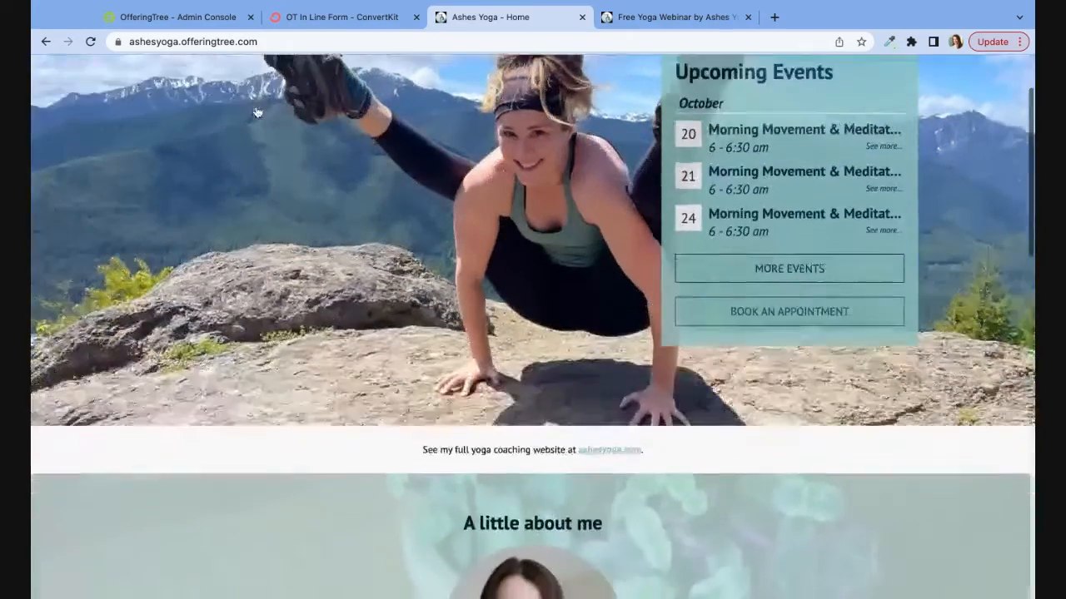
scroll(458, 444, "up", 3)
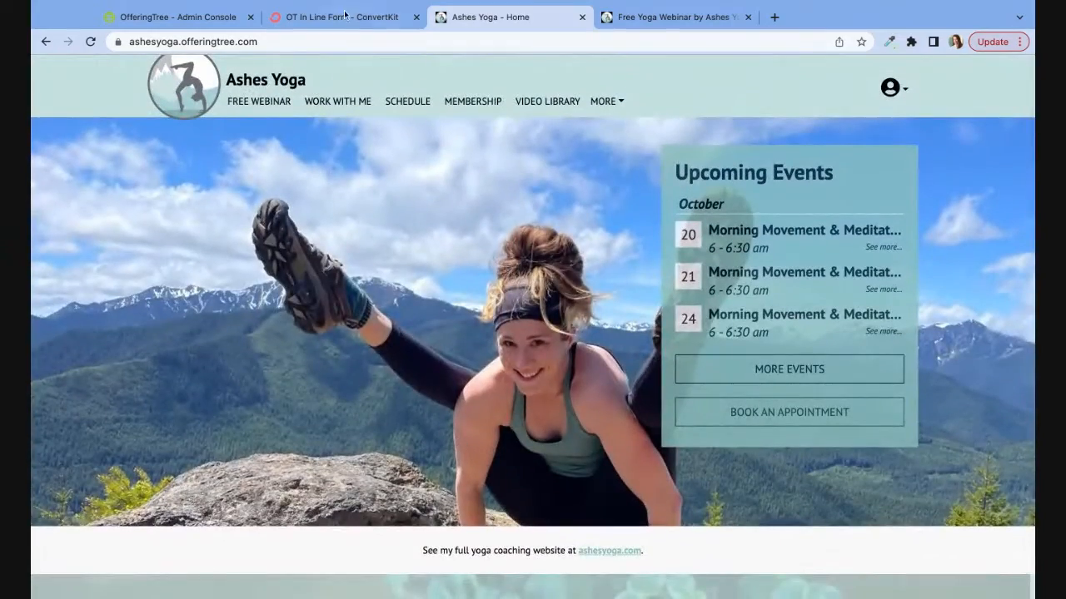
- Switch to ConvertKit, leave the OT In Line Form, and open the OT Home Page Form from the forms list
left_click(345, 14)
left_click(734, 171)
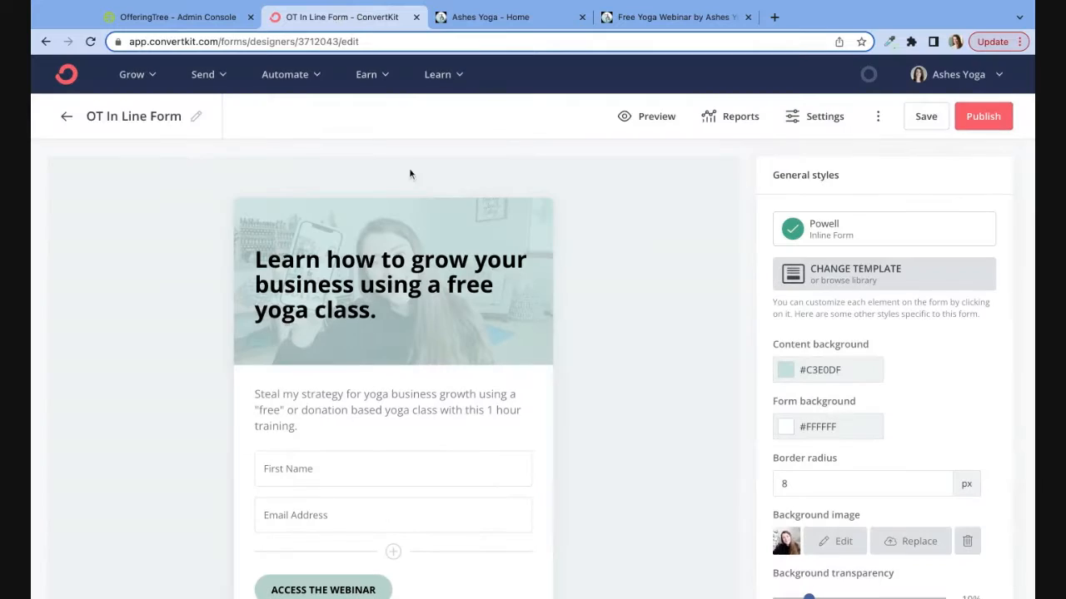
left_click(66, 118)
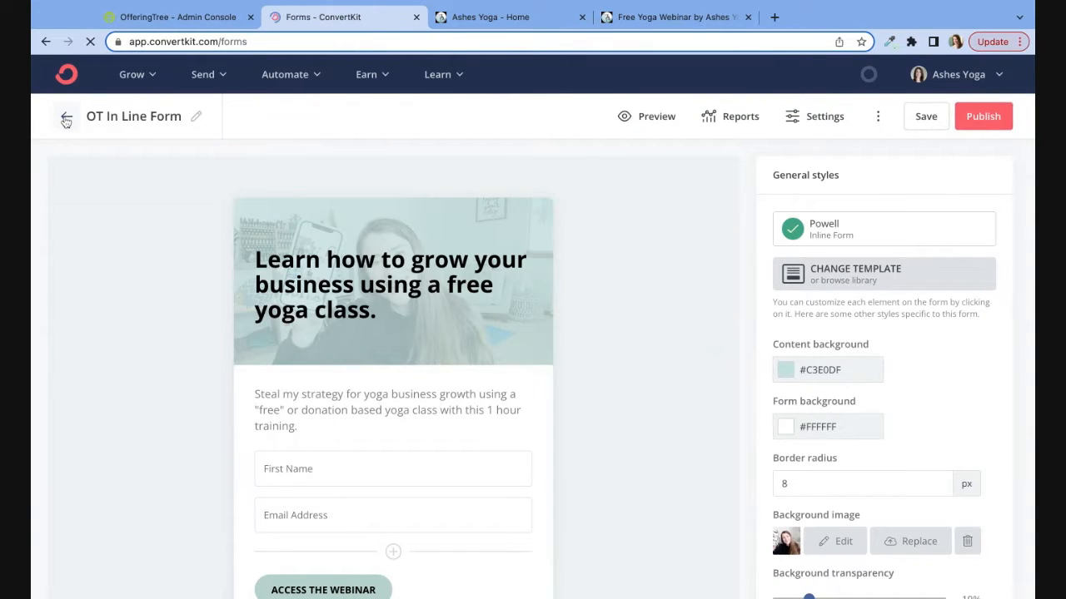
scroll(627, 448, "down", 6)
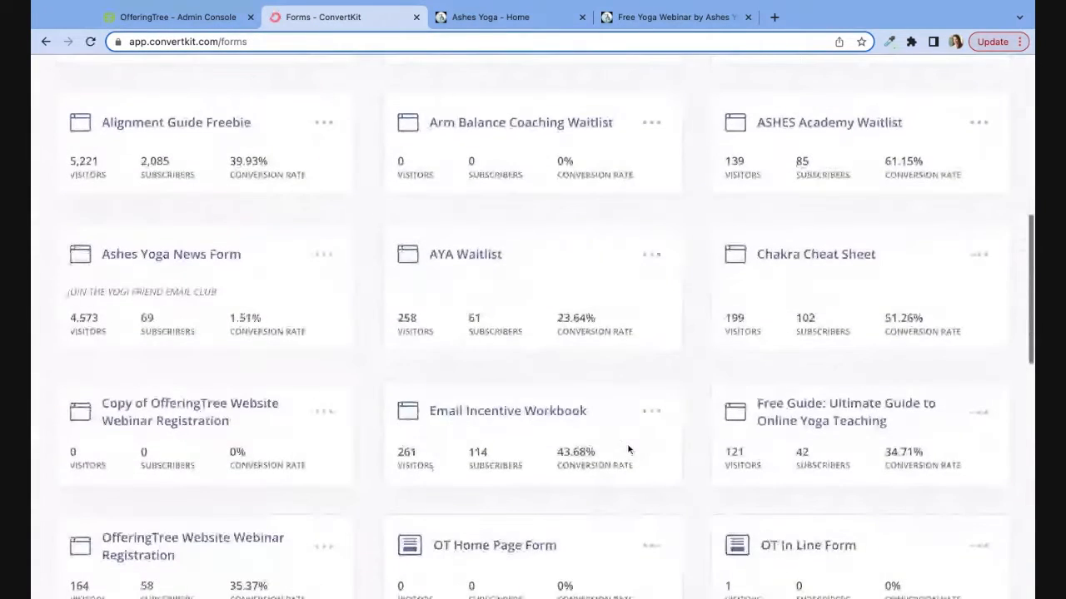
scroll(629, 450, "down", 3)
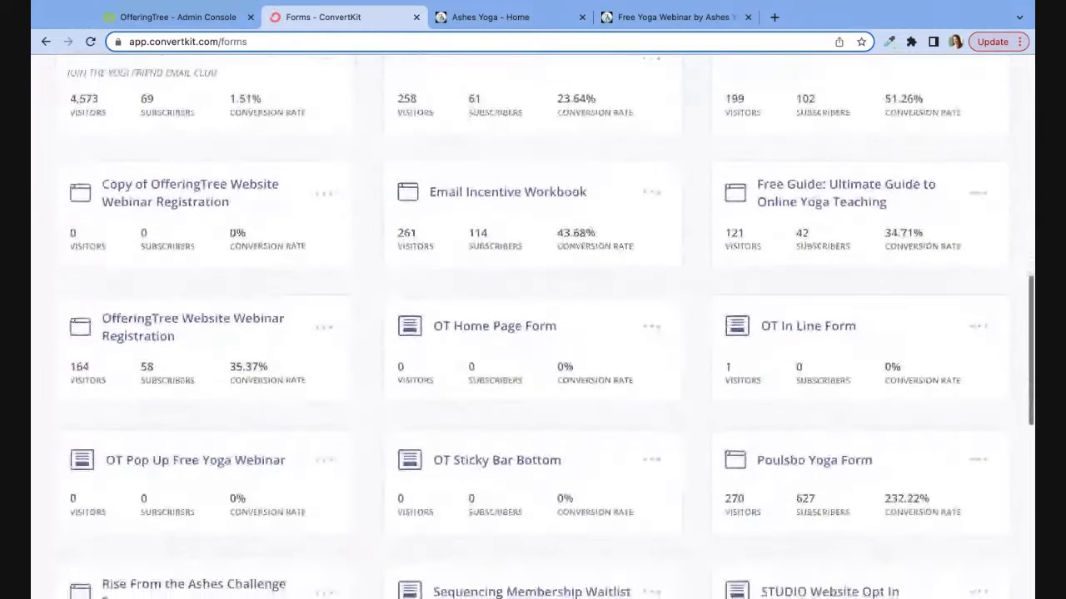
left_click(516, 328)
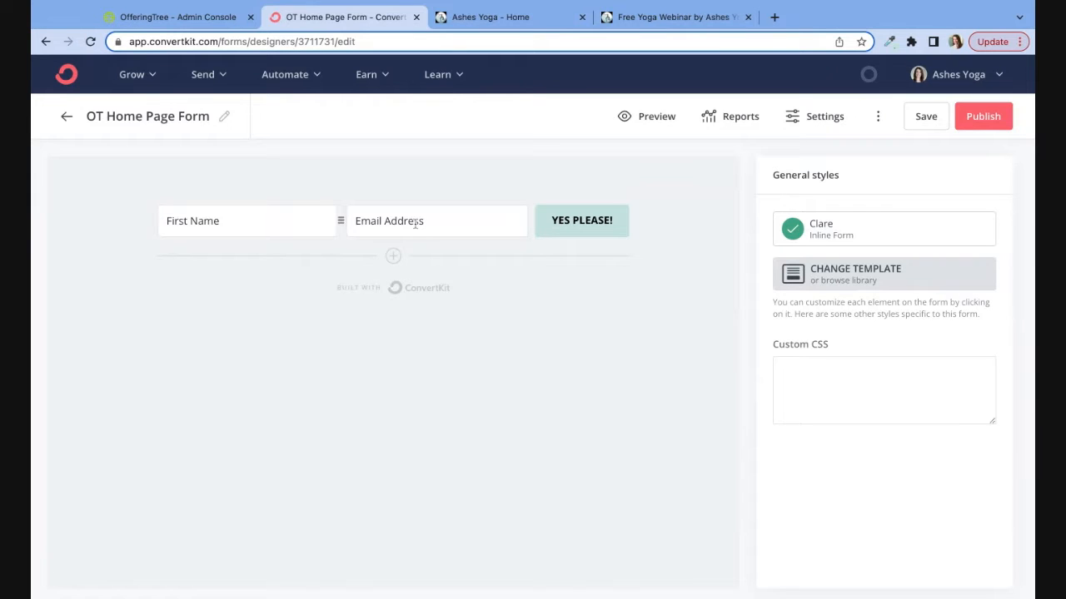
- Review the incentive email's subject and message in the OT Home Page Form's settings, and save the email
left_click(816, 118)
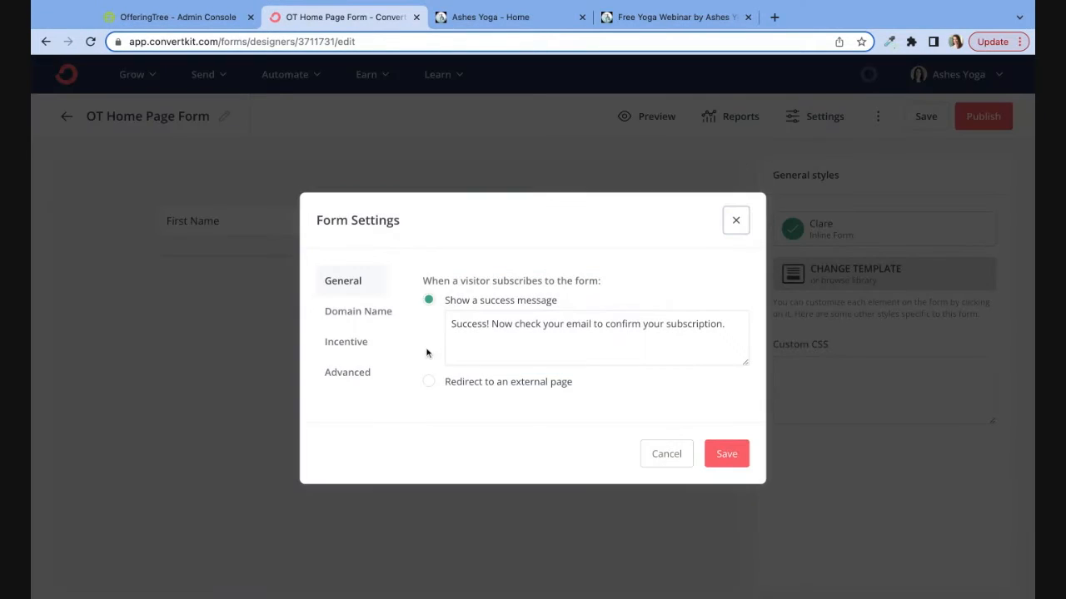
left_click(349, 341)
left_click(528, 286)
scroll(416, 217, "down", 2)
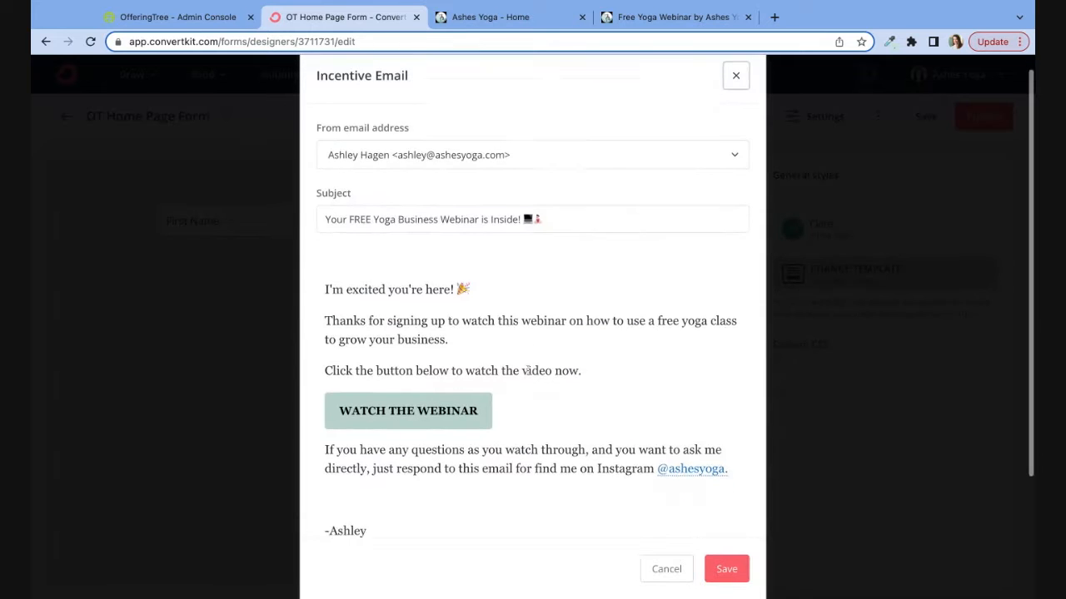
left_click_drag(375, 170, 583, 176)
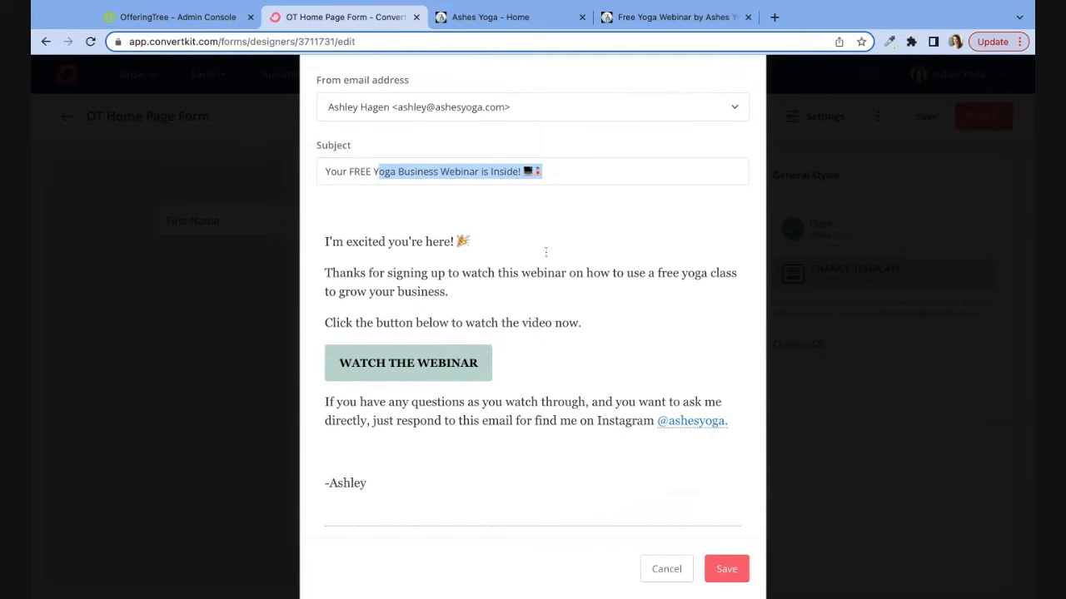
left_click(544, 268)
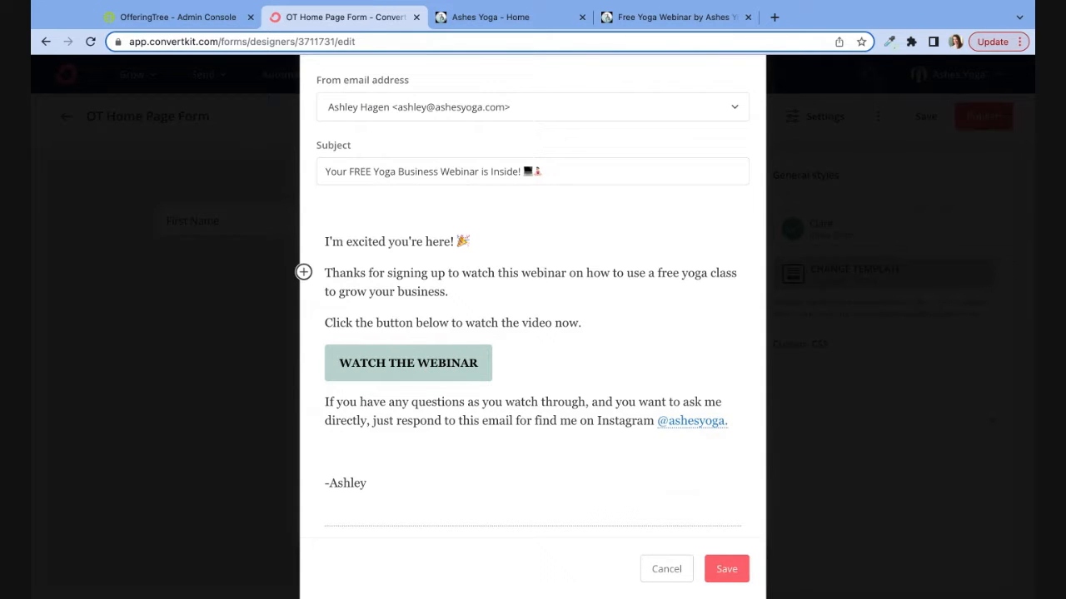
scroll(533, 299, "up", 1)
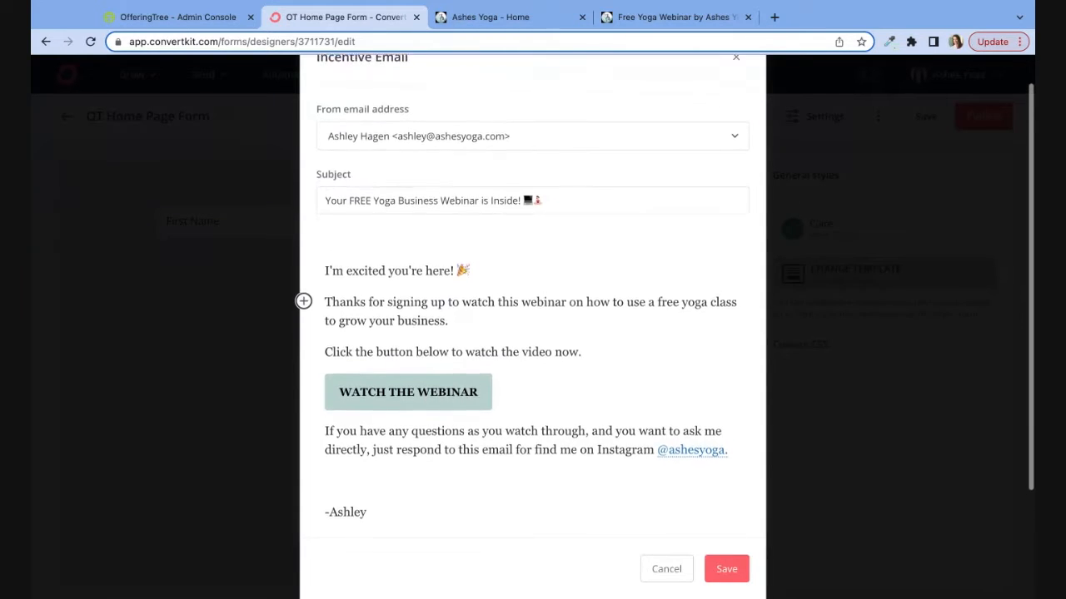
scroll(575, 242, "up", 1)
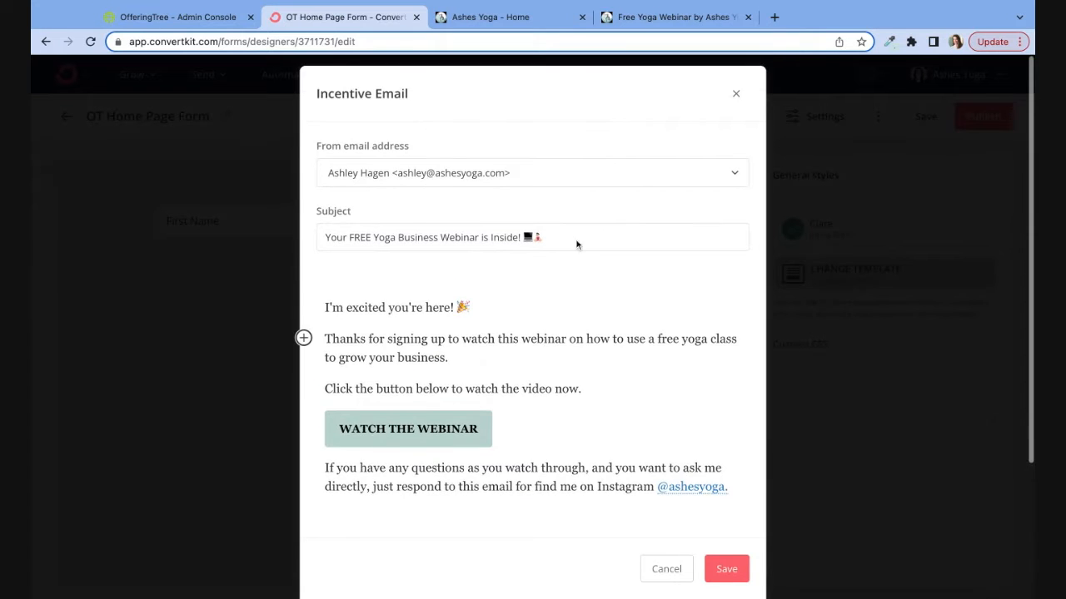
scroll(571, 393, "down", 5)
left_click(726, 569)
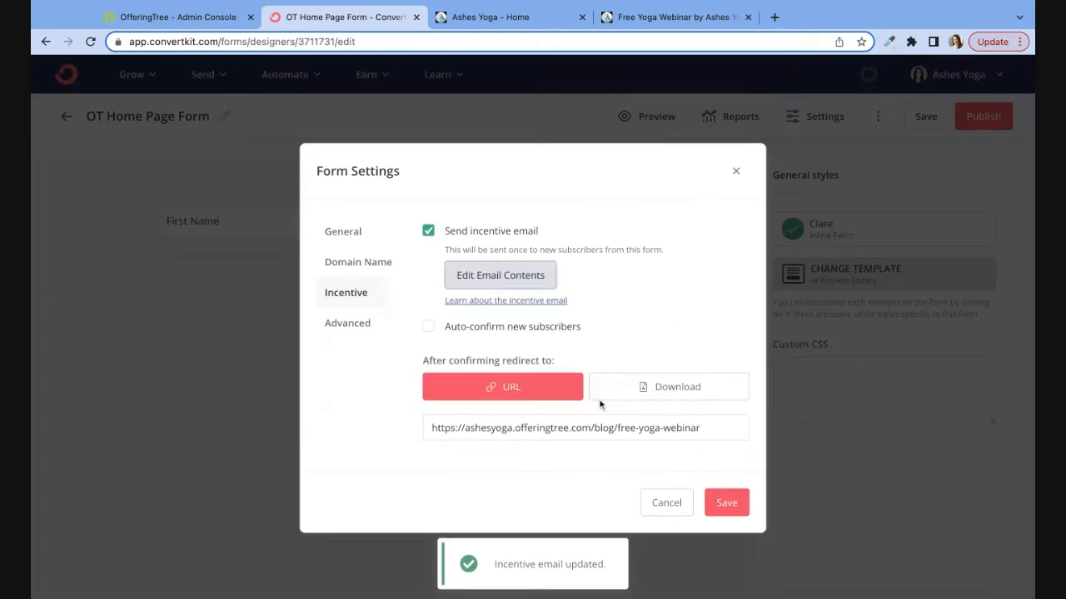
- Compare the incentive's confirmation redirect URL with the live Free Yoga Webinar blog post, and save the form settings
left_click_drag(456, 428, 725, 428)
left_click(725, 428)
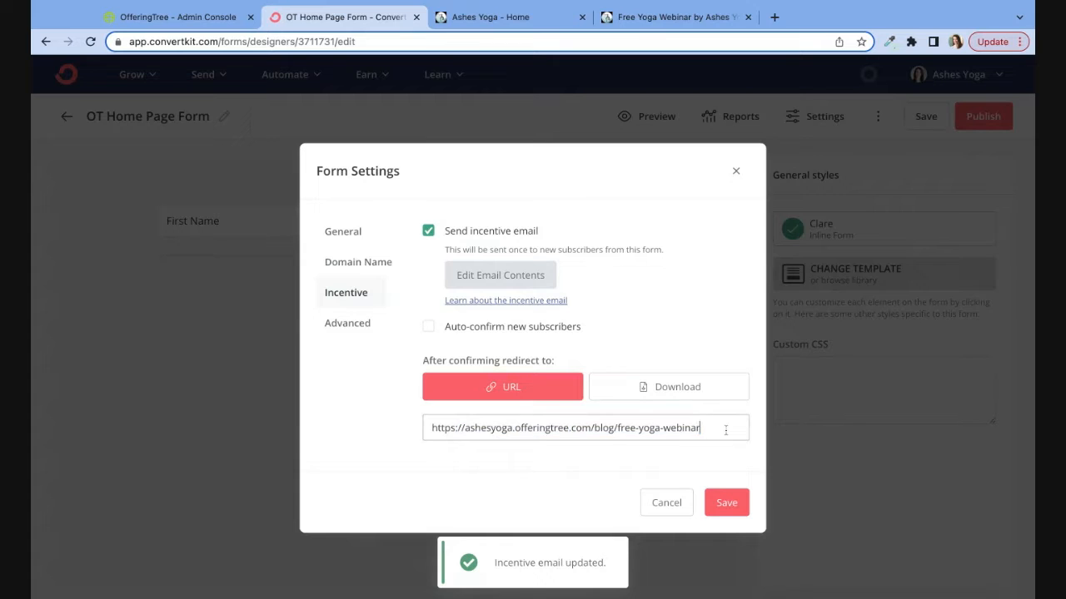
left_click(642, 24)
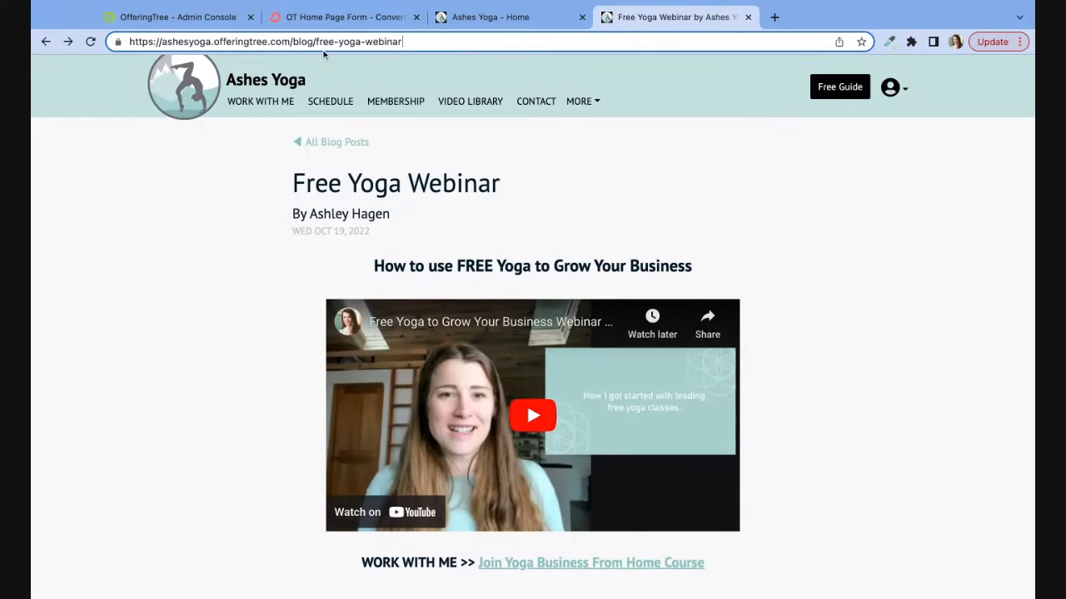
left_click(327, 19)
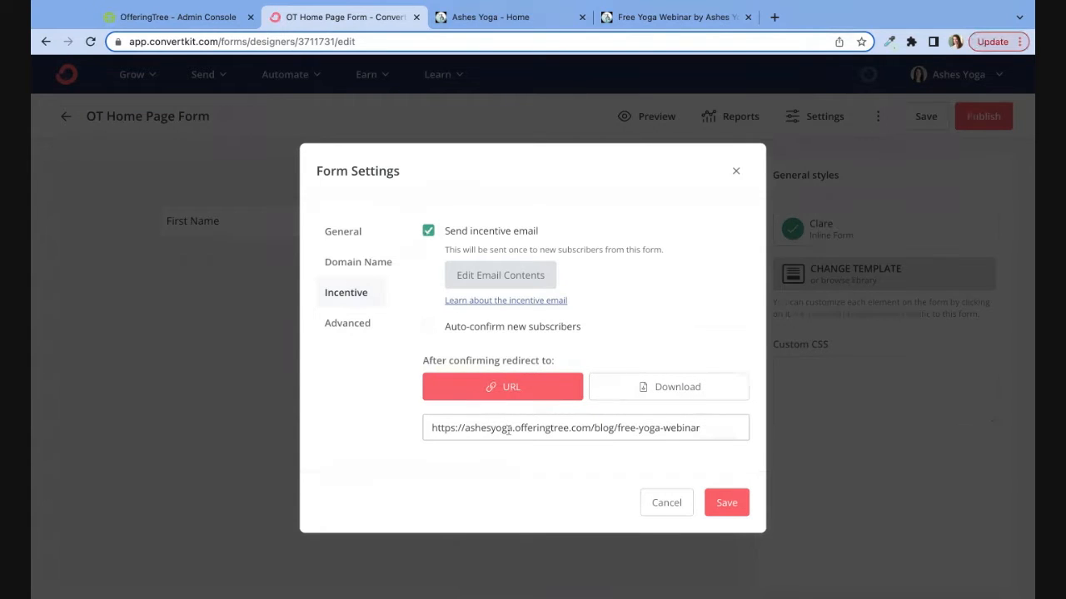
left_click(726, 505)
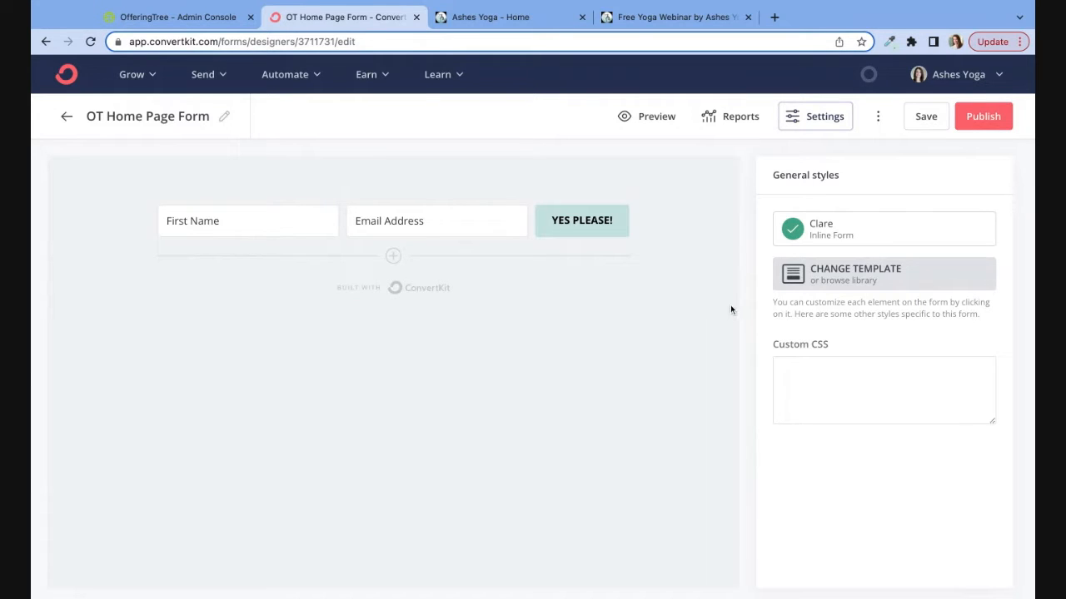
- Publish the OT Home Page Form and copy its HTML embed code
left_click(968, 125)
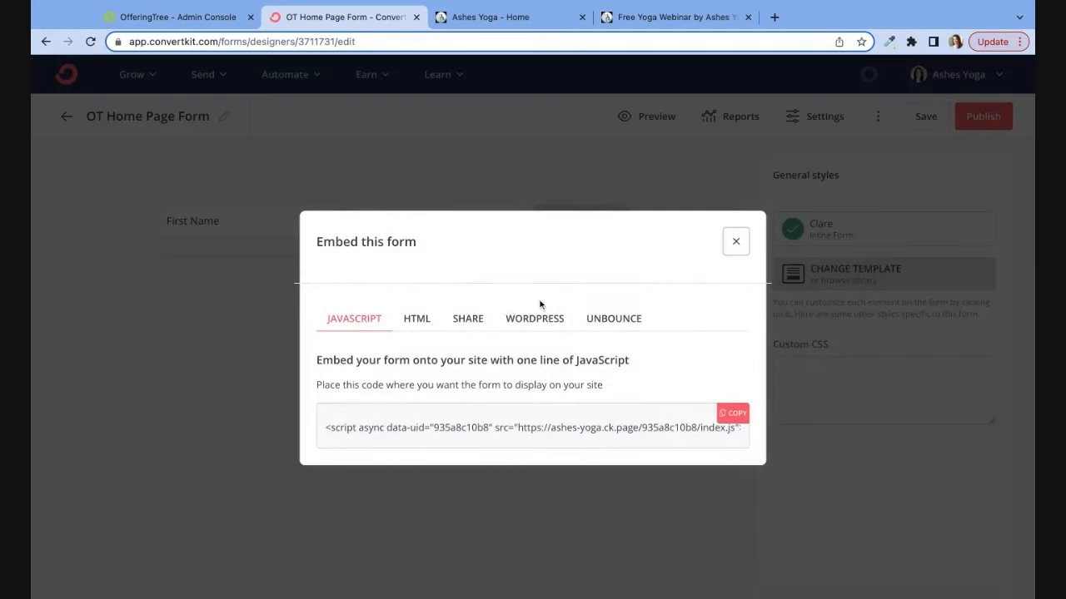
left_click(428, 326)
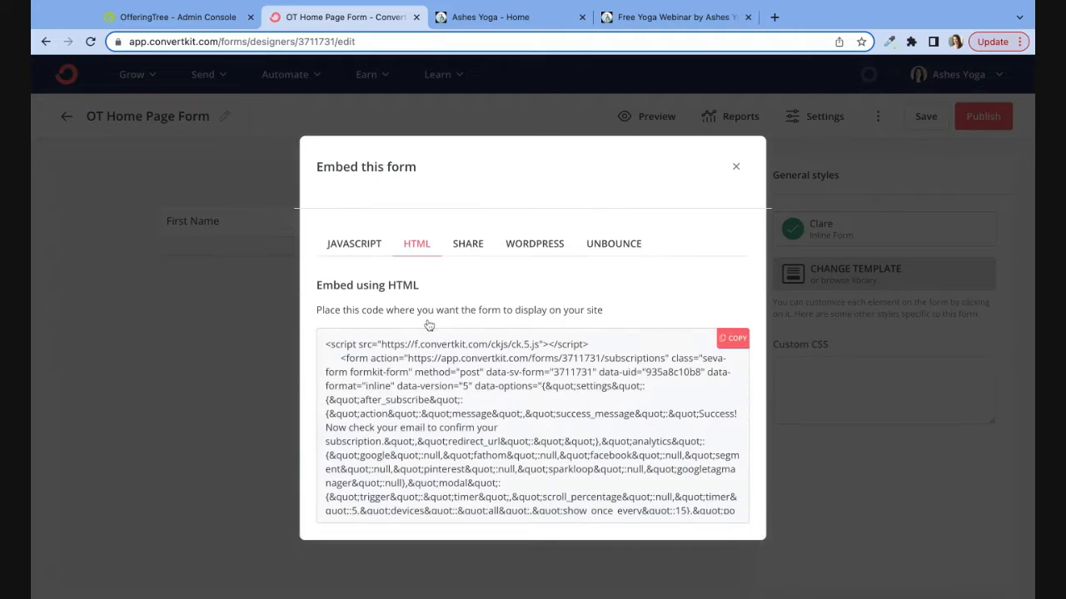
left_click(733, 338)
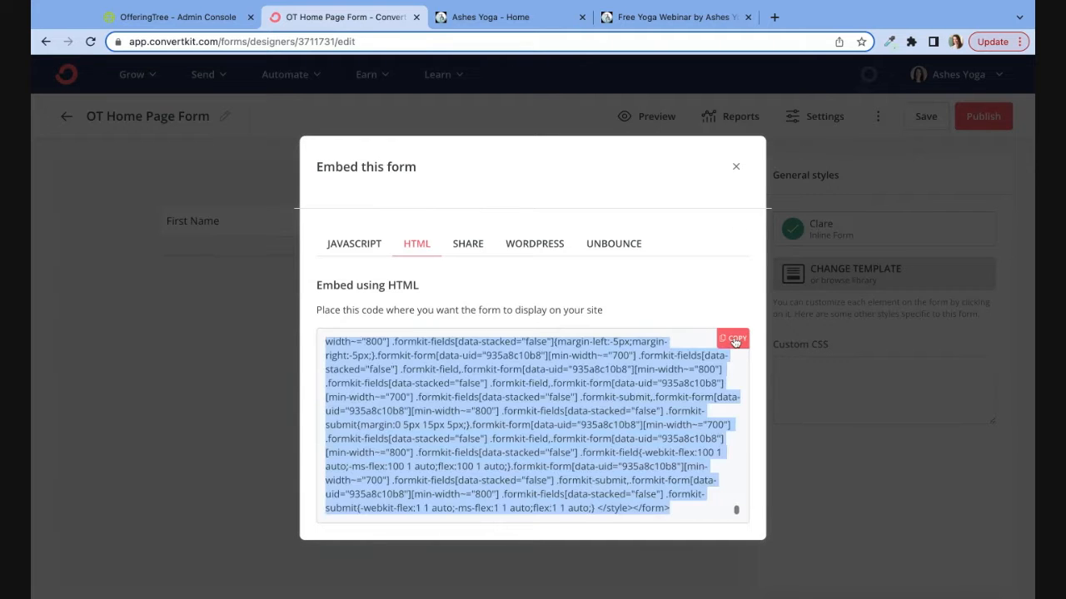
- Switch to OfferingTree, reopen the Home Page for editing, and go to the coaching website text section above "A little about me"
left_click(207, 27)
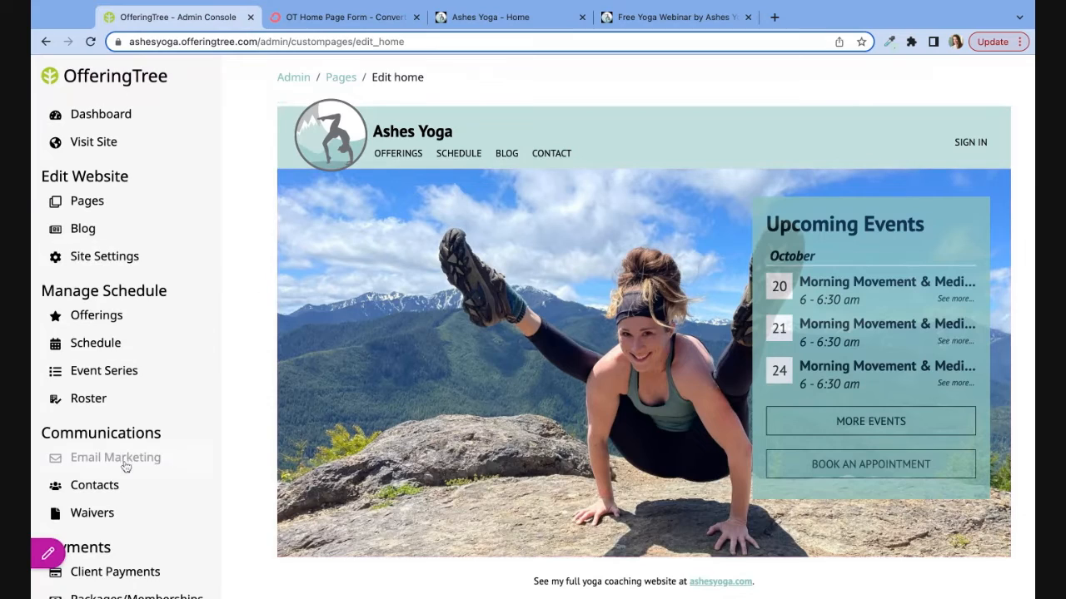
left_click(85, 208)
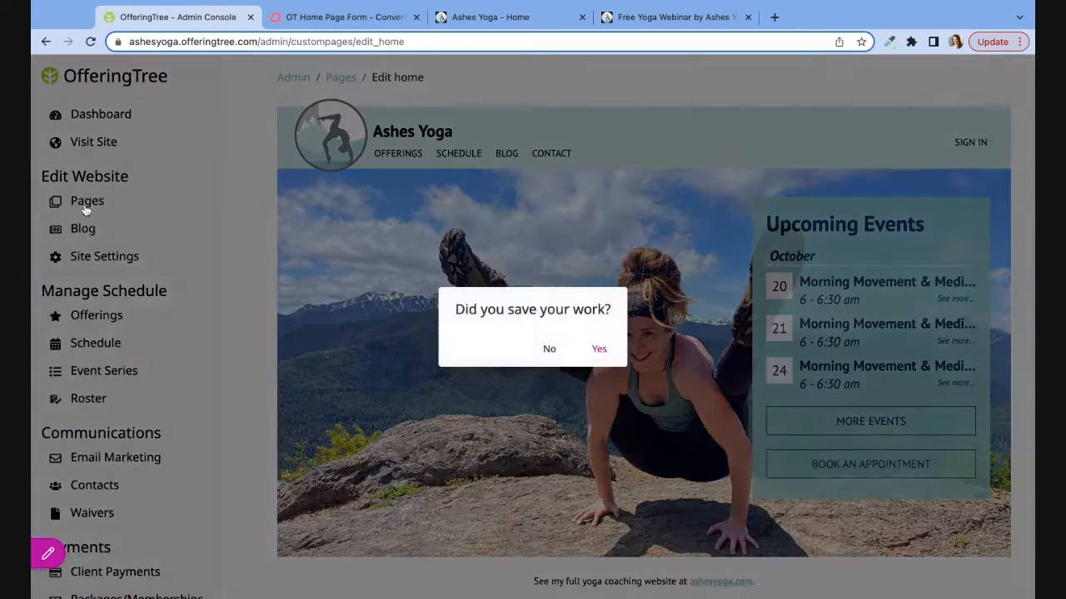
left_click(600, 352)
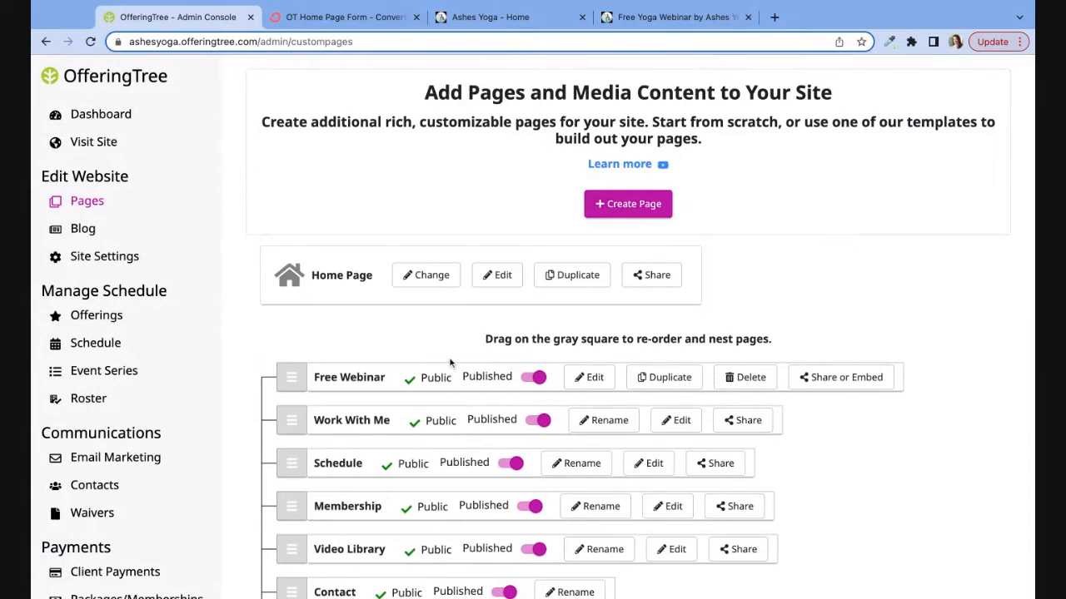
left_click(502, 278)
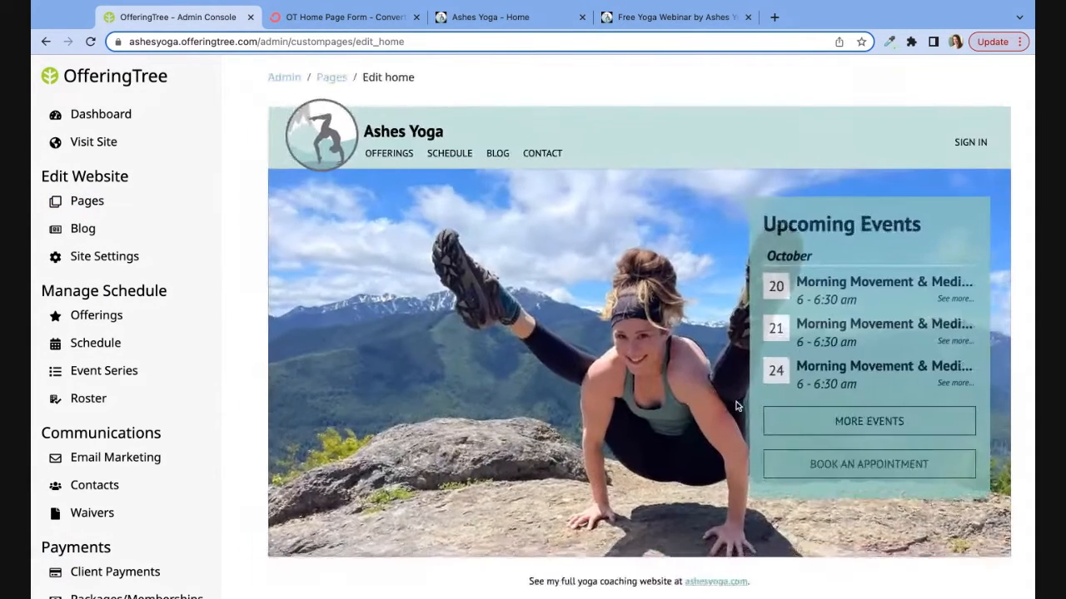
scroll(605, 469, "down", 2)
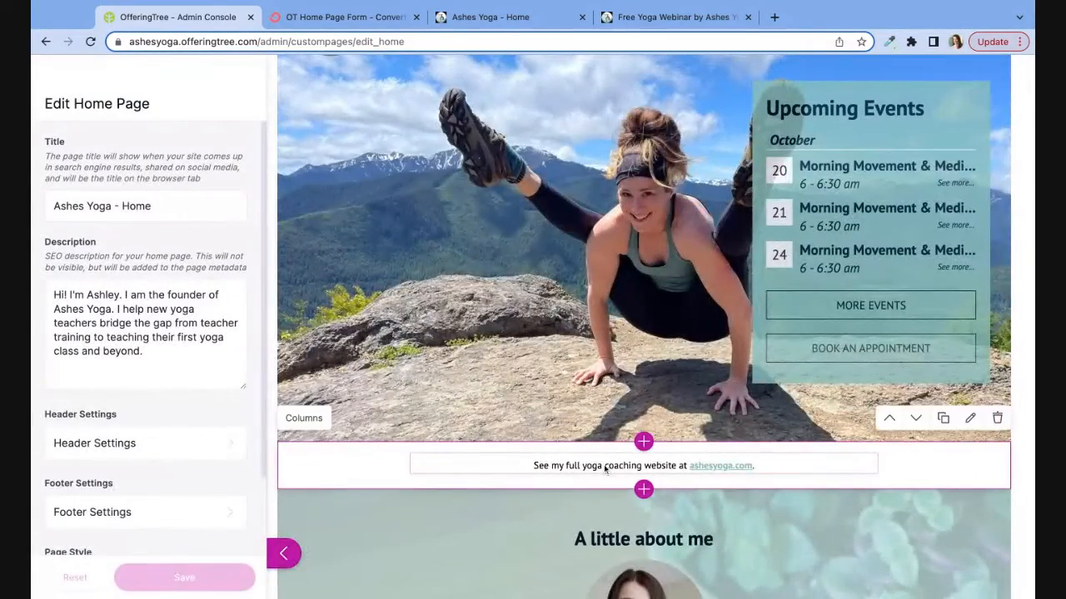
scroll(605, 469, "down", 1)
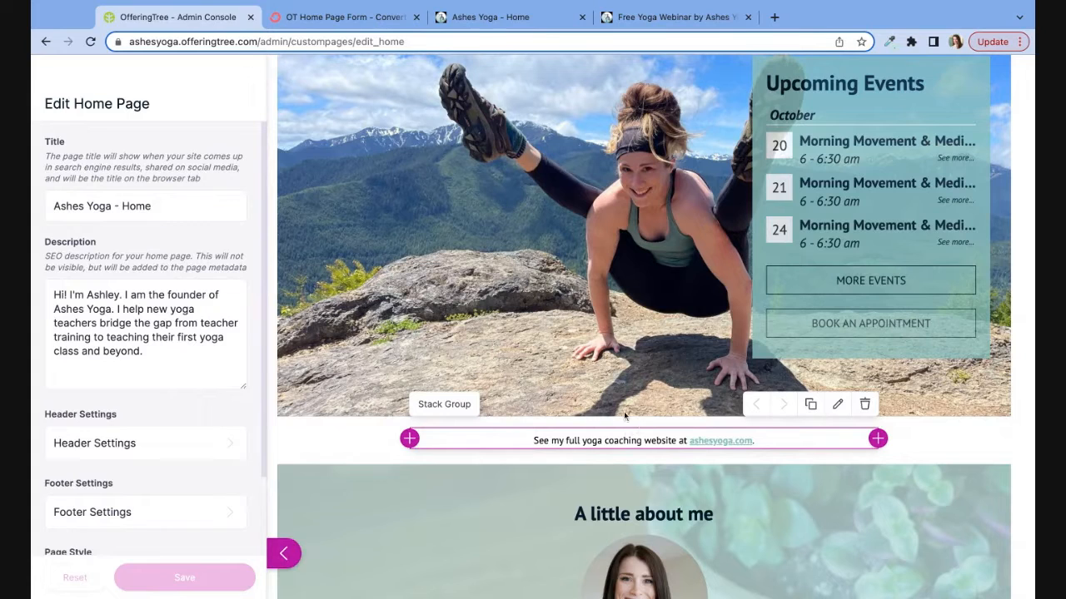
scroll(639, 402, "down", 1)
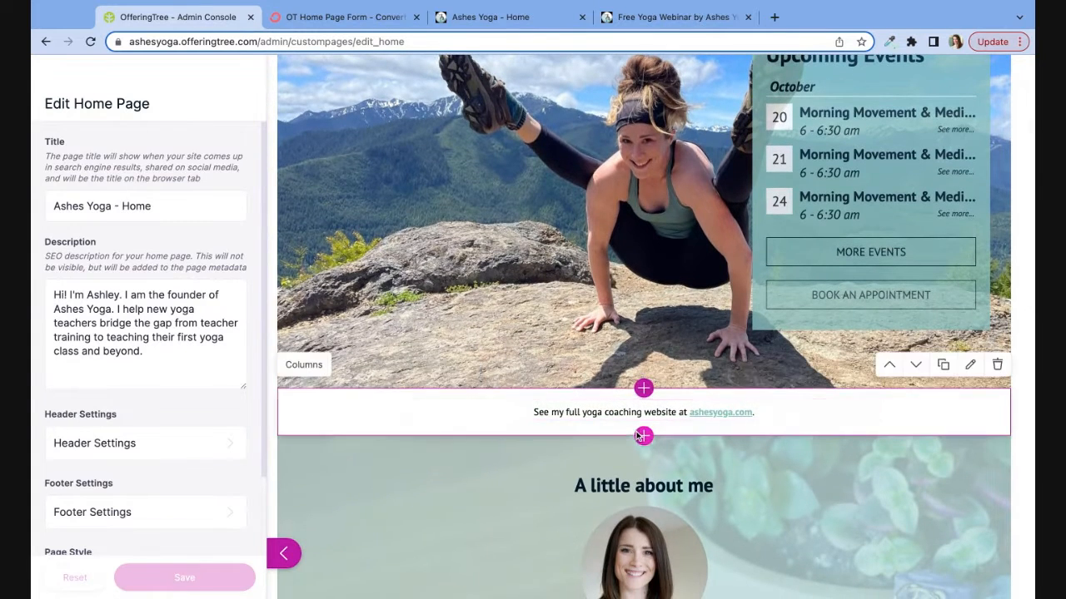
- Add a code block above the coaching website text, fill it with the copied form embed code, and name it "Convertkit webinar opt-in"
left_click(643, 389)
left_click(650, 275)
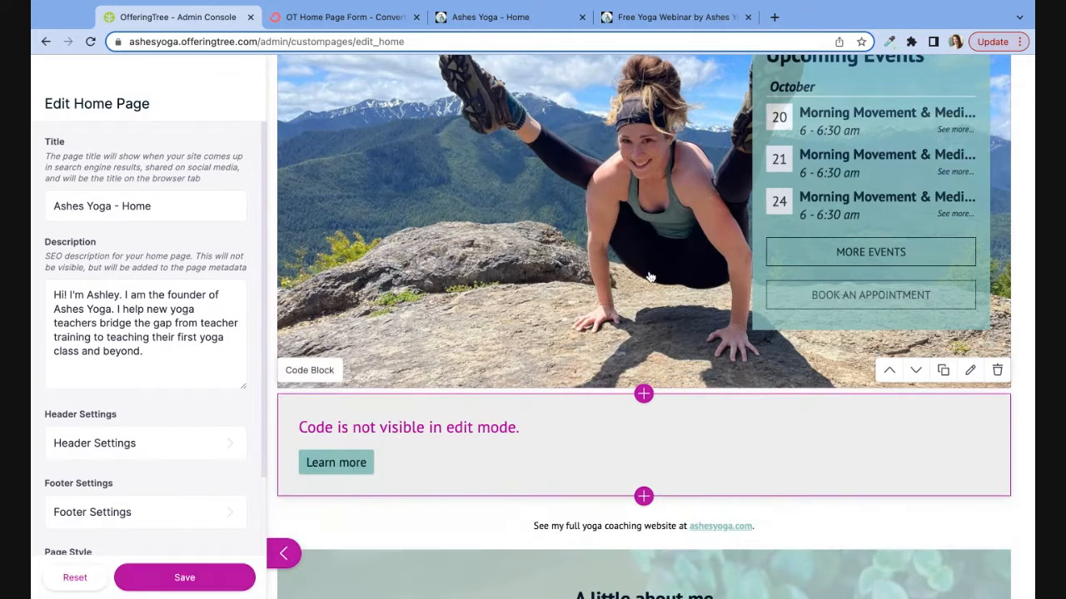
left_click(969, 371)
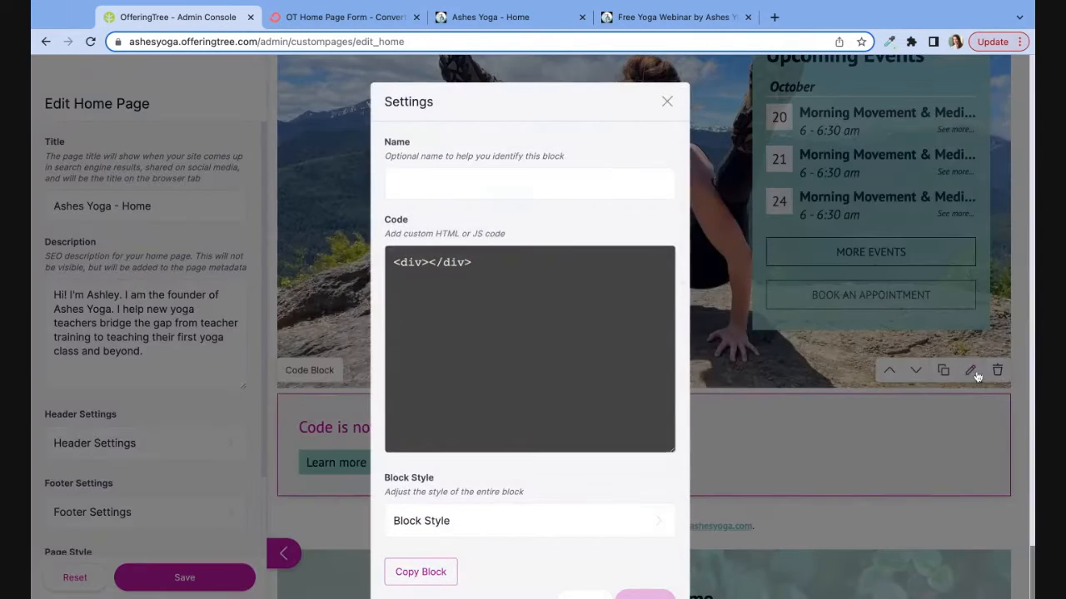
left_click_drag(491, 285, 358, 263)
key("ctrl+v")
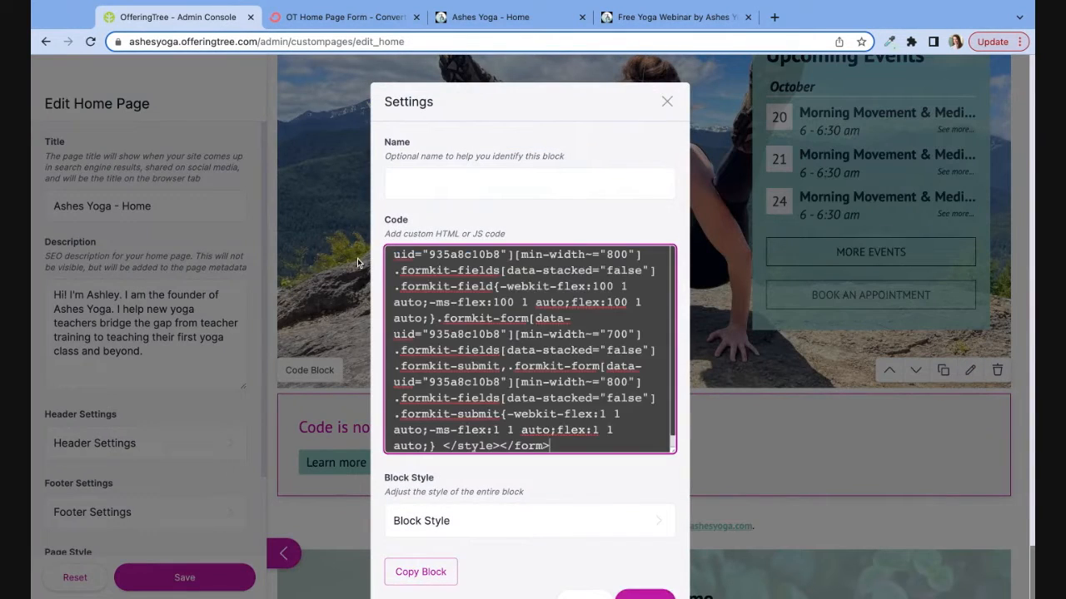
left_click(413, 186)
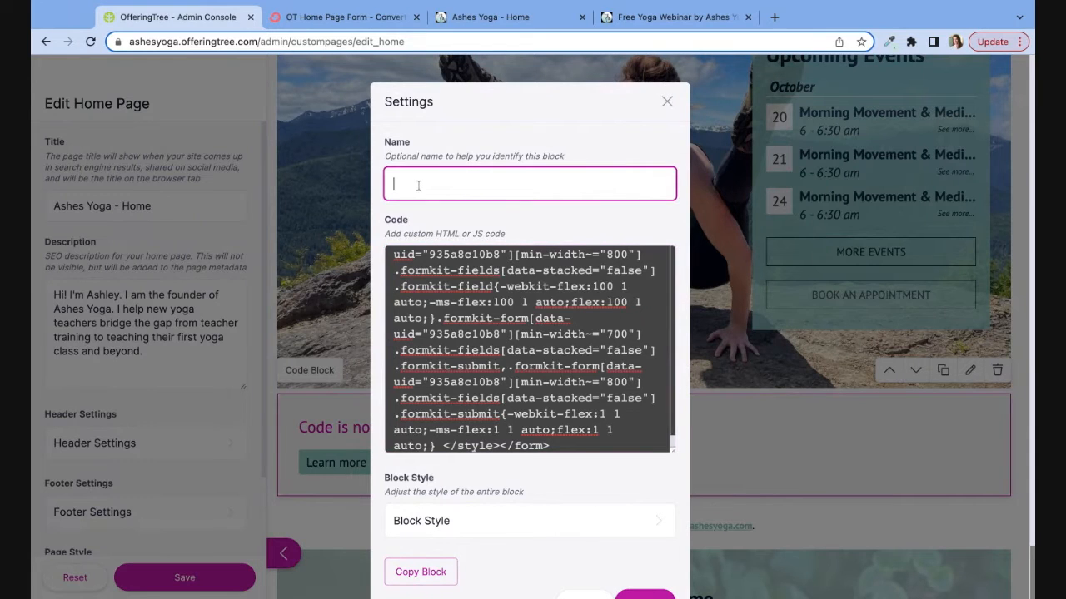
type("Convertkit webin")
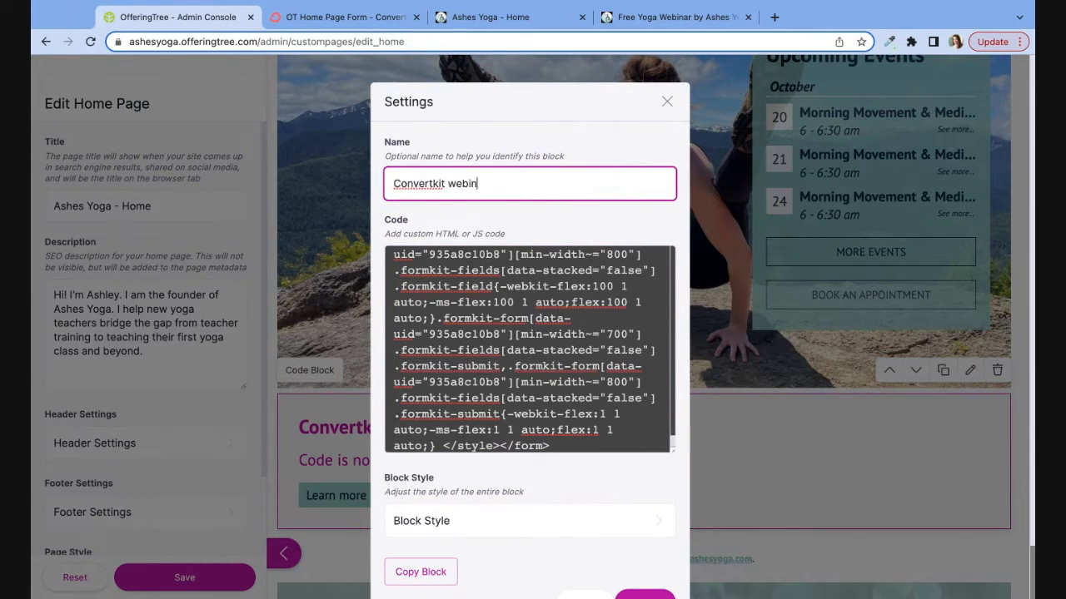
type("ar opt-int")
- Set the code block's maximum width to 600 pixels and its padding to 10, and save the home page
scroll(480, 495, "down", 1)
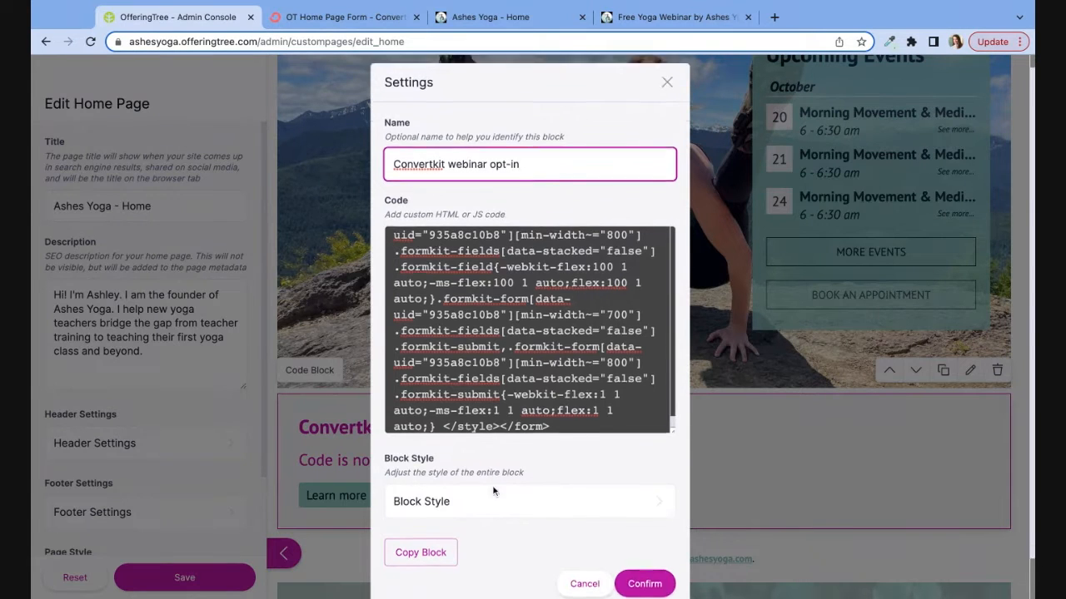
left_click(480, 495)
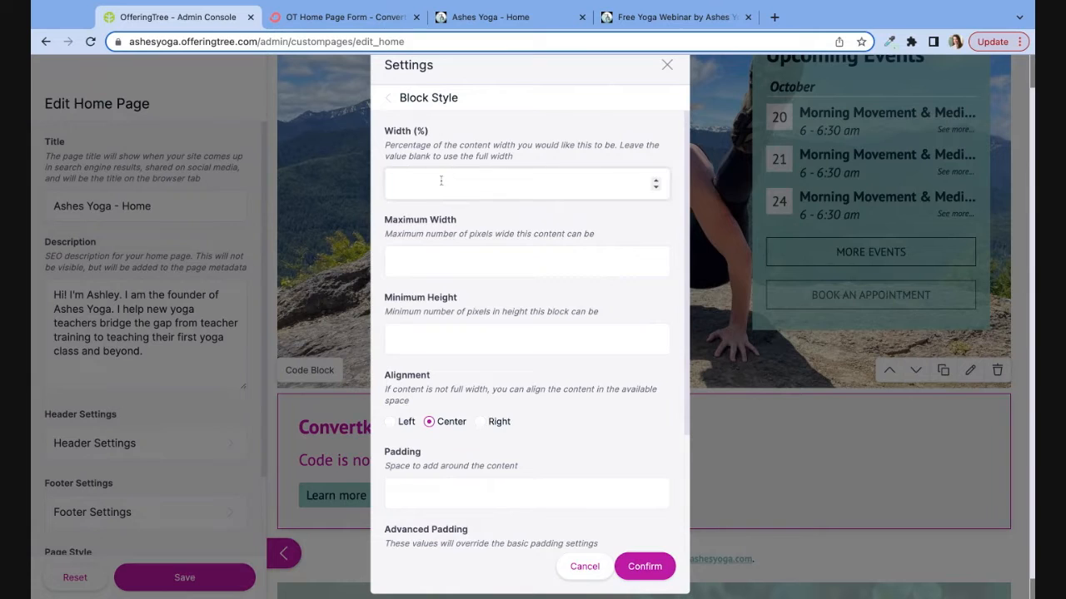
left_click(441, 263)
type("600")
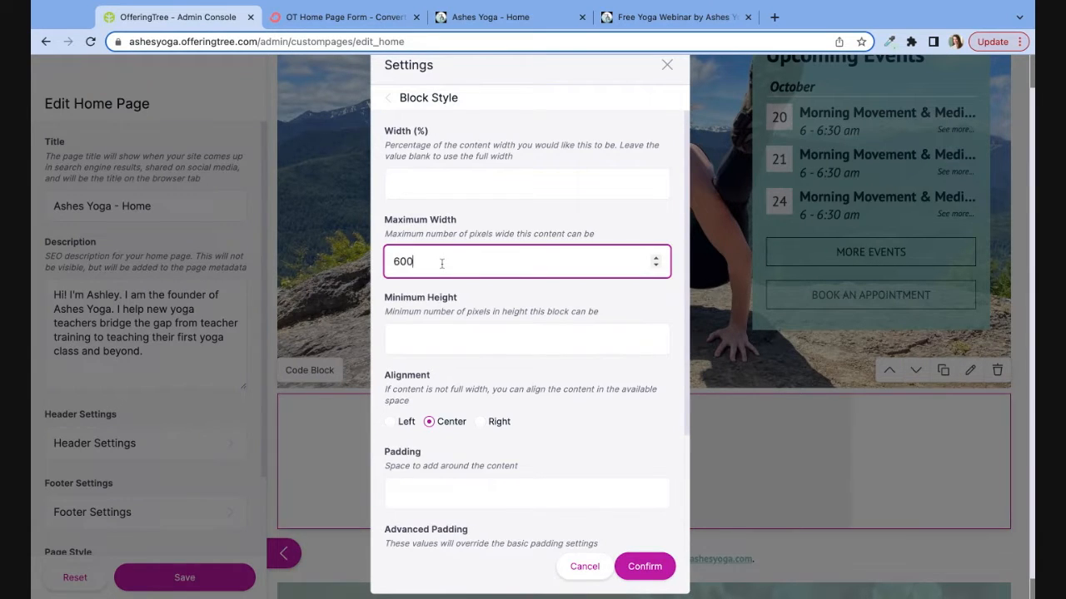
scroll(552, 436, "down", 1)
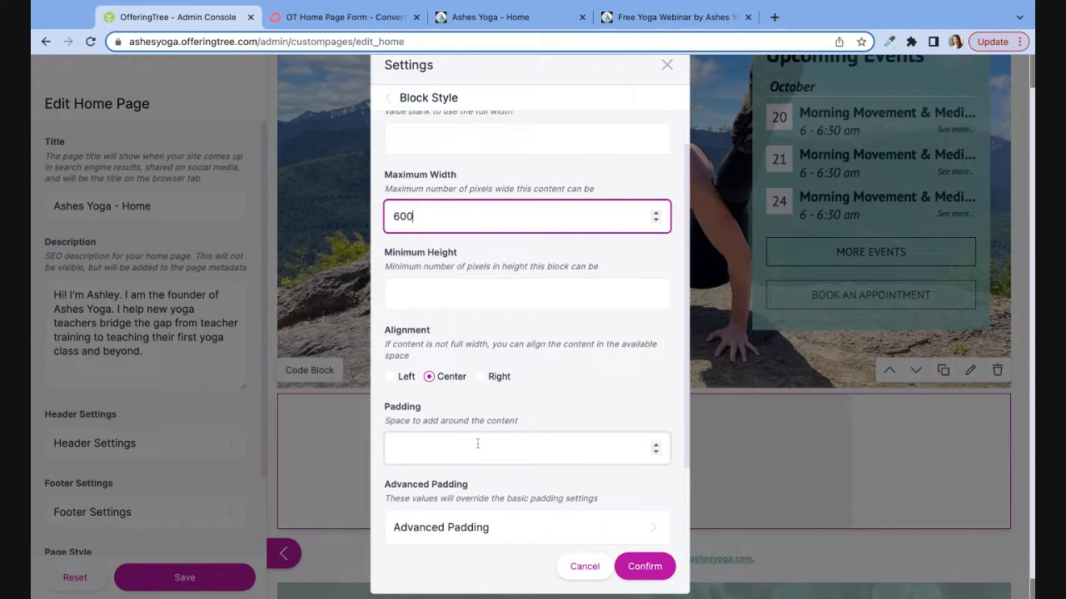
left_click(477, 442)
type("10")
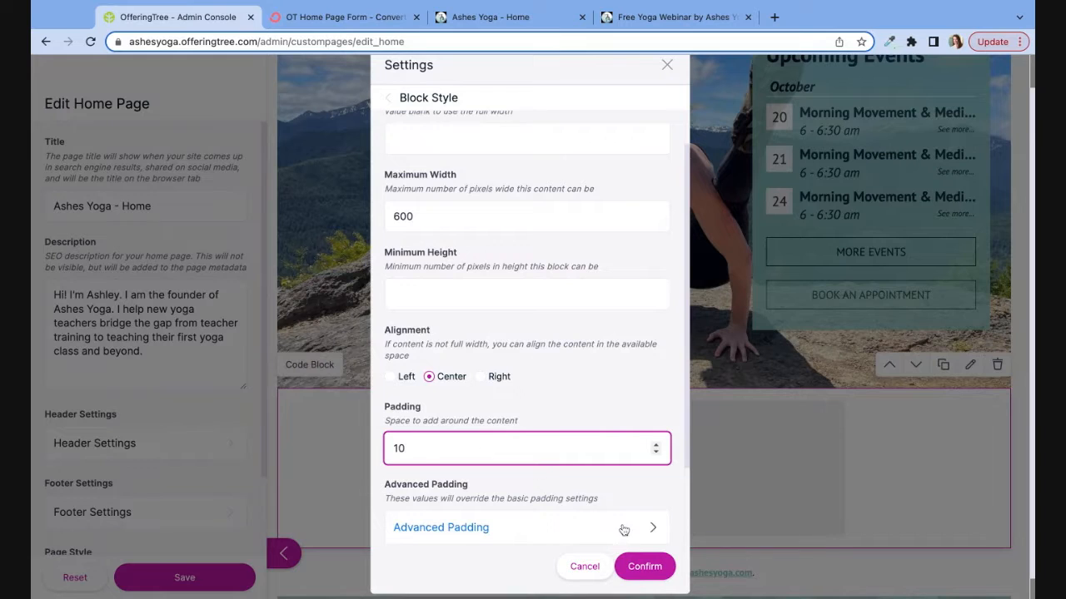
scroll(583, 518, "down", 1)
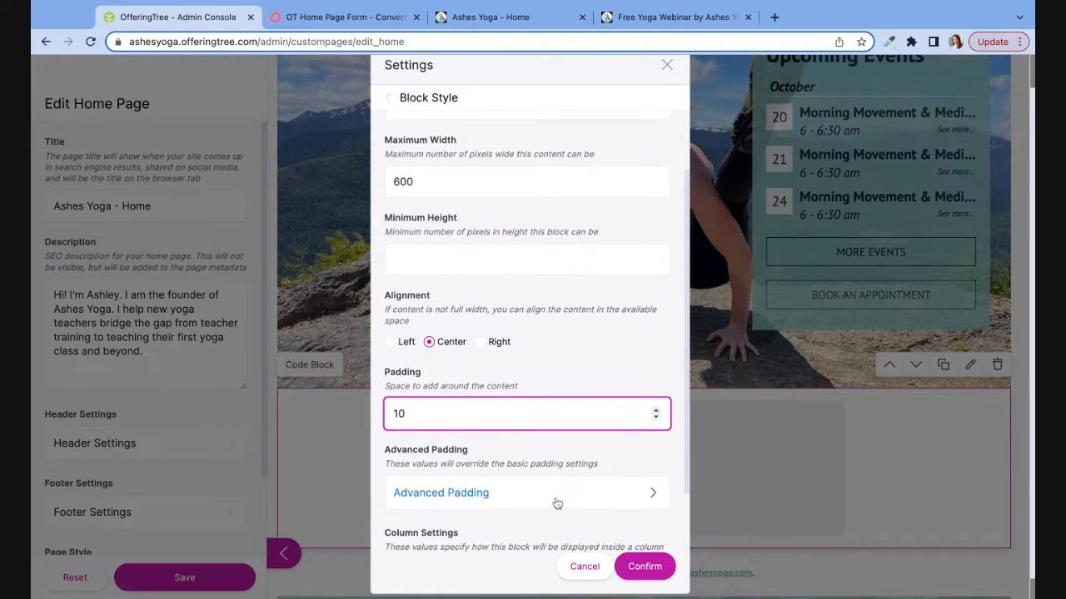
scroll(555, 503, "down", 1)
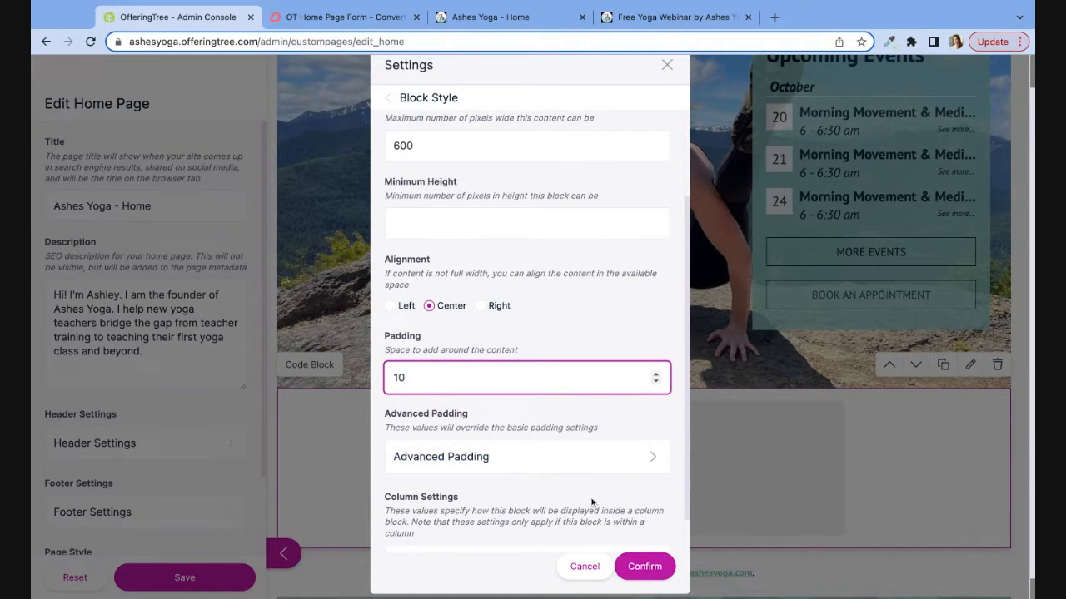
left_click(641, 566)
scroll(679, 485, "down", 1)
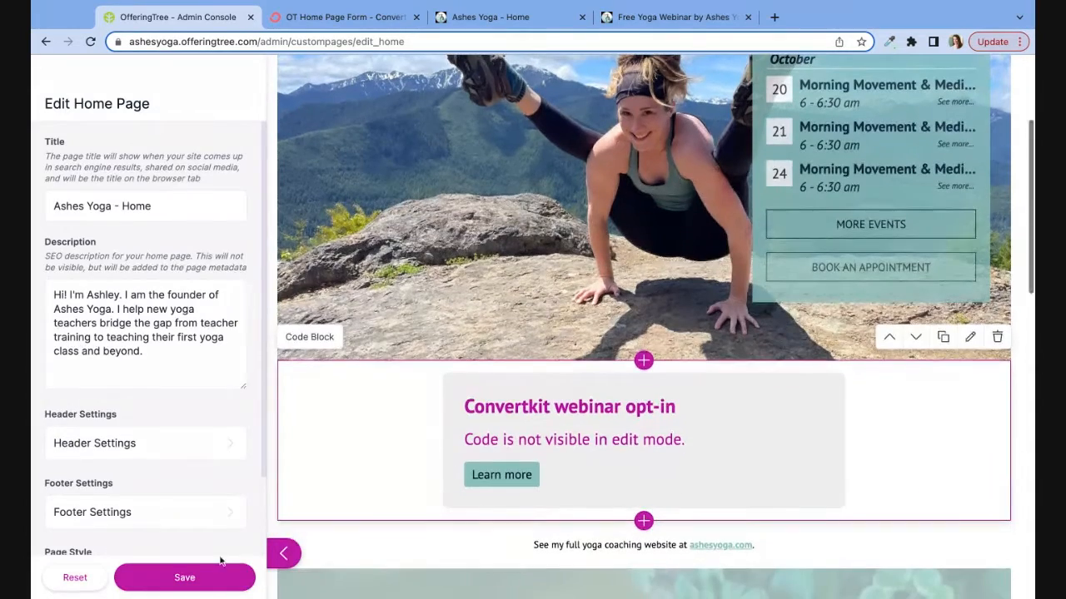
left_click(209, 575)
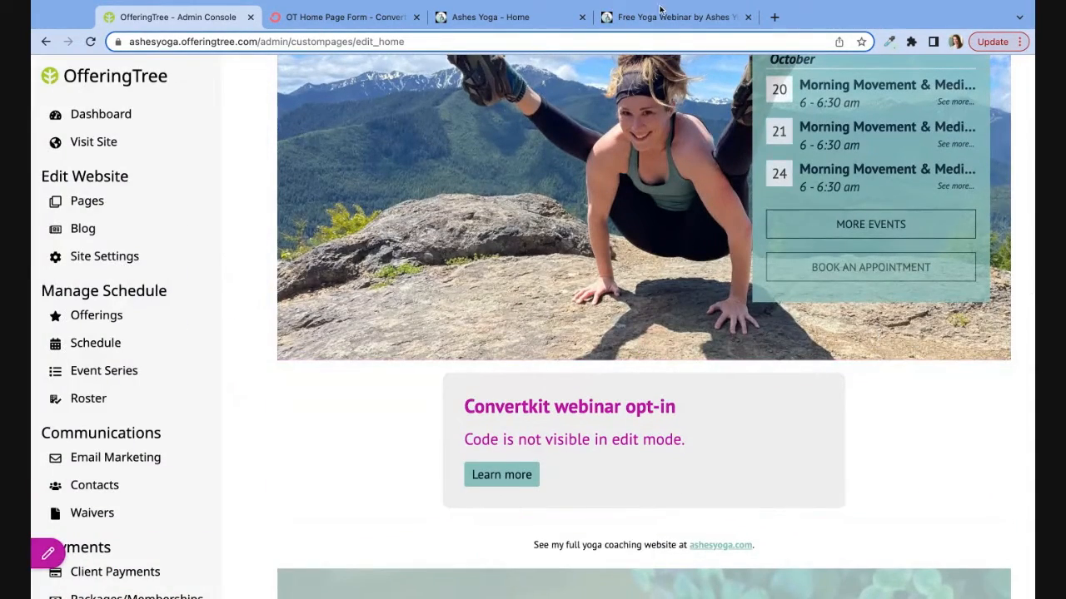
- Reload the live Ashes Yoga home page and examine the embedded sign-up form below the hero image
left_click(503, 17)
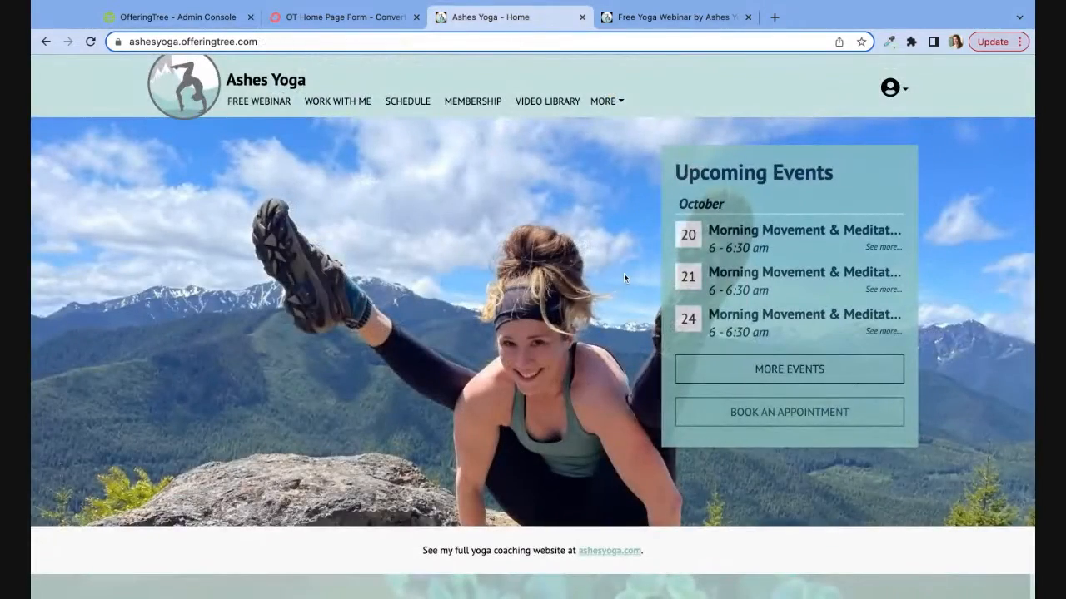
scroll(623, 275, "down", 3)
key("super+r")
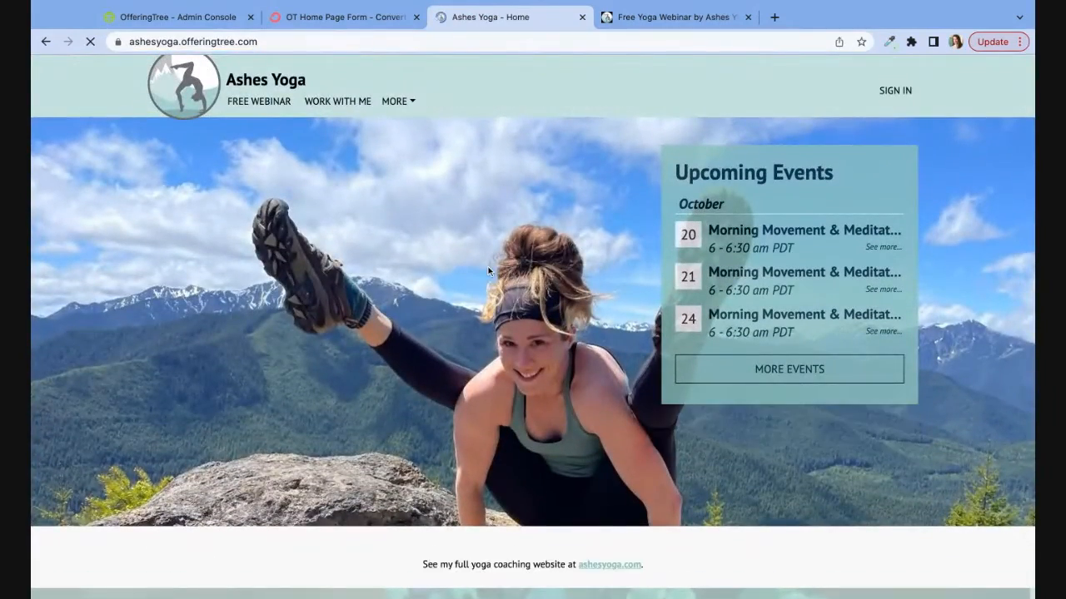
scroll(488, 267, "down", 3)
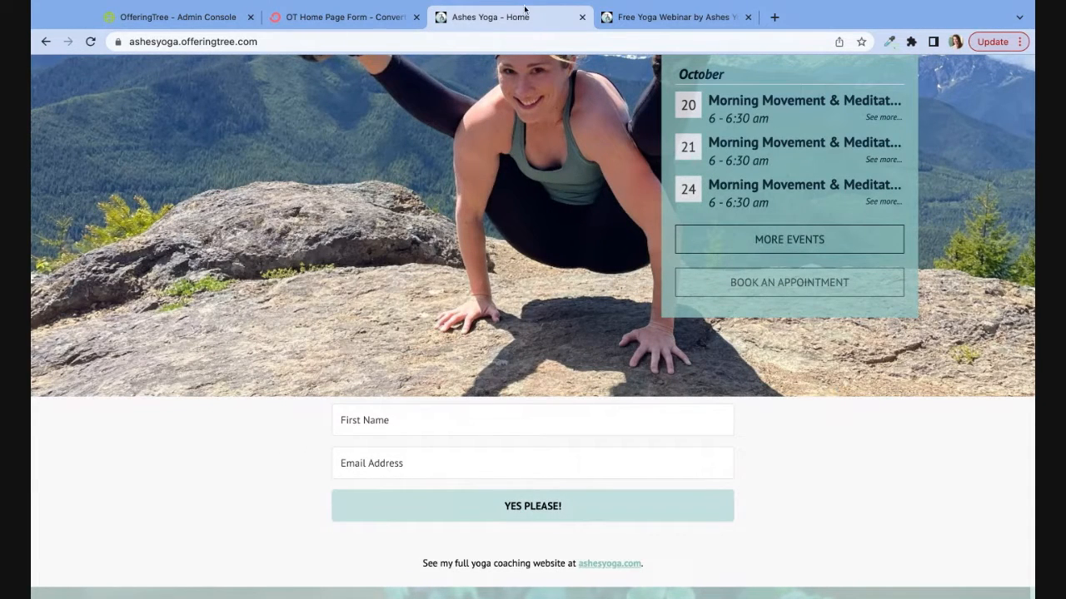
- Return to the OfferingTree editor and clear the maximum width in the Convertkit webinar opt-in block's style
left_click(338, 25)
left_click(178, 17)
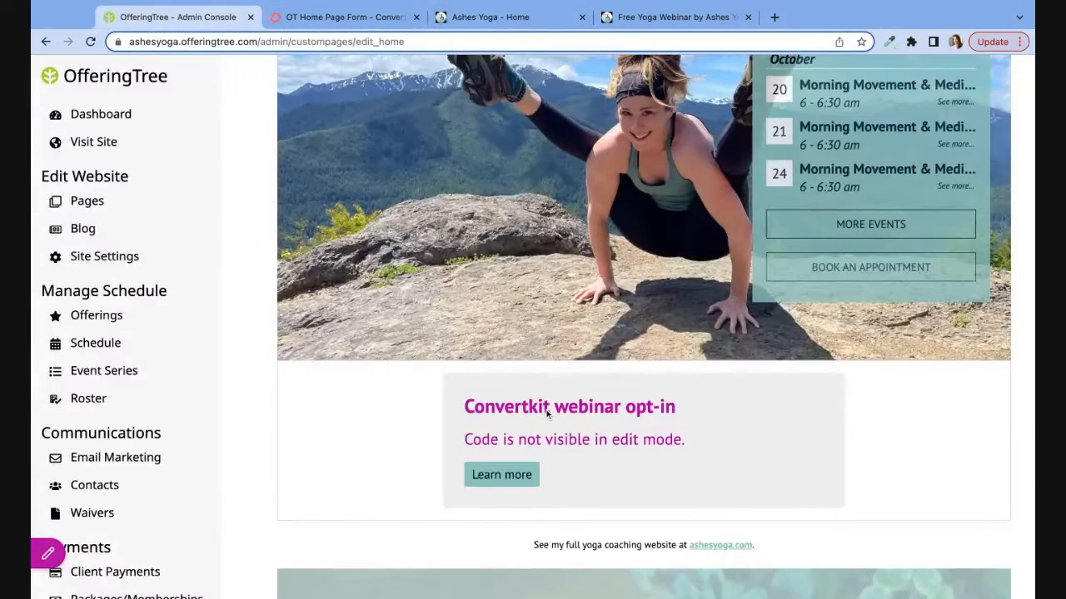
mouse_move(542, 407)
left_click(969, 337)
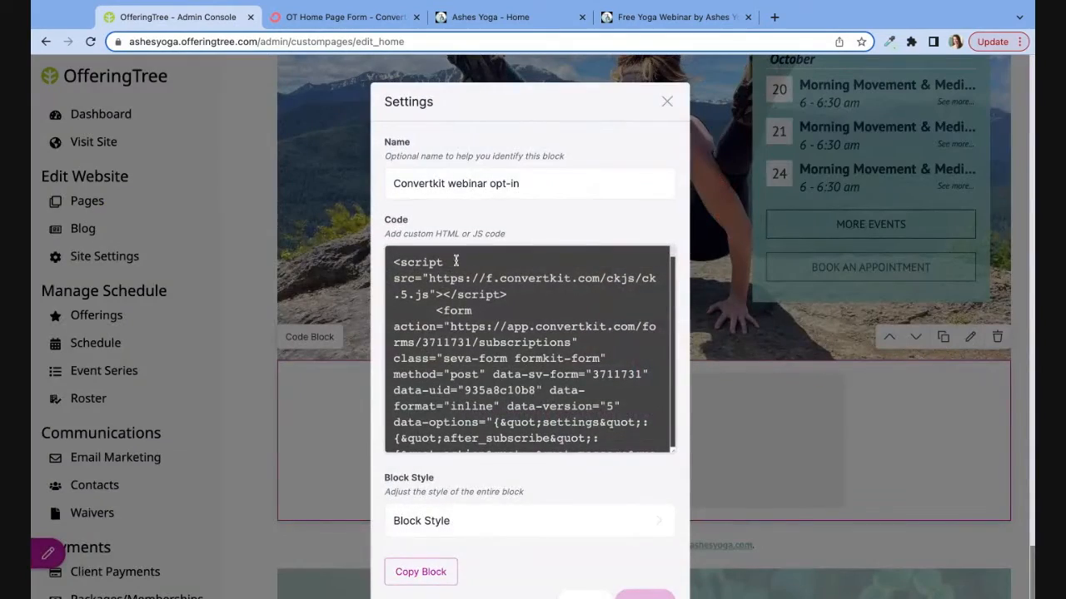
scroll(478, 376, "down", 2)
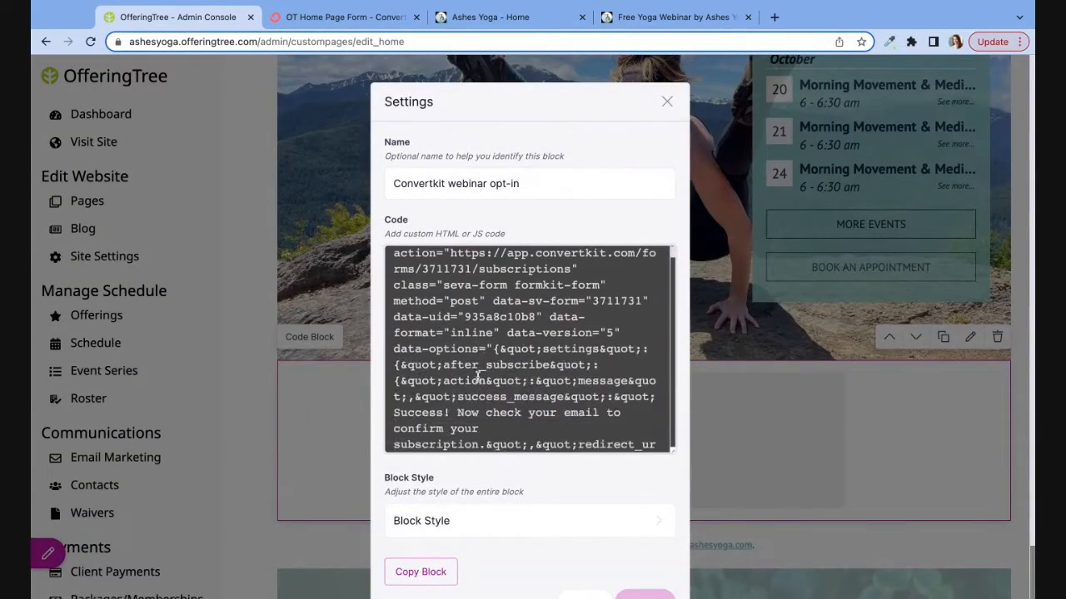
left_click(475, 524)
left_click_drag(434, 301, 373, 305)
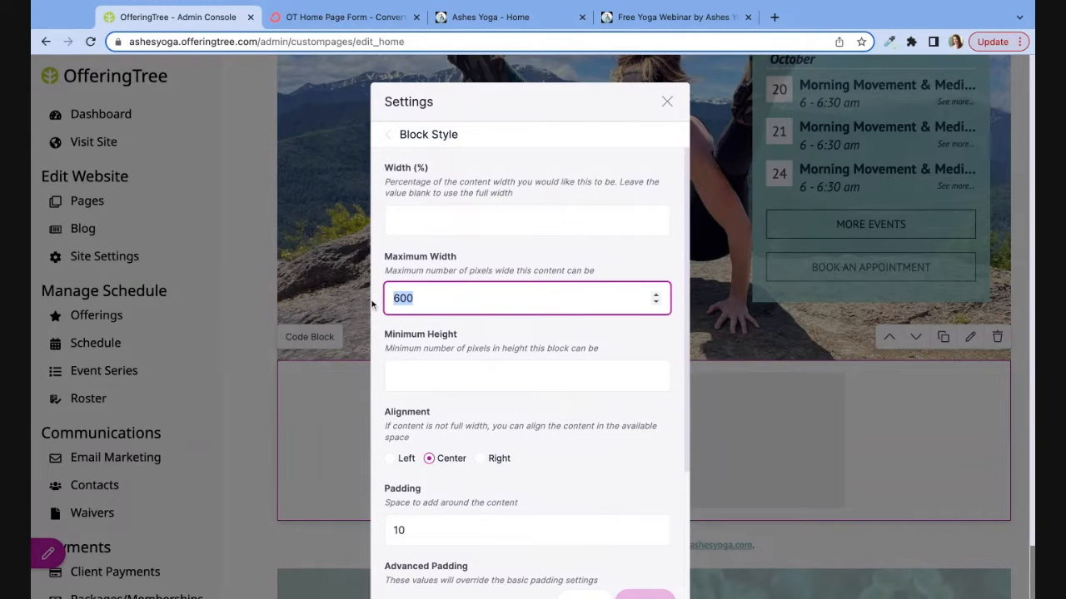
key("BackSpace")
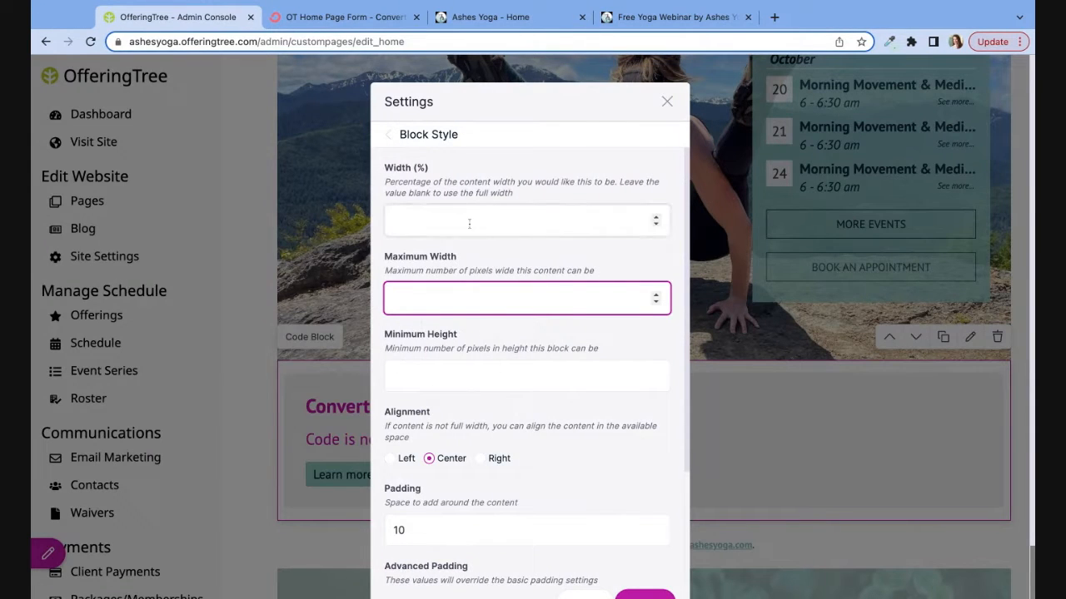
scroll(540, 483, "down", 3)
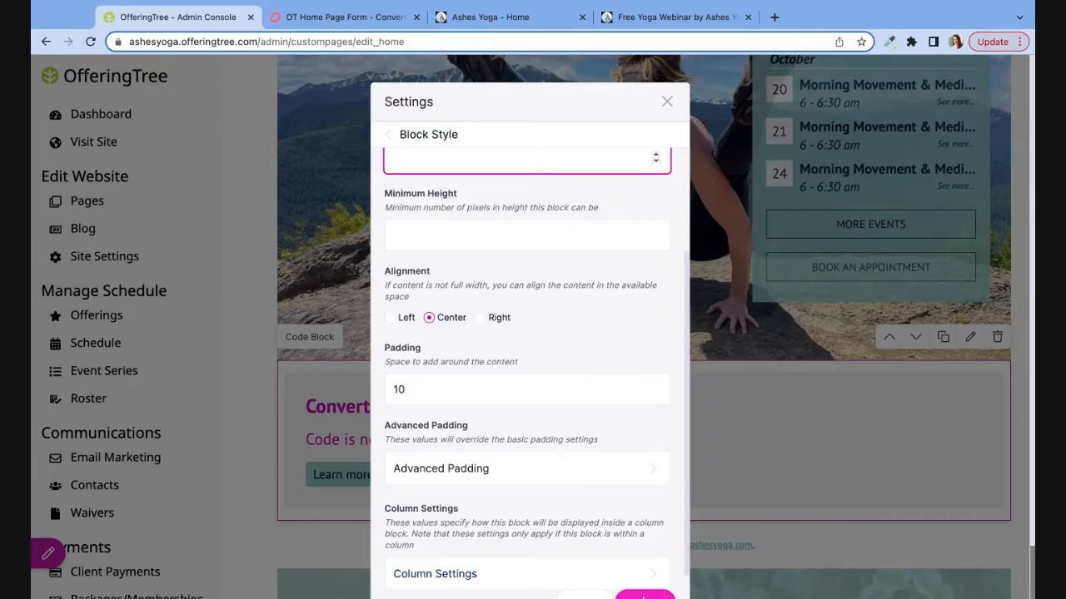
left_click(644, 591)
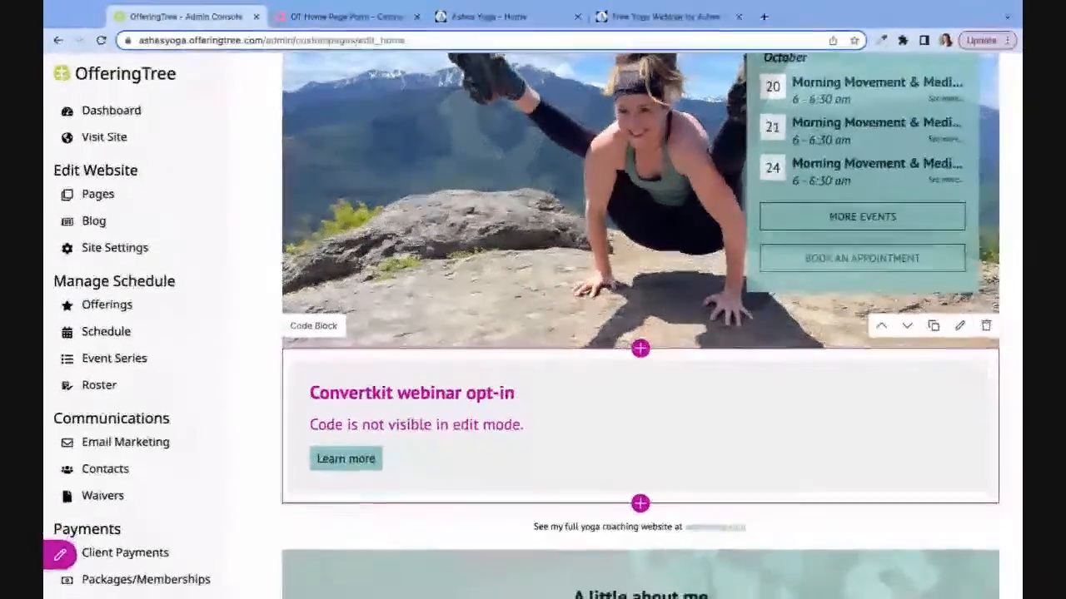
- Save the home page and reload the live site to check the sign-up form's layout
left_click(50, 554)
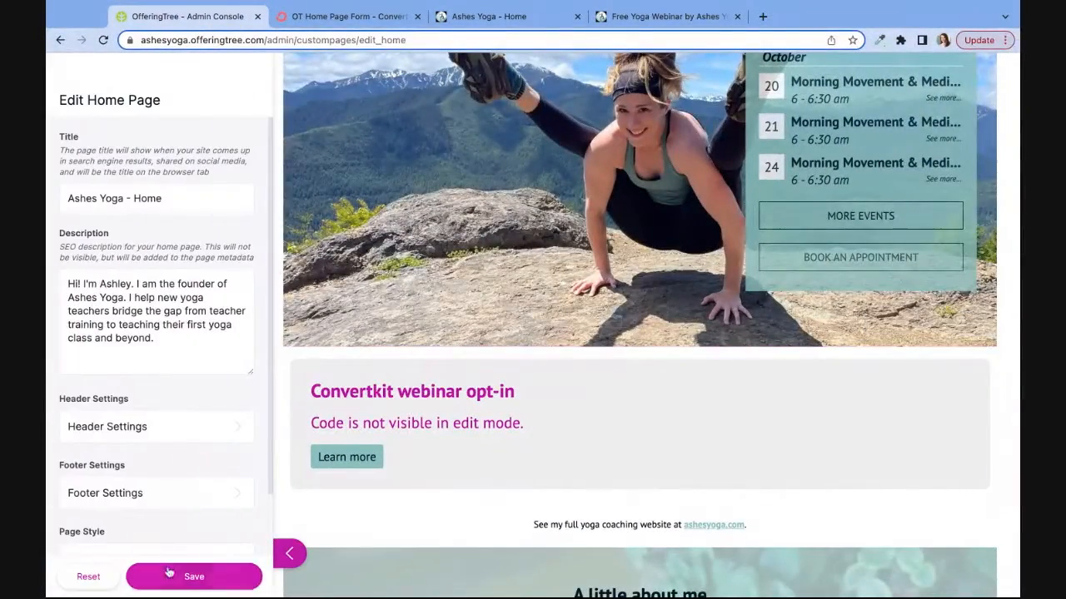
left_click(190, 577)
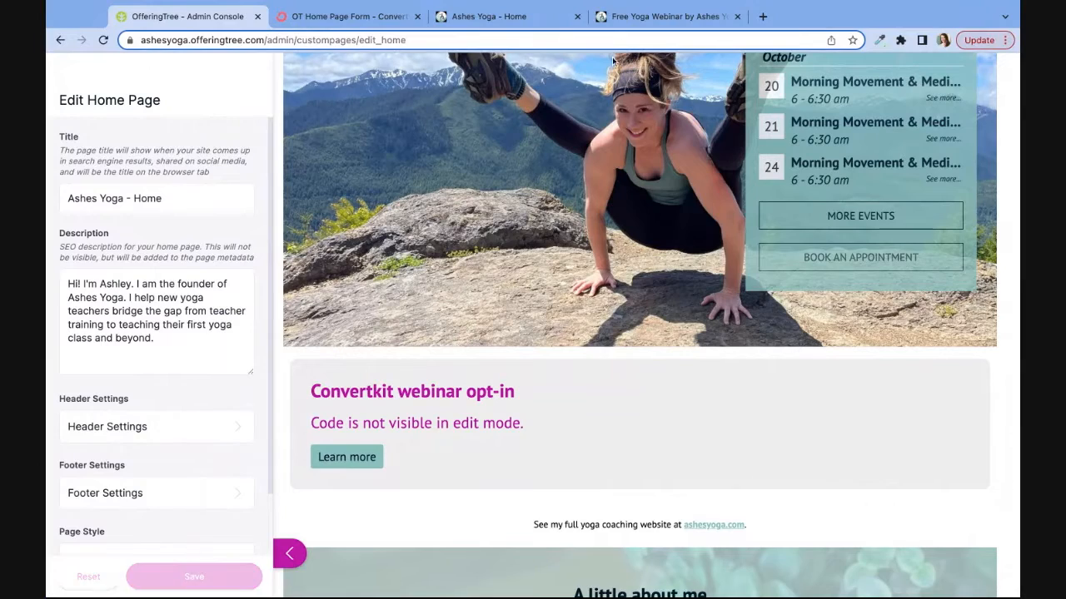
left_click(499, 16)
key("super+r")
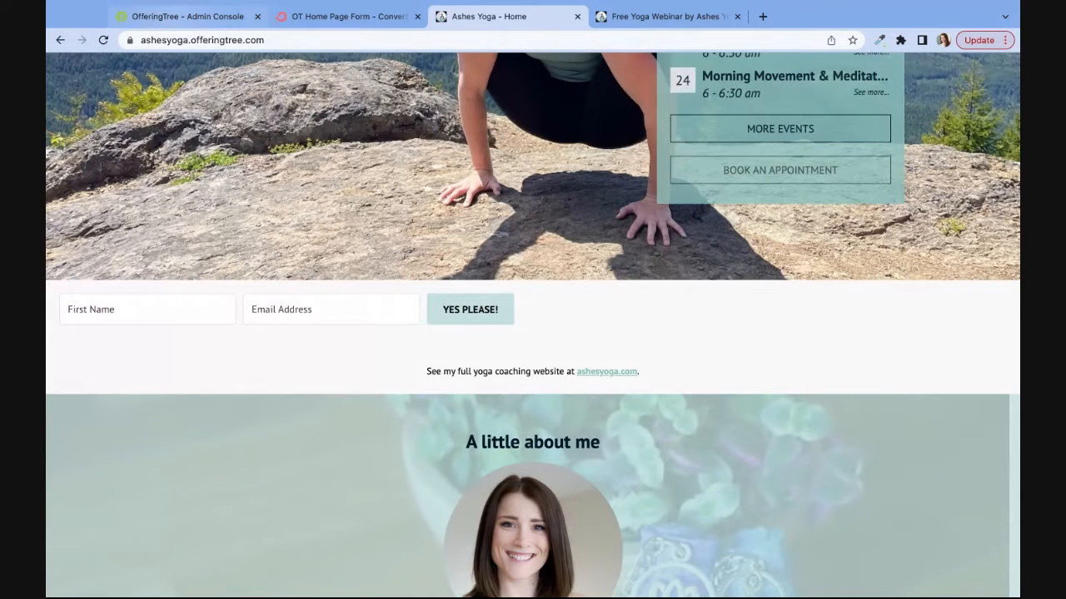
- Go back to the home page editor and add a text block directly above the Convertkit webinar opt-in block
left_click(187, 17)
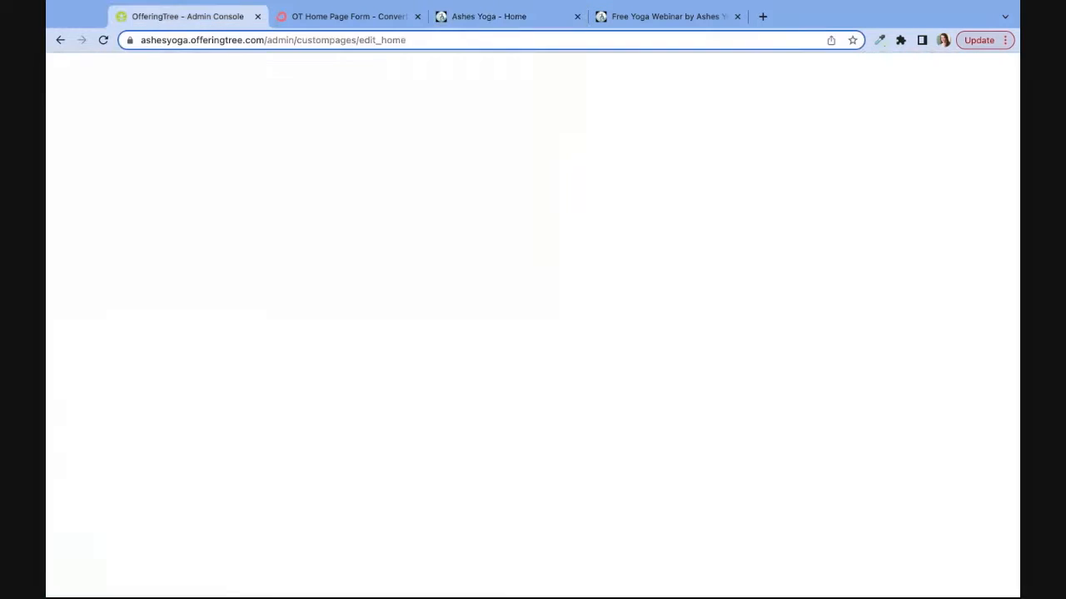
left_click(639, 347)
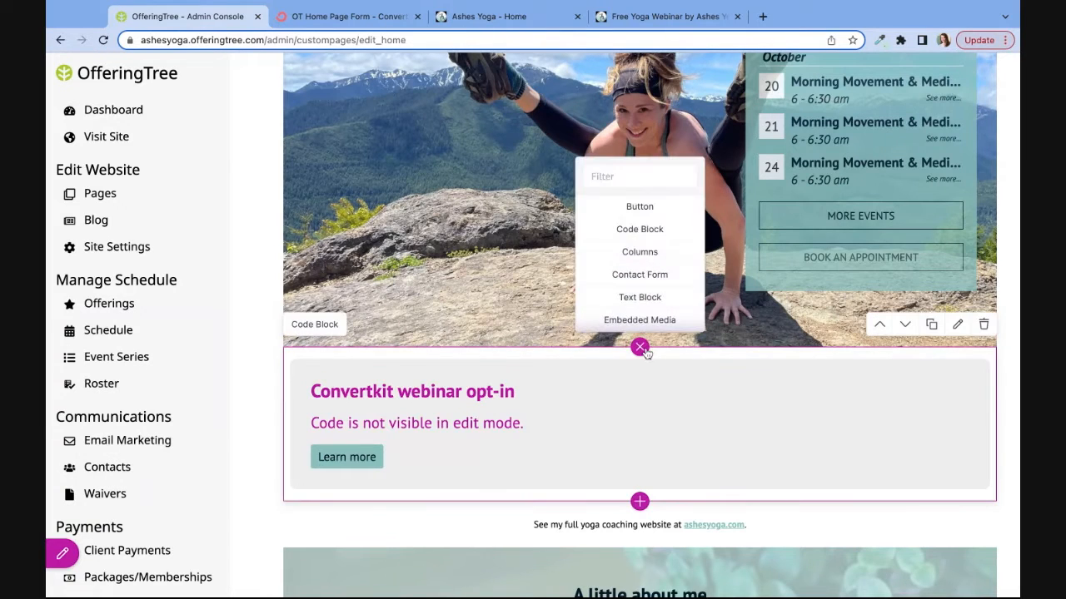
left_click(625, 186)
type("text")
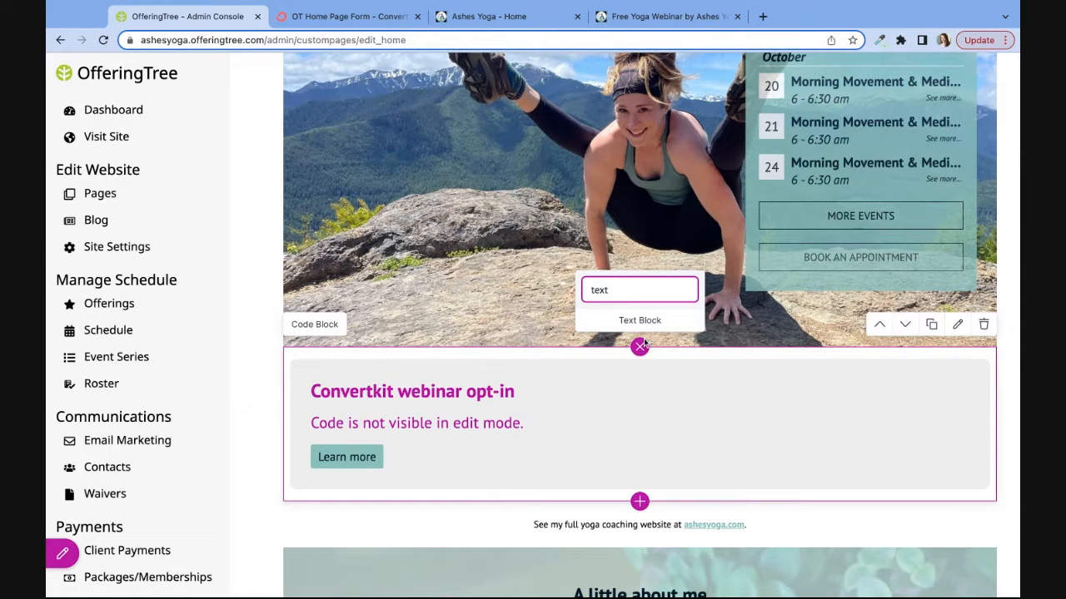
left_click(641, 321)
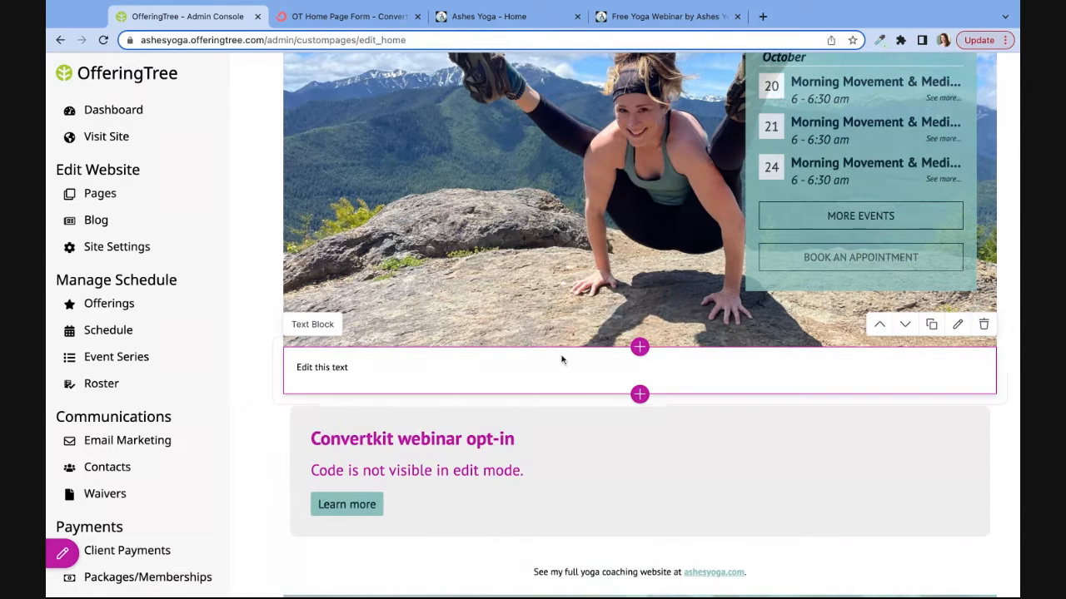
- Replace the placeholder text with "Access the Free 1 hour webinar on how to use a free yoga class to grow your business!"
left_click(359, 372)
key("ctrl+a")
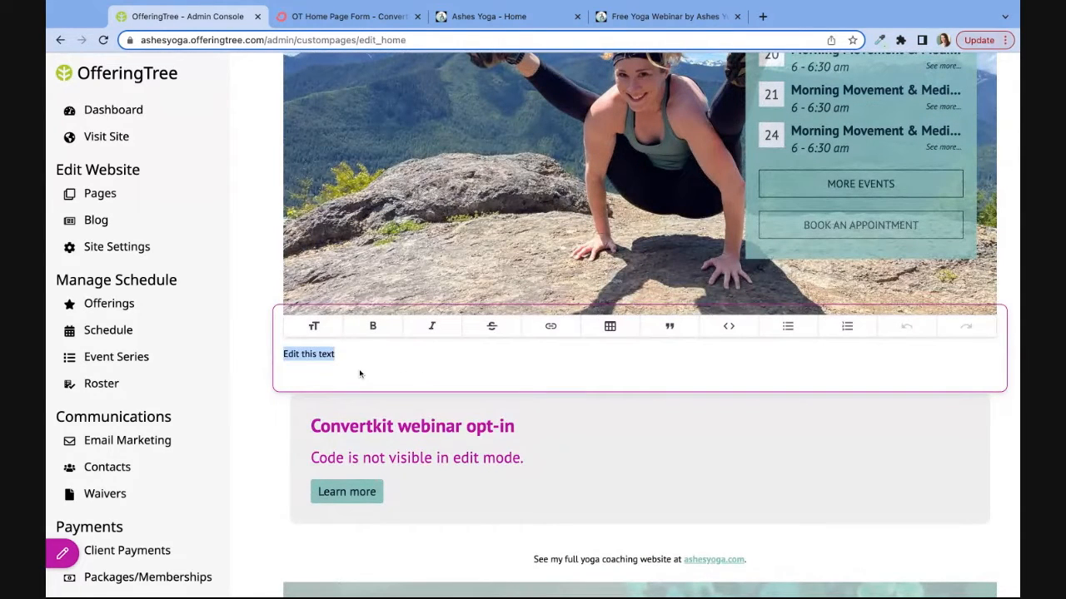
key("BackSpace")
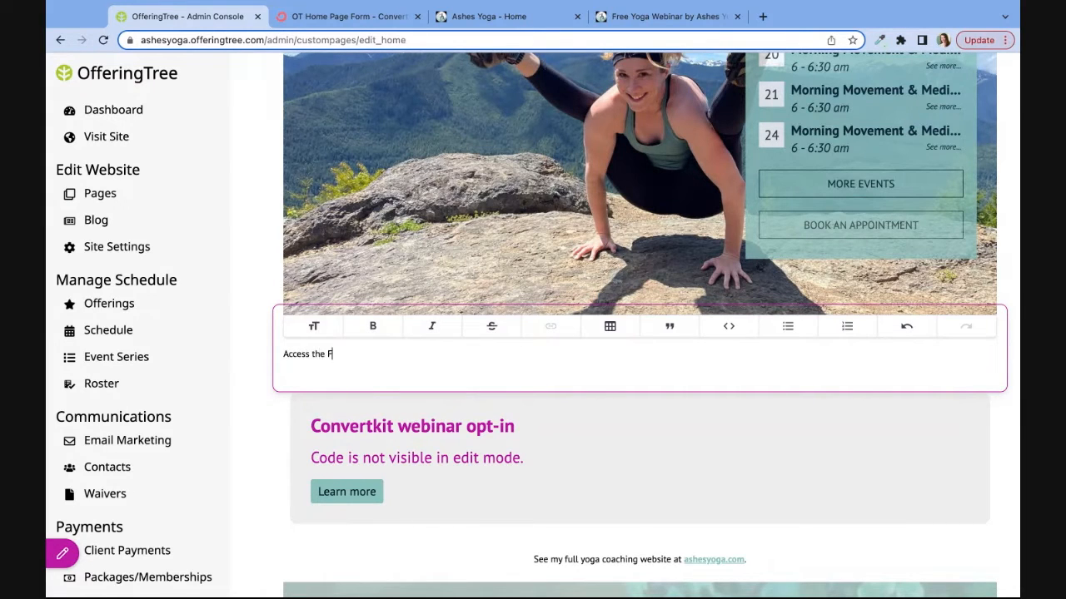
type("binar on how to use a")
type("free yoga class to")
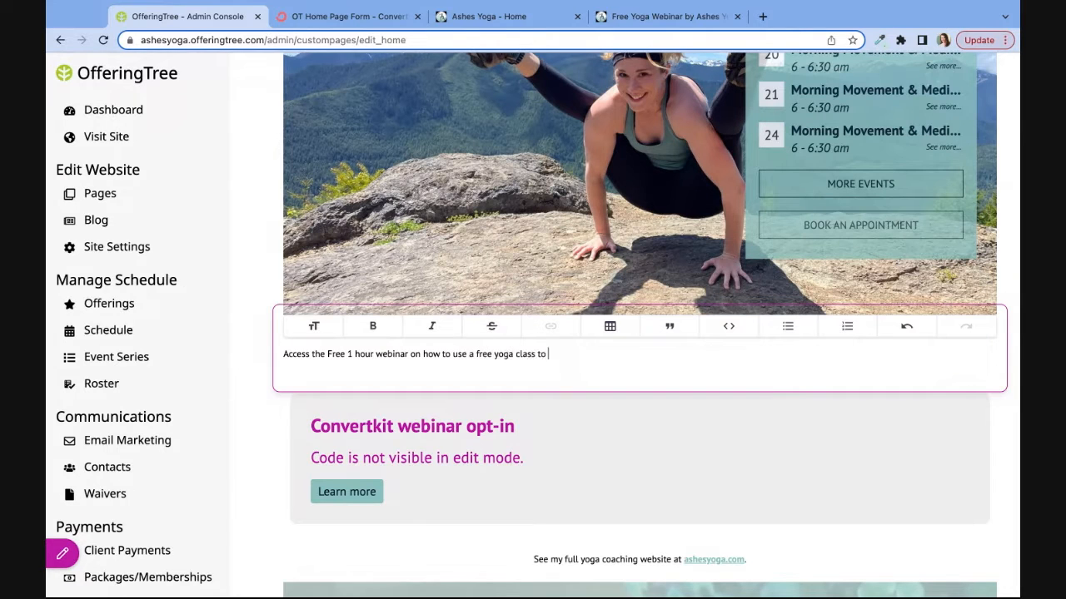
type(" grow your business!")
- Insert "Steal my strategy!" at the beginning of the webinar text, ahead of "Access the Free 1 hour webinar"
key("super+a")
key("Left")
type("Ste")
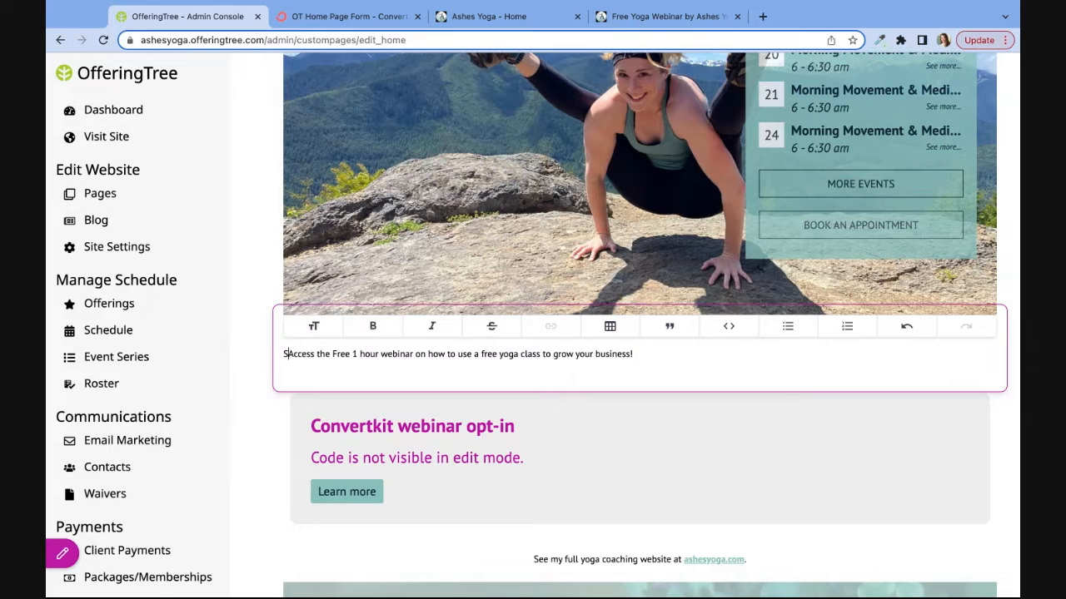
type("al my strate")
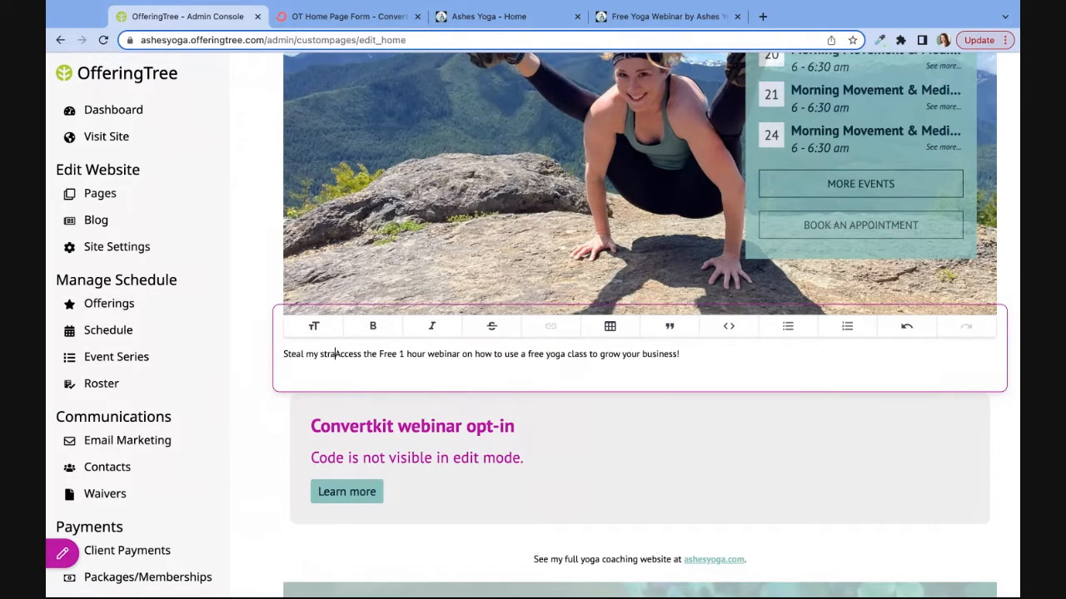
type("gy!")
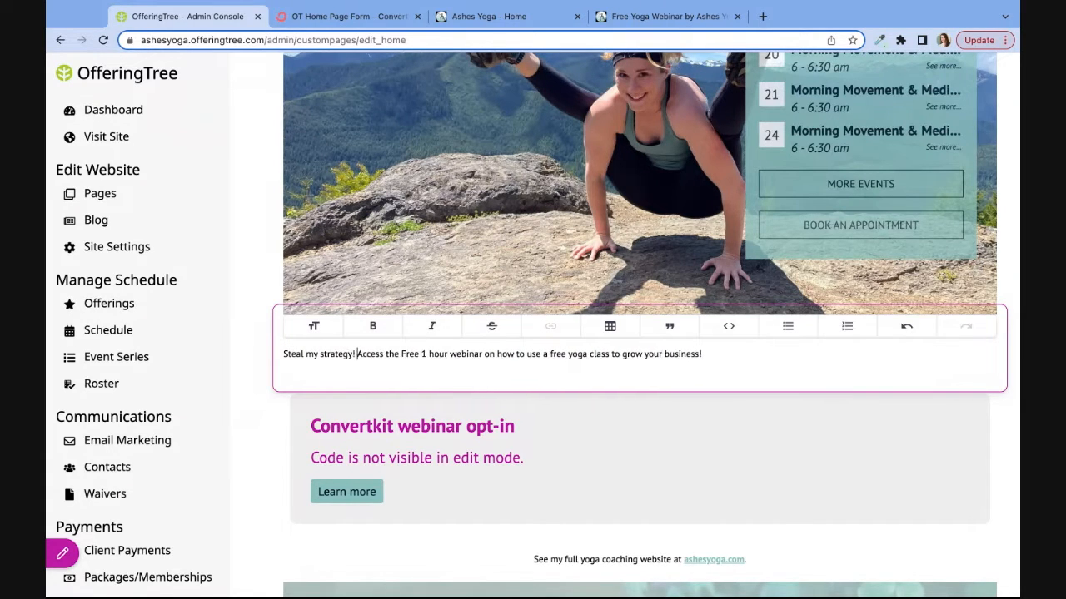
left_click(263, 359)
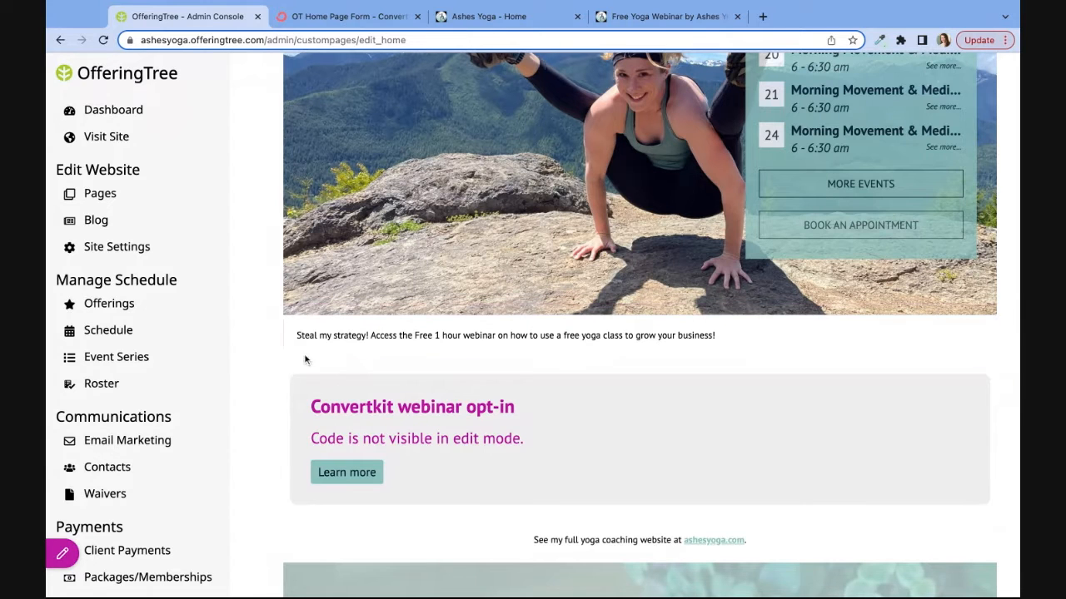
- Make the phrase "Steal my strategy!" bold in the text block above the Convertkit webinar opt-in
left_click(367, 335)
left_click_drag(367, 335, 283, 322)
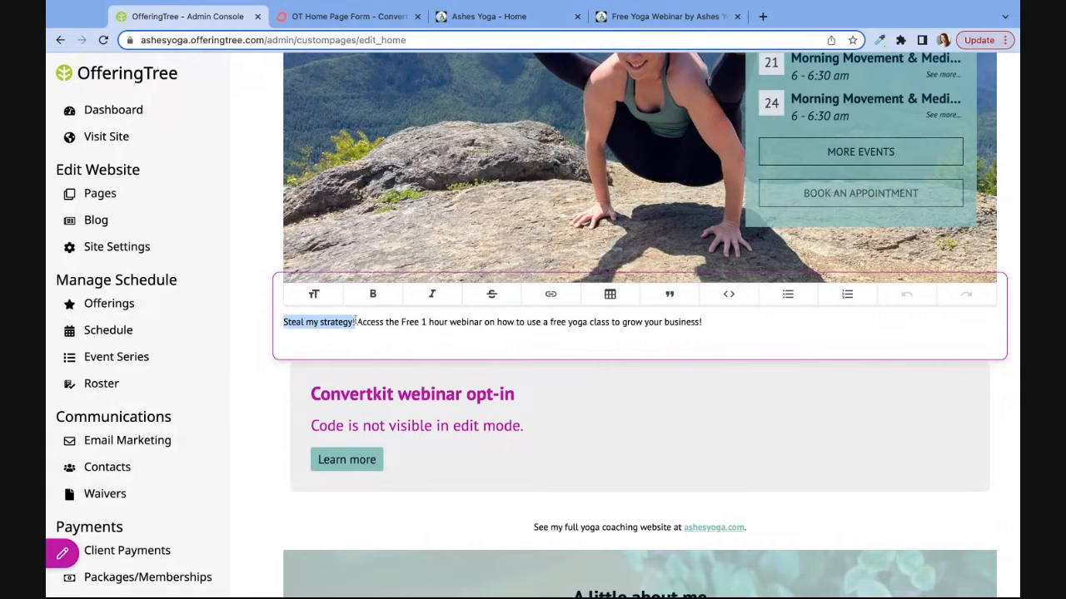
left_click(373, 294)
- Format the entire webinar text as a heading, trying Heading 4 before settling on Heading 3
key("ctrl+a")
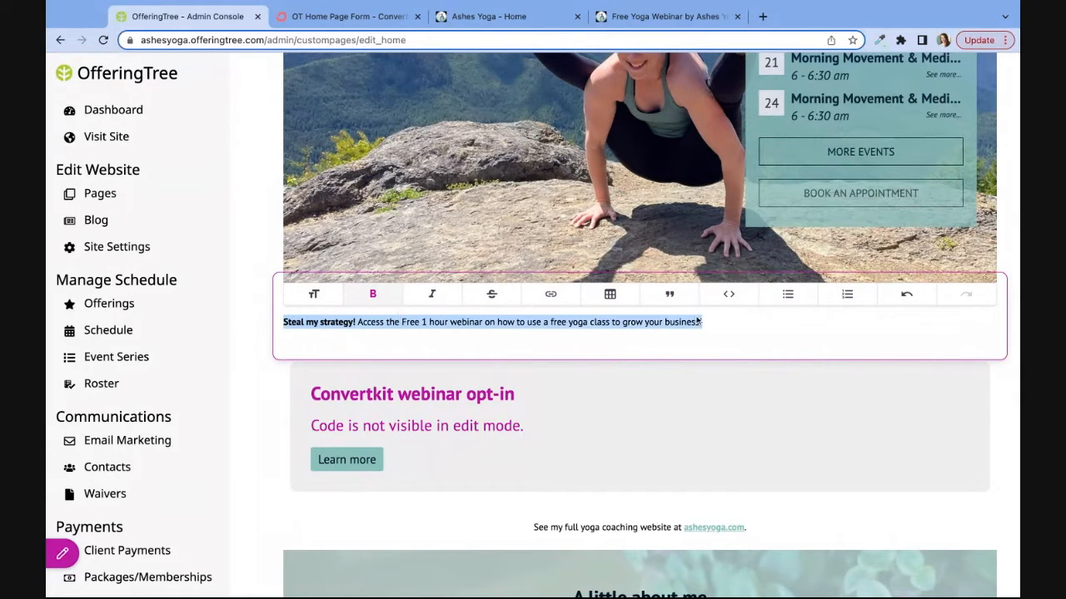
left_click(316, 294)
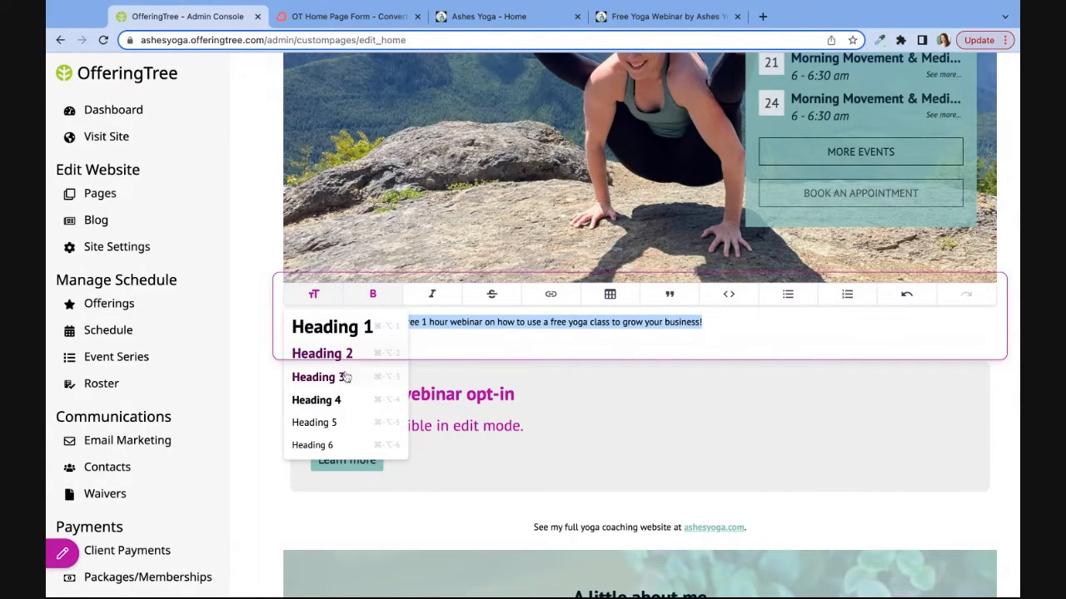
left_click(342, 400)
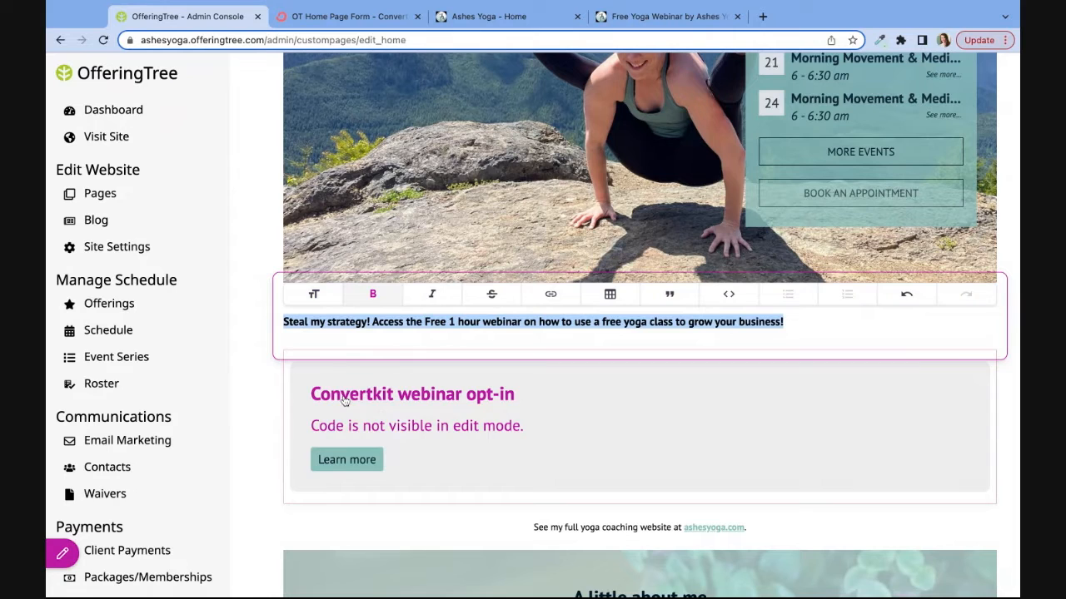
left_click(328, 298)
left_click(333, 374)
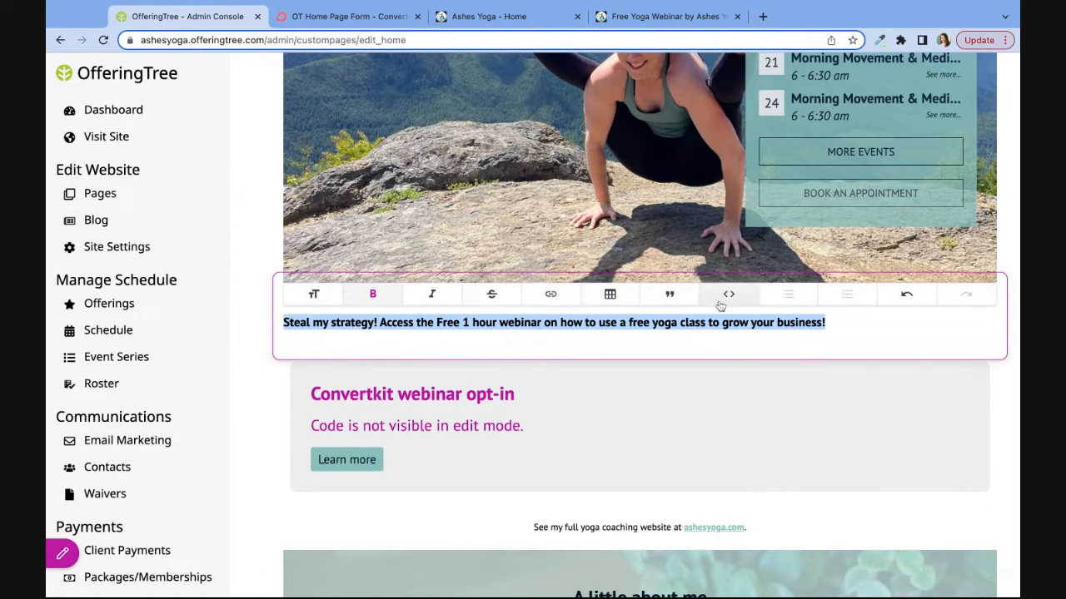
left_click(712, 352)
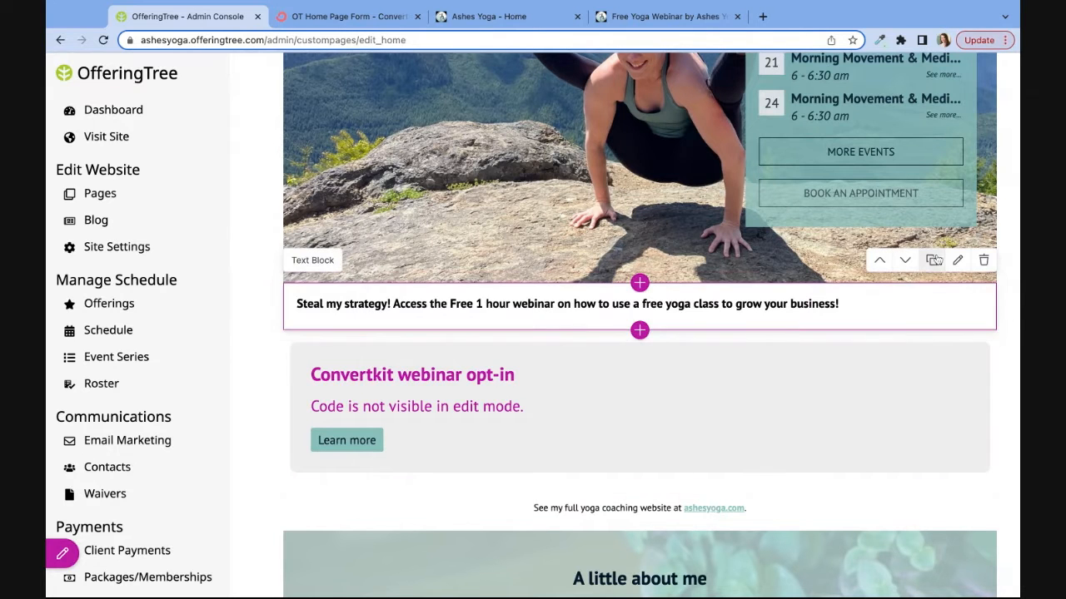
- Set the webinar text block's text color to hex b6d1ca in its text style settings
left_click(959, 261)
left_click(488, 179)
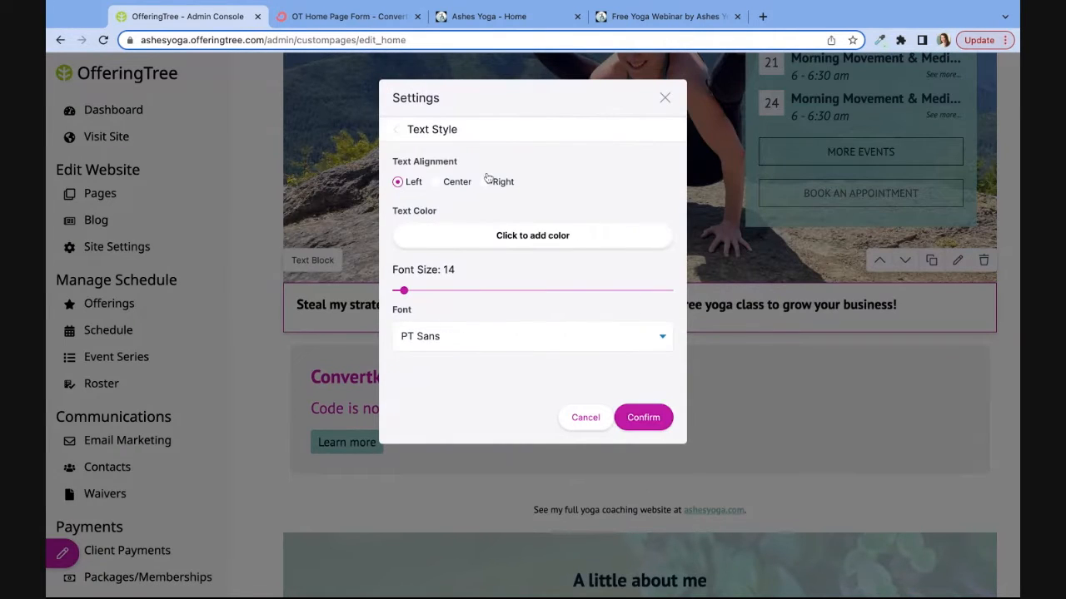
left_click(504, 238)
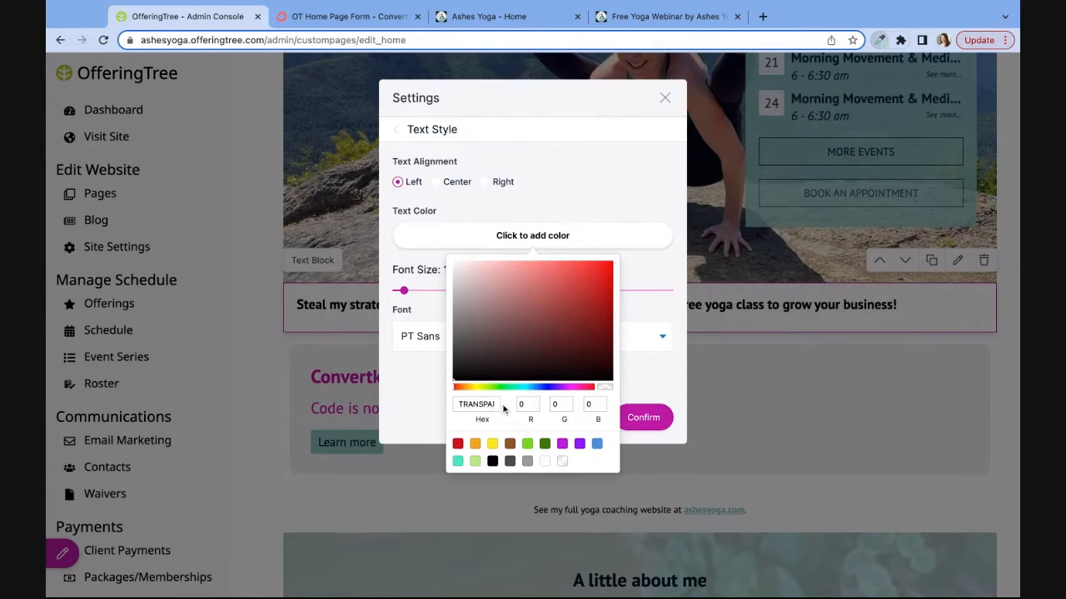
double_click(486, 406)
type("b6d1ca")
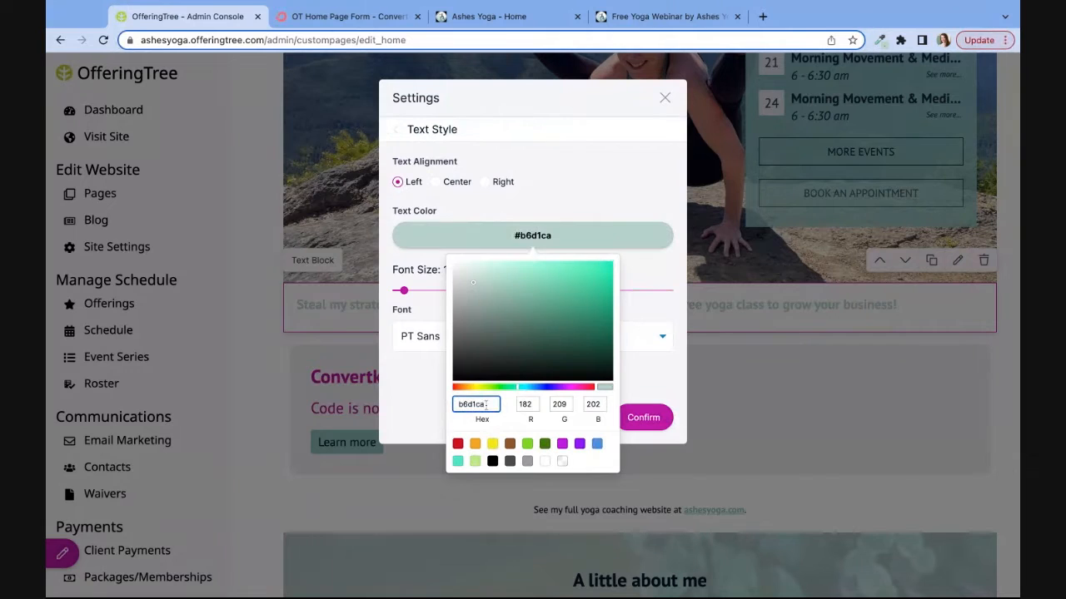
left_click(645, 377)
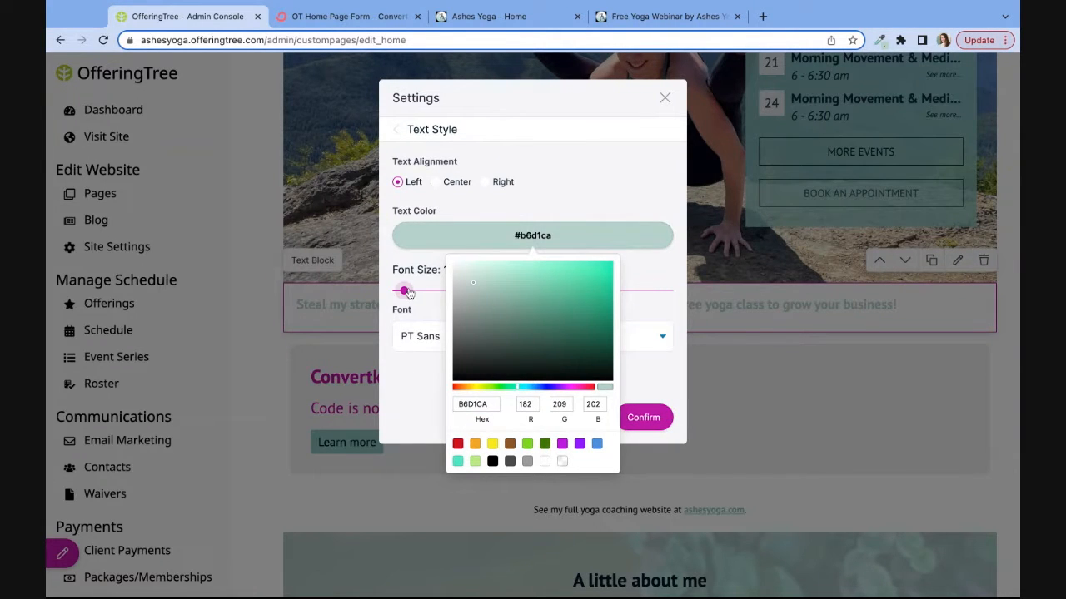
- Raise the webinar text's font size to 20, center its alignment, and confirm the text style
left_click_drag(403, 291, 412, 292)
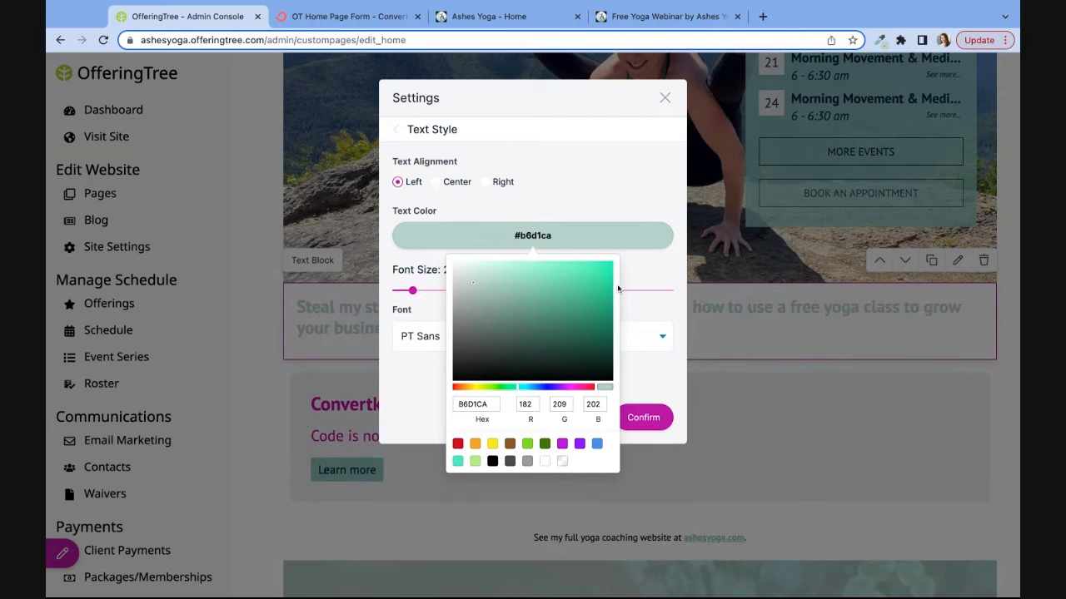
left_click(511, 235)
left_click(436, 182)
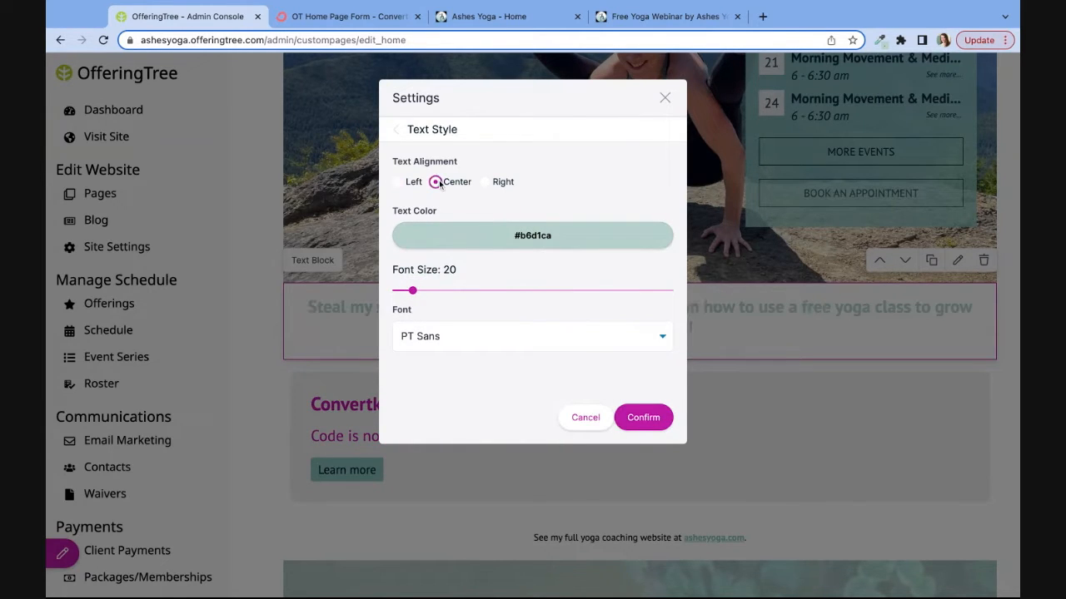
left_click(637, 419)
- Break the webinar heading onto a second line before "how to use a free yoga class"
left_click(768, 309)
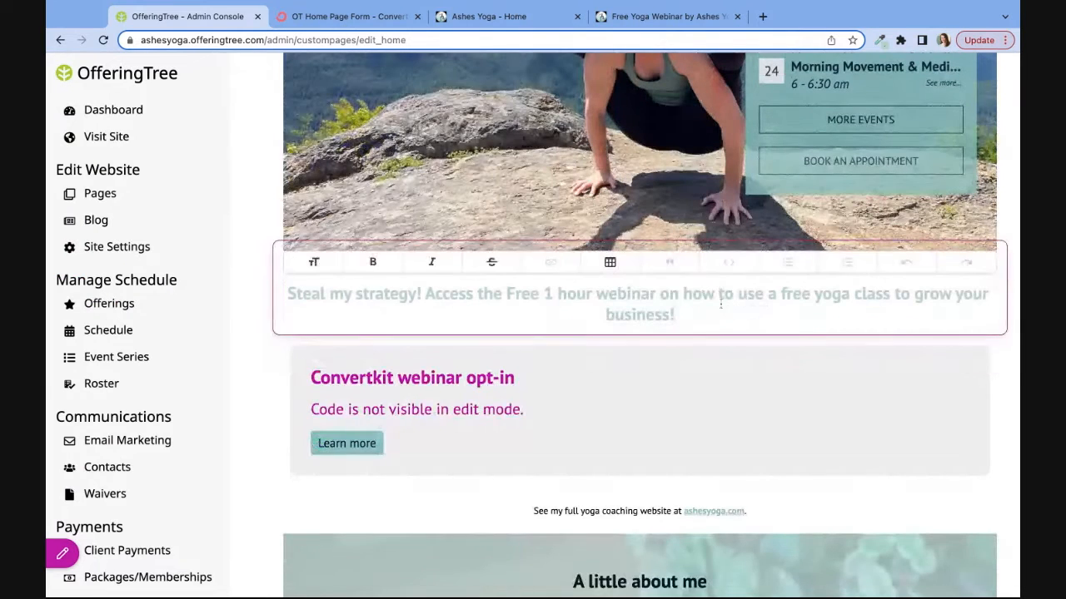
left_click(682, 293)
key("Return")
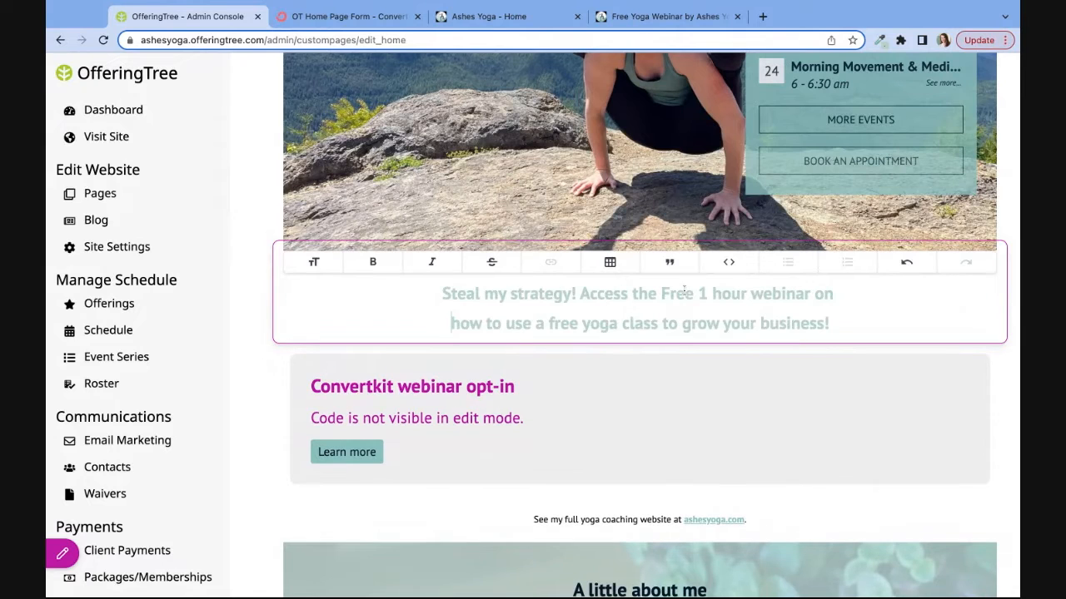
left_click(382, 405)
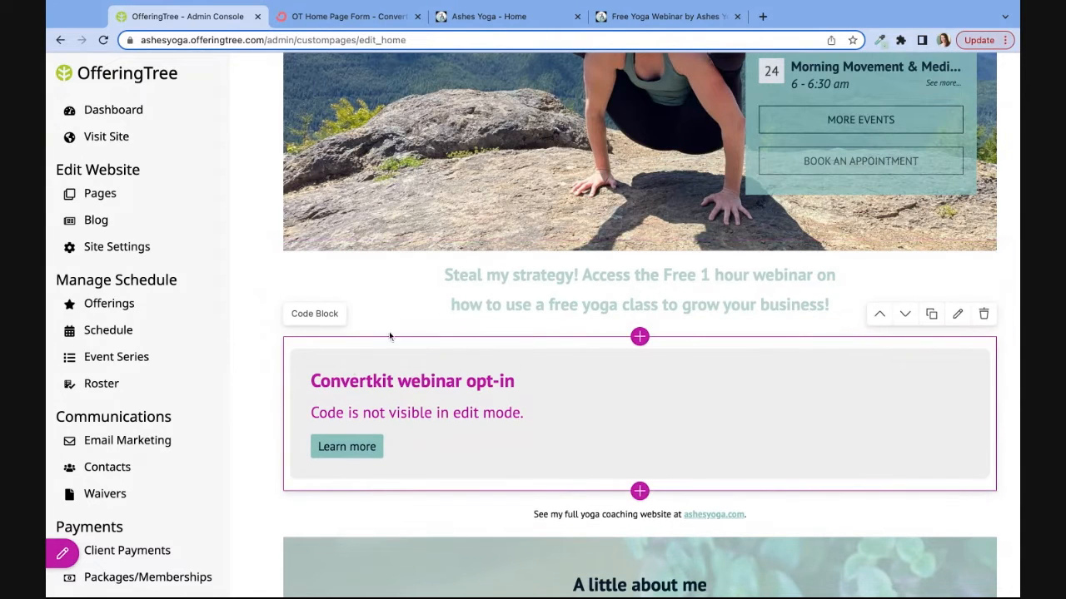
- Set the Convertkit webinar opt-in block's width to 80% in its block style and confirm
left_click(957, 314)
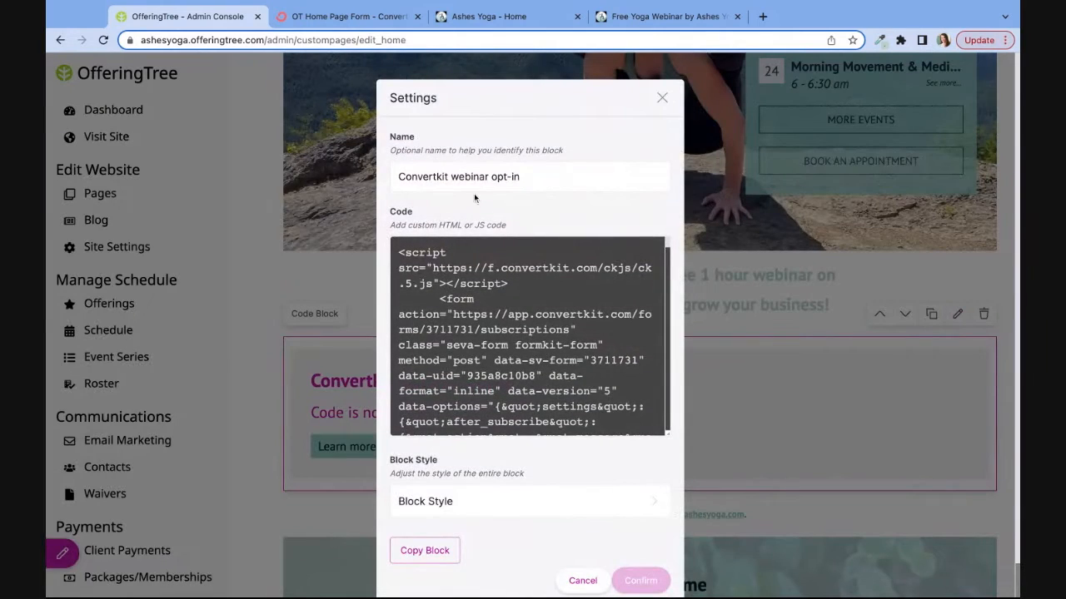
left_click(458, 503)
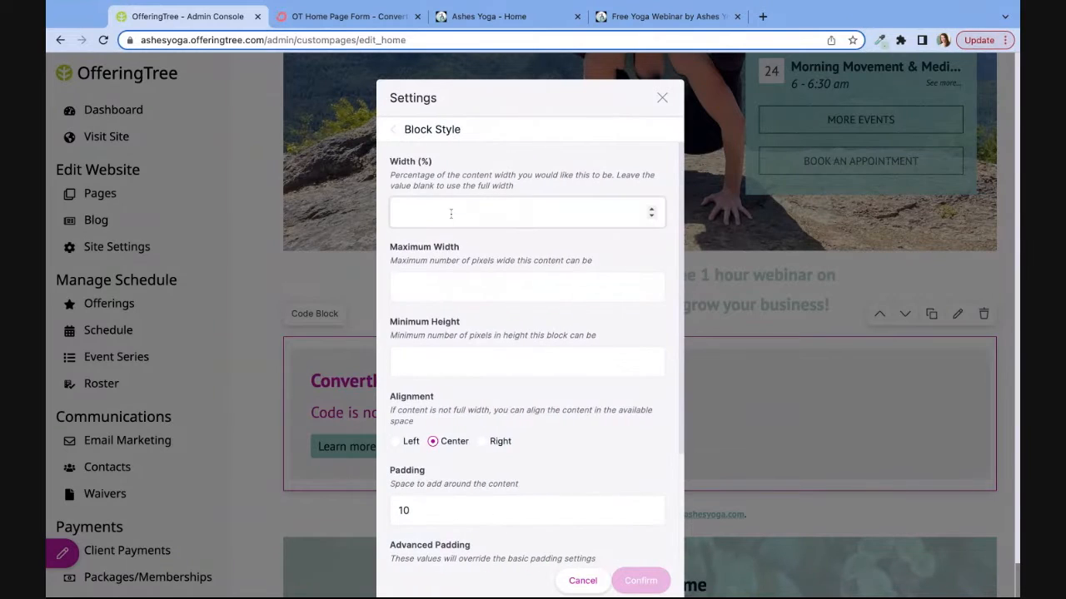
left_click(450, 214)
type("80")
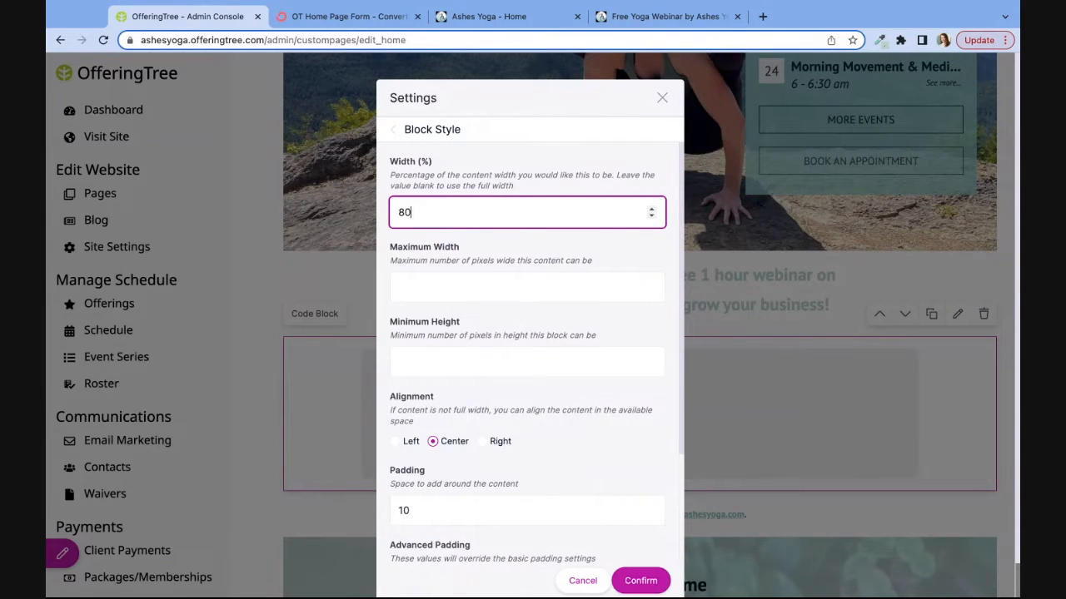
left_click(640, 580)
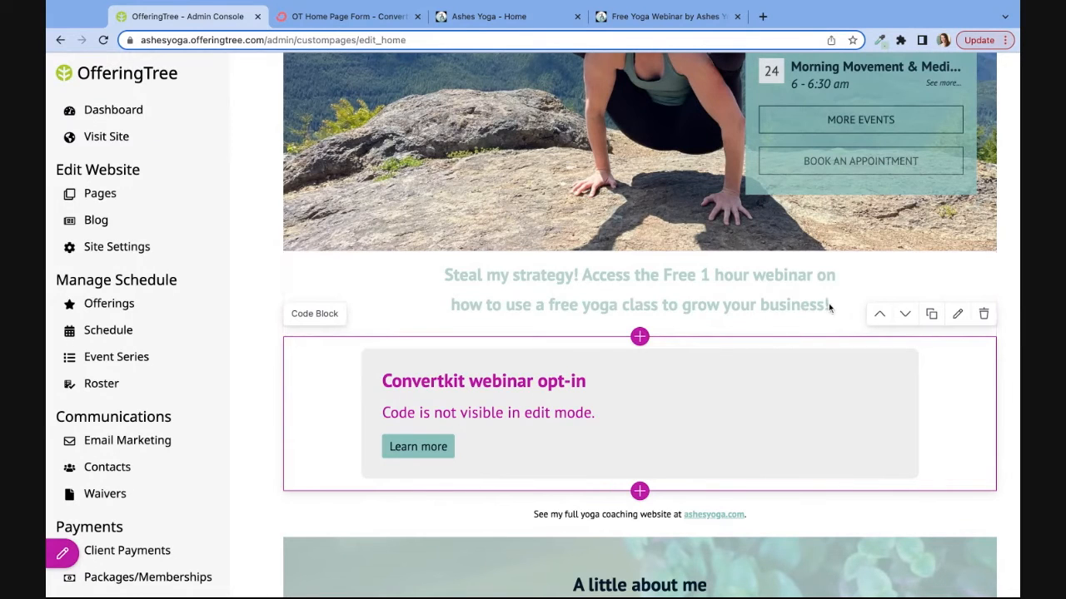
- Add three pointing-down emojis (👇) at the end of the webinar heading, after "grow your business!"
left_click(801, 278)
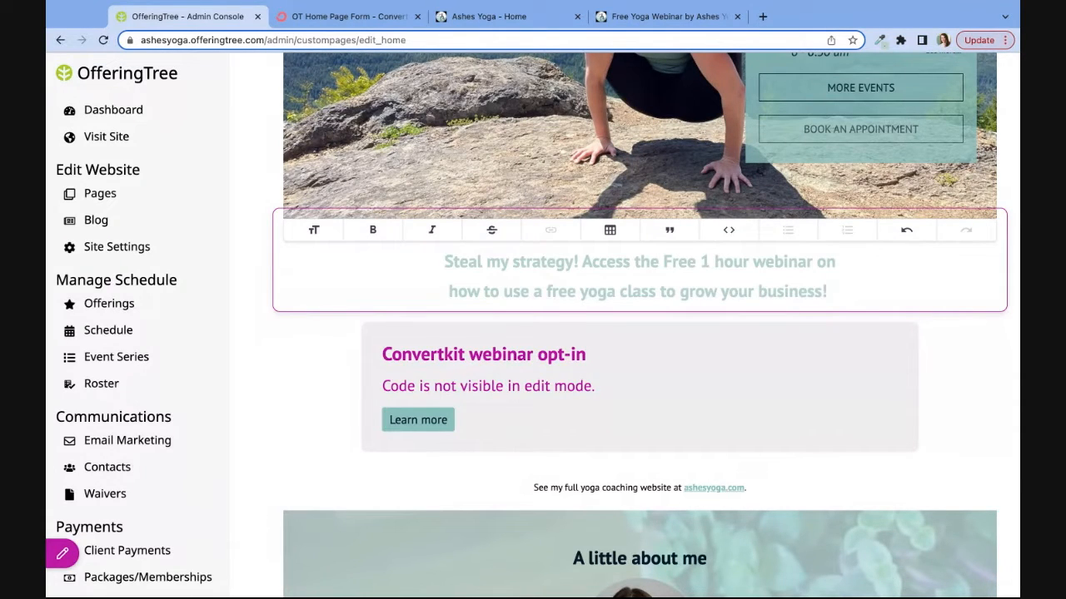
type("👇")
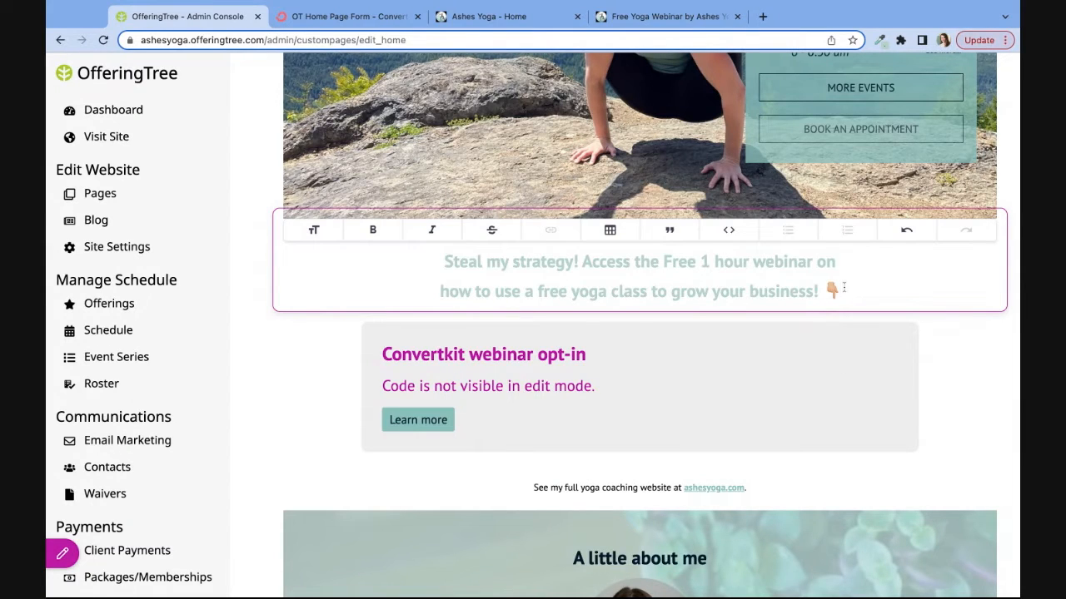
key("shift+Left")
key("super+c")
key("super+v")
key("super+v")
key("super+v")
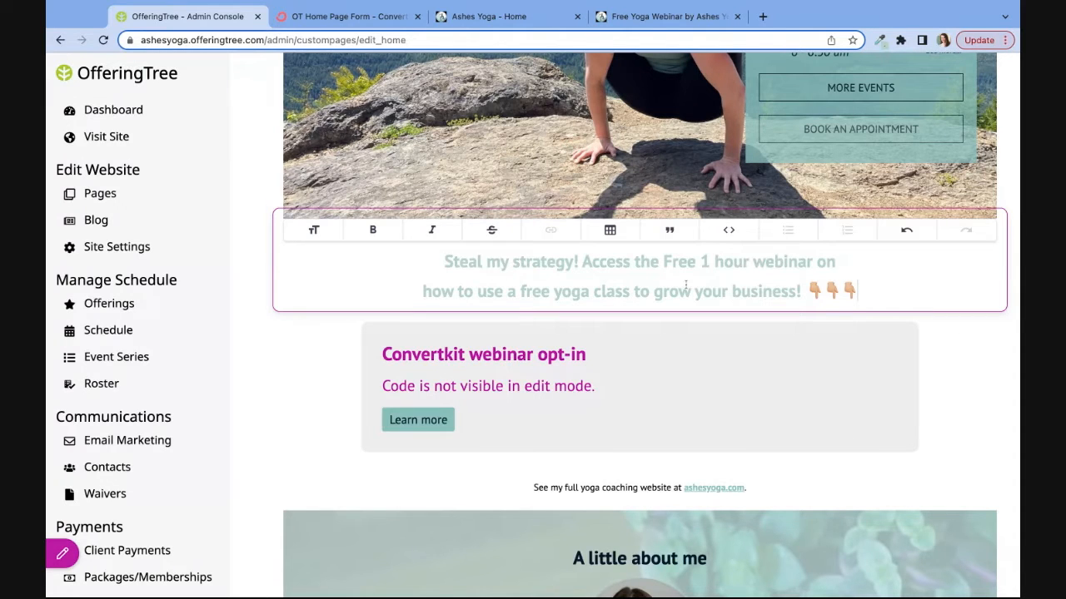
- Save the home page and reload the live Ashes Yoga site to review the heading and sign-up form
left_click(65, 553)
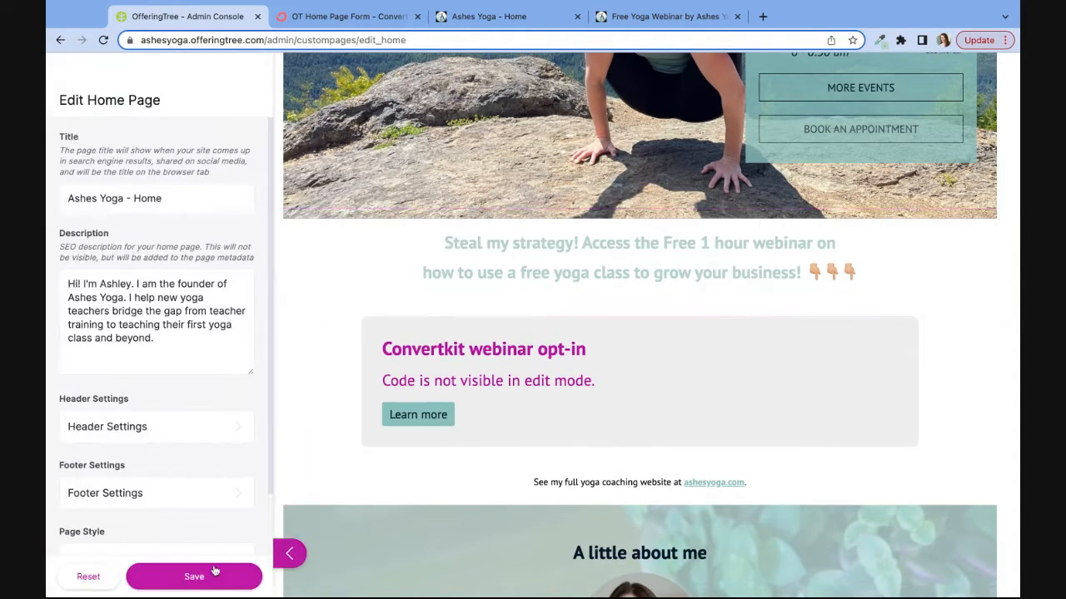
left_click(233, 578)
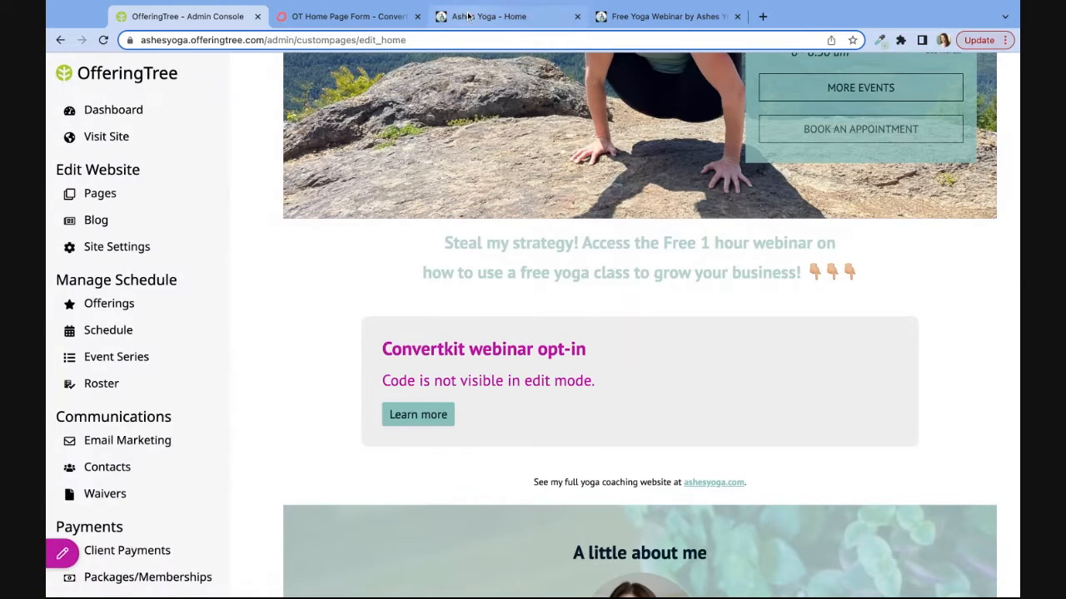
left_click(488, 16)
left_click(193, 40)
key("Return")
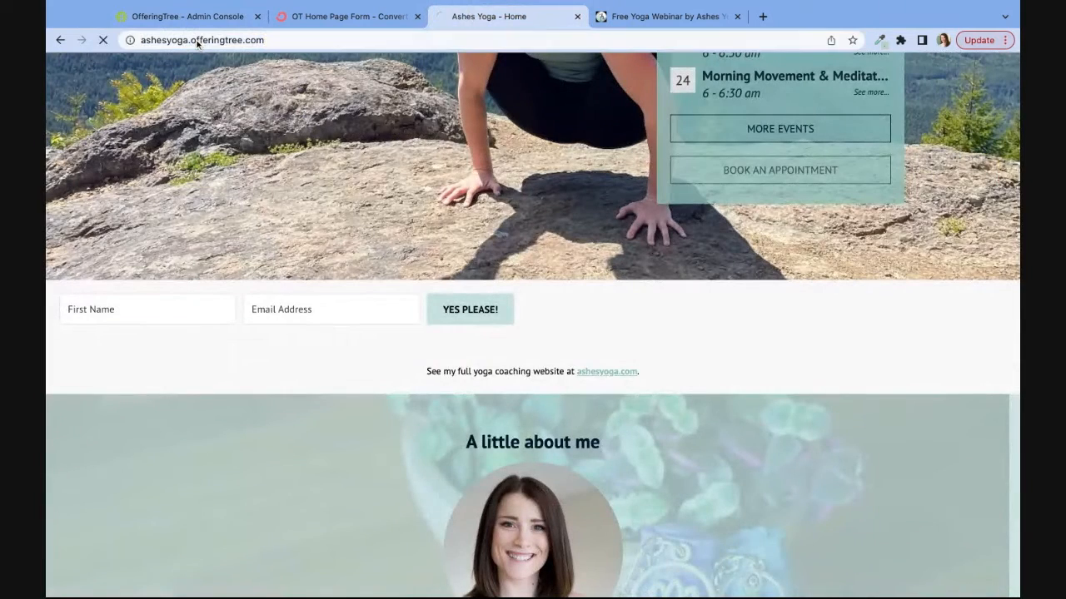
scroll(488, 280, "up", 1)
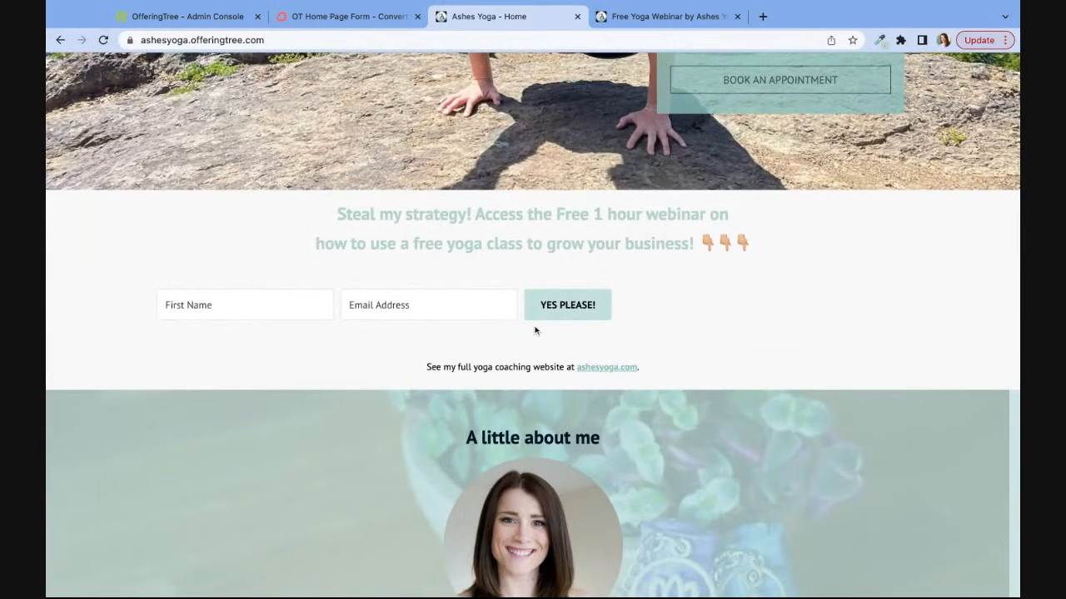
- Return to the home page editor, clear the Convertkit webinar opt-in block's percentage width, and set its maximum width to 800 pixels
left_click(350, 16)
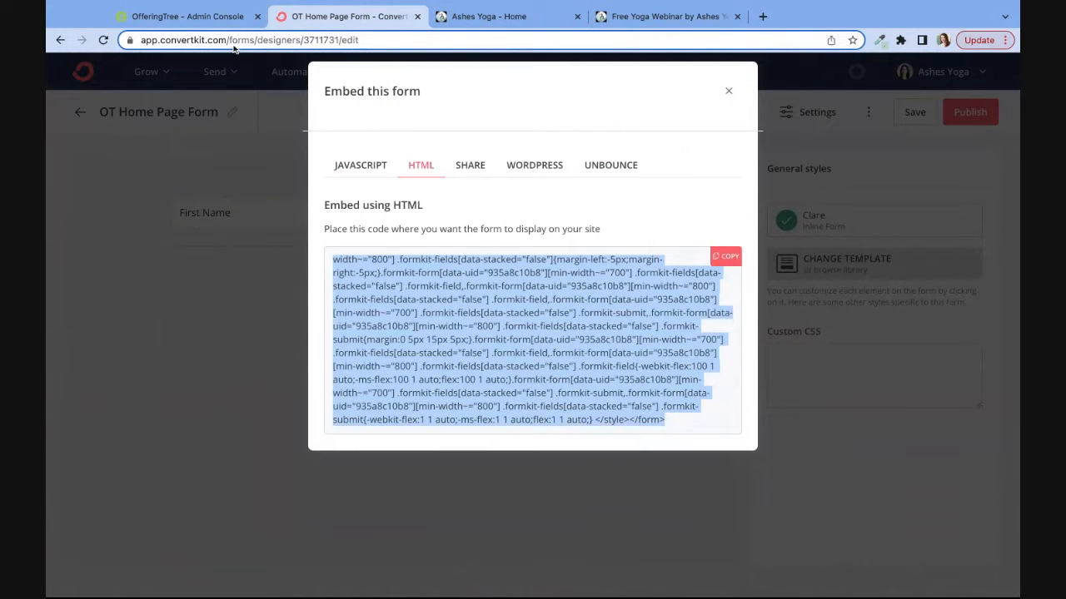
left_click(200, 17)
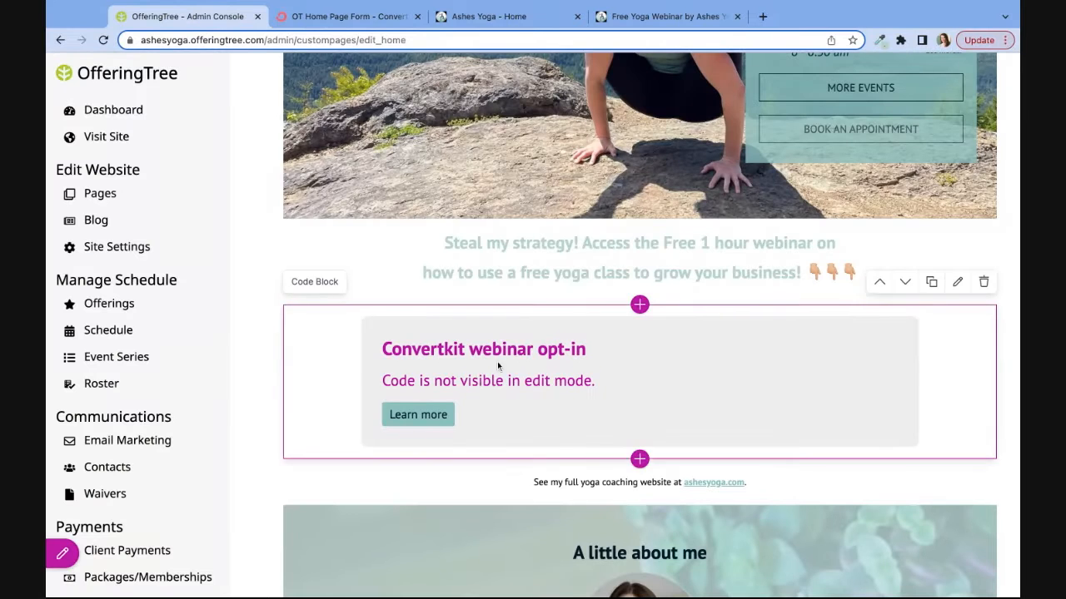
left_click(957, 281)
left_click(467, 502)
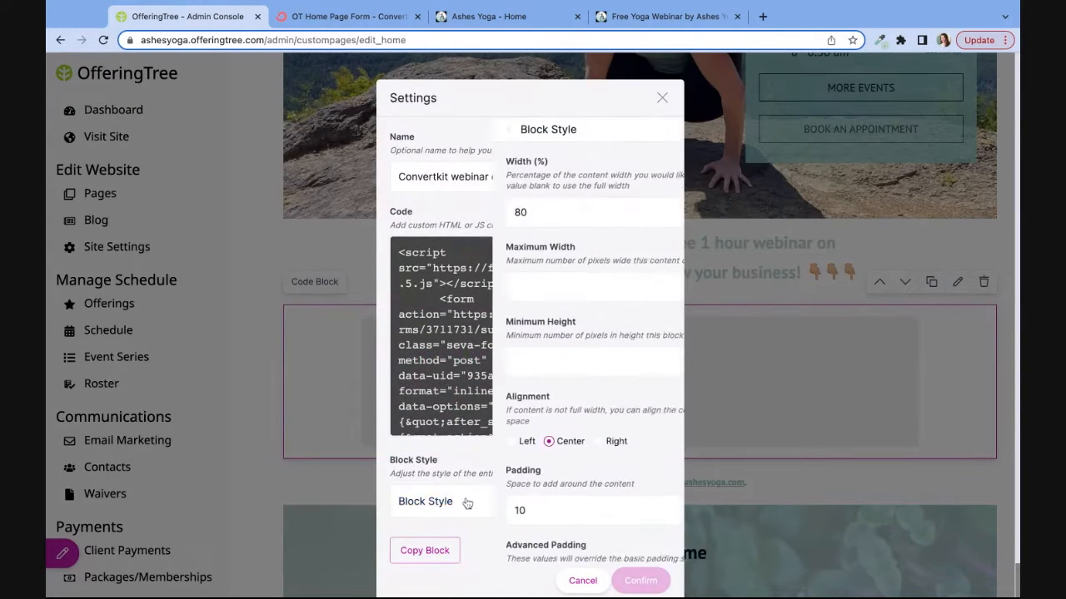
left_click(454, 213)
key("BackSpace")
key("BackSpace")
left_click(457, 279)
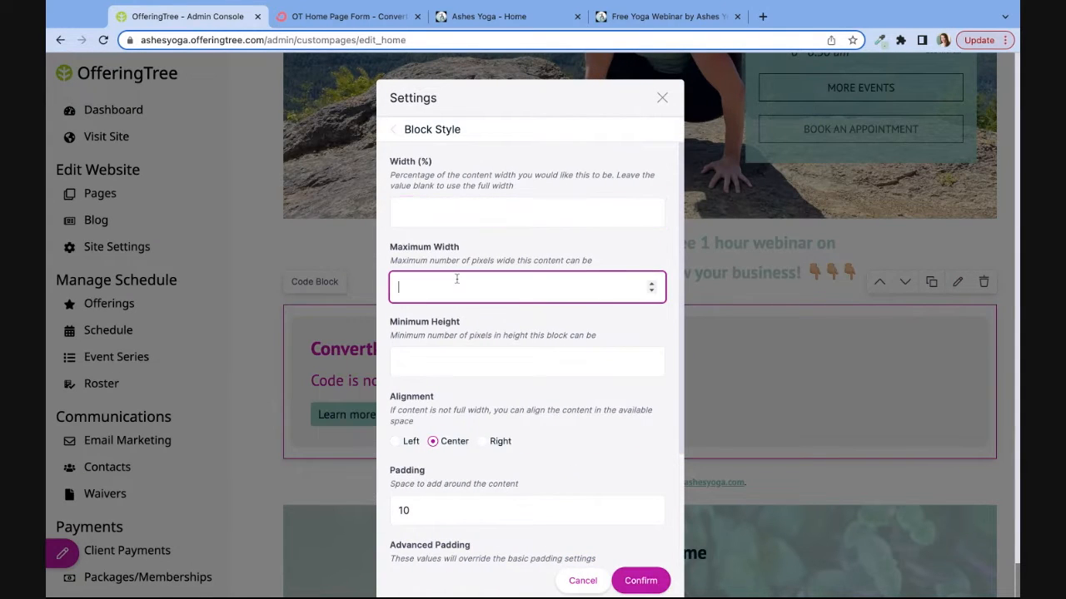
type("800")
left_click(640, 580)
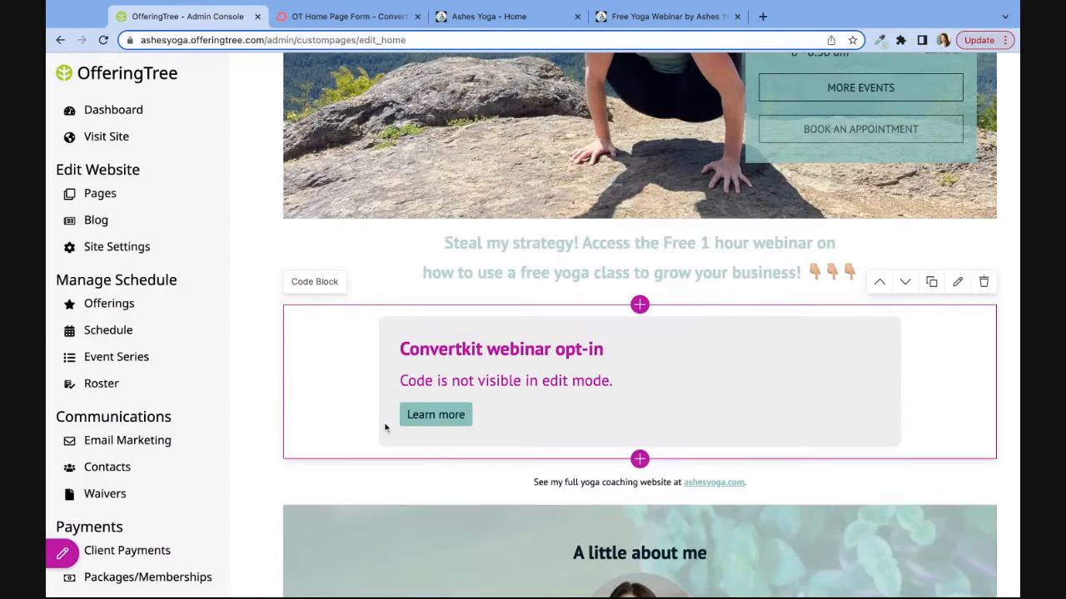
- Save the home page with its resized opt-in block and reload the live Ashes Yoga home page
left_click(62, 553)
left_click(209, 577)
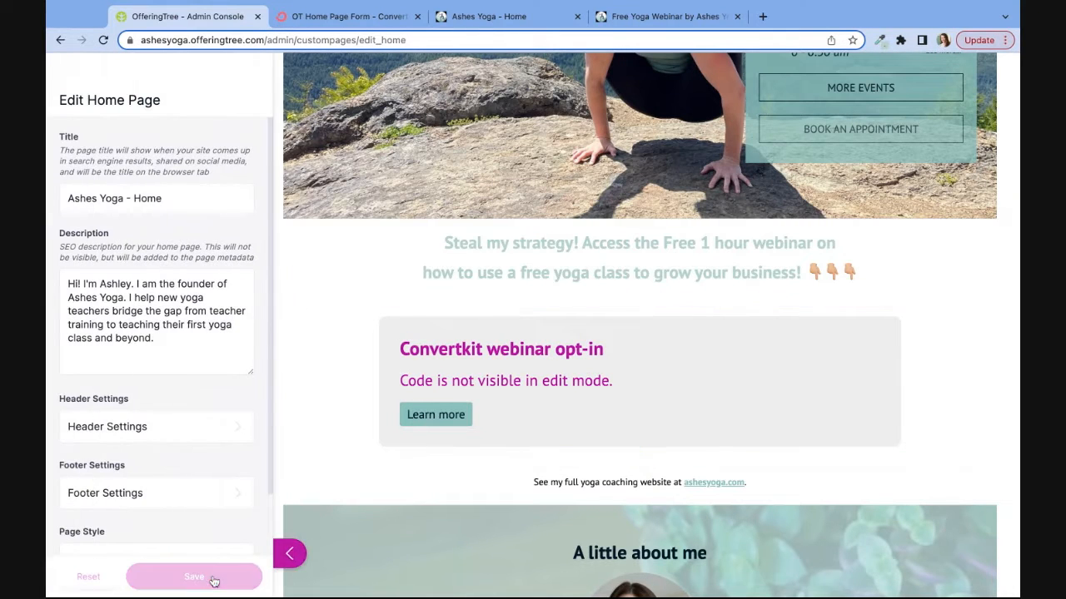
left_click(489, 15)
key("super+r")
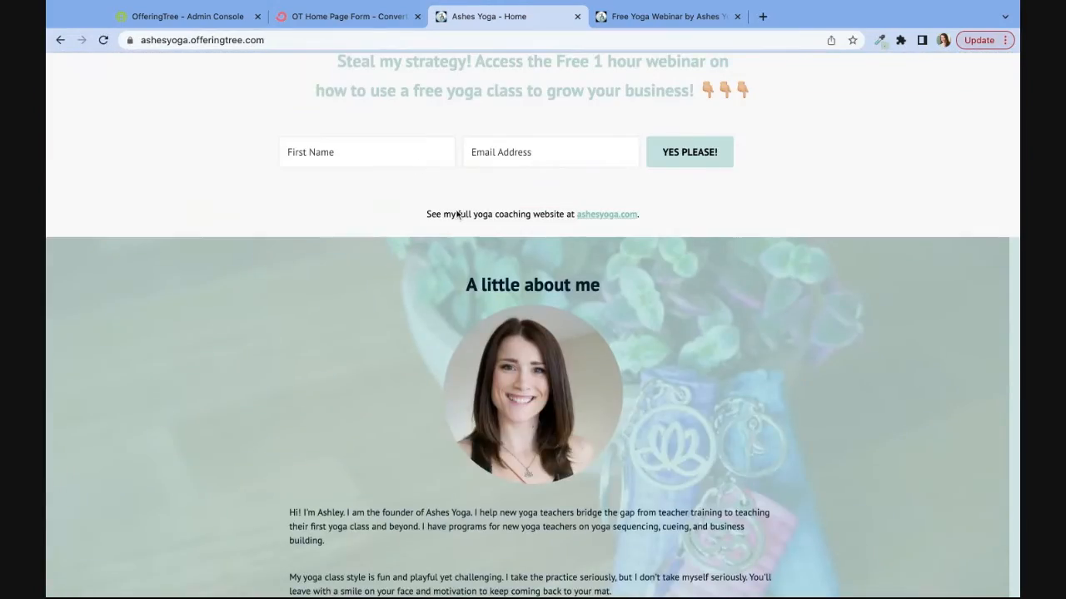
- Examine the live home page's hero area, webinar heading and sign-up form, about section and the workbook form near the footer
scroll(456, 215, "up", 5)
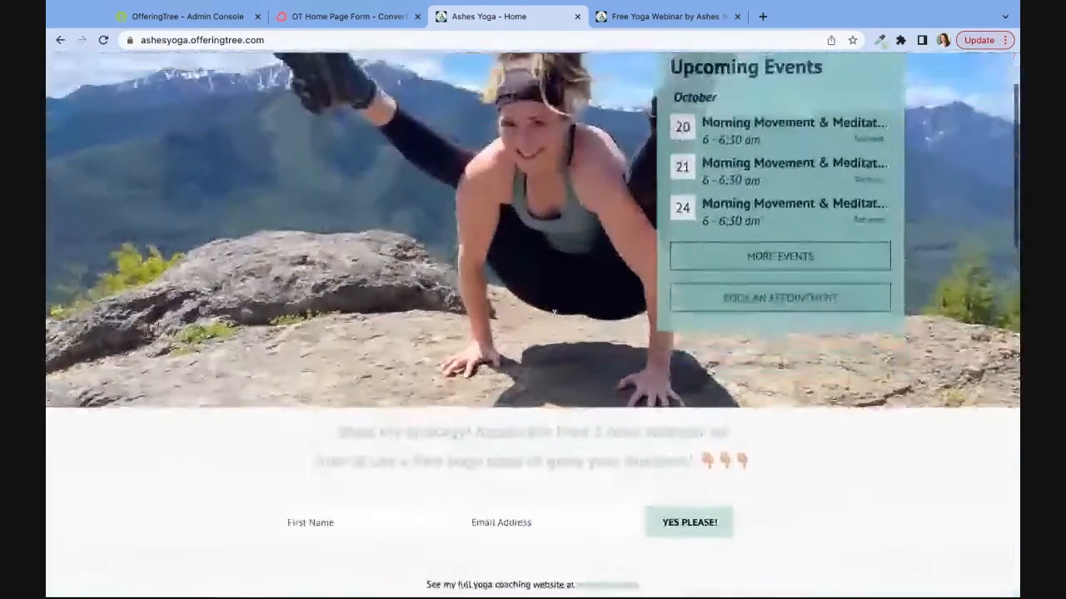
scroll(554, 314, "down", 3)
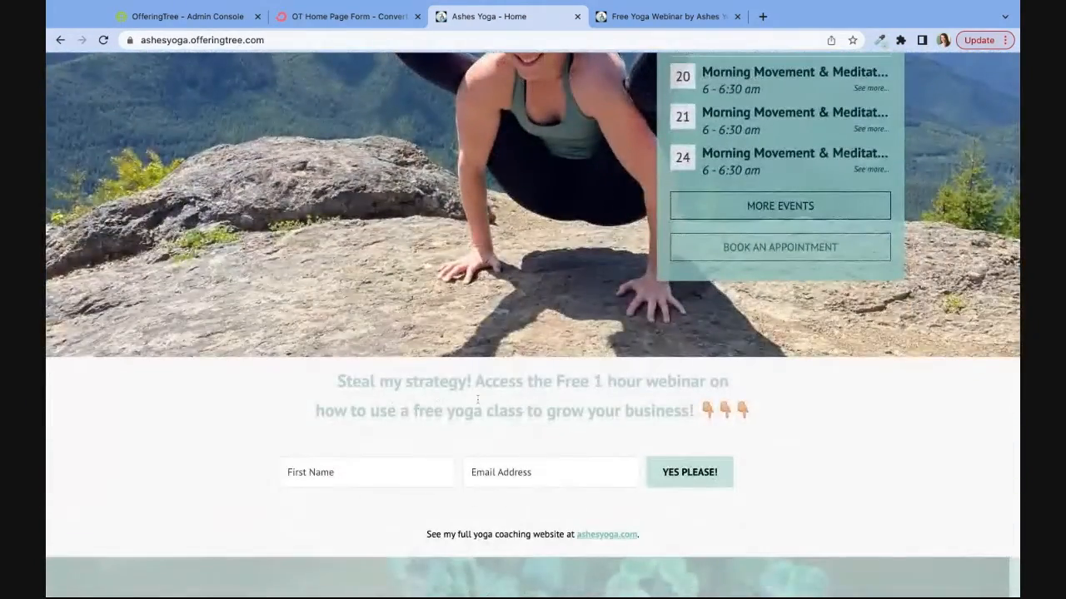
scroll(459, 411, "up", 3)
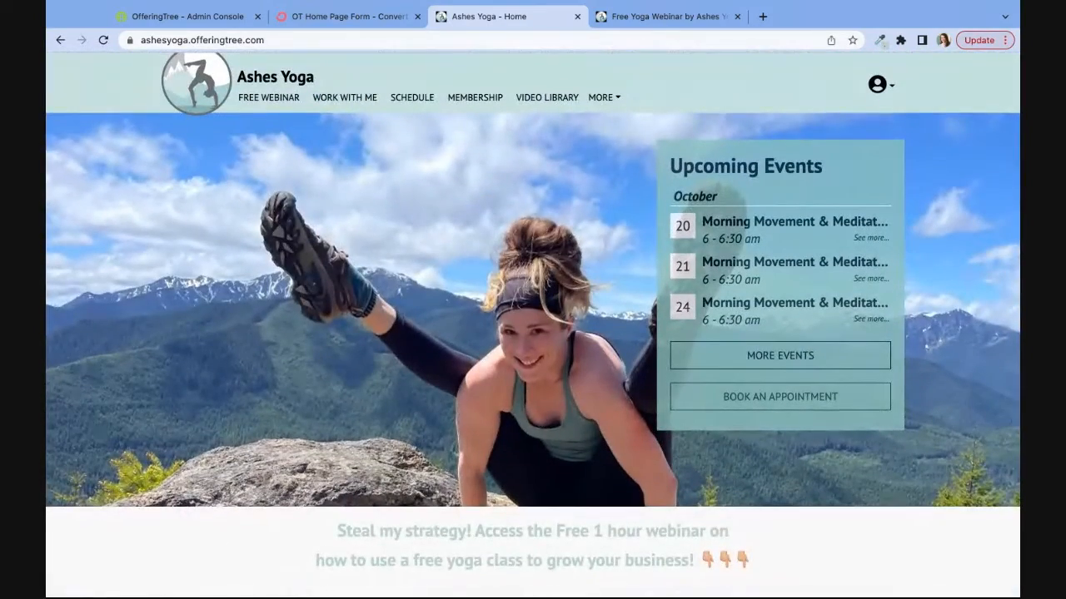
scroll(483, 463, "down", 3)
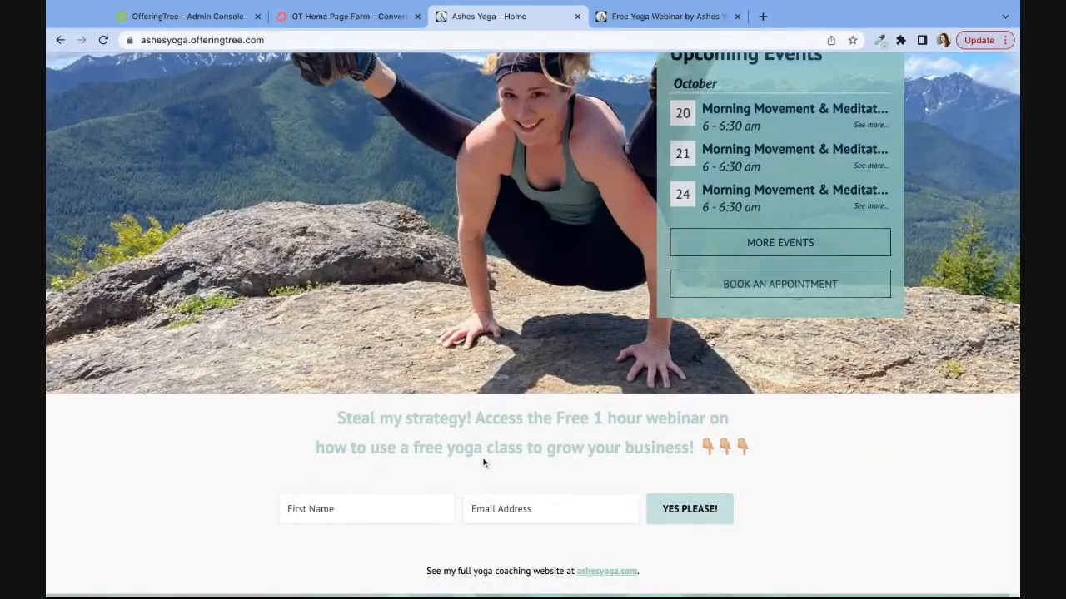
scroll(484, 463, "down", 10)
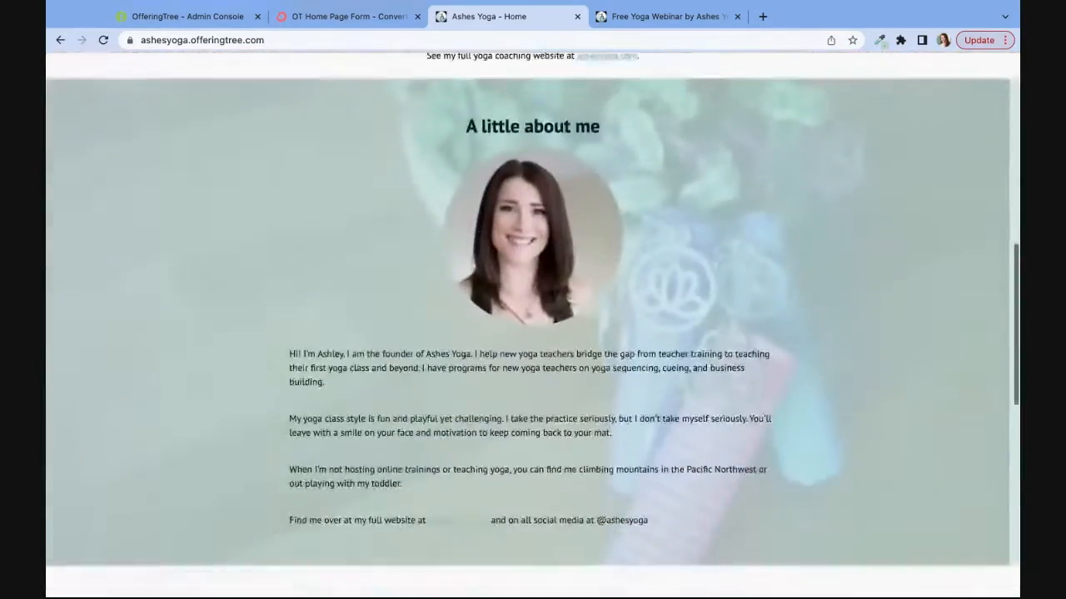
scroll(533, 325, "down", 8)
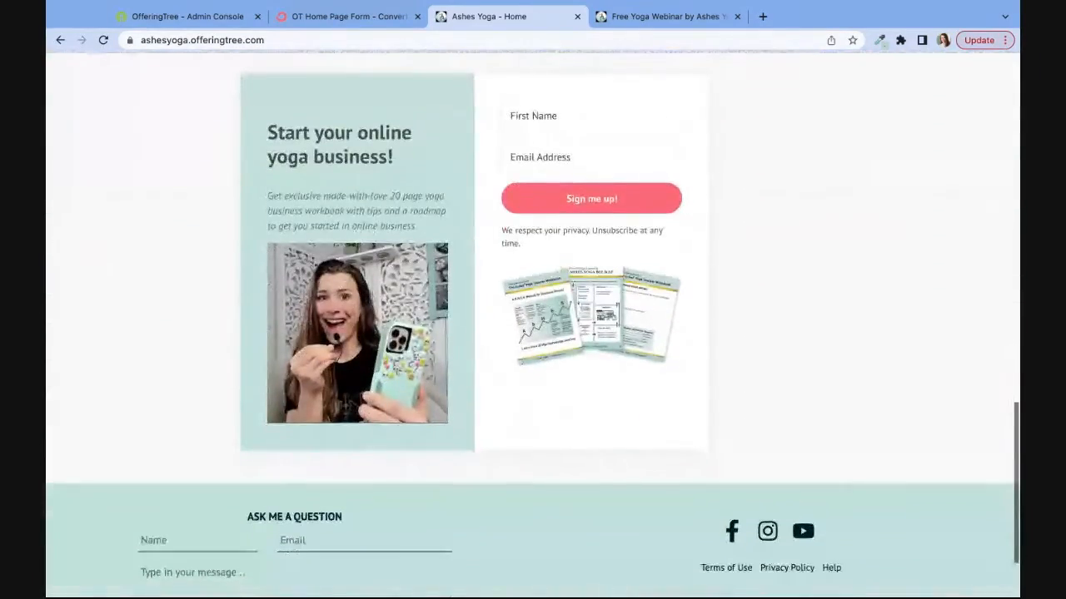
scroll(676, 454, "up", 2)
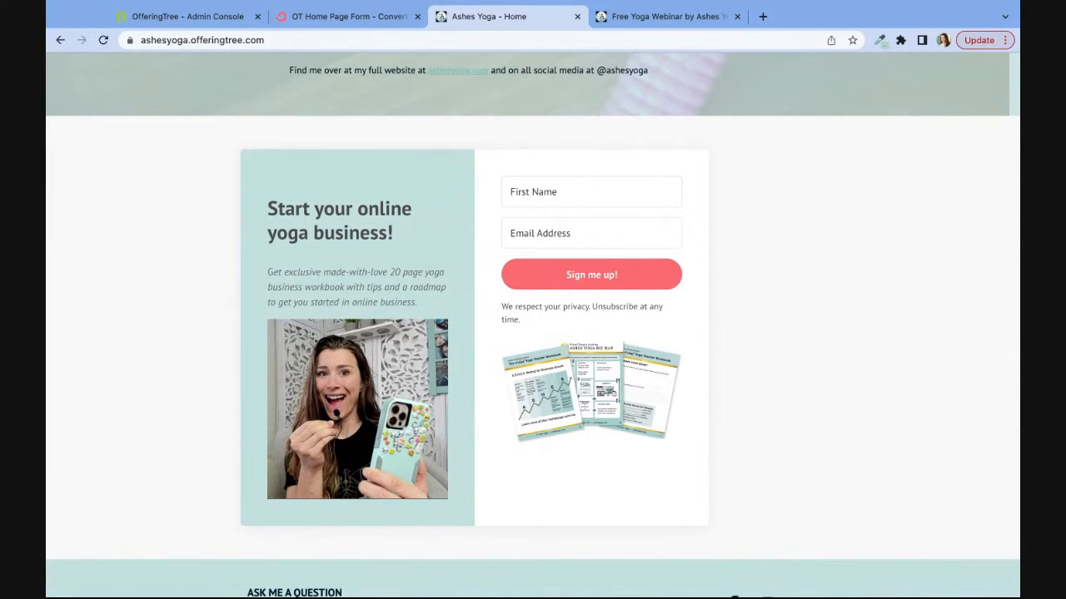
scroll(533, 325, "up", 20)
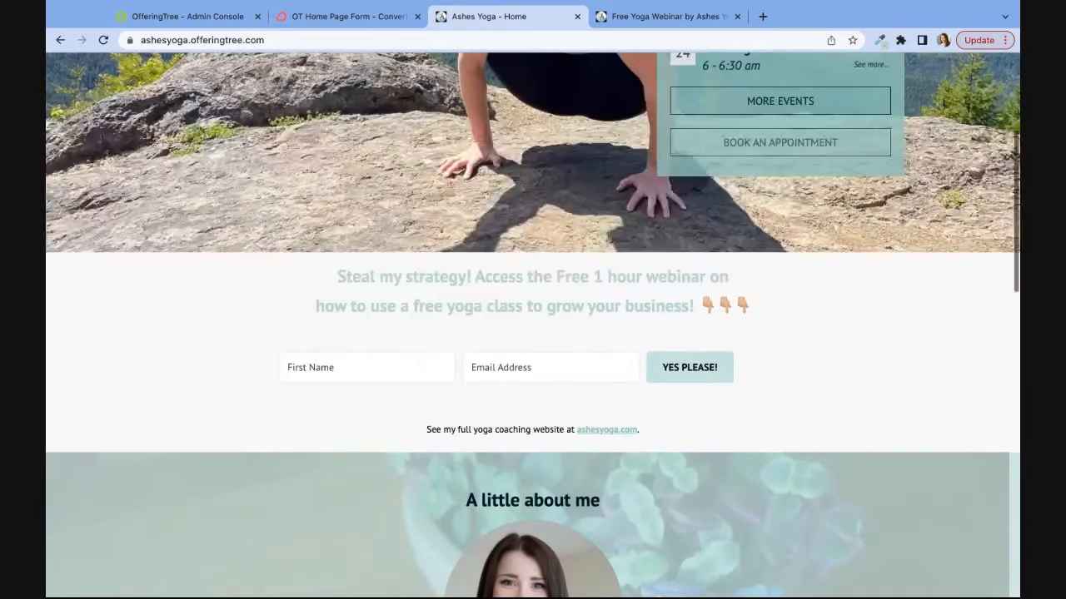
scroll(681, 406, "up", 5)
- View the site's Free Webinar page, return to the home page and review its webinar sign-up form again
left_click(260, 103)
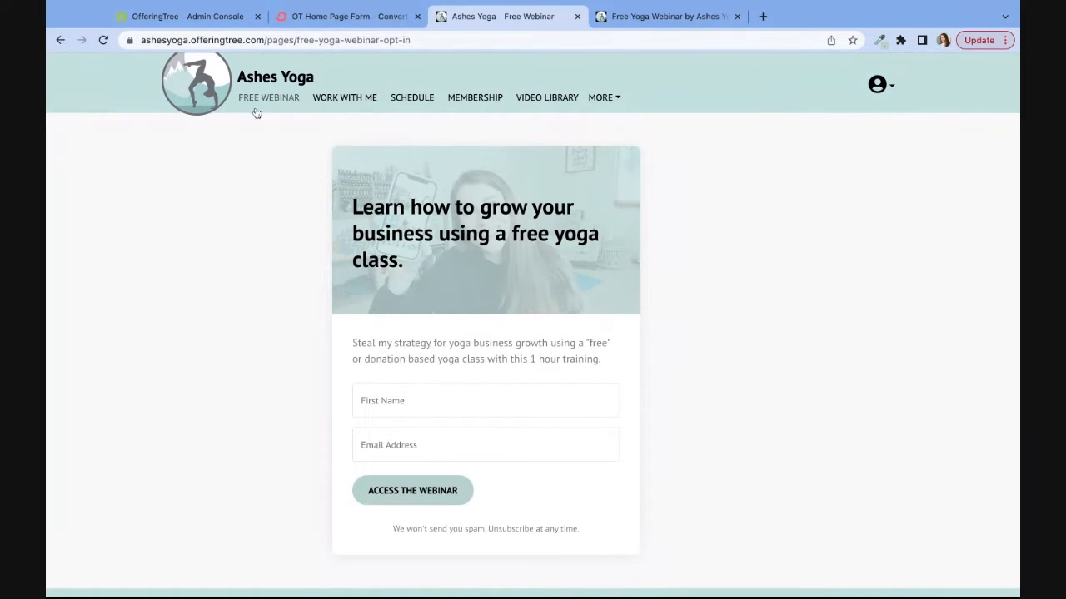
left_click(206, 105)
scroll(544, 256, "down", 3)
scroll(545, 255, "down", 1)
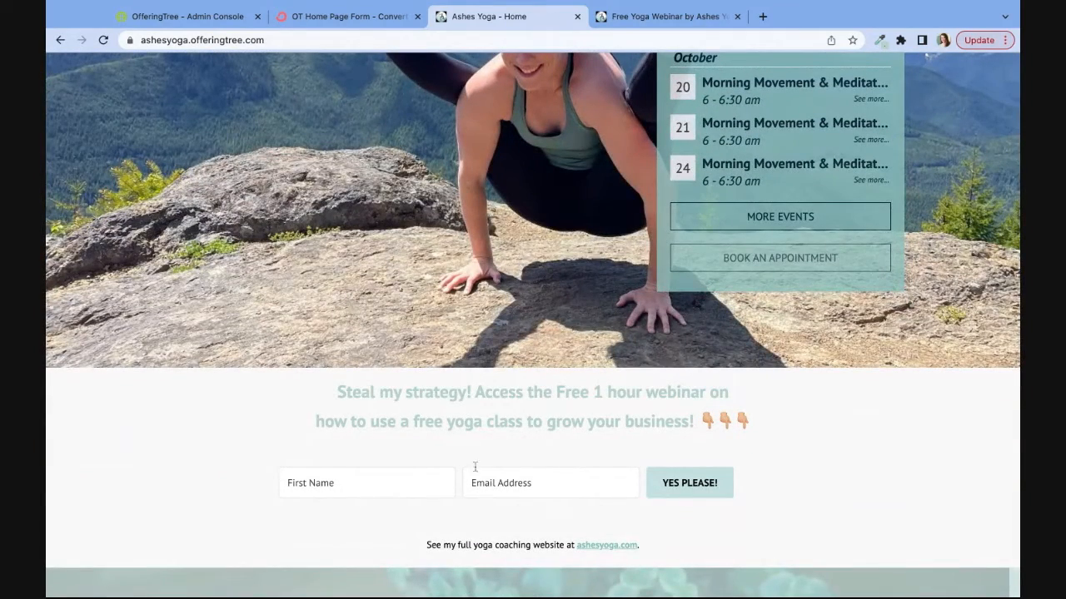
scroll(627, 413, "up", 3)
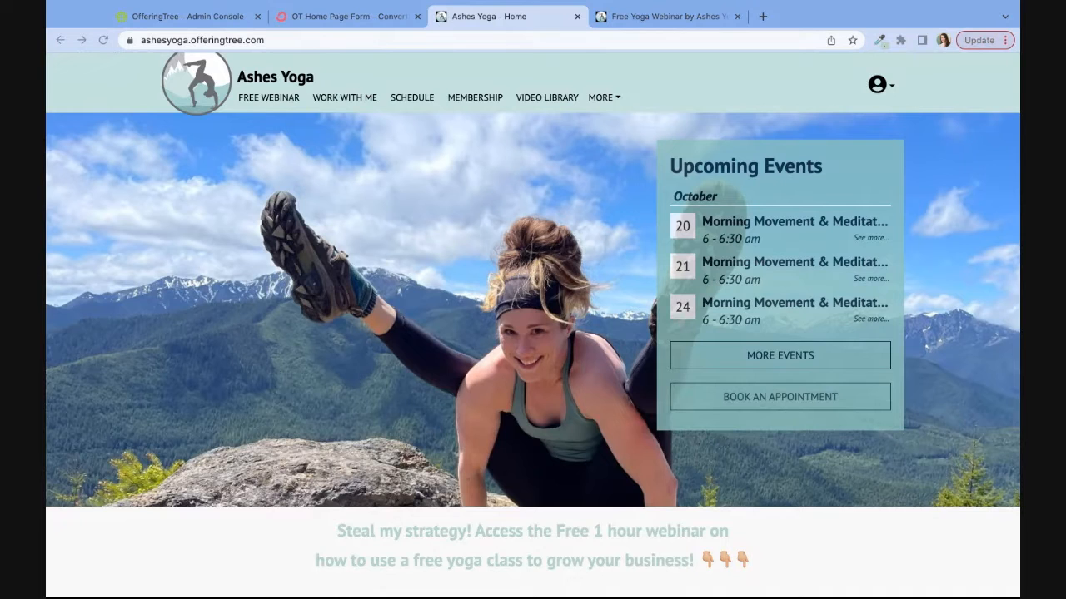
- Switch to ConvertKit, leave the OT Home Page Form, and open the OT Pop Up Free Yoga Webinar form from the forms list
left_click(310, 19)
left_click(728, 91)
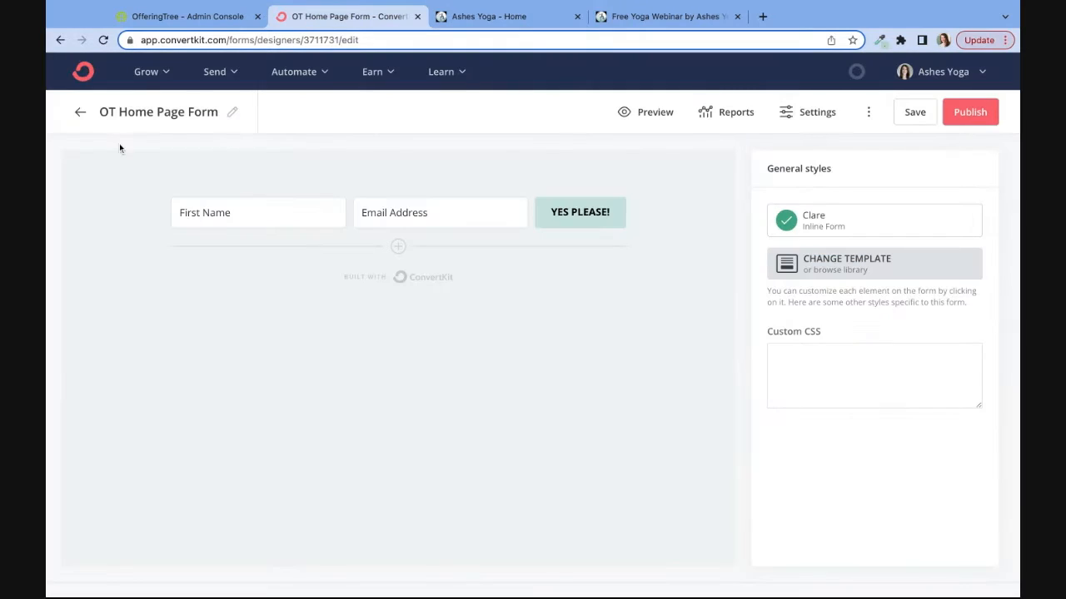
left_click(79, 114)
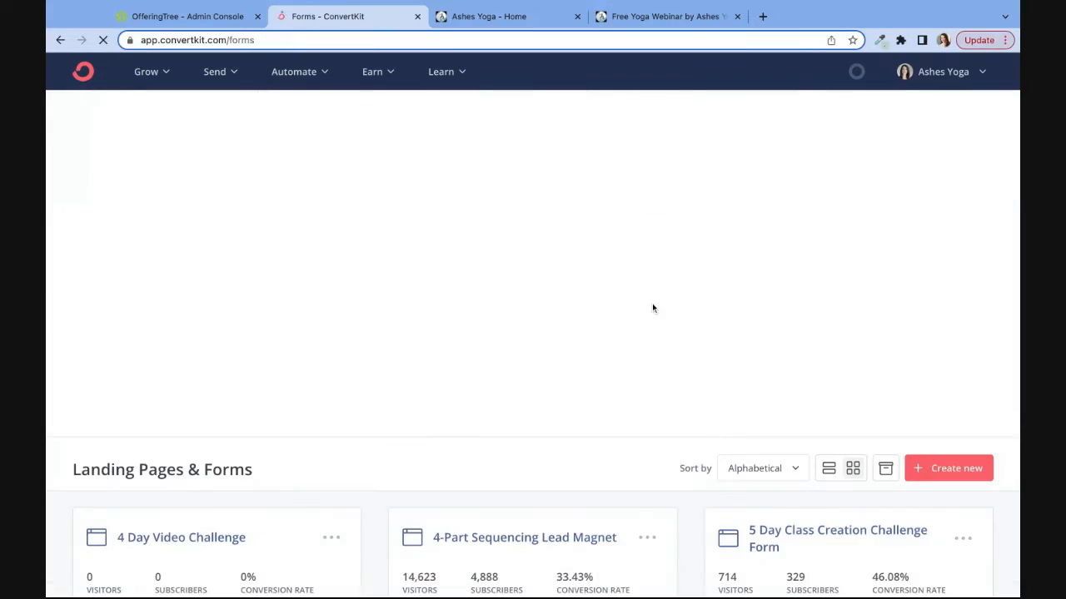
scroll(742, 487, "down", 3)
scroll(743, 486, "down", 5)
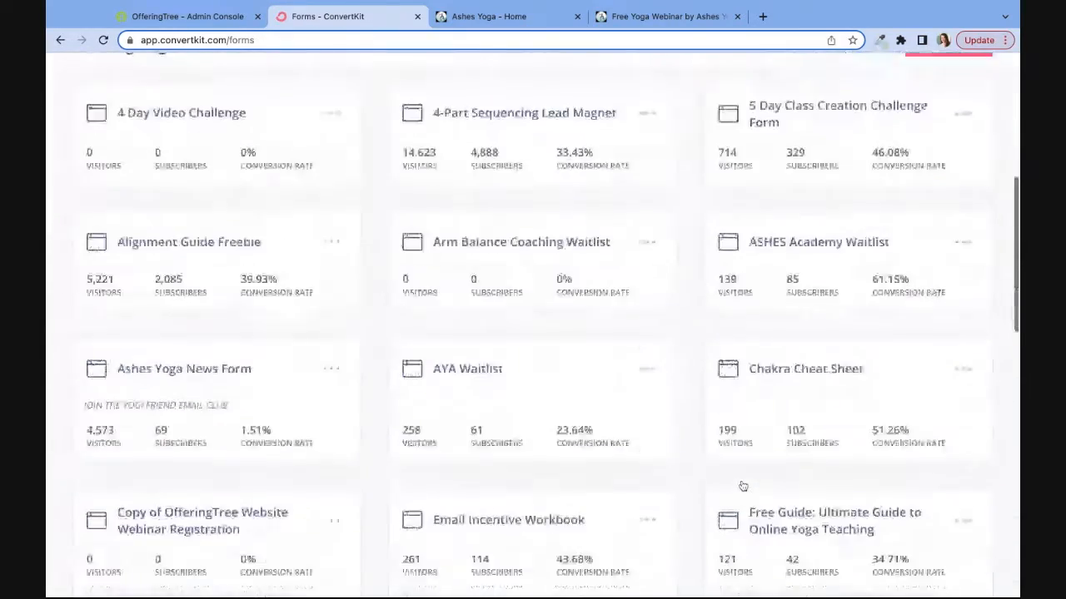
scroll(667, 439, "down", 1)
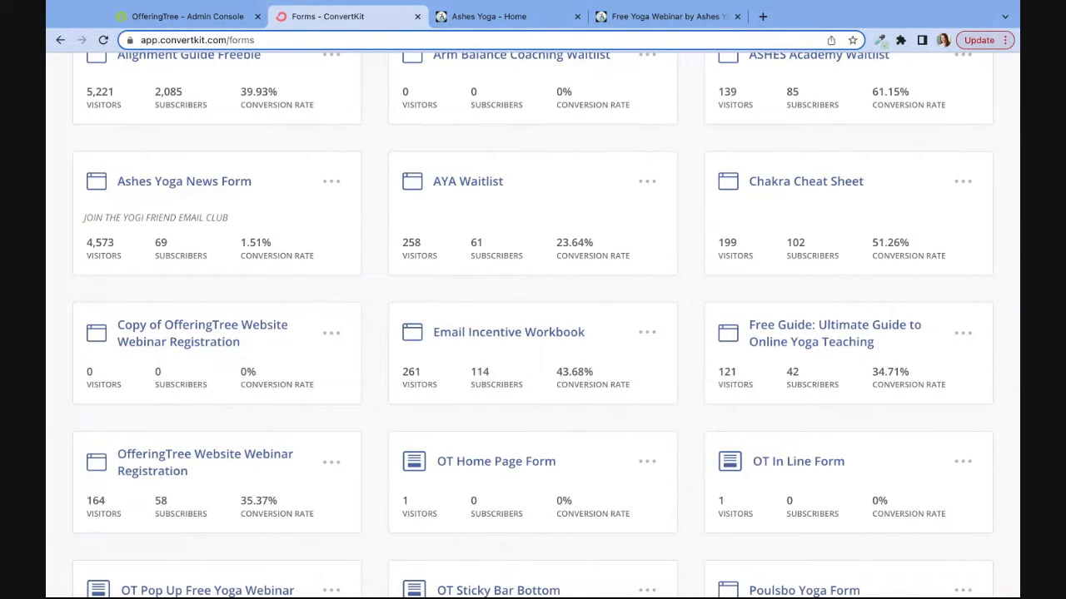
scroll(545, 324, "down", 2)
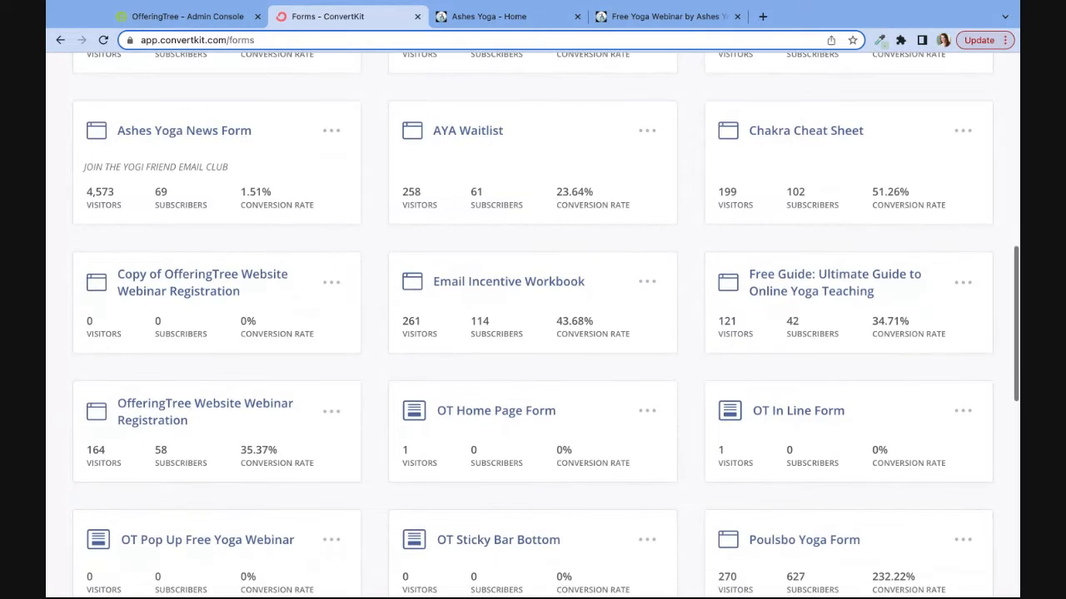
scroll(207, 452, "down", 1)
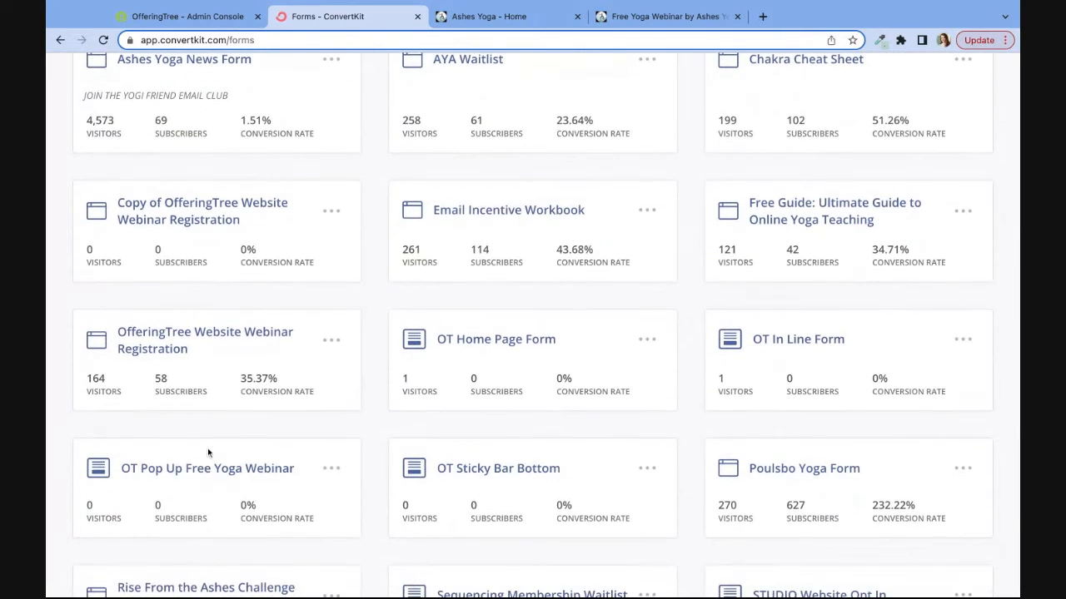
left_click(209, 476)
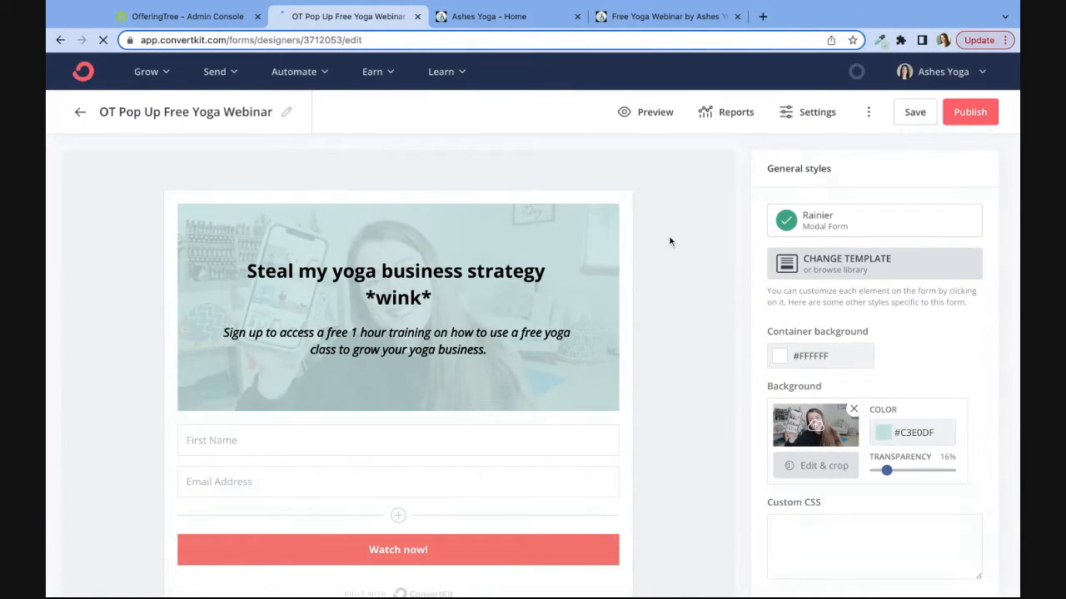
scroll(670, 241, "down", 2)
scroll(670, 241, "up", 1)
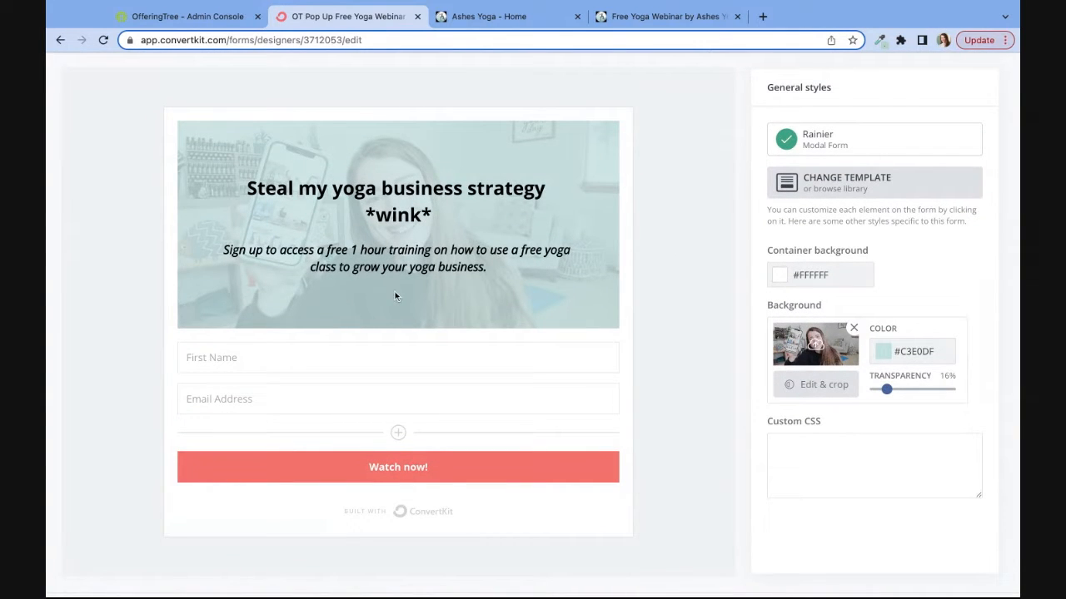
scroll(395, 296, "up", 2)
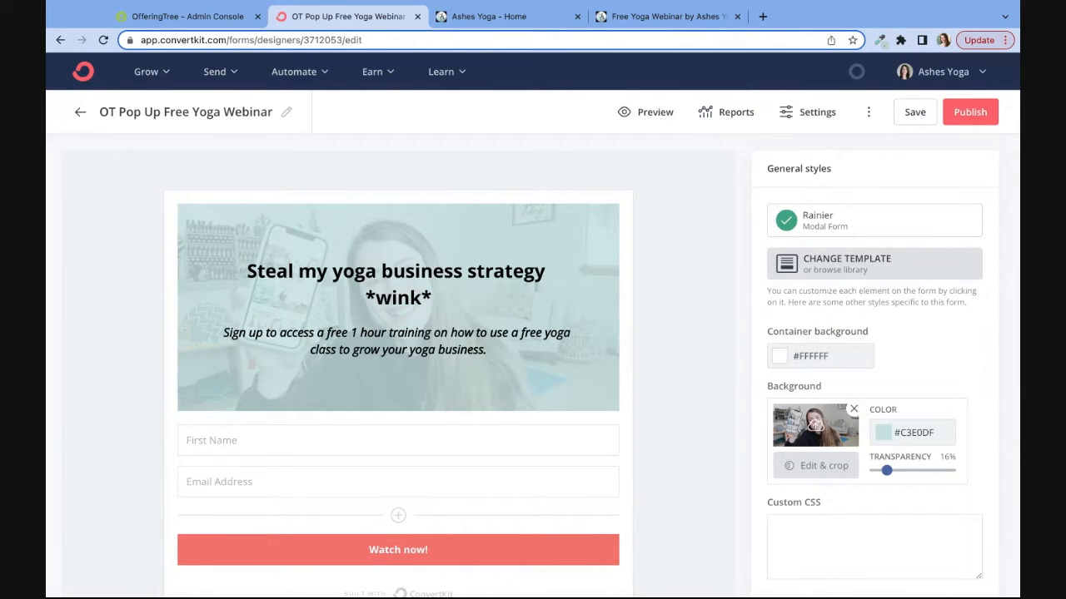
- In the pop-up form's settings, set the Timing display option to 3 seconds on the page
left_click(803, 114)
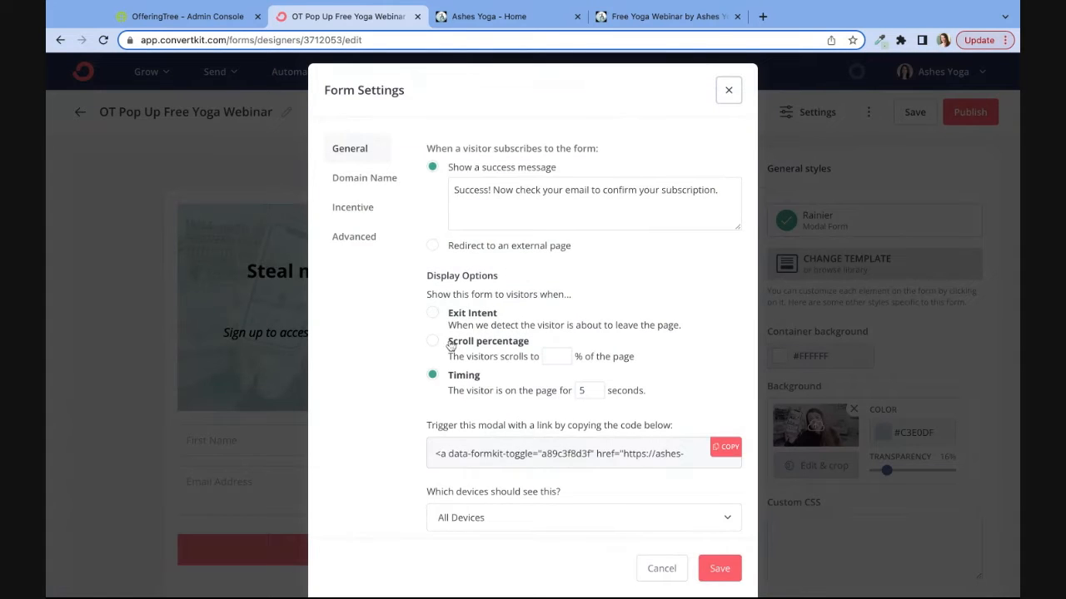
scroll(486, 370, "down", 2)
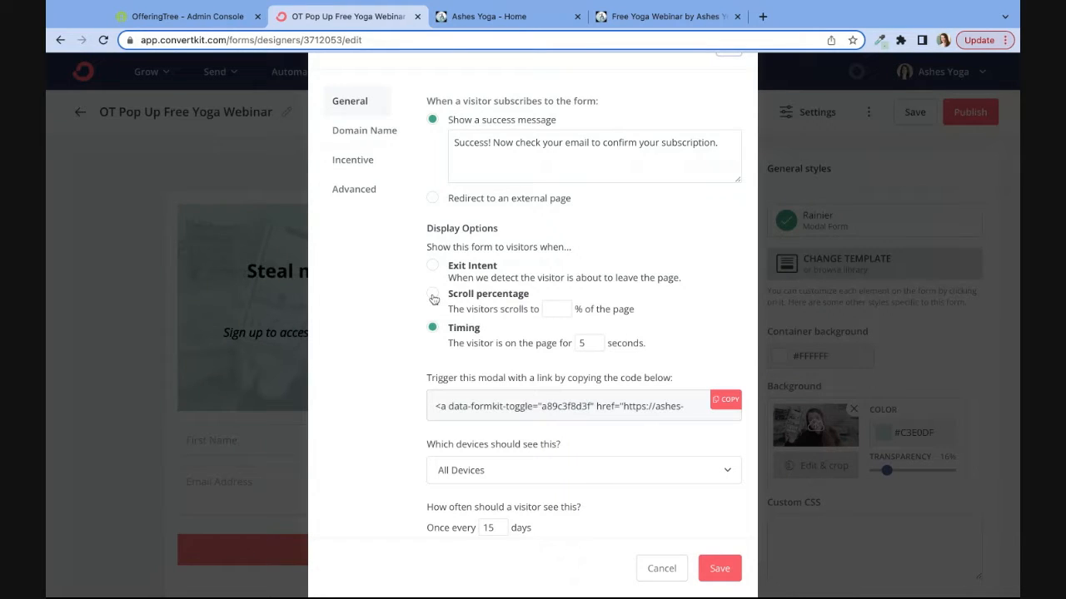
scroll(434, 345, "down", 1)
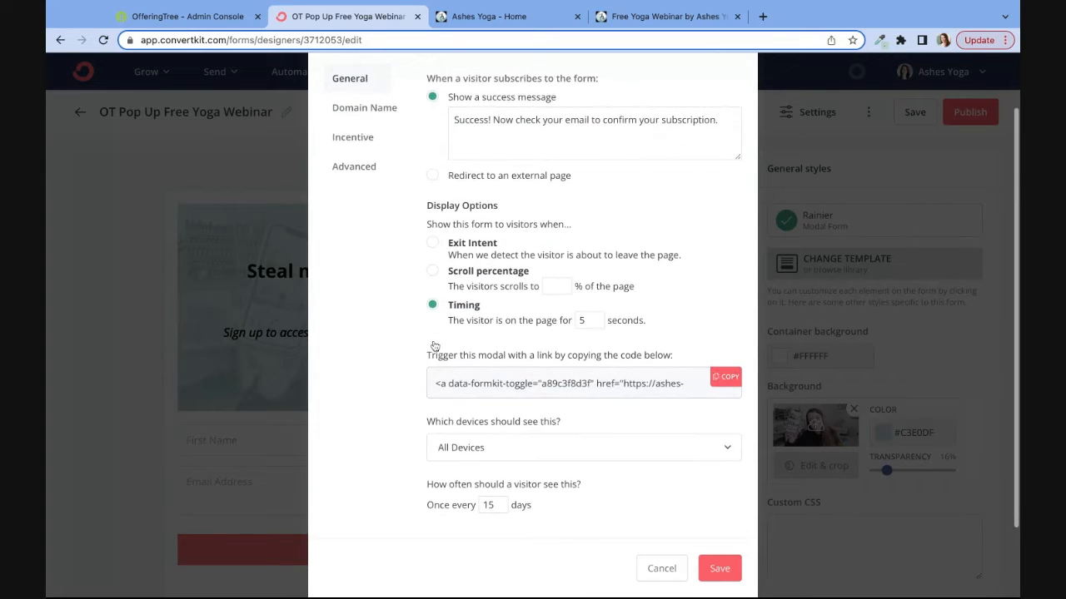
double_click(582, 321)
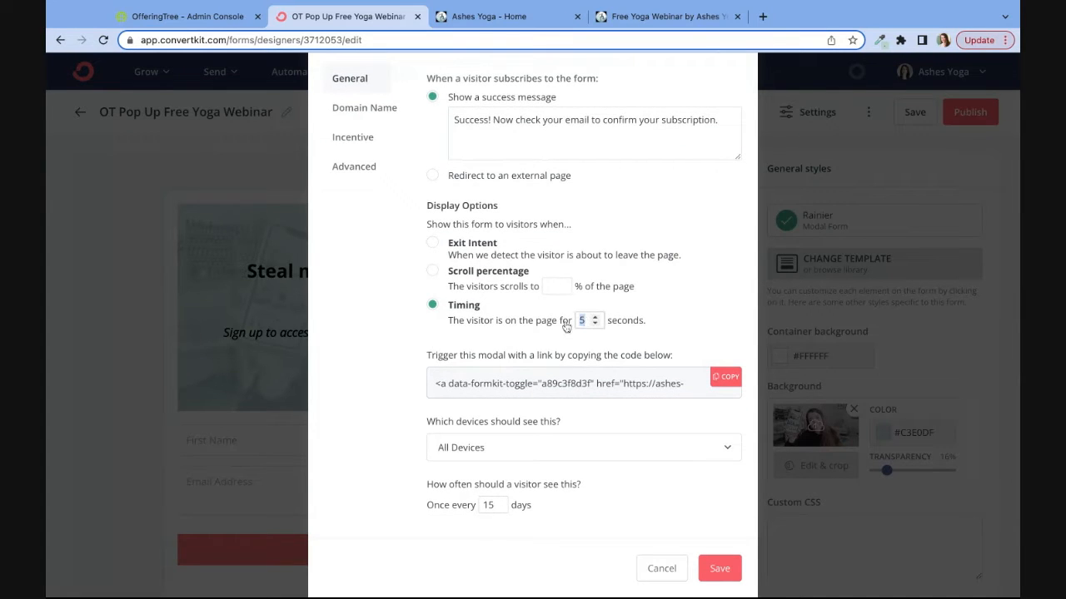
type("3")
scroll(574, 333, "down", 2)
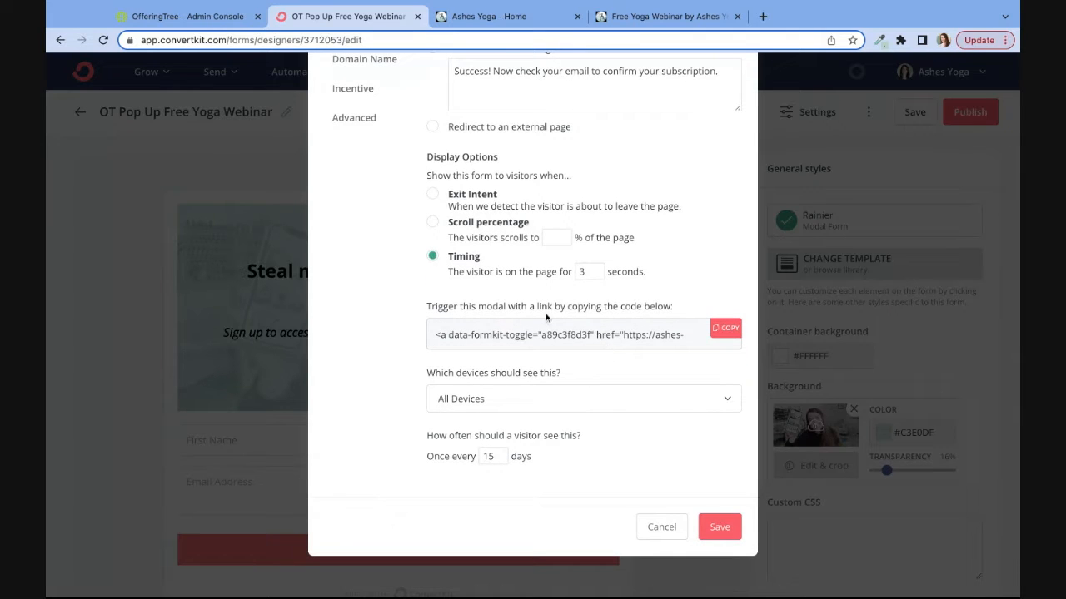
- Set the pop-up to show to each visitor once every 7 days and check the device options, keeping All Devices
scroll(529, 399, "down", 1)
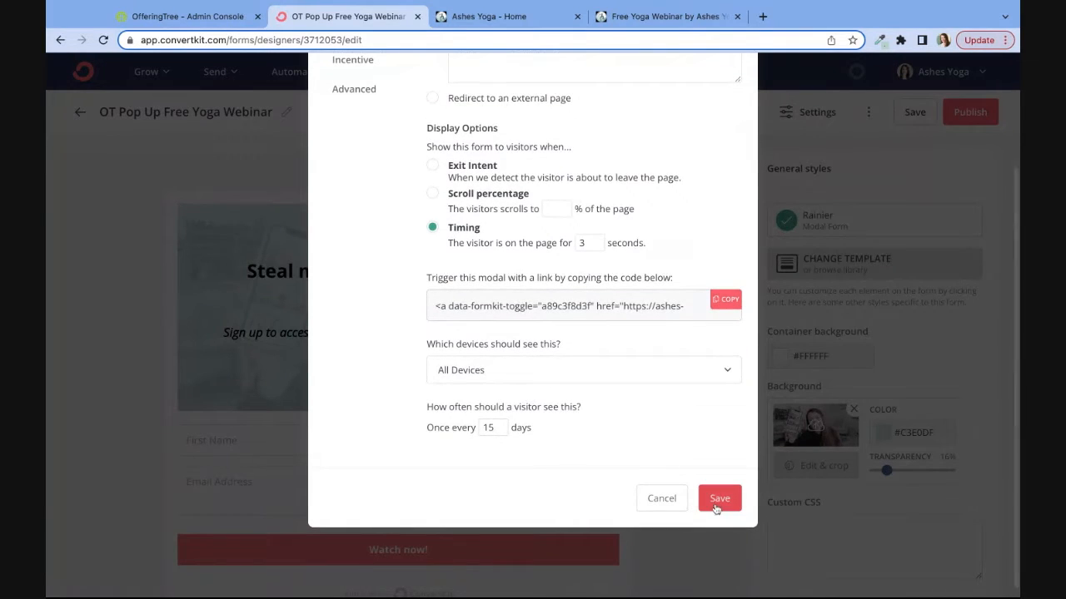
left_click(498, 431)
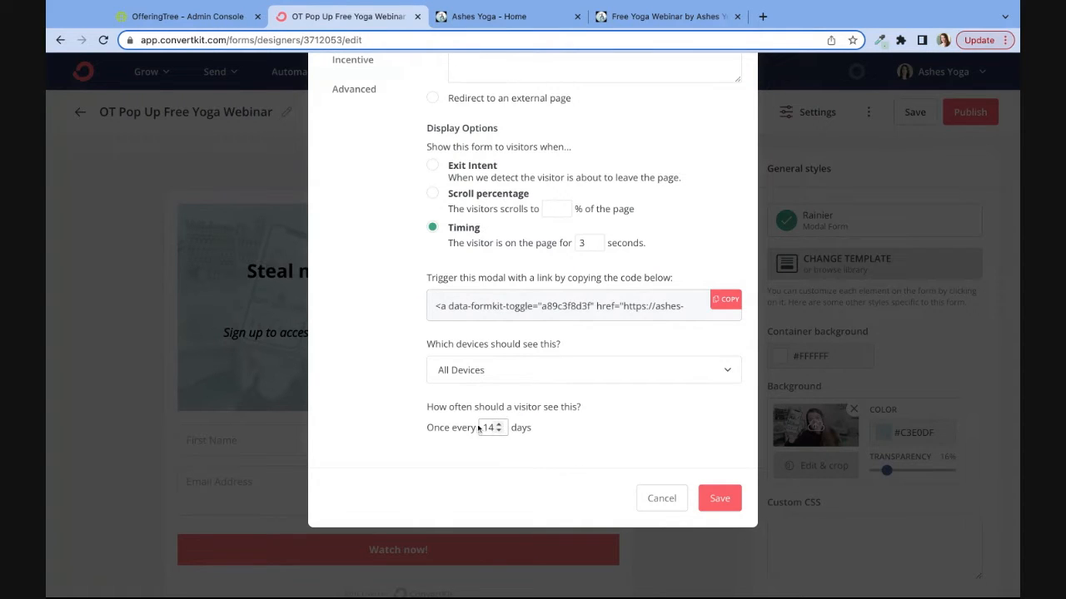
double_click(488, 427)
type("7")
left_click(569, 377)
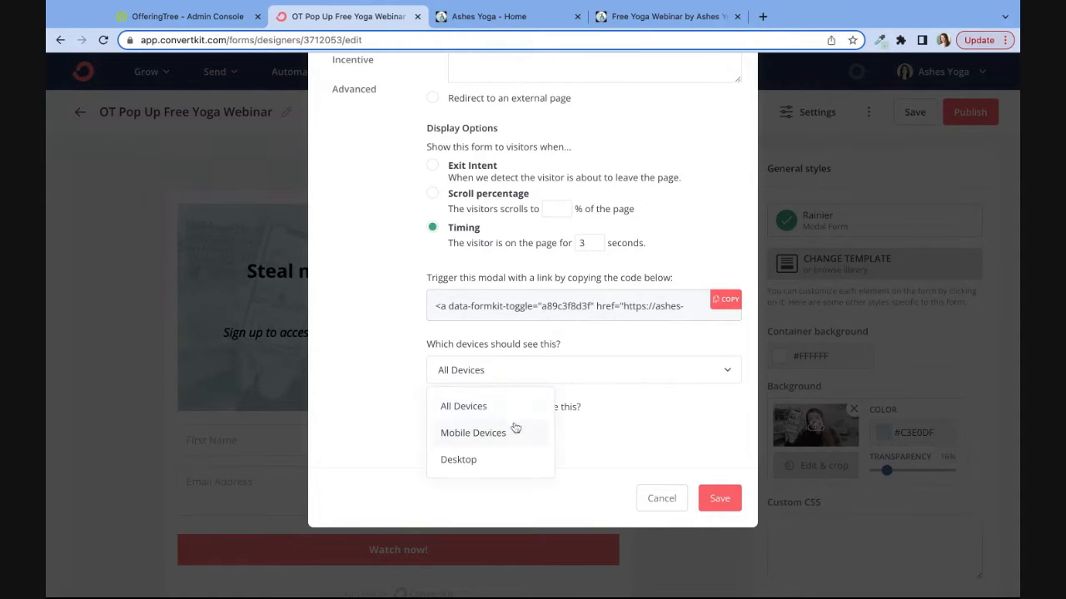
left_click(613, 435)
scroll(614, 434, "up", 2)
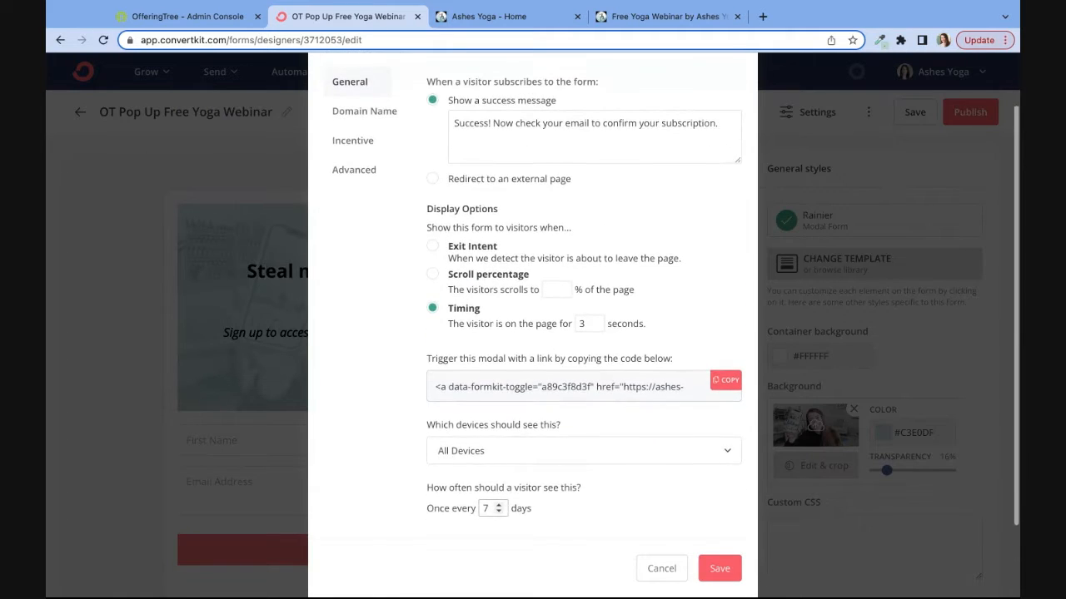
scroll(317, 174, "up", 2)
left_click(366, 207)
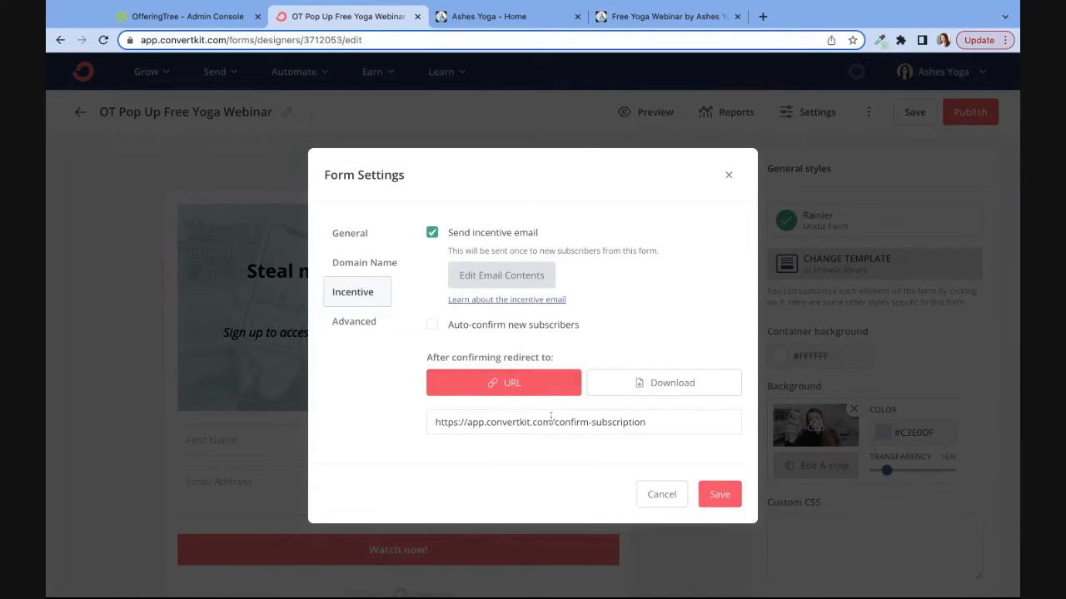
left_click(648, 20)
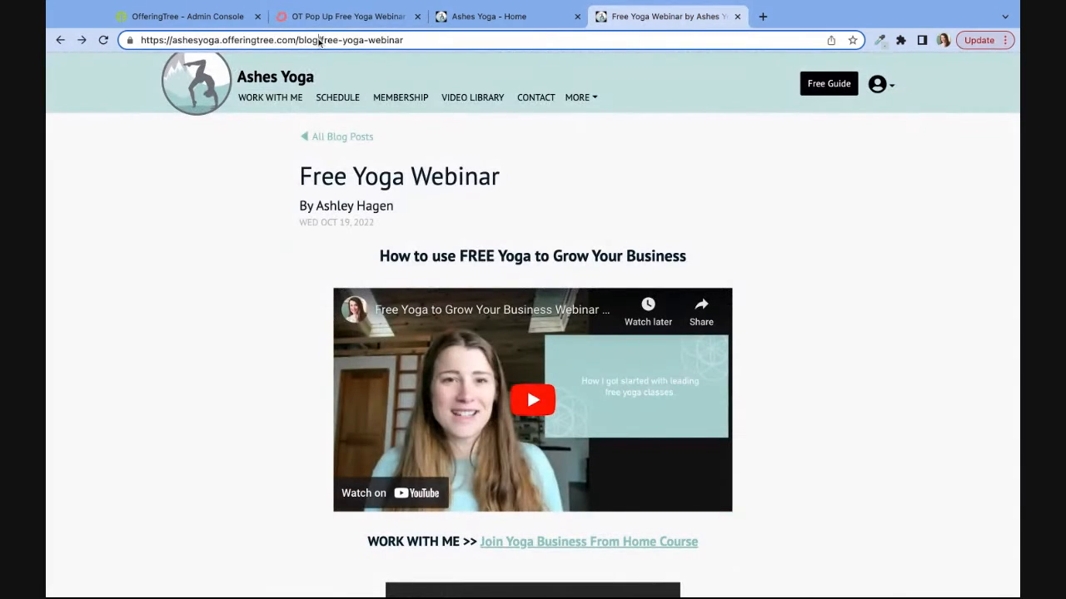
left_click(331, 41)
key("ctrl+c")
left_click(348, 16)
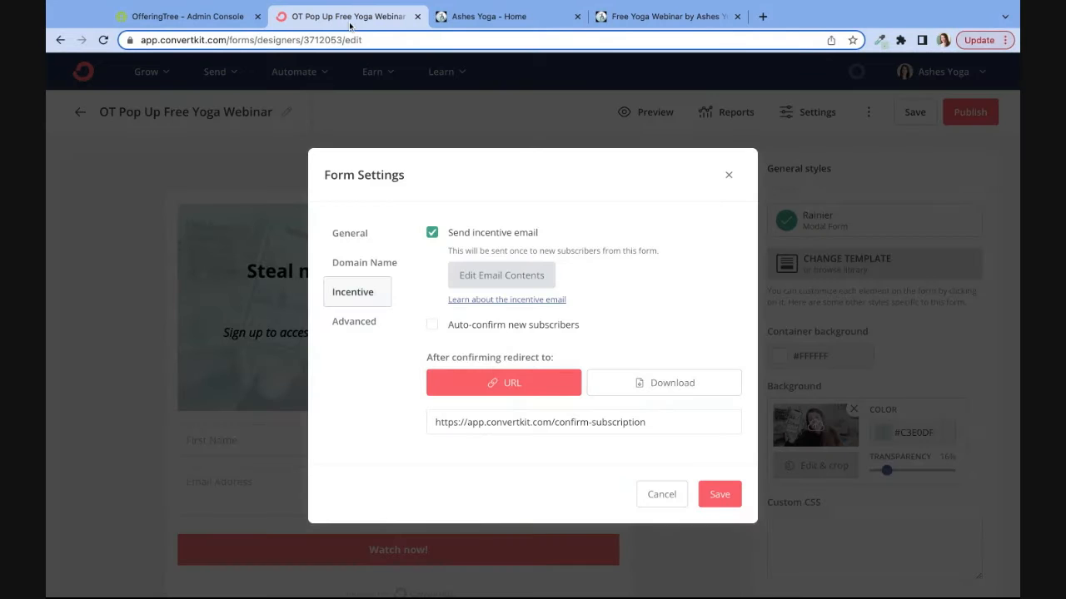
left_click(574, 427)
key("ctrl+a")
key("ctrl+v")
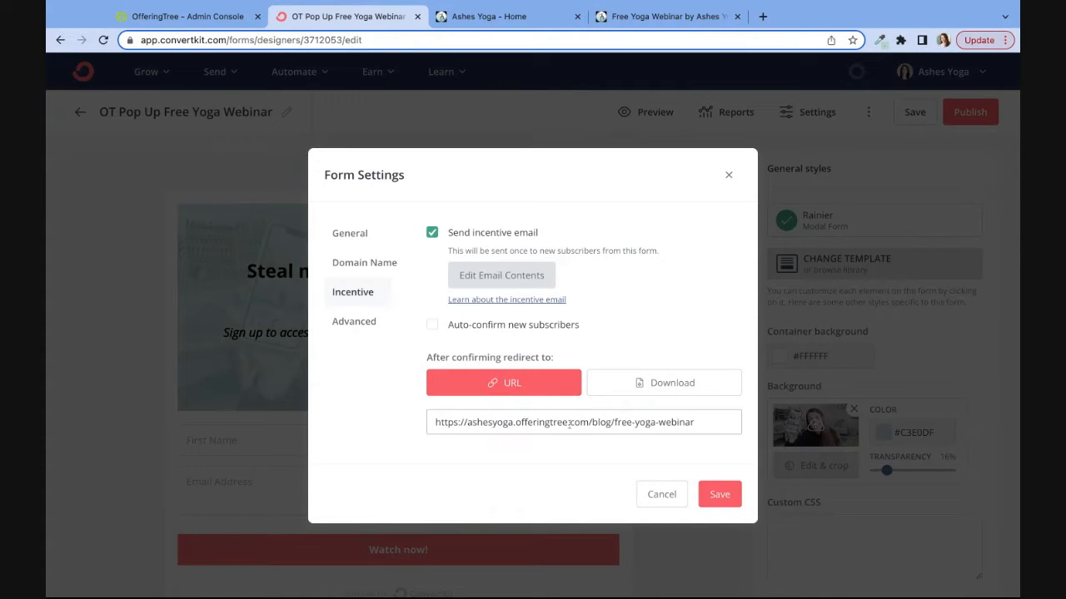
- Review the incentive email's contents without changing them, and save the pop-up form's settings
left_click(504, 281)
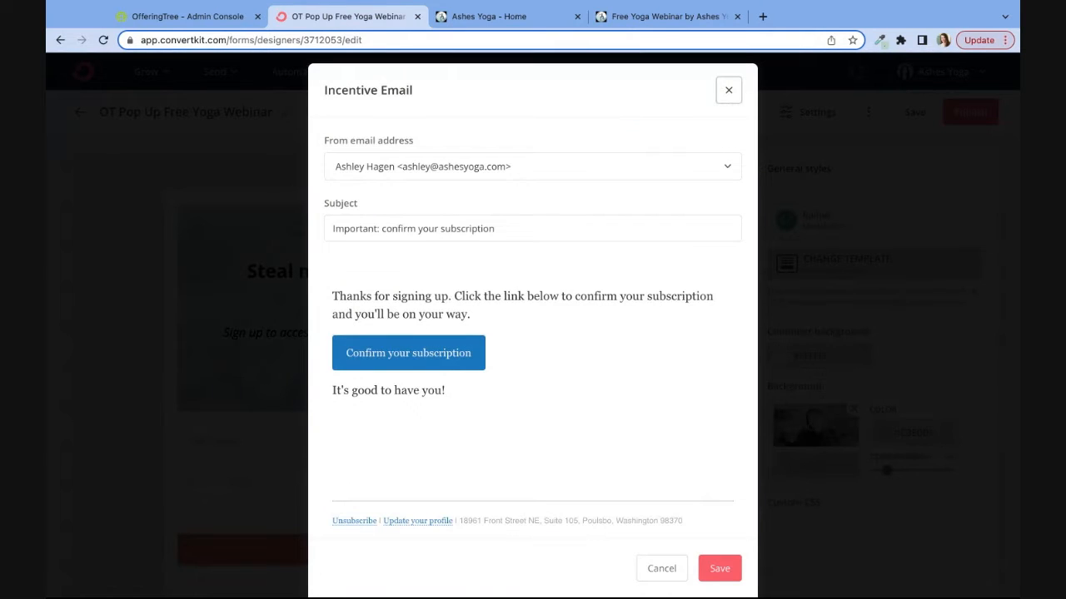
left_click(729, 90)
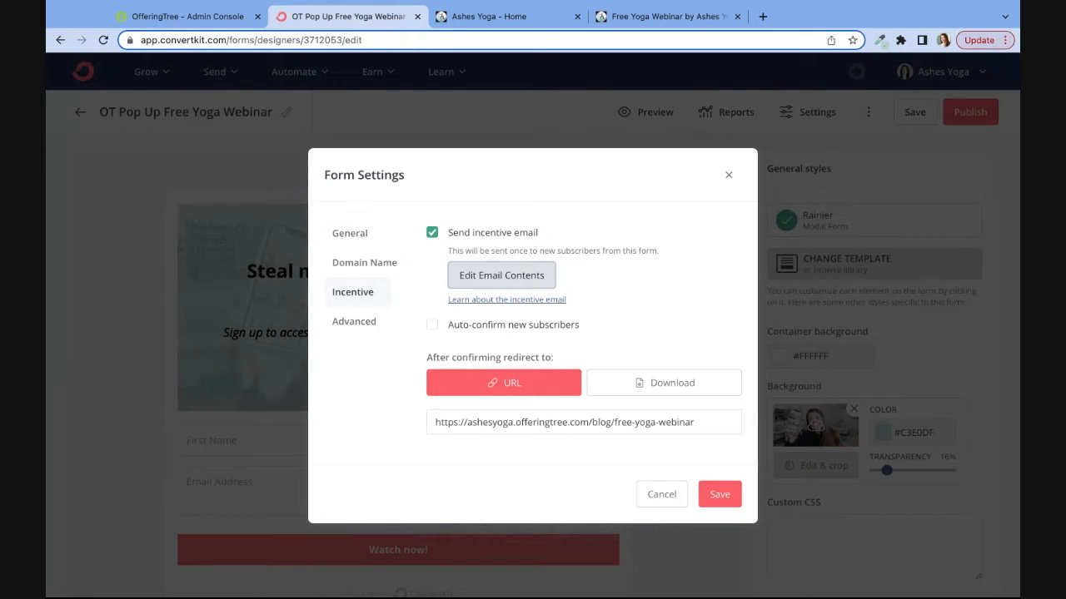
left_click(717, 494)
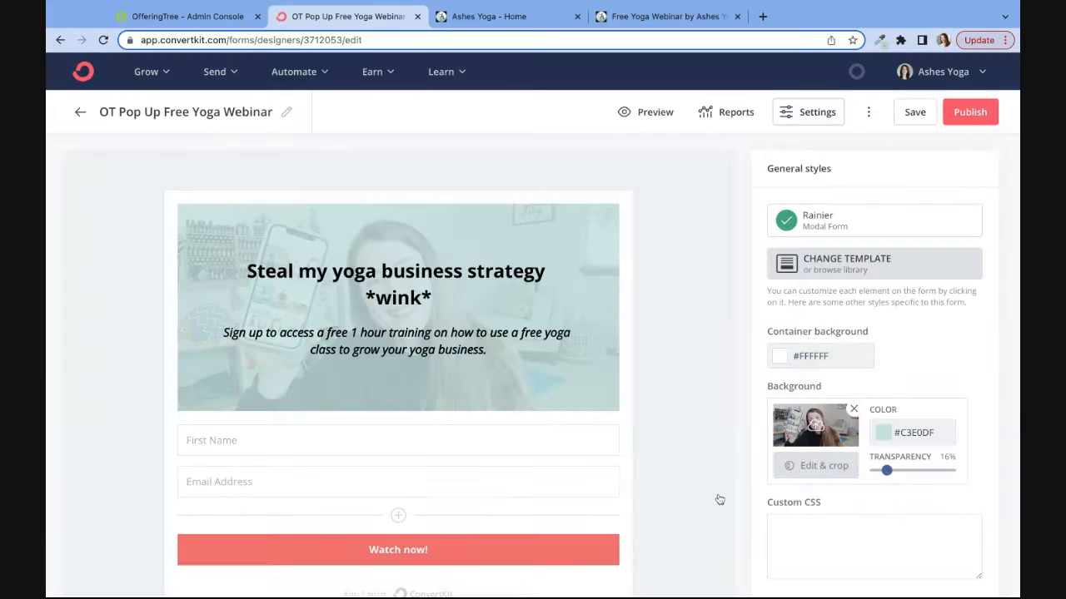
- Publish the OT Pop Up Free Yoga Webinar form and copy its HTML embed code
left_click(957, 117)
left_click(419, 318)
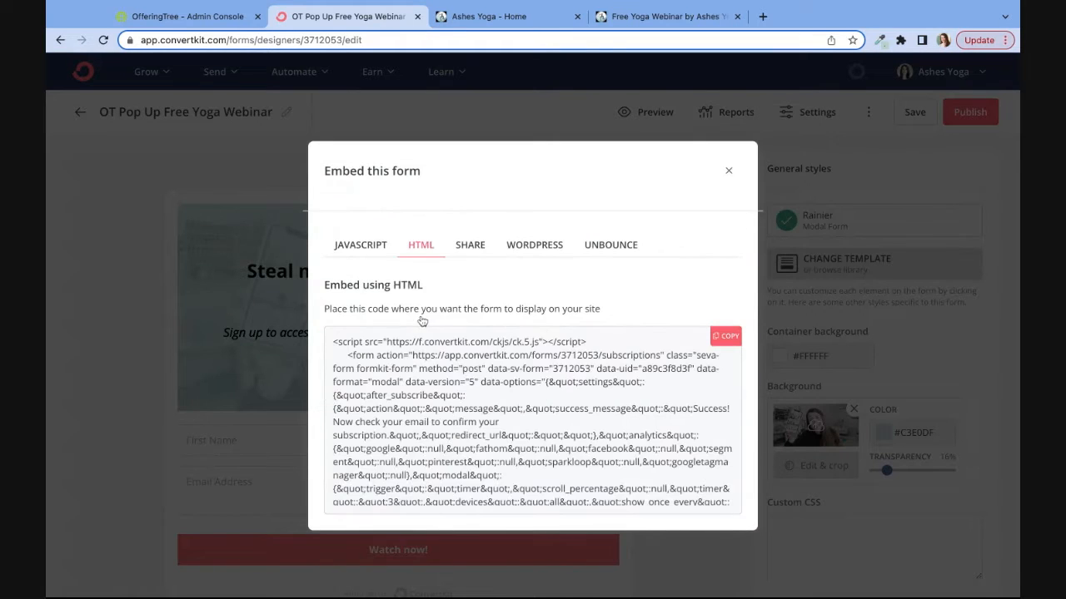
left_click(729, 342)
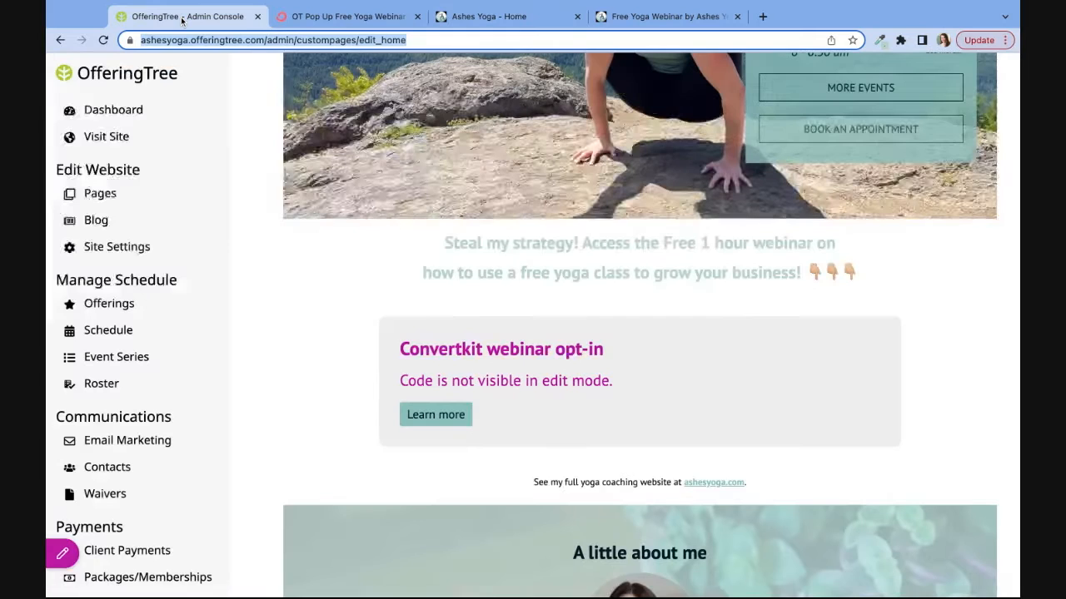
- Switch to the OfferingTree admin console, leave the home page editor, and open the Integrations section of Site Settings
left_click(181, 16)
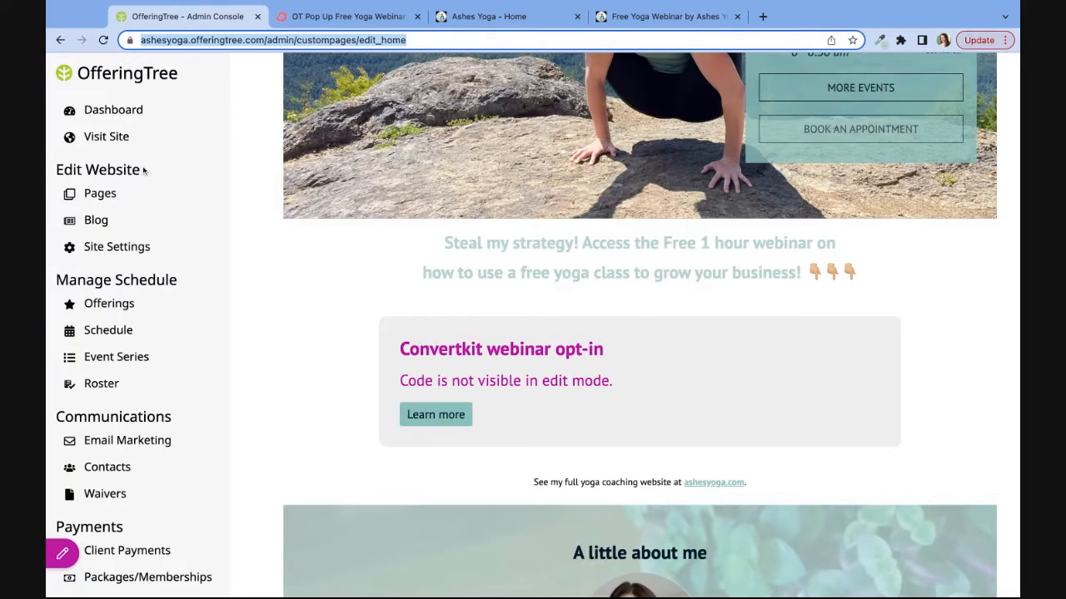
left_click(116, 248)
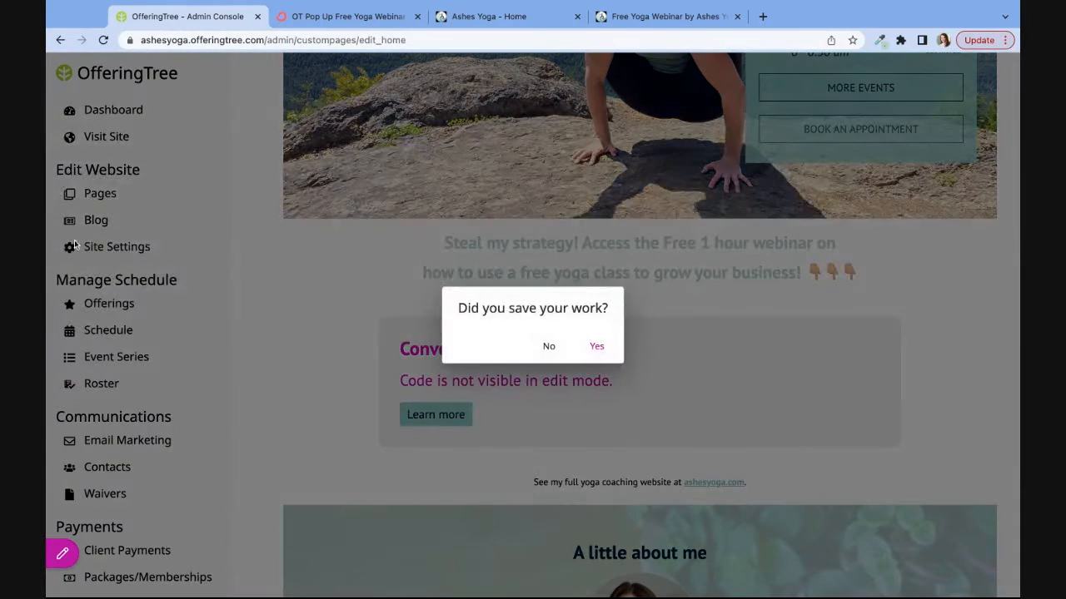
left_click(550, 348)
left_click(63, 554)
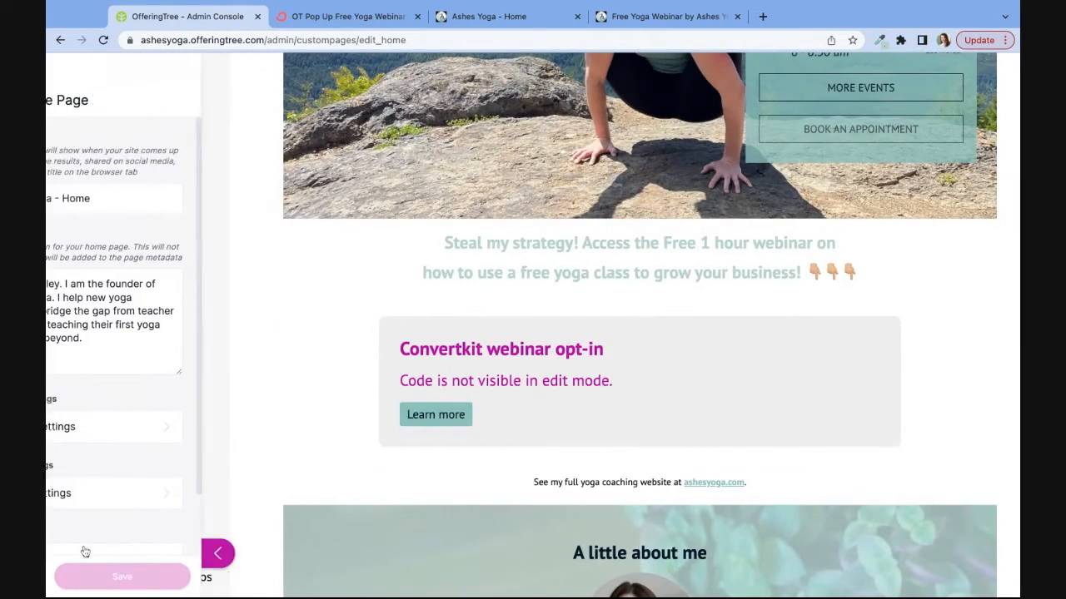
left_click(273, 554)
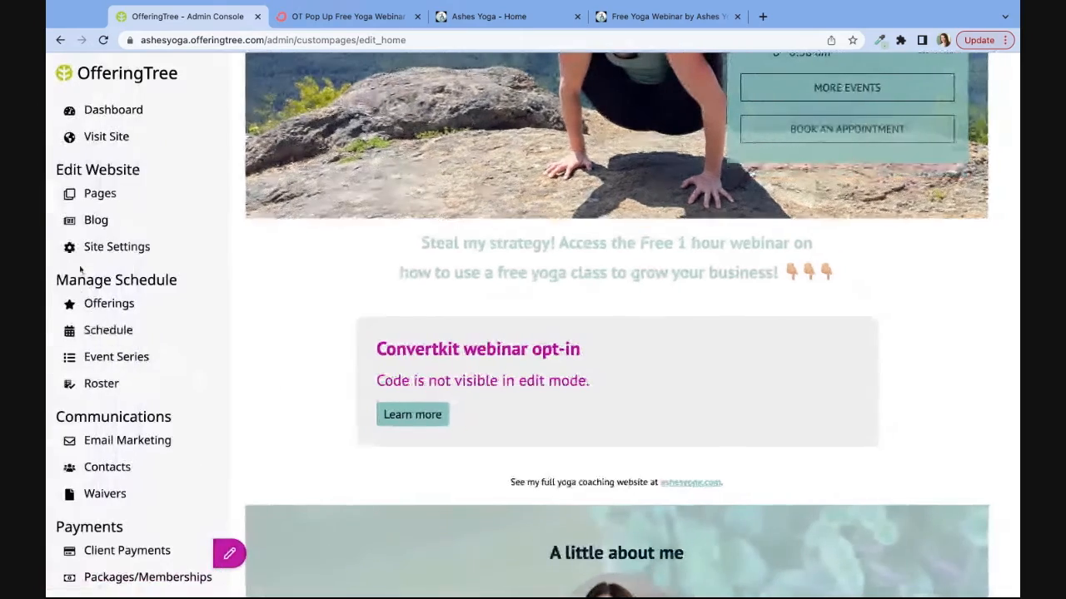
left_click(109, 254)
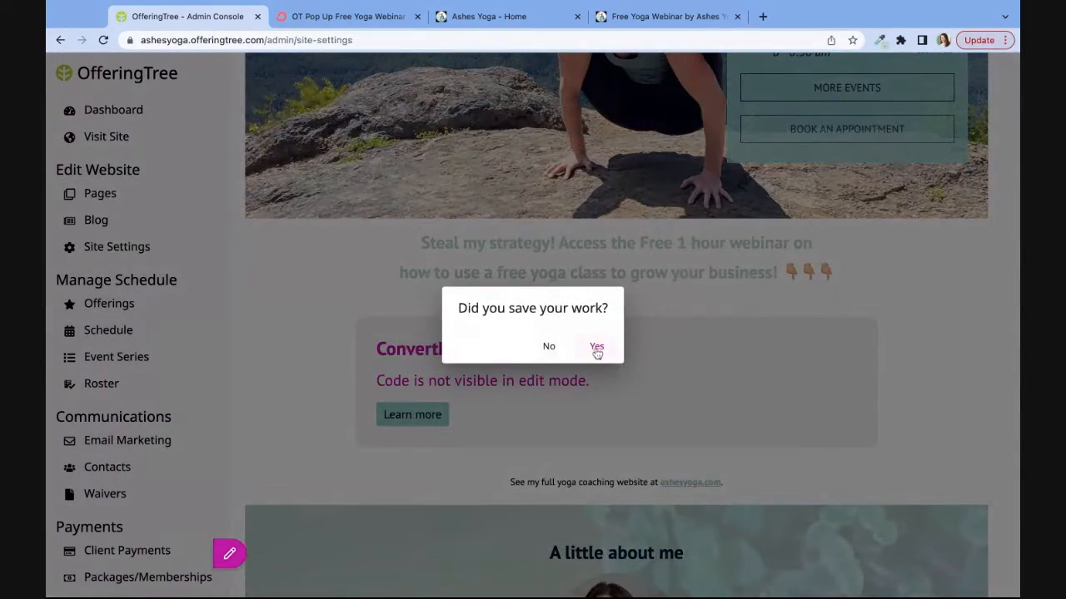
left_click(596, 347)
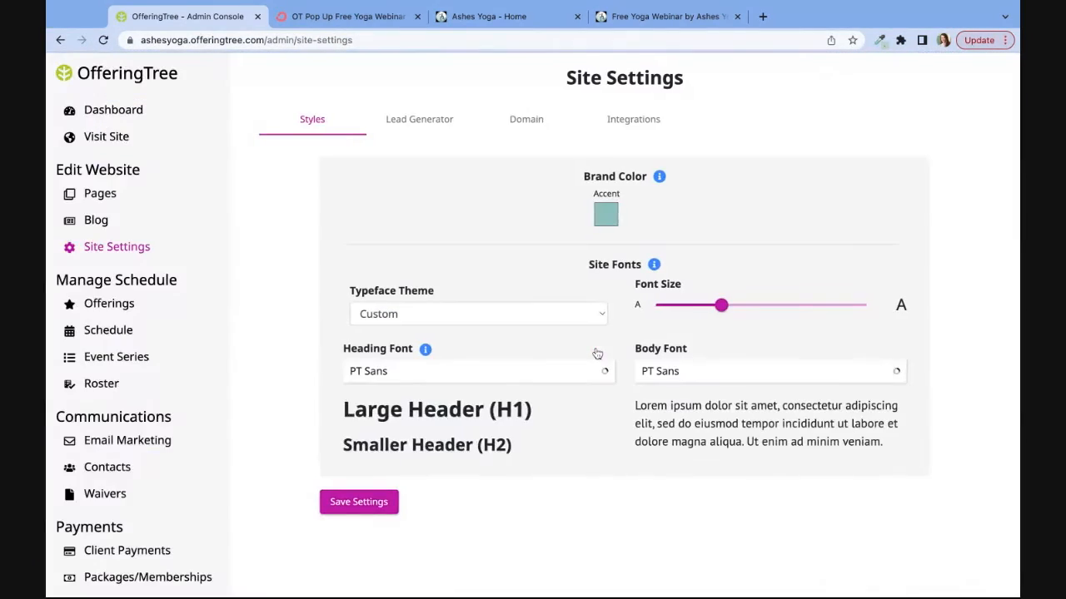
left_click(633, 123)
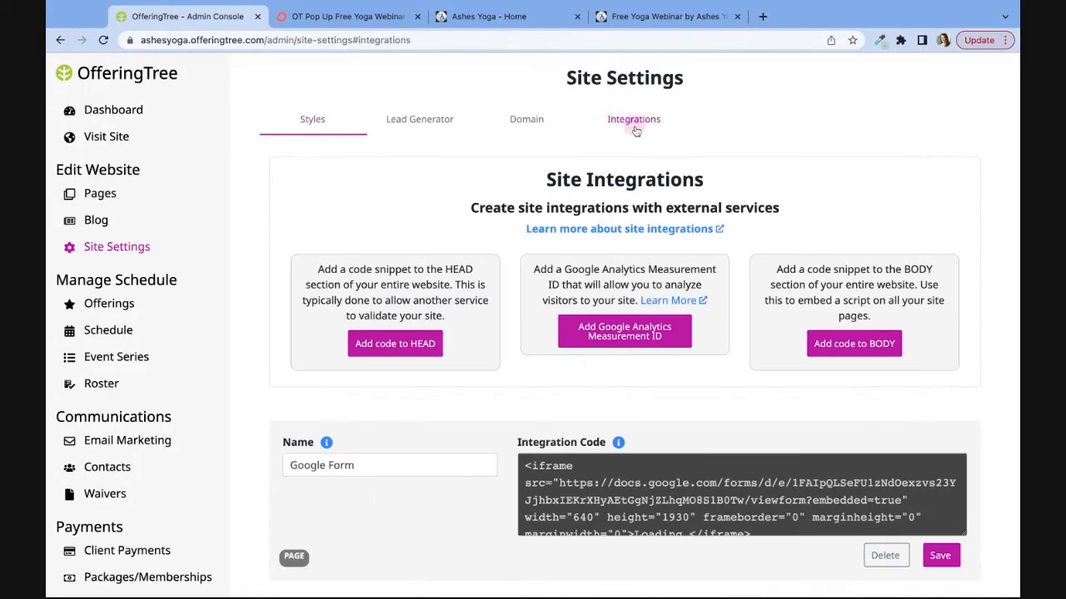
- Delete the Hello Bar and ASHES Business Webinar YouTube integrations from the site
scroll(487, 353, "down", 10)
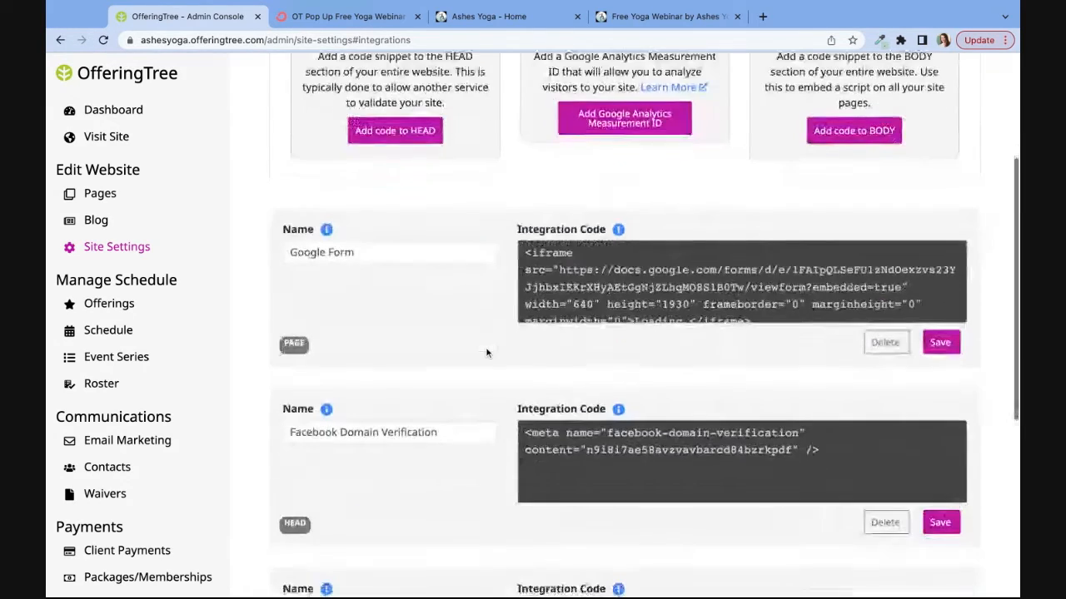
scroll(487, 353, "up", 5)
scroll(482, 324, "down", 8)
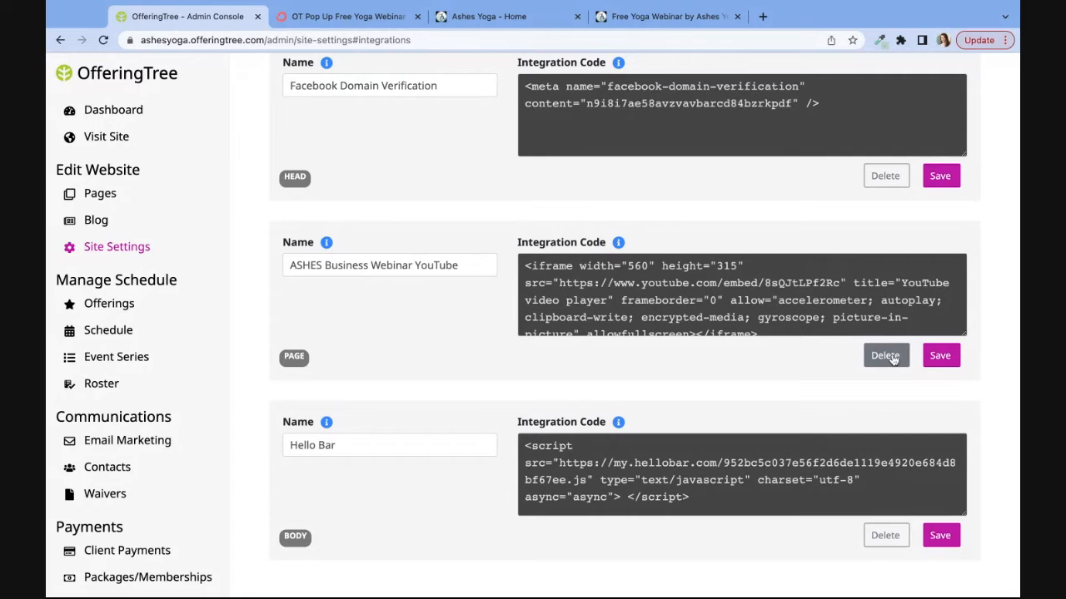
scroll(889, 380, "down", 1)
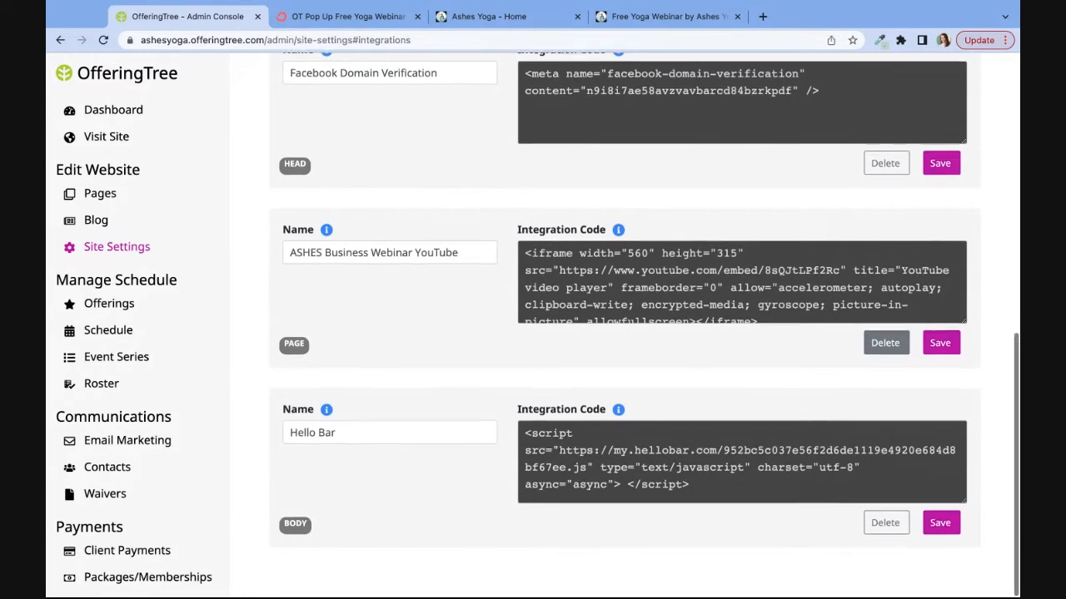
left_click(888, 525)
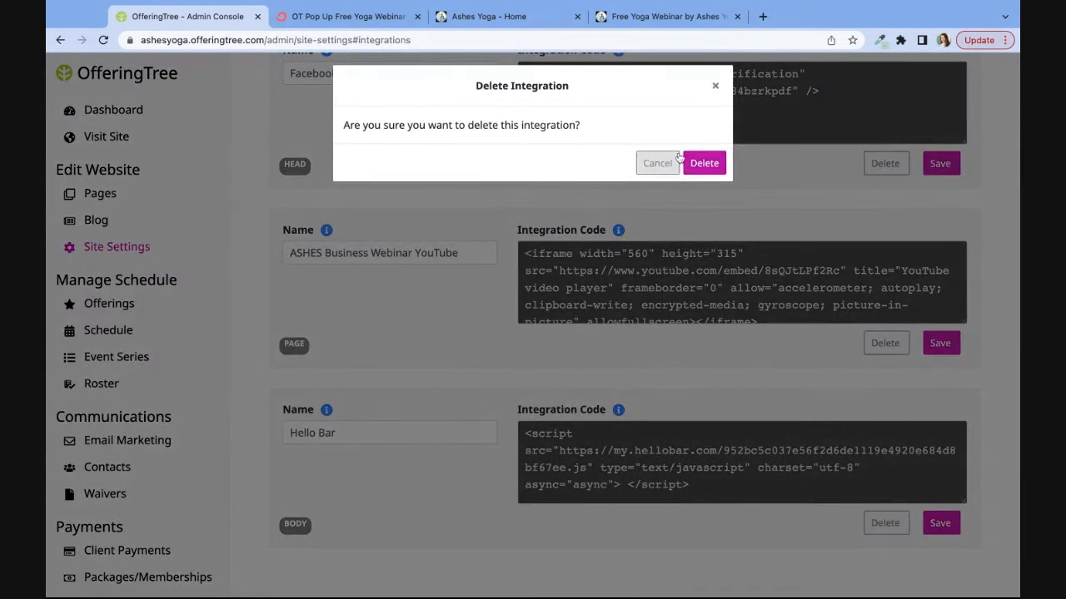
left_click(700, 165)
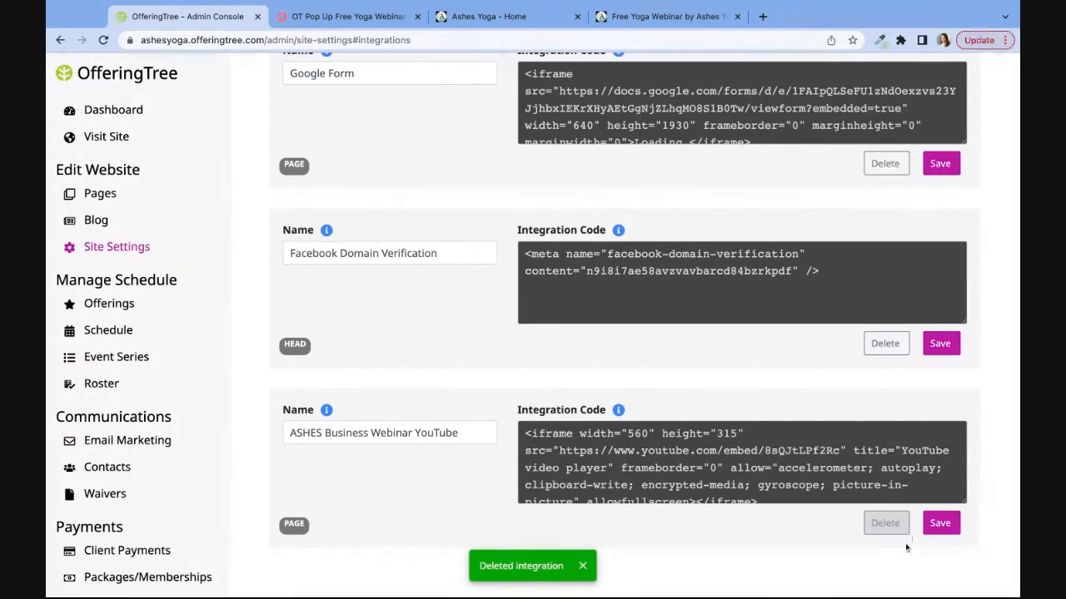
left_click(886, 524)
left_click(715, 163)
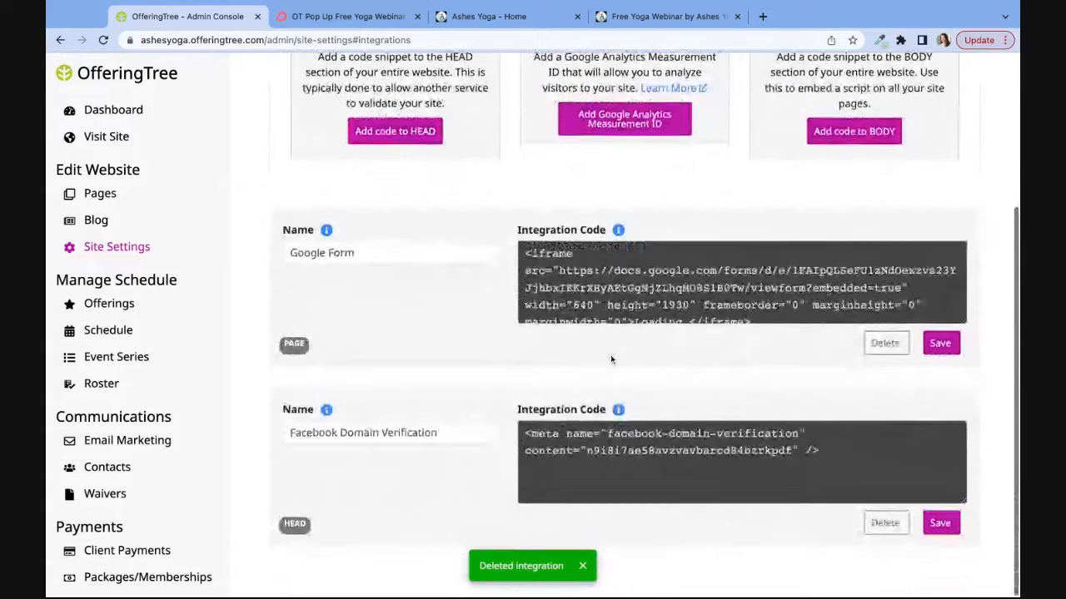
- Add a HEAD code integration named "convertkit pop-up webinar", paste the copied form embed code into it, and save it
scroll(524, 469, "up", 3)
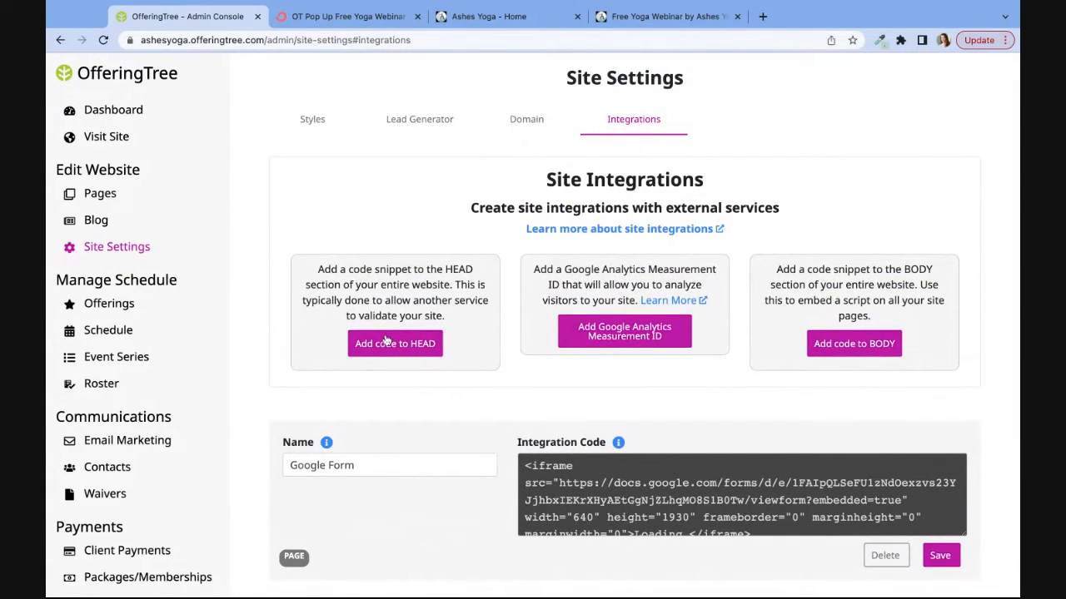
left_click(388, 352)
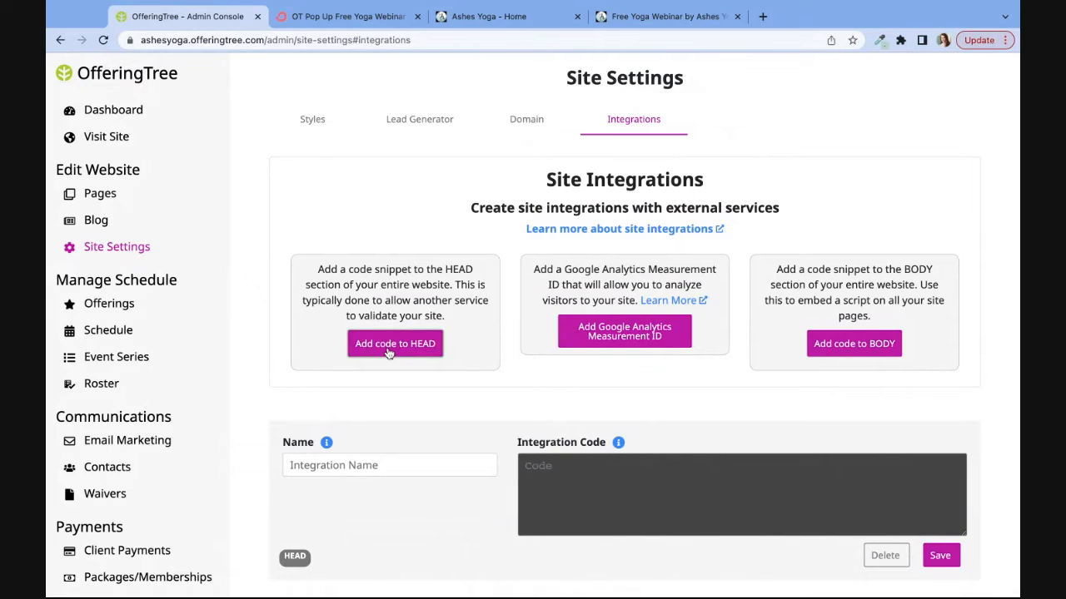
left_click(337, 463)
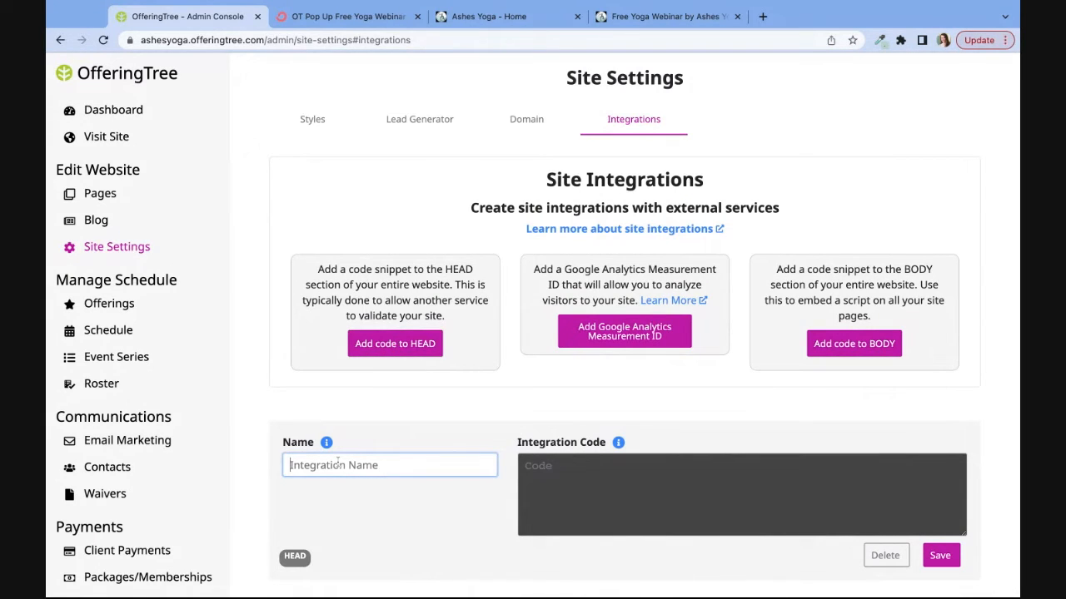
type("convertkit")
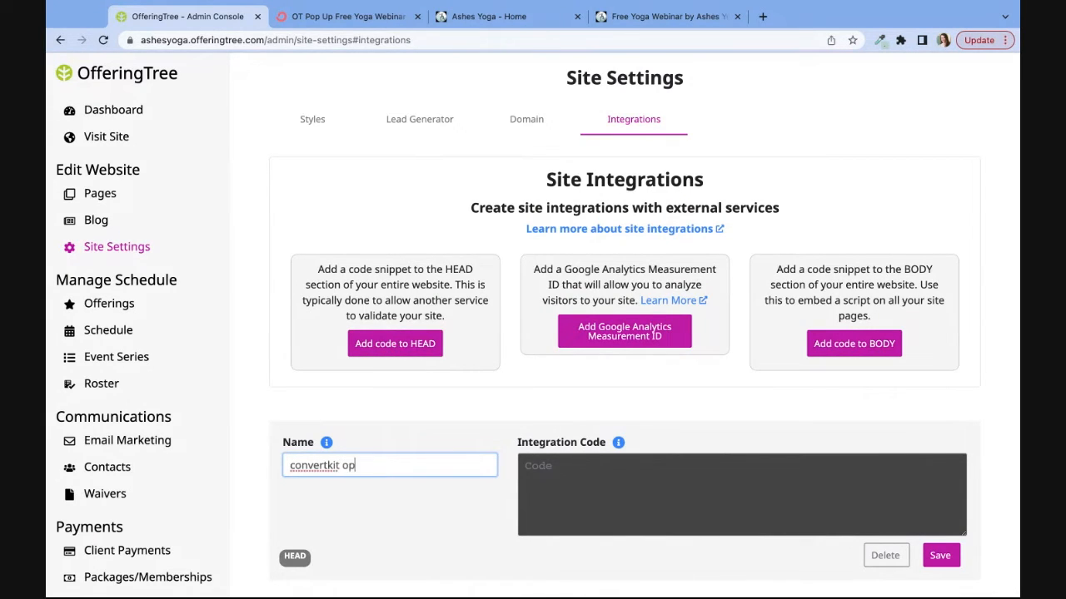
type(" pop-up webinar")
left_click(553, 496)
key("super+v")
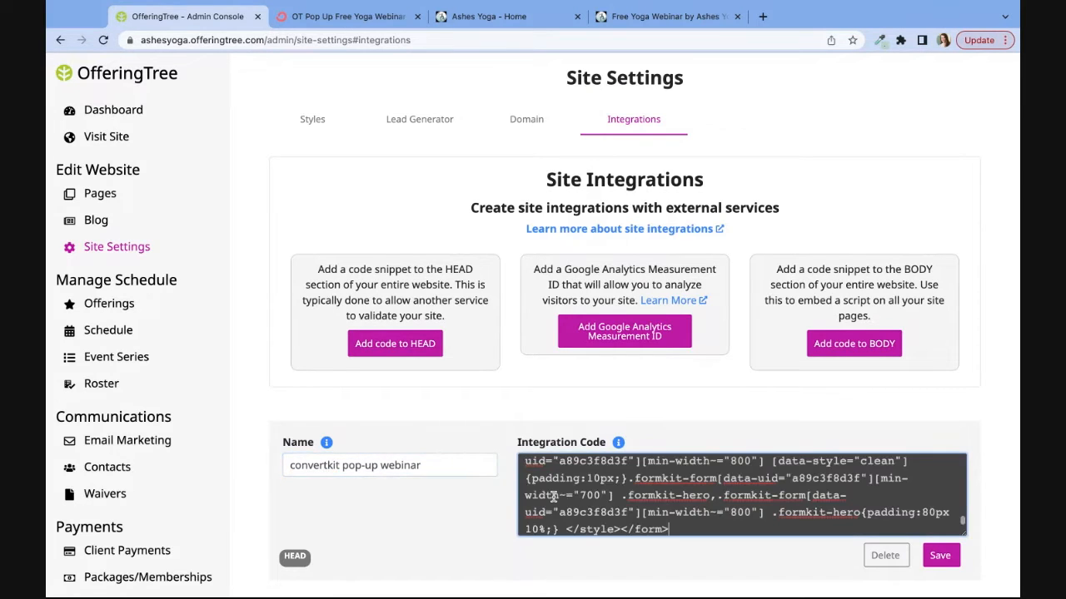
left_click(939, 560)
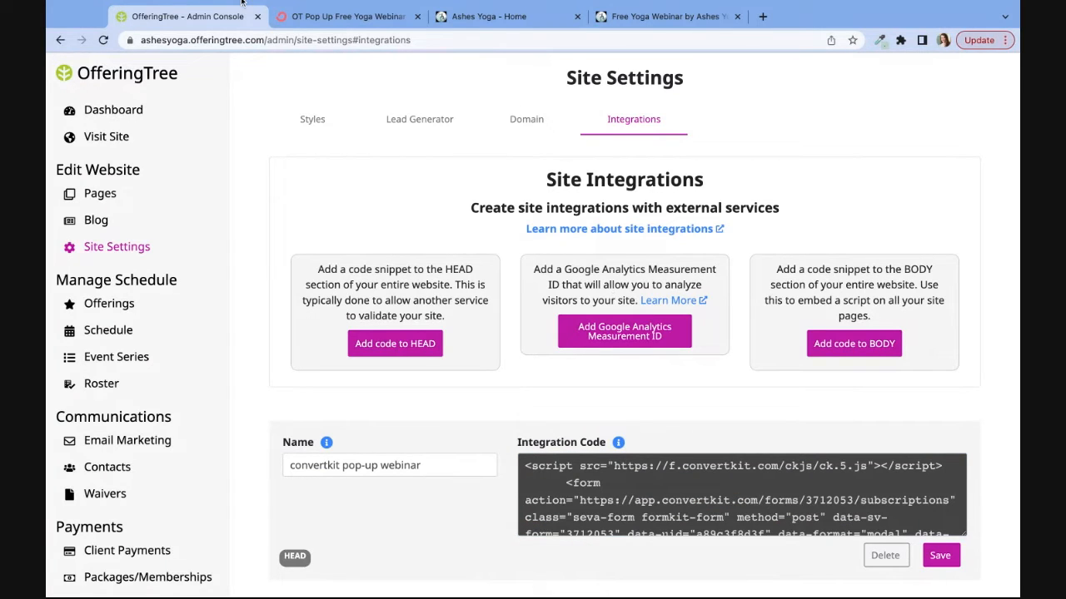
- Reload the live Ashes Yoga home page to check the timed webinar pop-up, and dismiss the pop-up
left_click(511, 23)
left_click(369, 40)
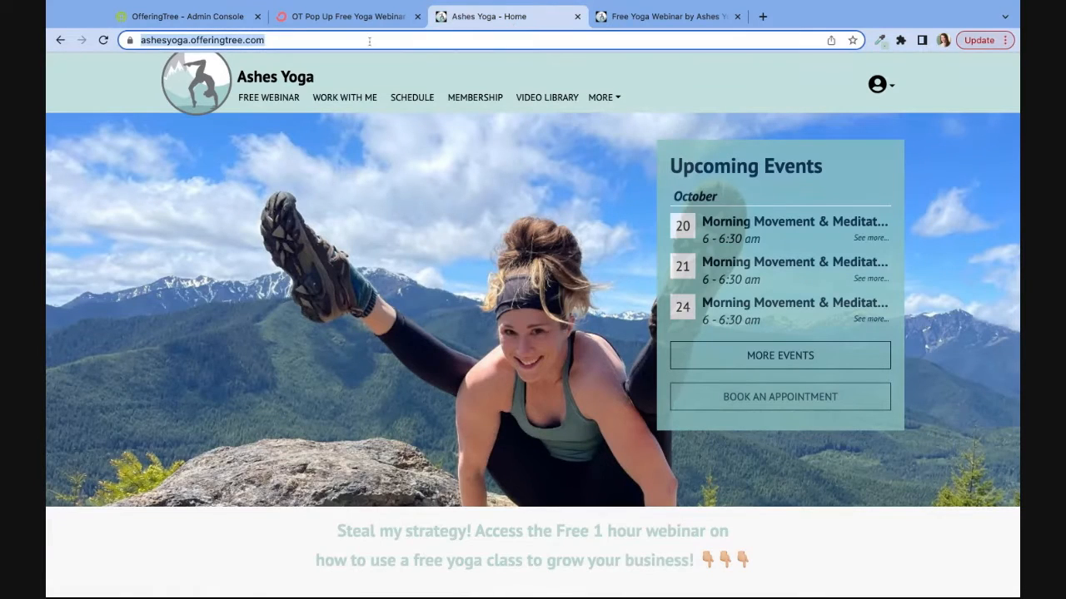
key("Escape")
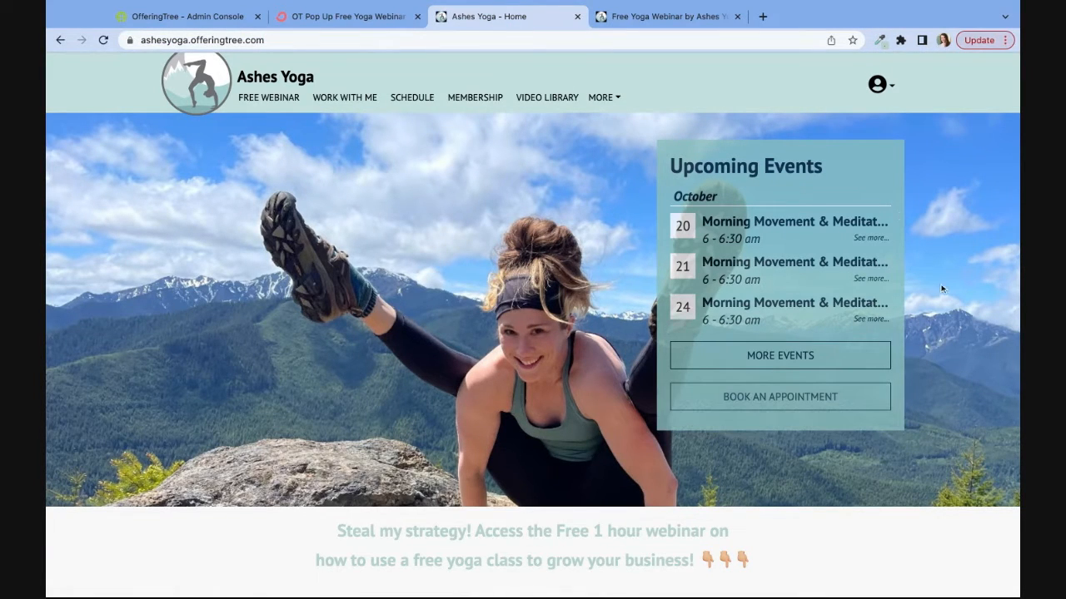
scroll(942, 289, "down", 1)
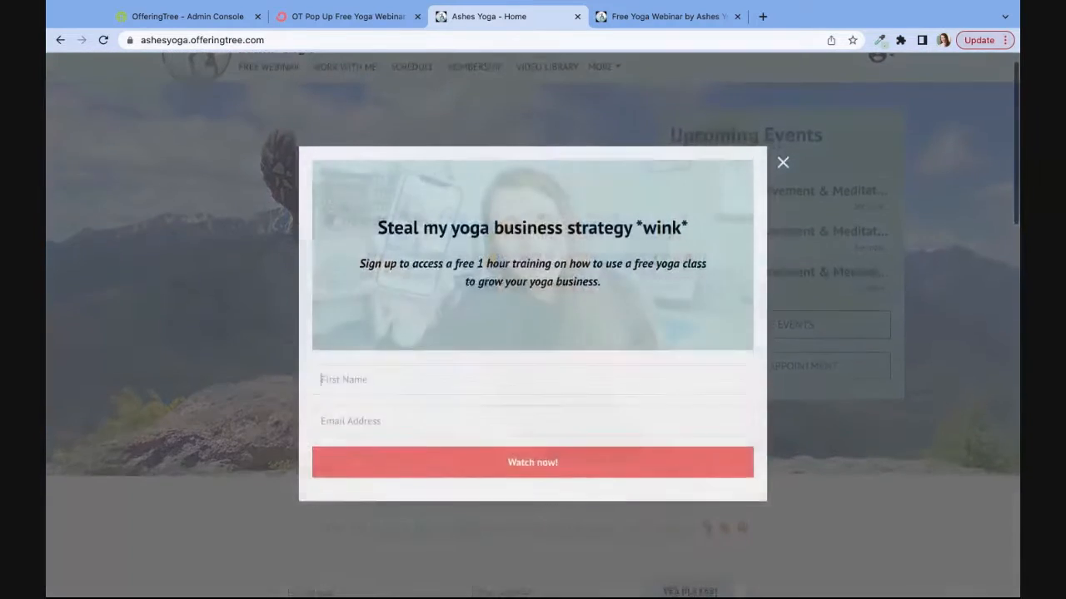
scroll(676, 320, "up", 1)
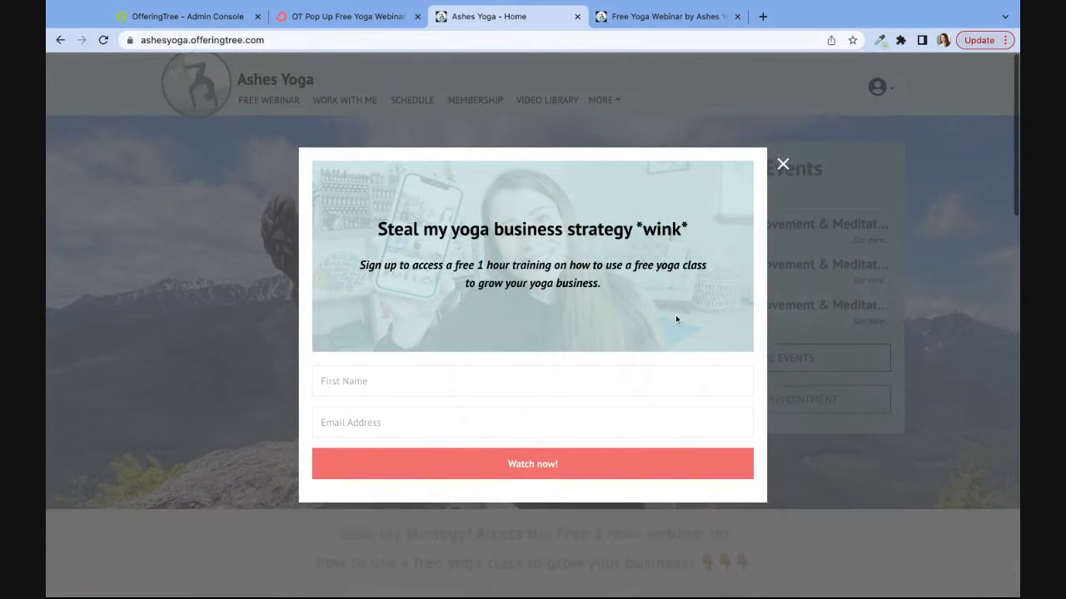
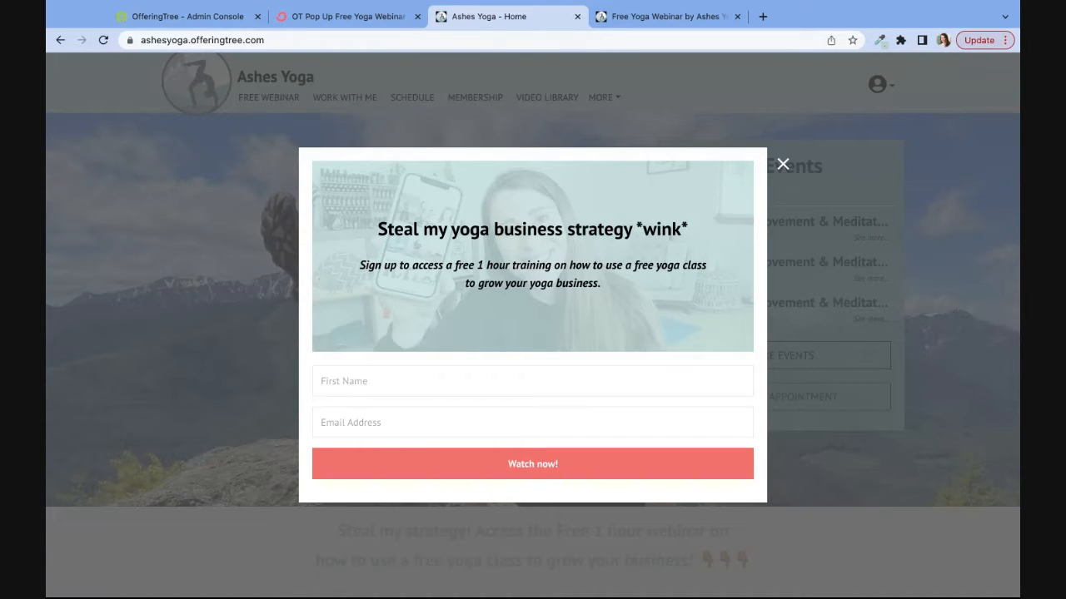
key("Escape")
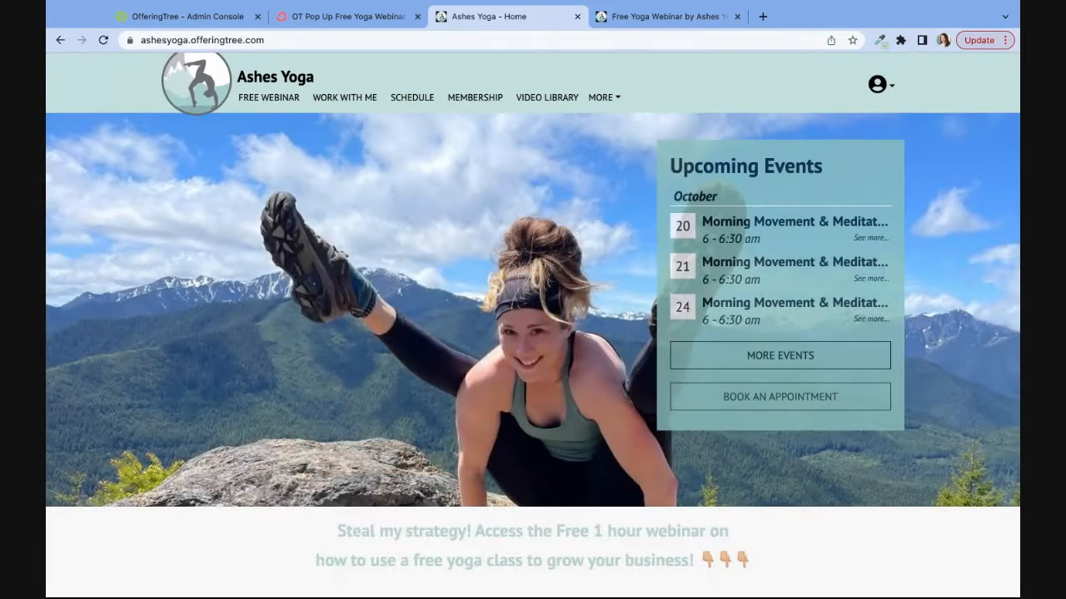
- Switch to ConvertKit, leave the pop-up form, and open the OT Sticky Bar Bottom form from the forms list
left_click(321, 18)
left_click(729, 172)
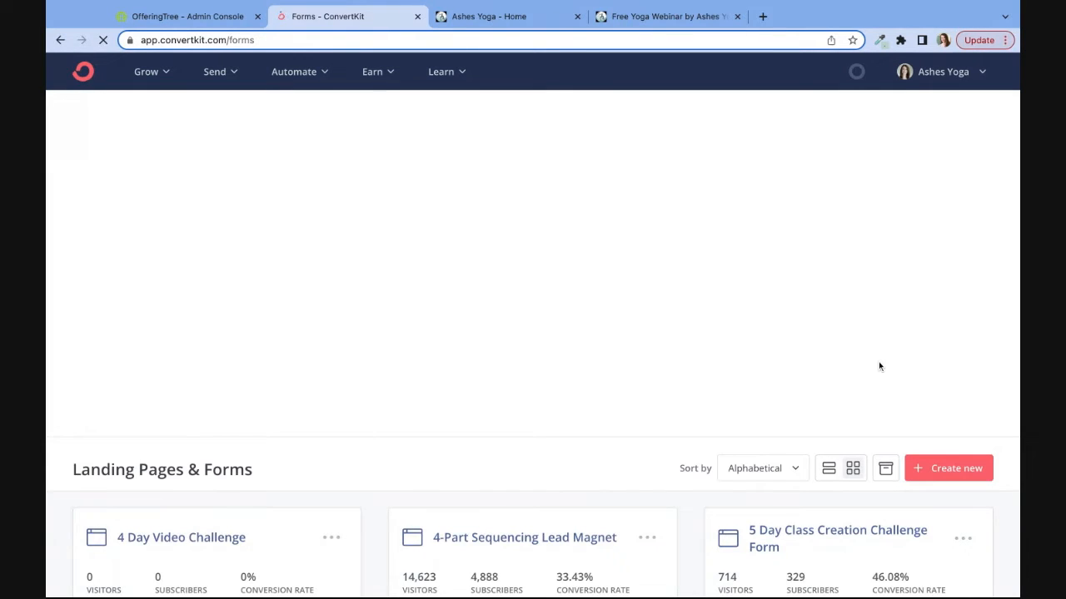
scroll(878, 367, "down", 10)
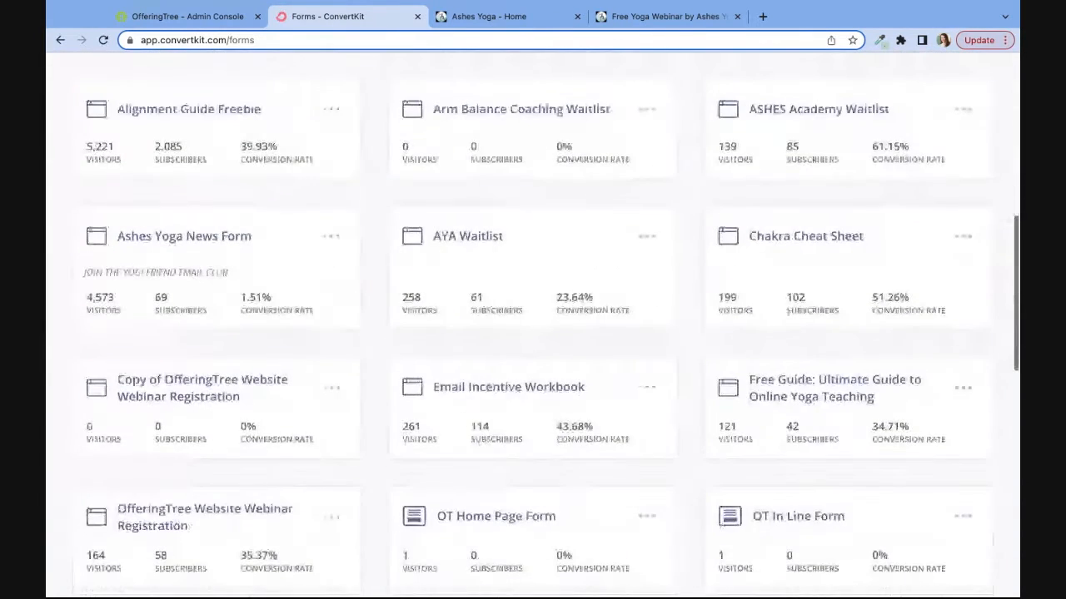
scroll(547, 327, "down", 1)
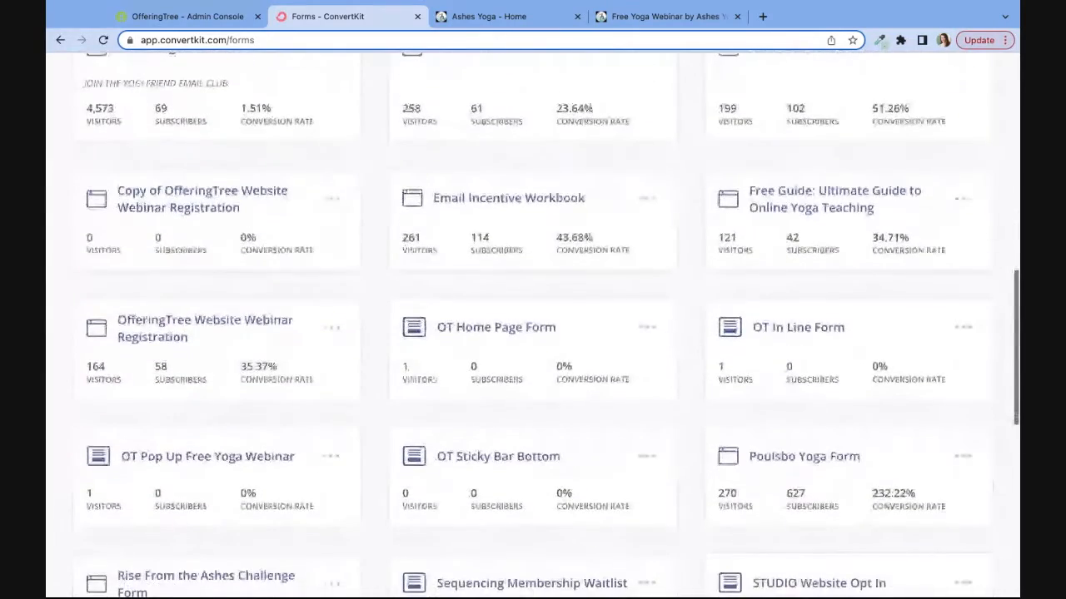
scroll(228, 388, "down", 2)
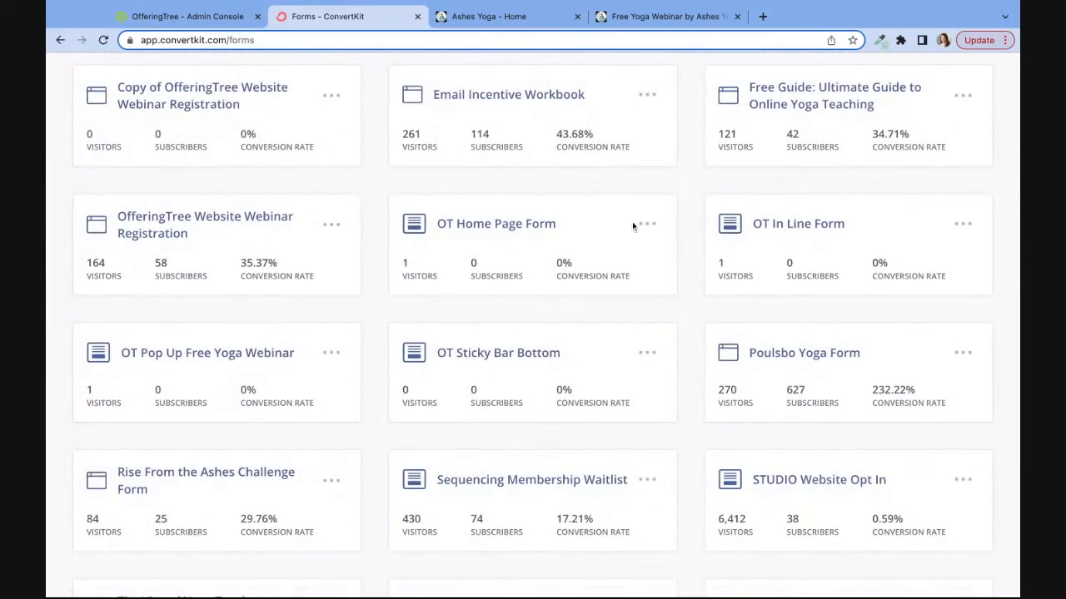
left_click(498, 356)
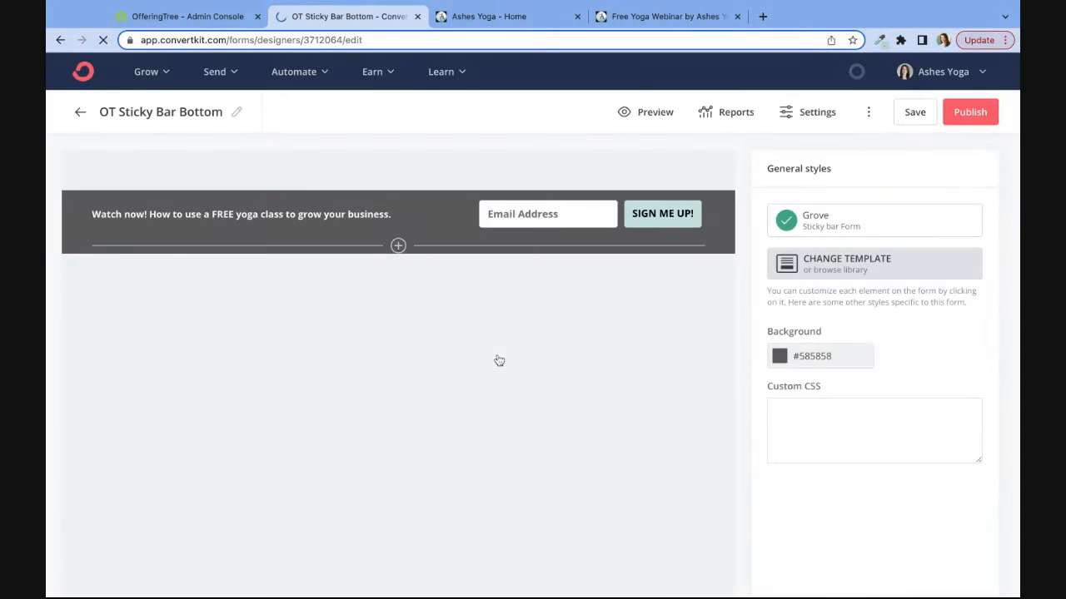
- Open the sticky bar form's settings and review its incentive redirect URL and incentive email contents, leaving the email without saving
scroll(498, 359, "down", 1)
left_click(812, 112)
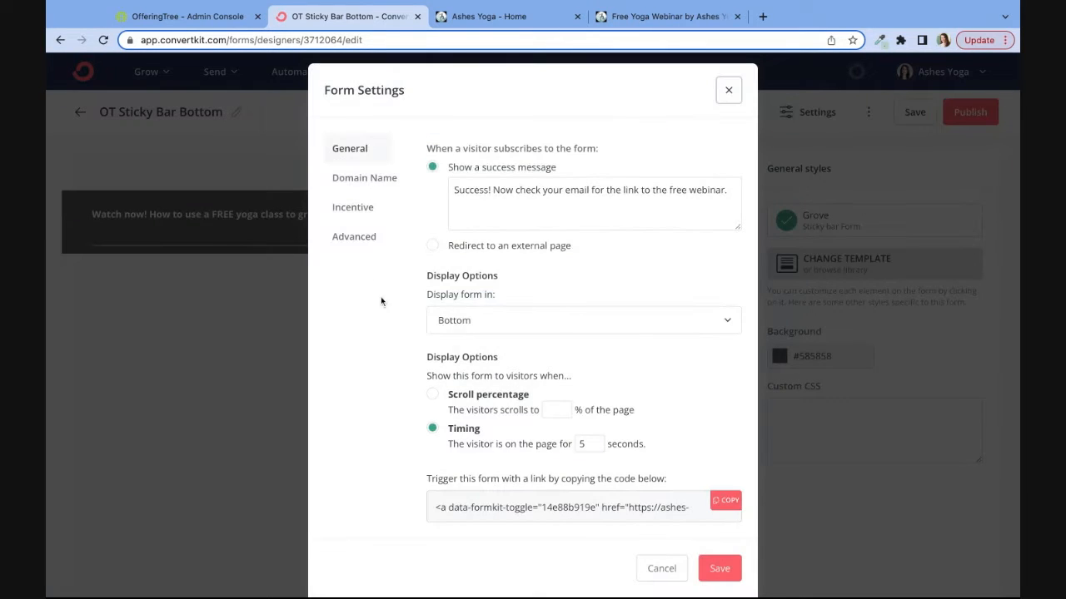
left_click(356, 209)
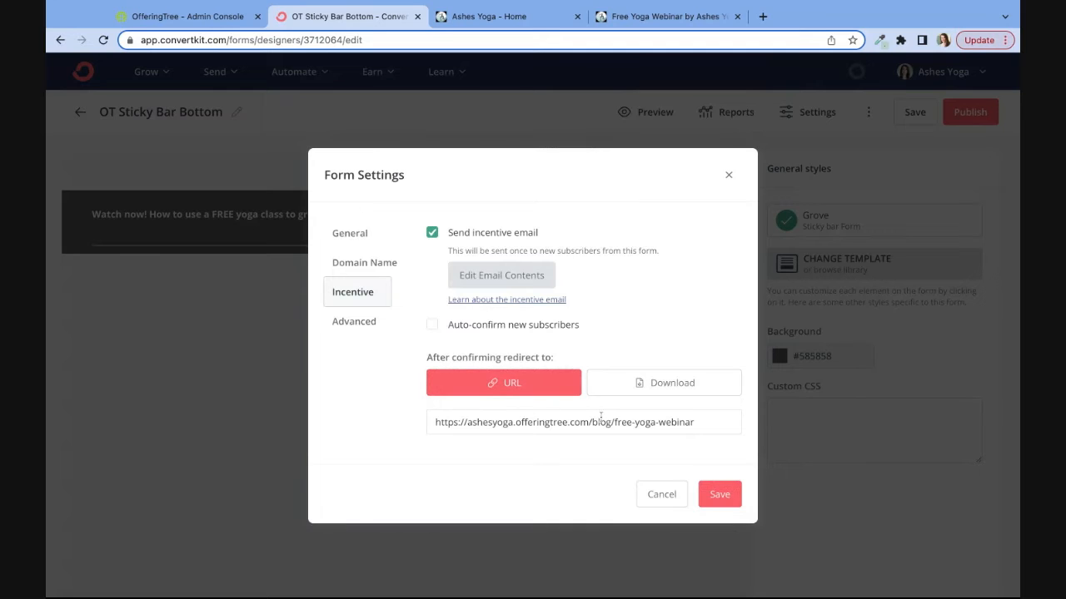
left_click_drag(637, 422, 407, 426)
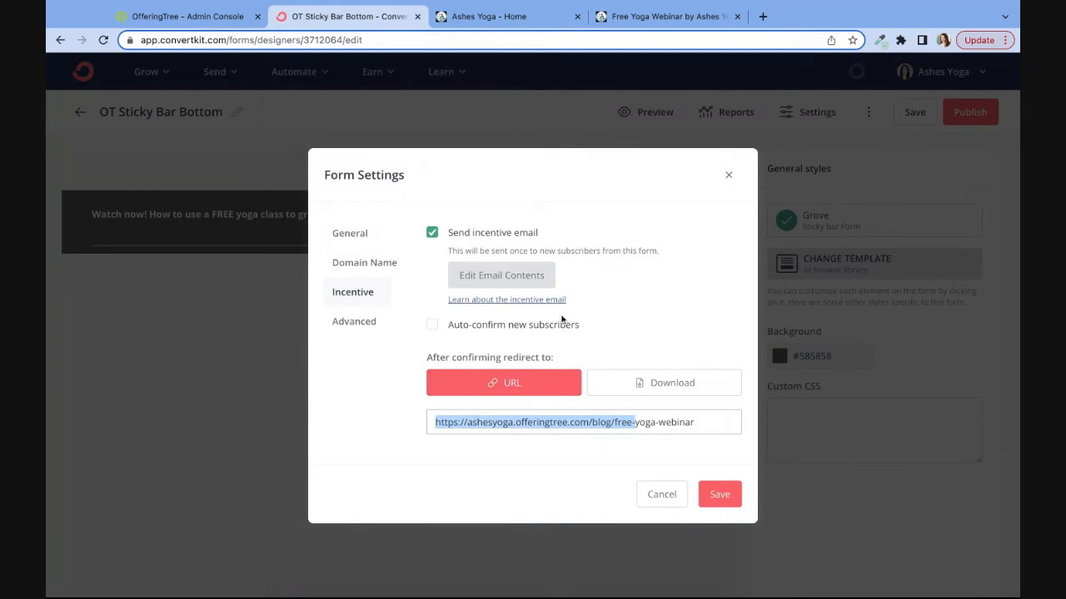
left_click(528, 278)
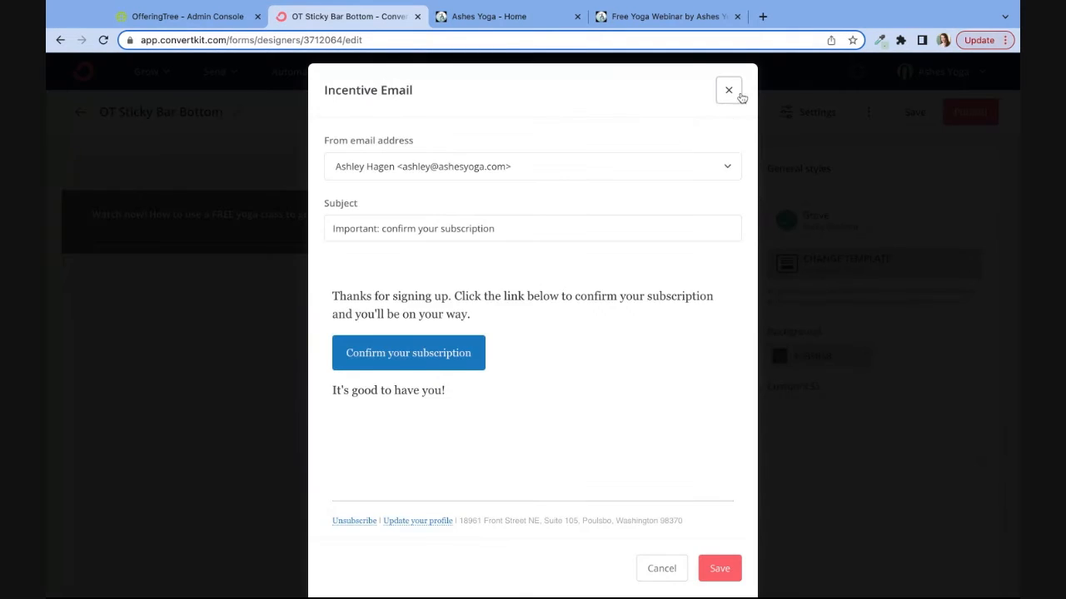
left_click(671, 570)
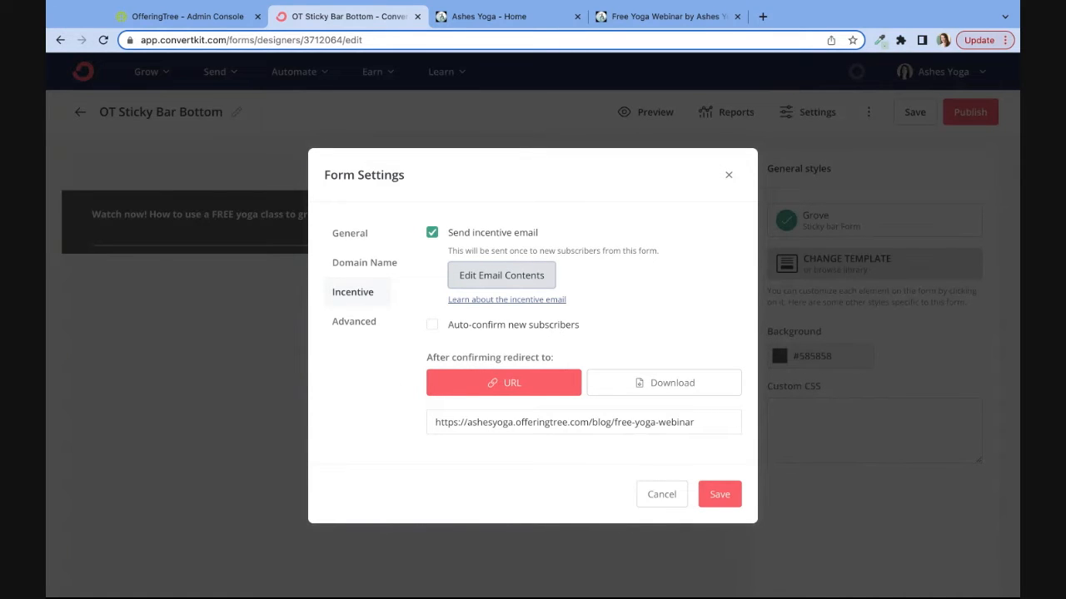
- Set the sticky bar to show after the visitor is on the page for 3 seconds, keep its display position at Bottom, and save the settings
left_click(363, 263)
left_click(360, 276)
scroll(626, 357, "down", 3)
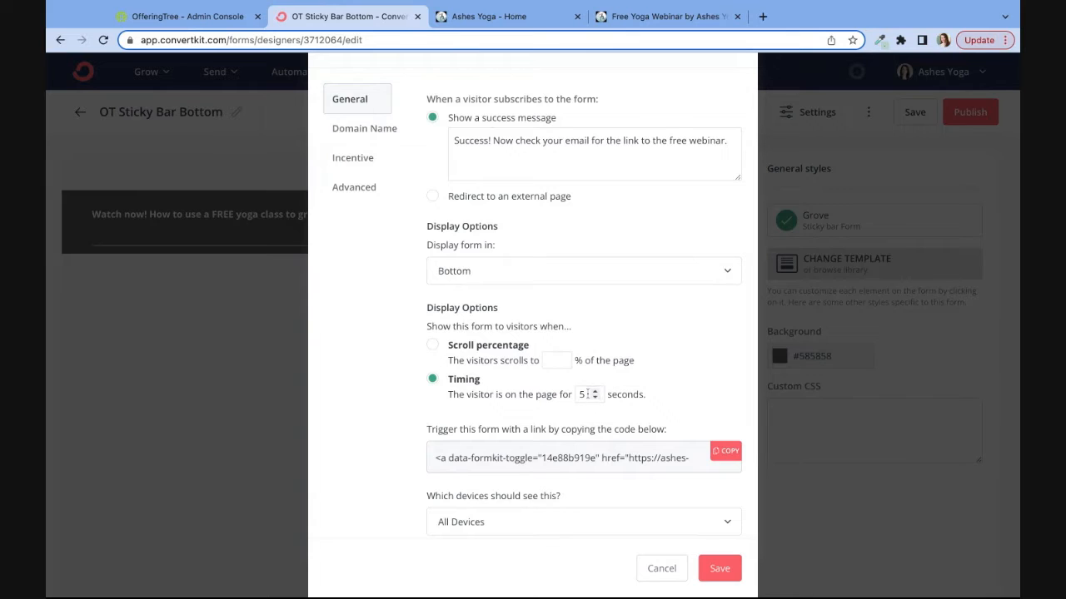
double_click(582, 395)
type("3")
scroll(604, 358, "down", 1)
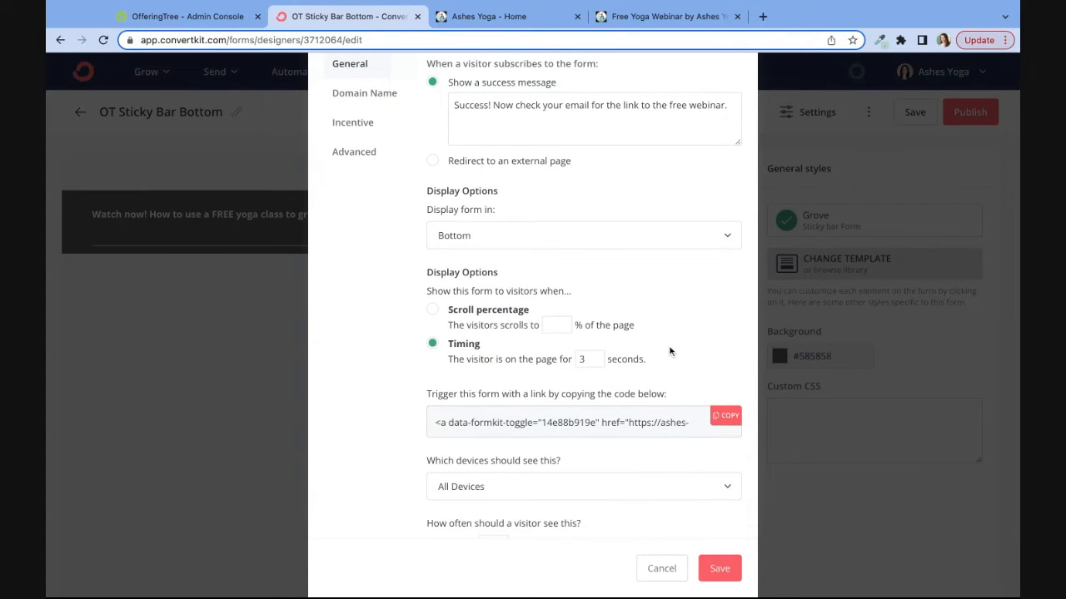
scroll(670, 351, "up", 2)
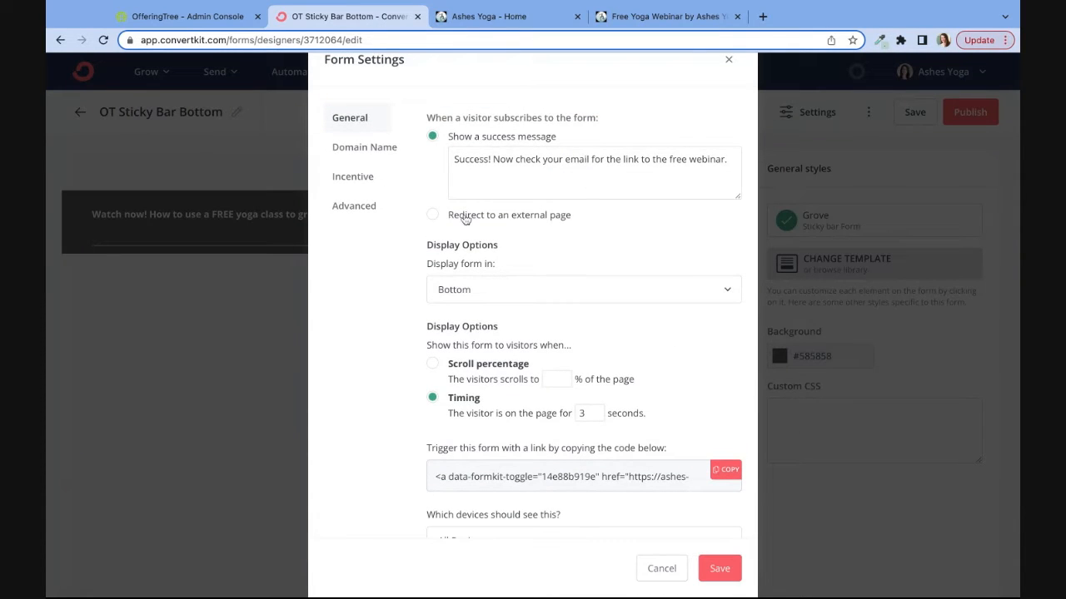
left_click(475, 291)
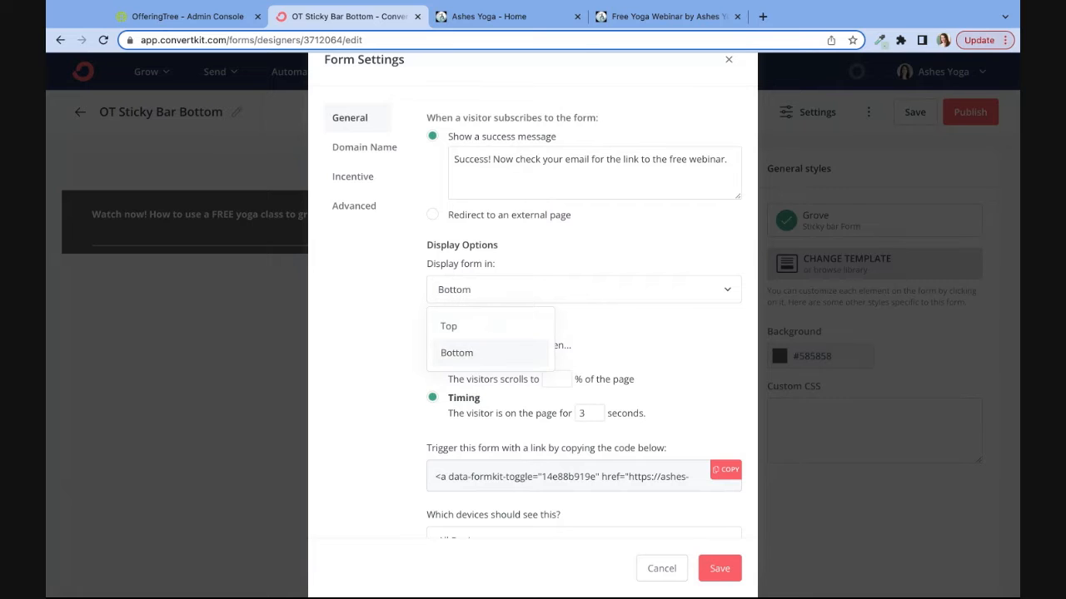
left_click(668, 342)
left_click(719, 569)
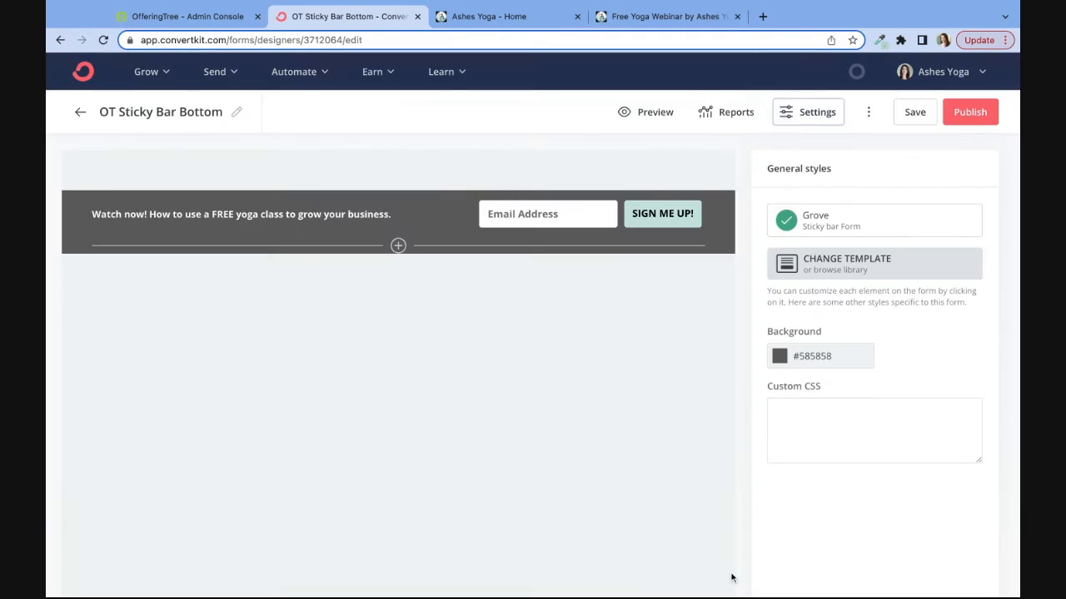
- Publish the OT Sticky Bar Bottom form and copy its HTML embed code
left_click(962, 115)
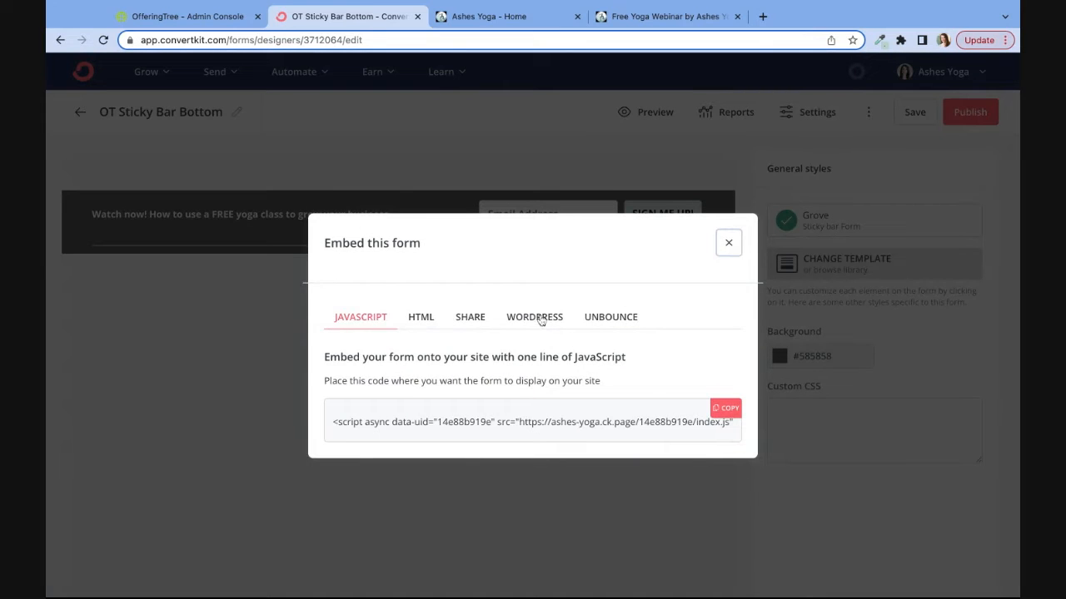
left_click(419, 320)
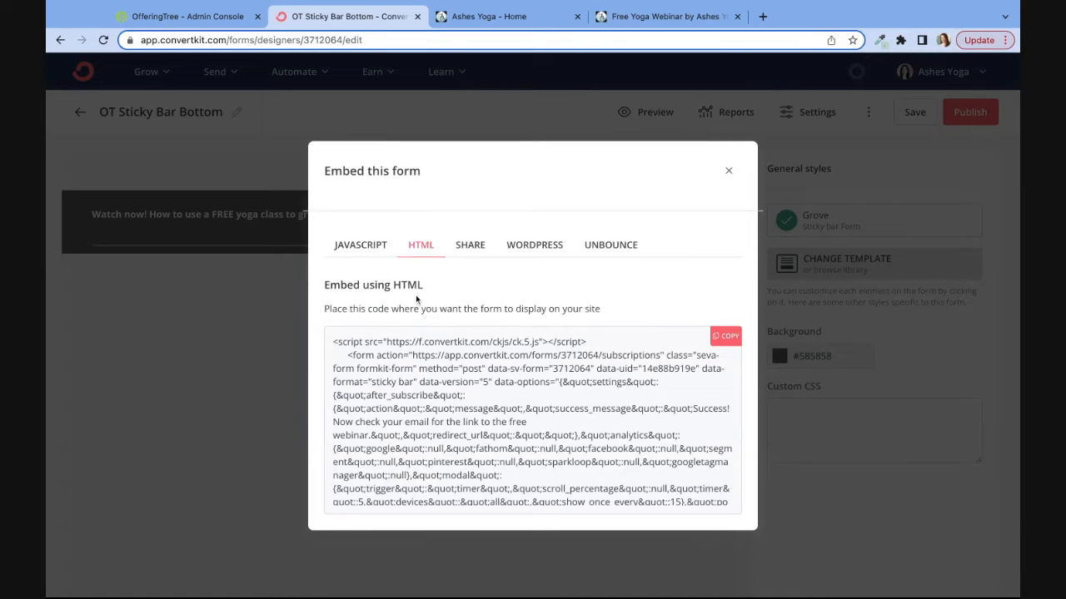
left_click(728, 335)
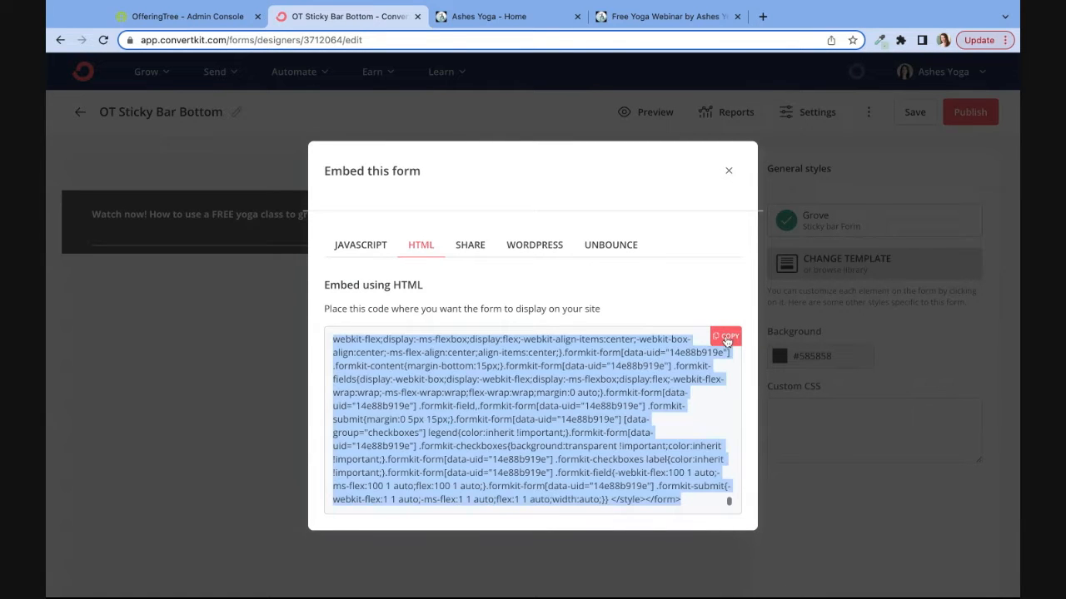
- Switch to OfferingTree, add a HEAD code integration named "Sticky Bar", paste the copied form embed code into it, and save it
left_click(187, 17)
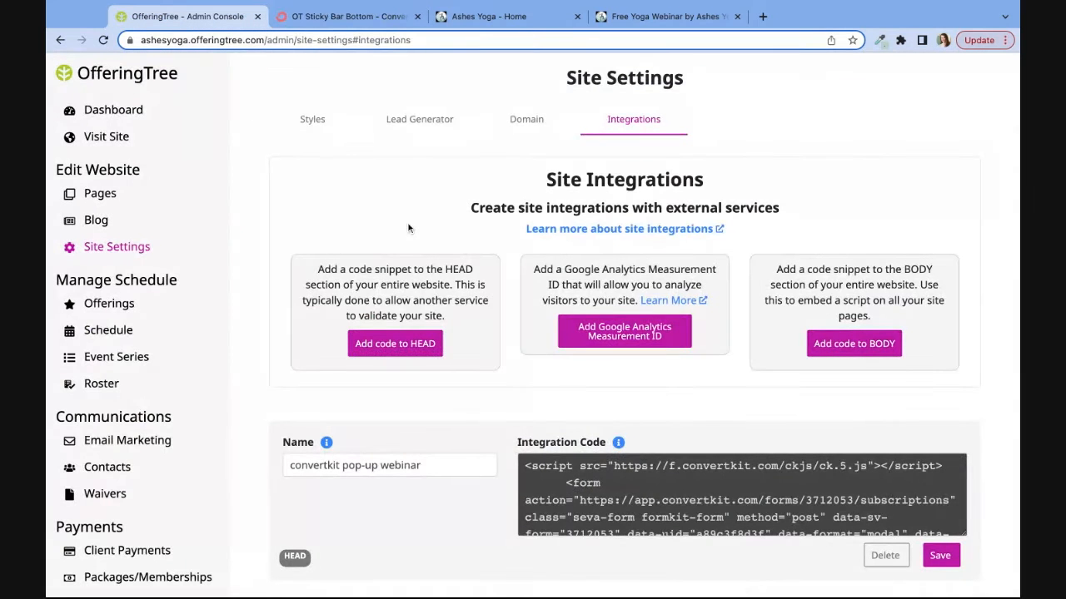
left_click(133, 250)
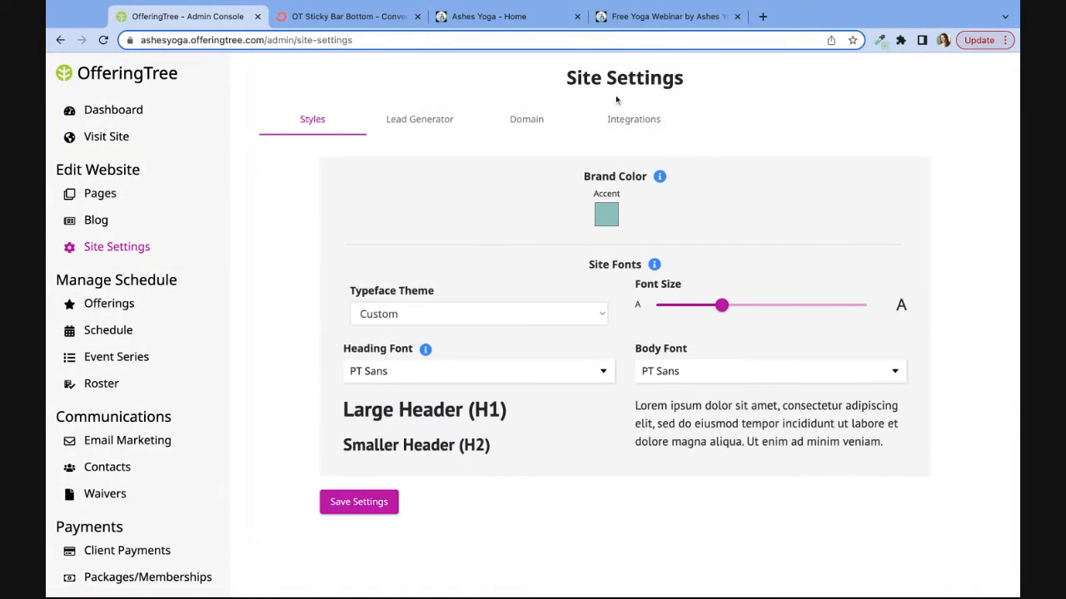
left_click(634, 121)
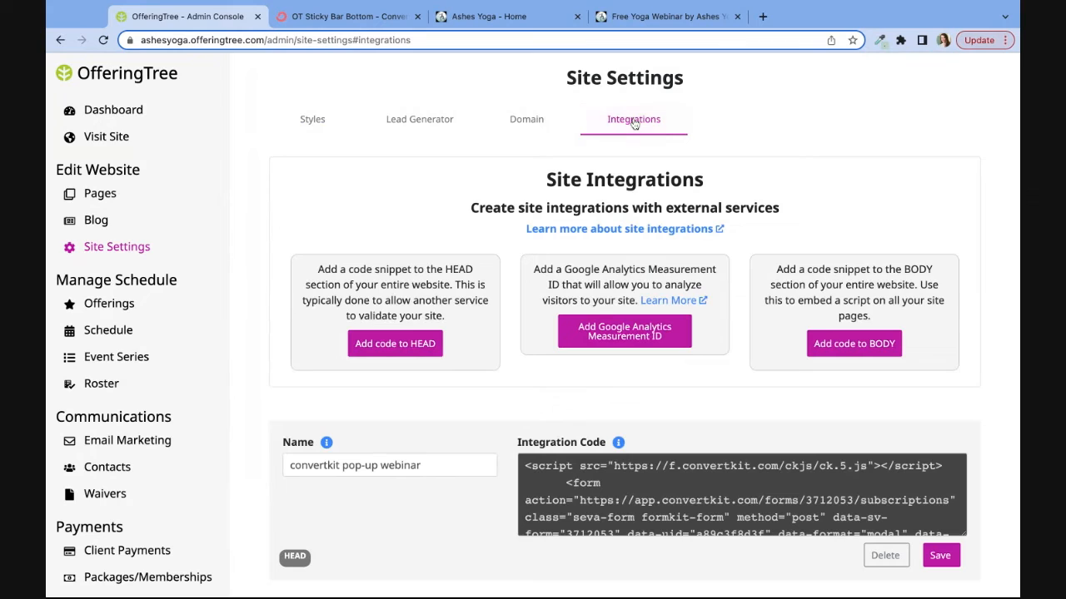
left_click(416, 341)
left_click(388, 469)
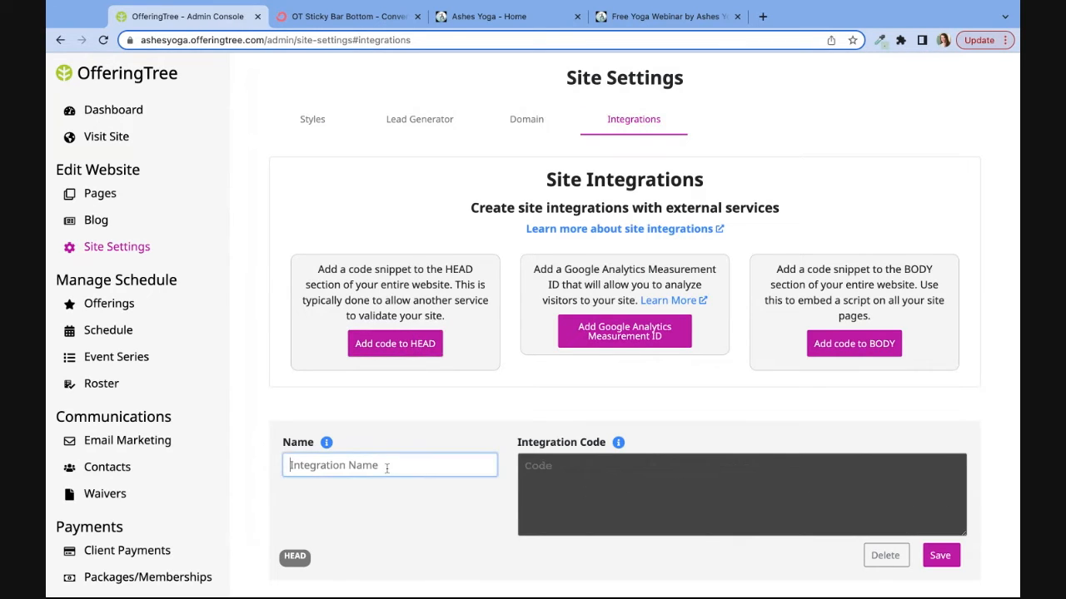
type("Sticky Bar")
key("Tab")
key("ctrl+v")
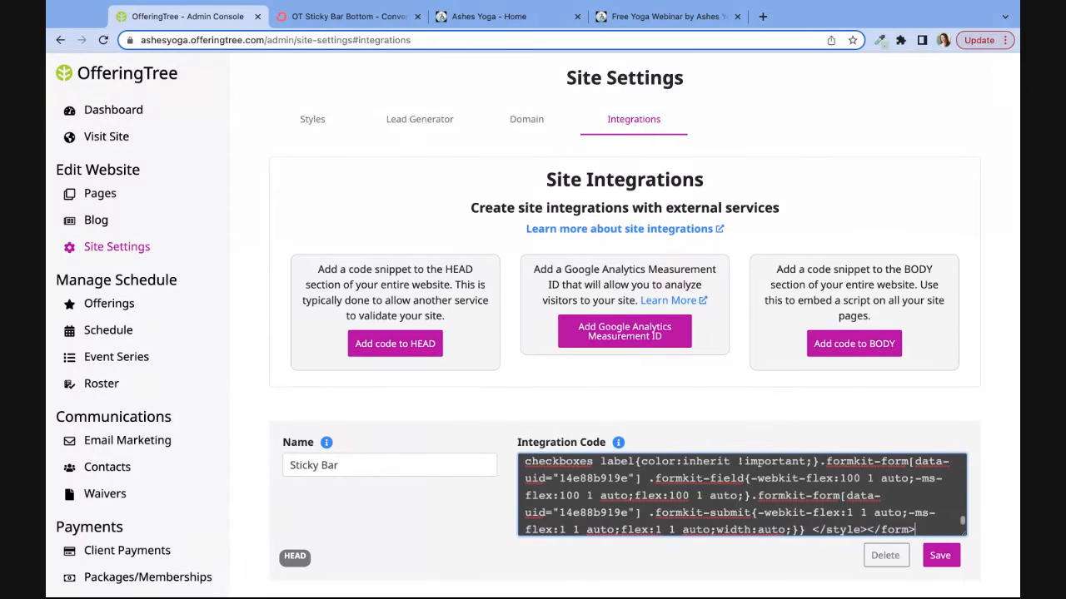
left_click(938, 556)
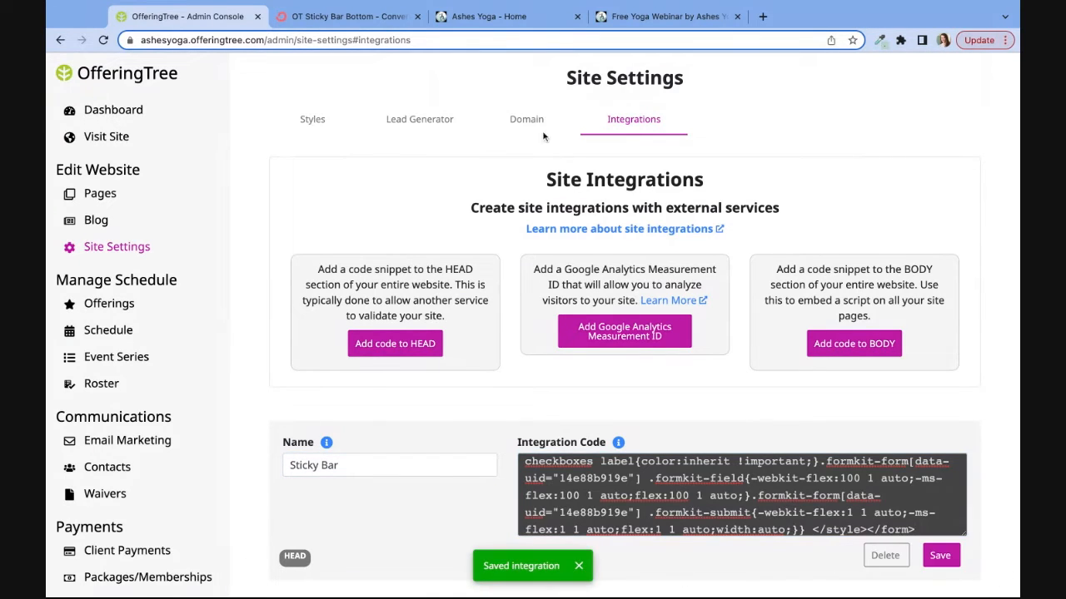
- Reload the live Ashes Yoga home page and check the sticky bar along the full length of the page
left_click(484, 18)
left_click(422, 40)
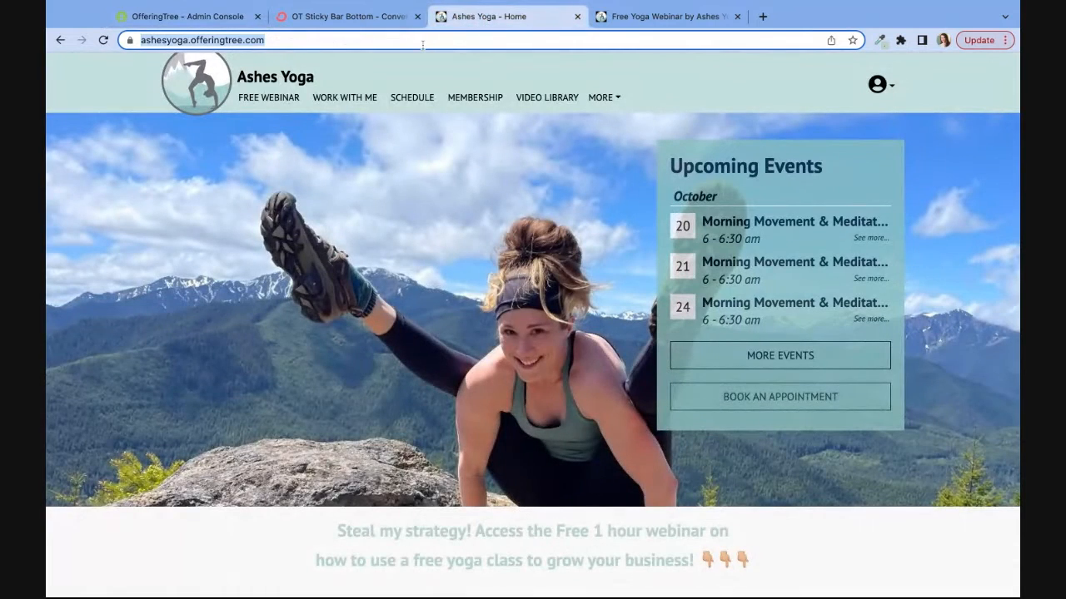
key("Return")
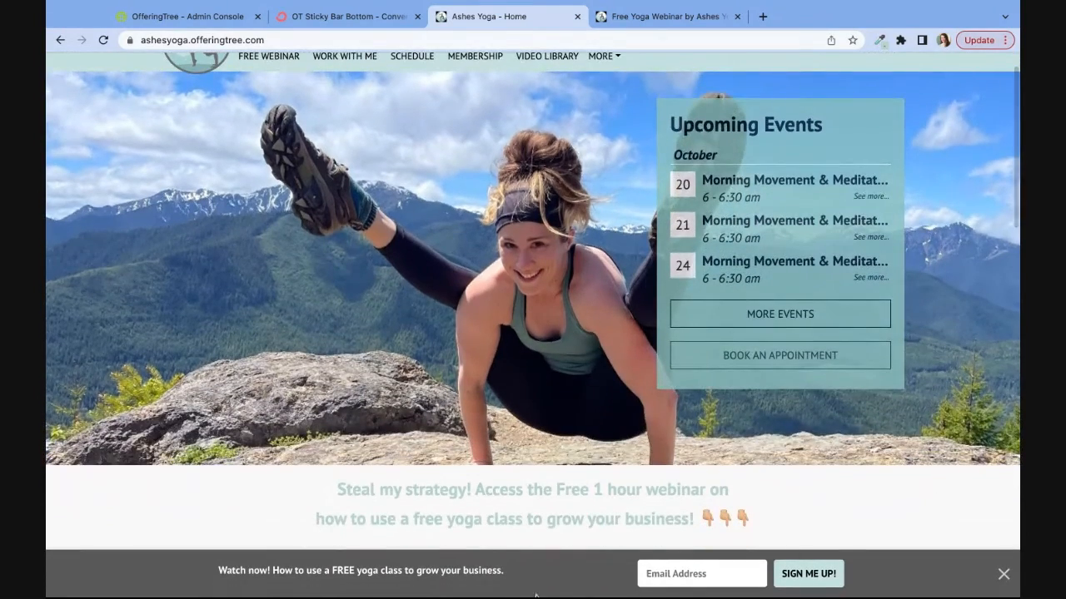
scroll(797, 497, "down", 10)
scroll(798, 498, "down", 5)
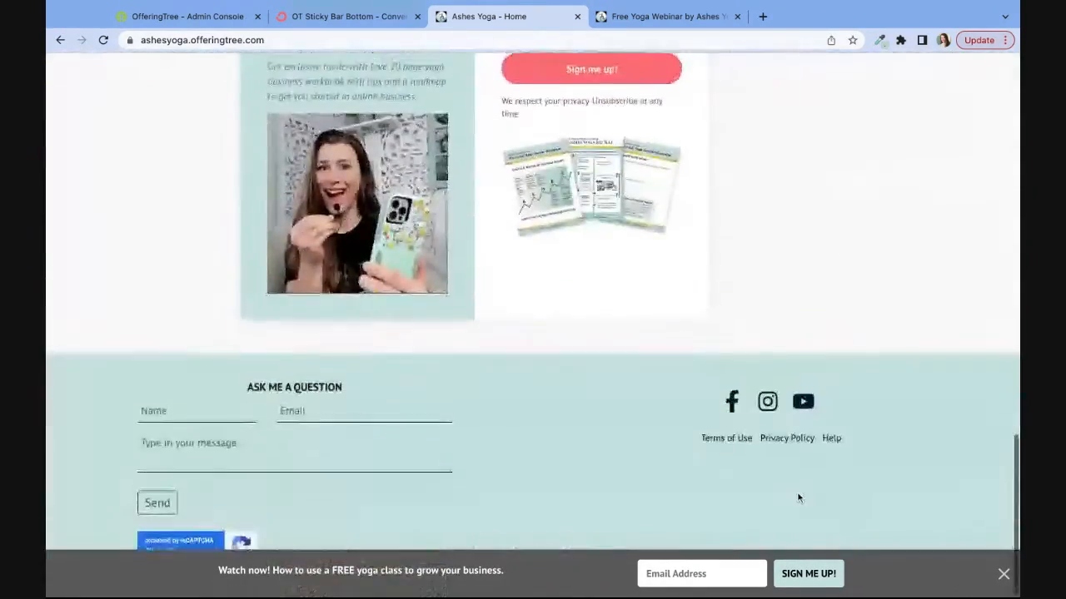
scroll(798, 498, "up", 20)
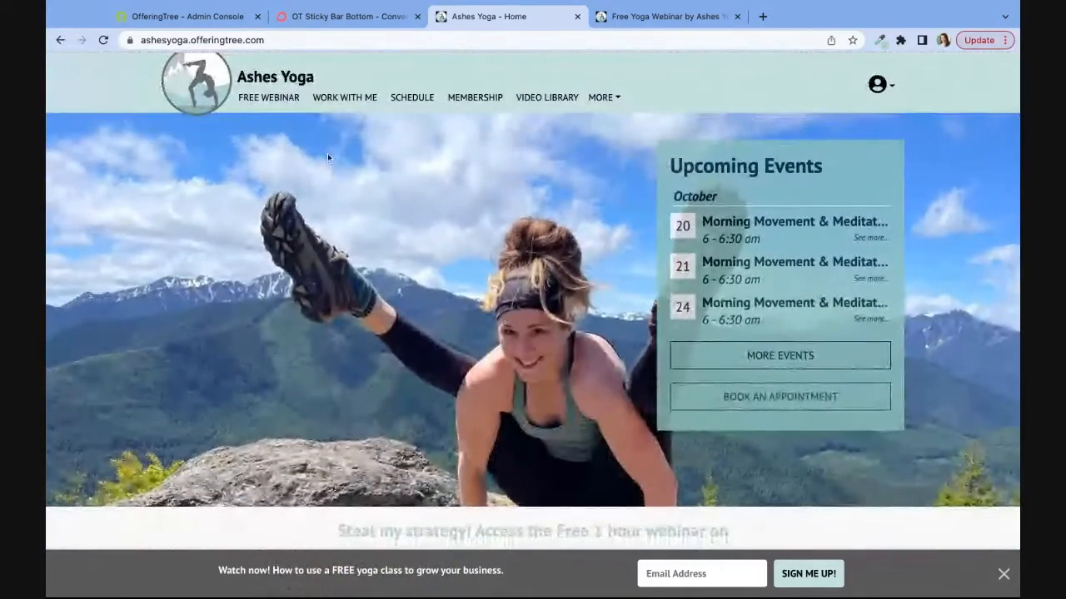
- Visit the Free Webinar and Work With Me pages to check the sticky bar there
left_click(271, 99)
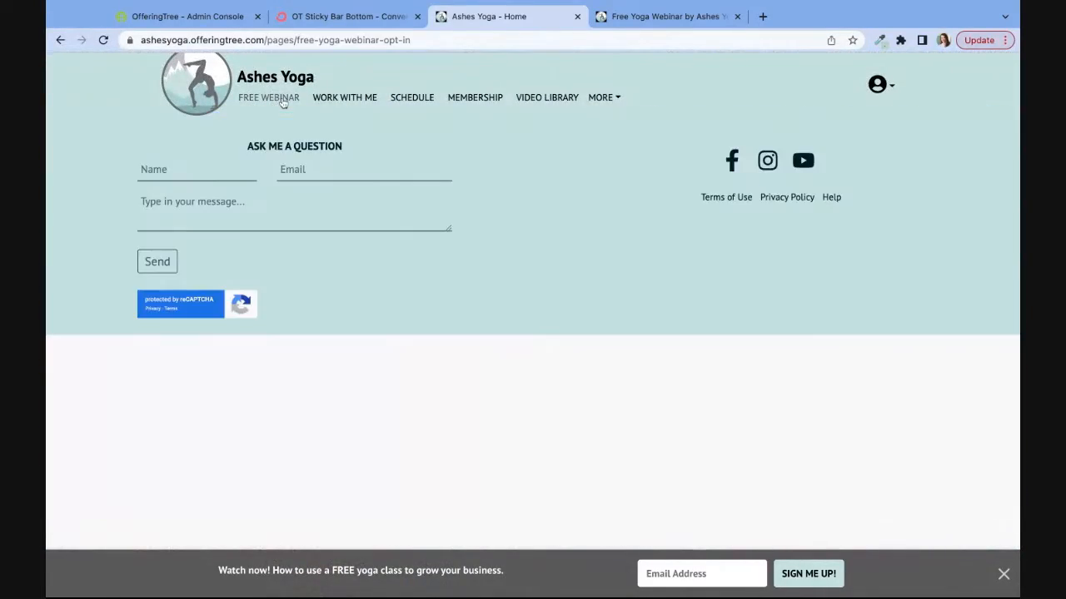
left_click(348, 100)
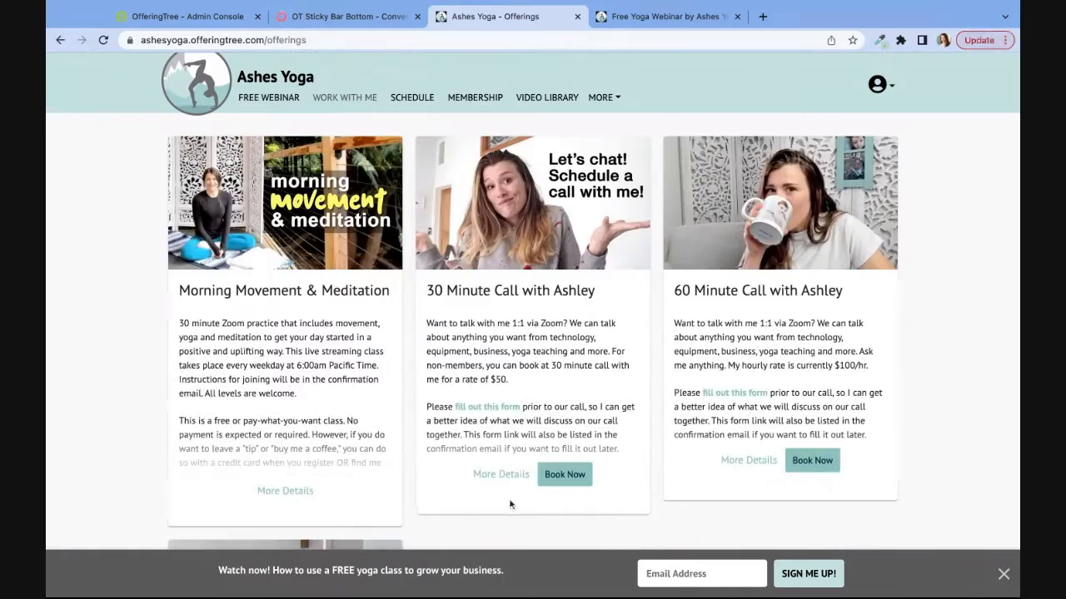
scroll(676, 406, "down", 3)
scroll(675, 406, "up", 3)
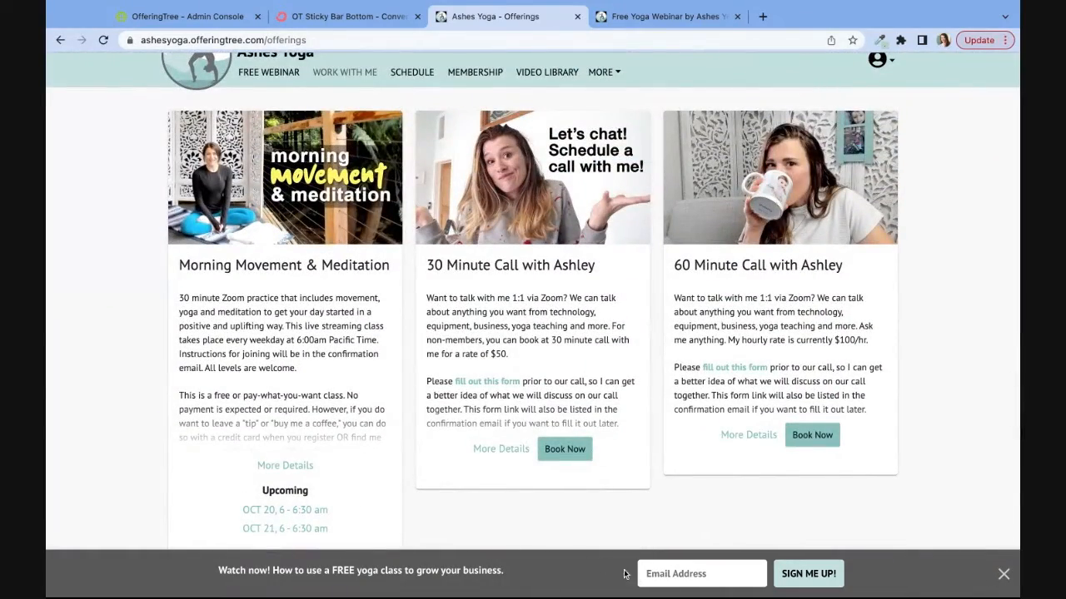
- Try filling in the sticky bar's email address field with sample text, and clear the field
left_click(674, 575)
type("asdfasdfasdfas")
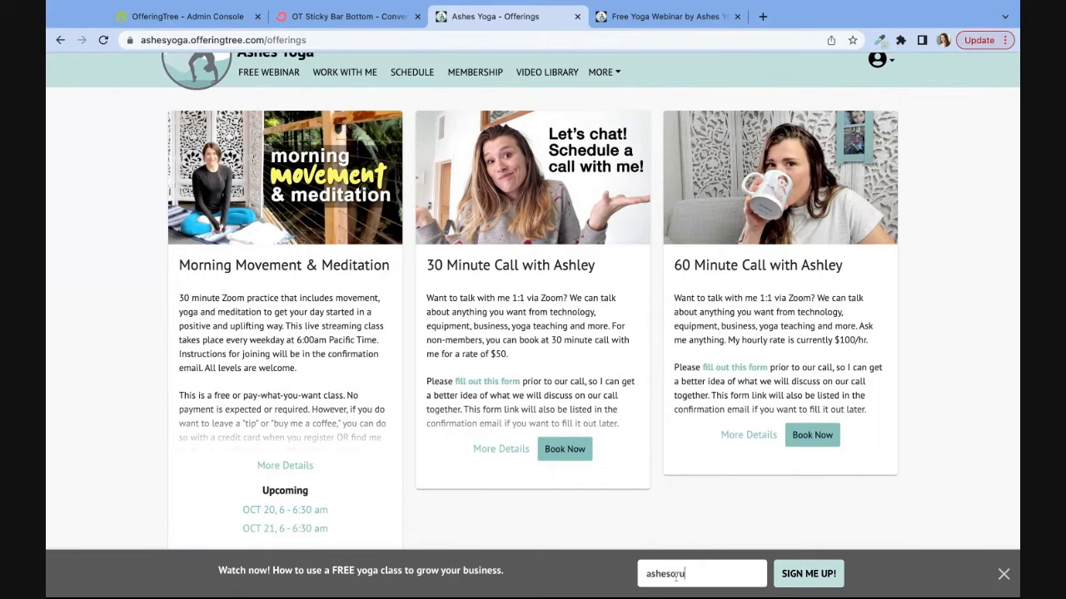
key("super+a")
key("BackSpace")
scroll(440, 461, "up", 1)
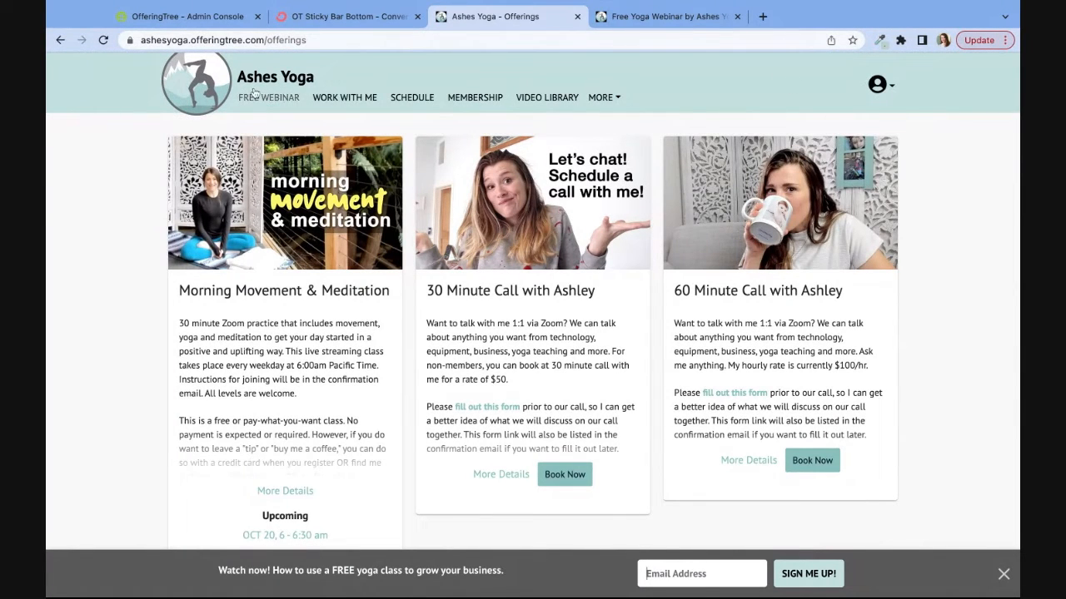
- Review the sign-up form embedded on the Free Webinar page and the webinar form on the home page
left_click(218, 102)
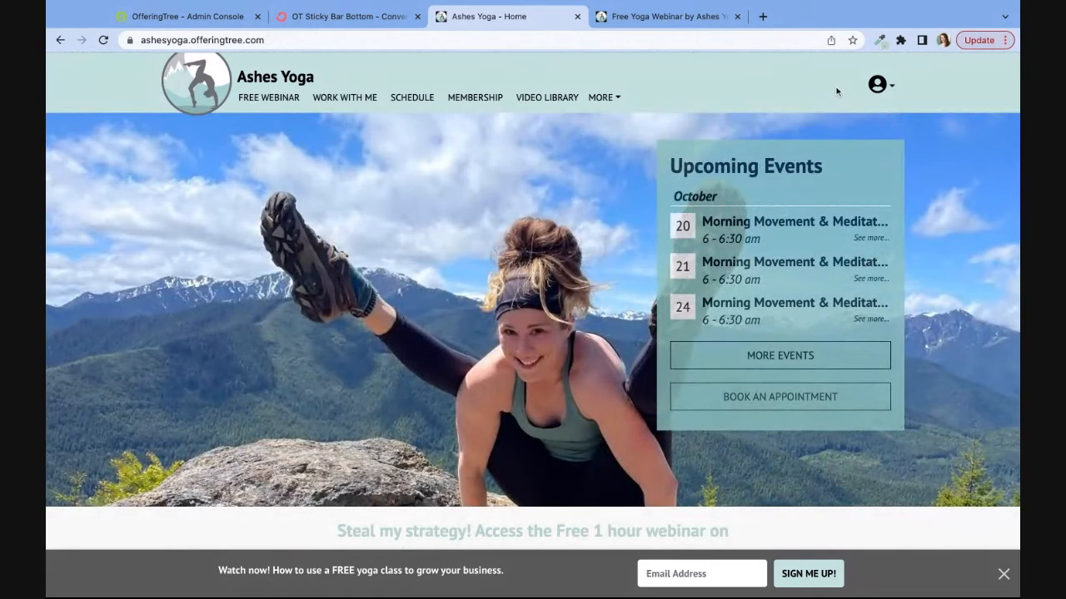
left_click(269, 98)
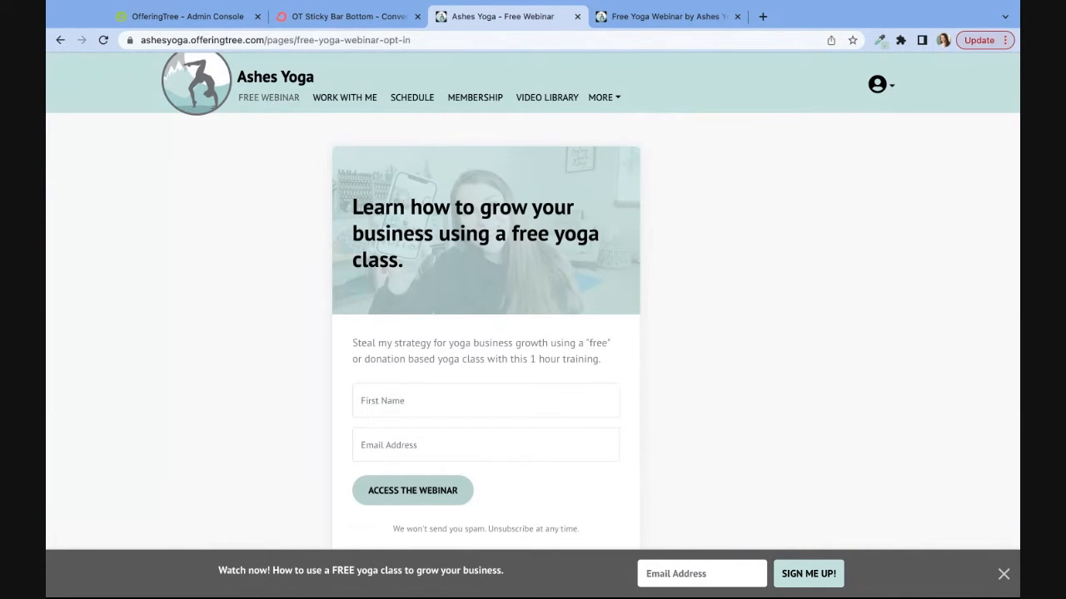
left_click(198, 101)
scroll(510, 173, "down", 2)
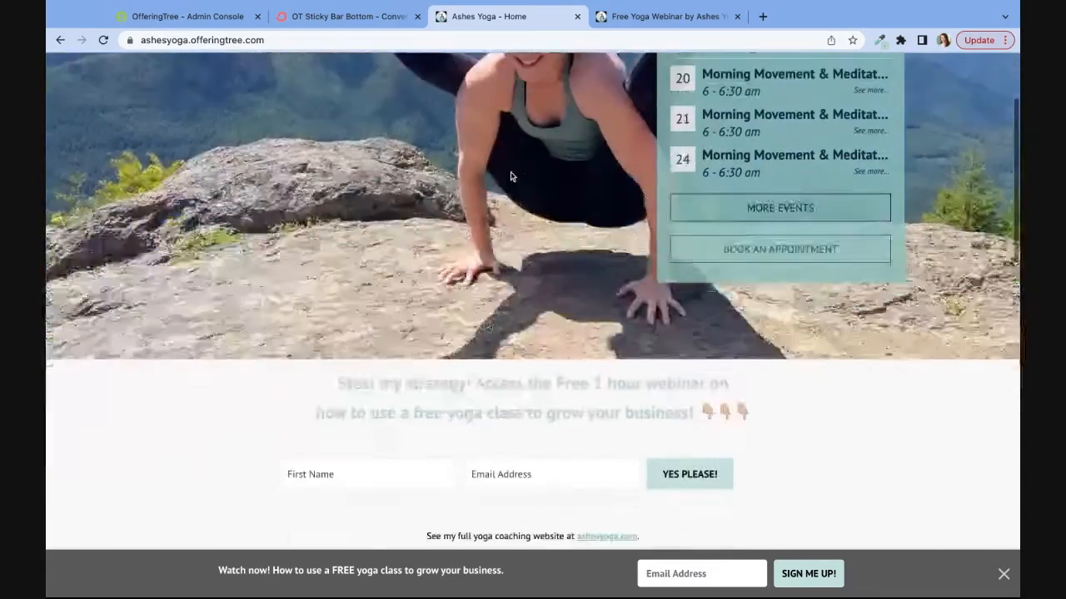
scroll(510, 177, "down", 1)
scroll(528, 408, "down", 1)
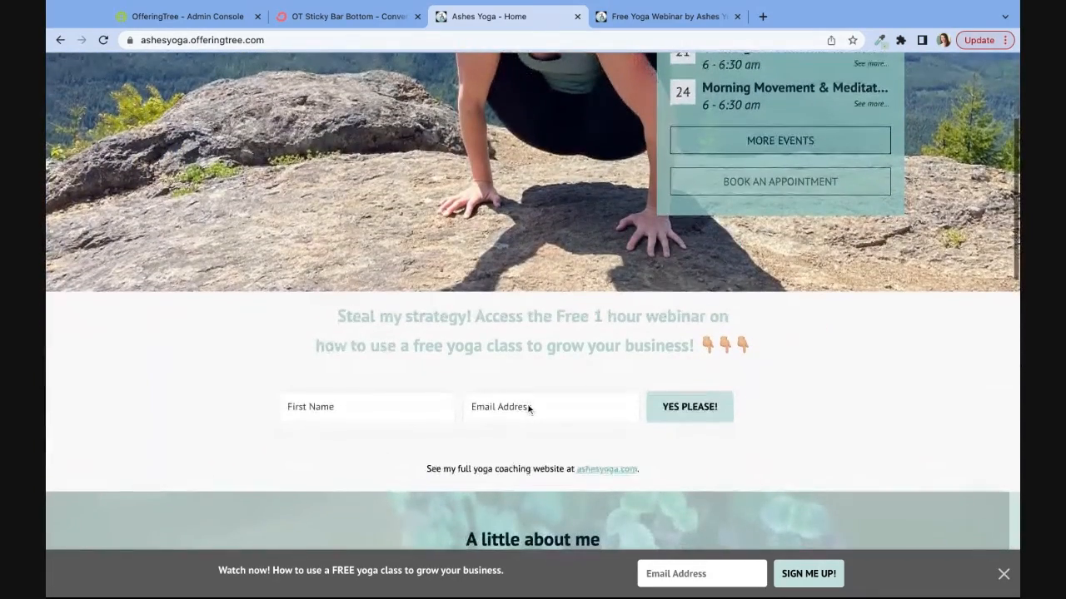
scroll(527, 412, "up", 5)
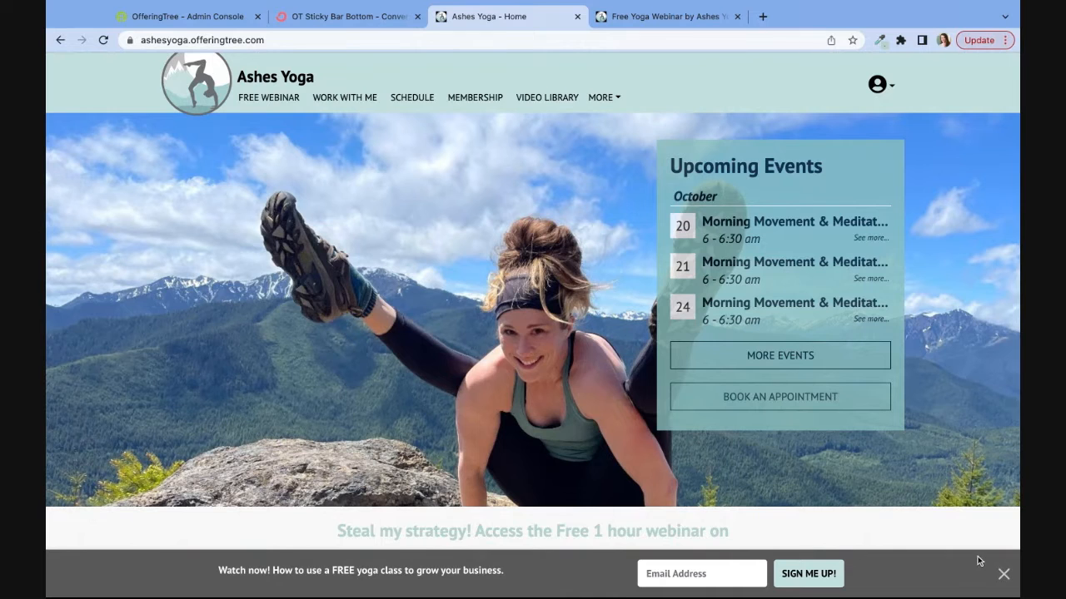
- Switch to ConvertKit and close the embed code dialog of the sticky bar form
left_click(321, 21)
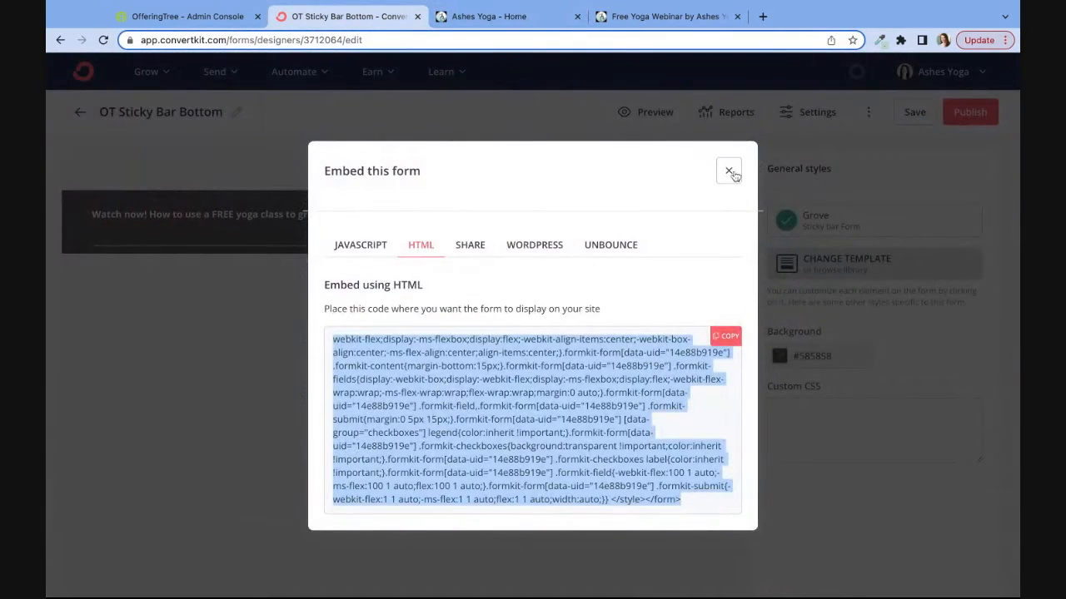
left_click(731, 171)
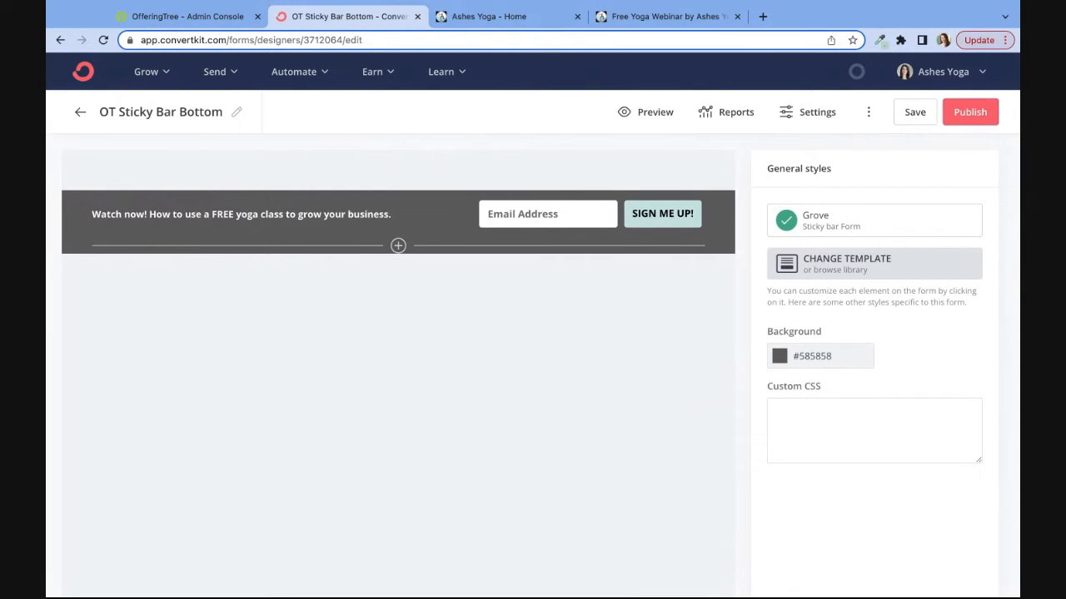
- Start a new automation rule triggered when someone subscribes to the OT Home Page Form
left_click(287, 72)
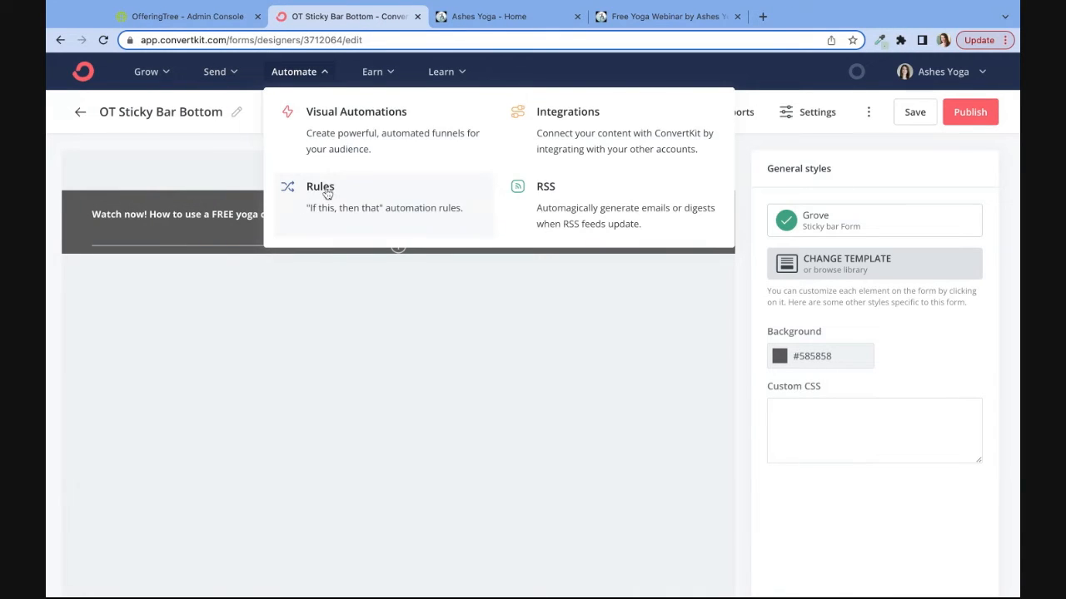
left_click(420, 209)
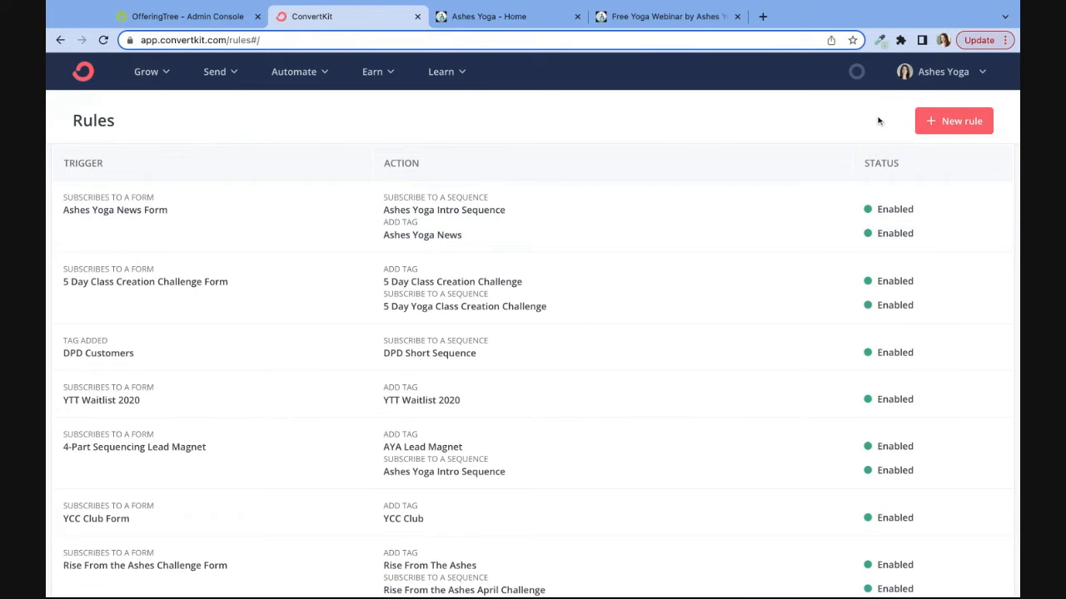
left_click(947, 125)
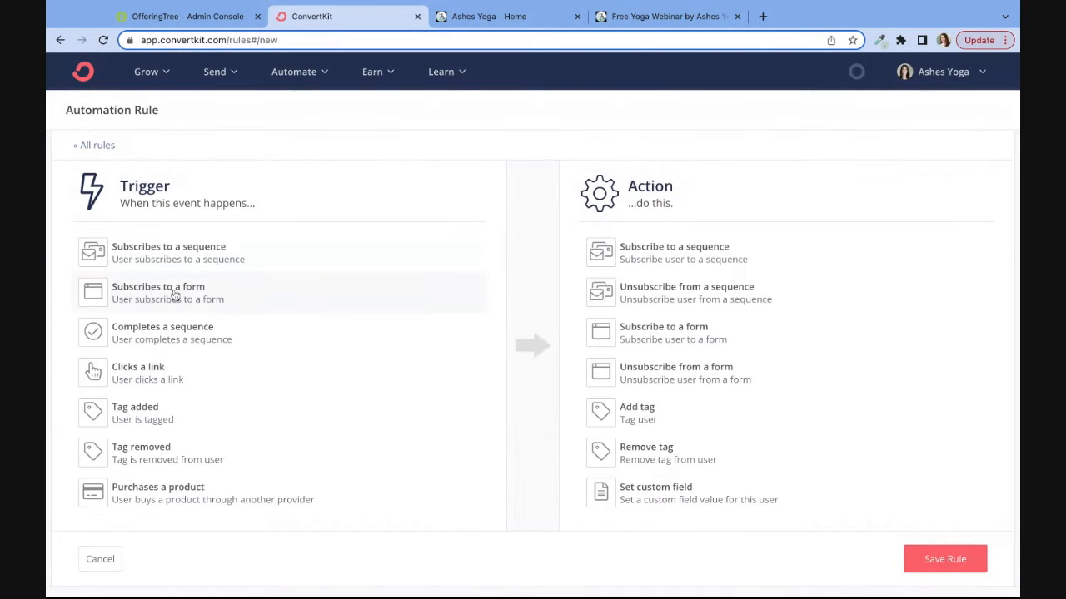
left_click(175, 296)
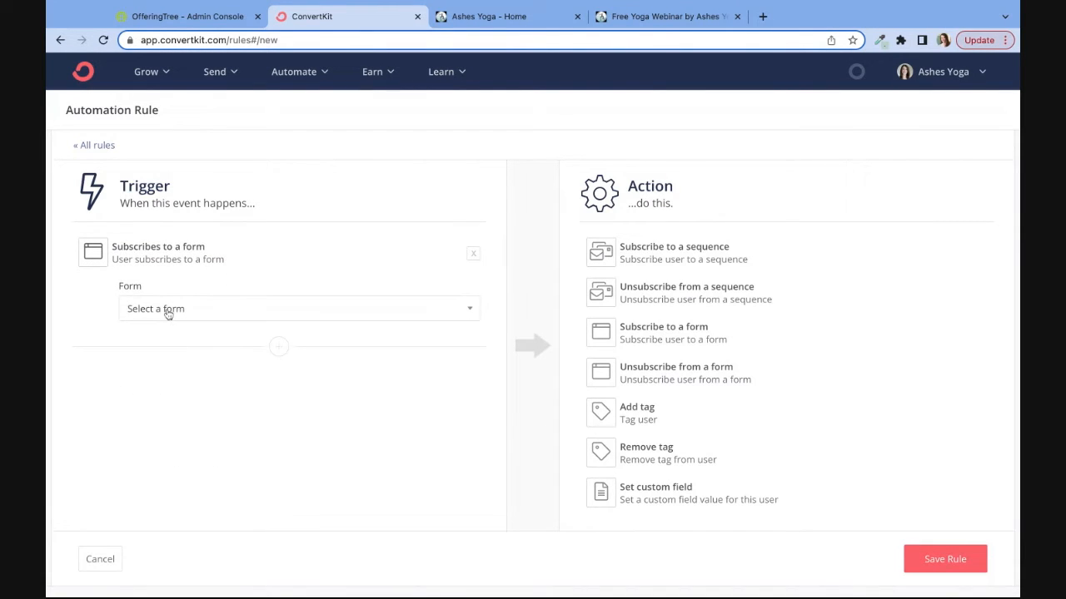
left_click(212, 515)
- Give the rule an Add tag action with a new tag named OfferingTree Home Page Opt-In
left_click(678, 425)
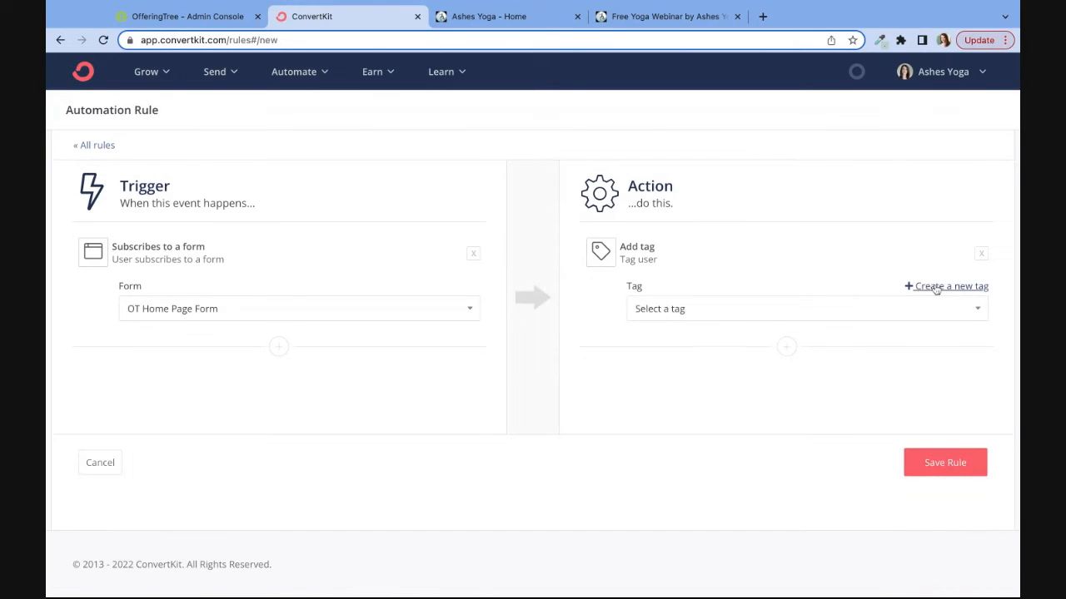
left_click(935, 288)
type("Offering")
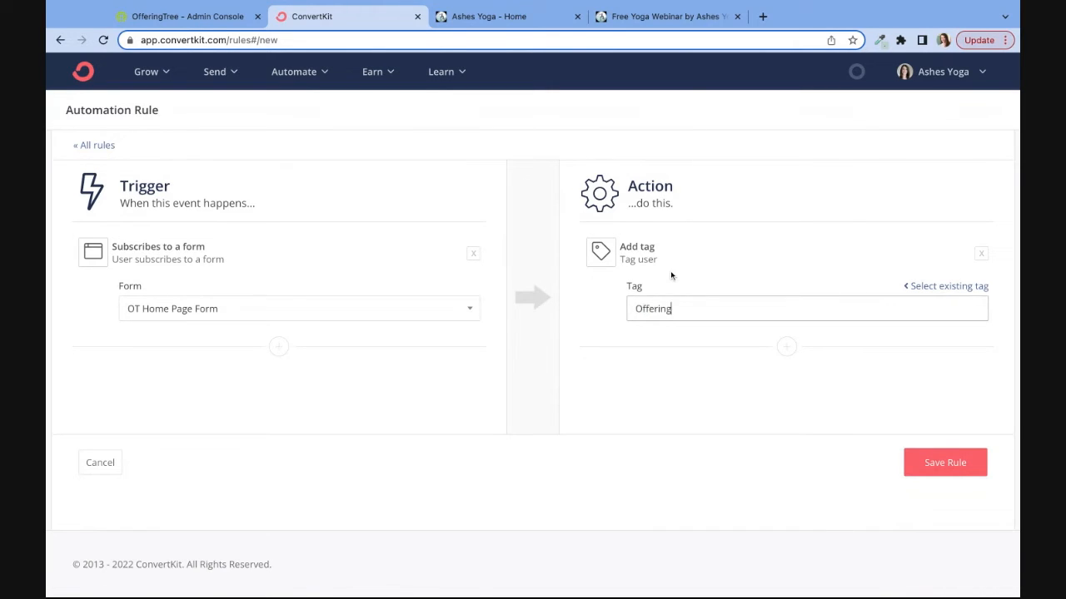
type("Tree Home Page Opt-In")
triple_click(752, 298)
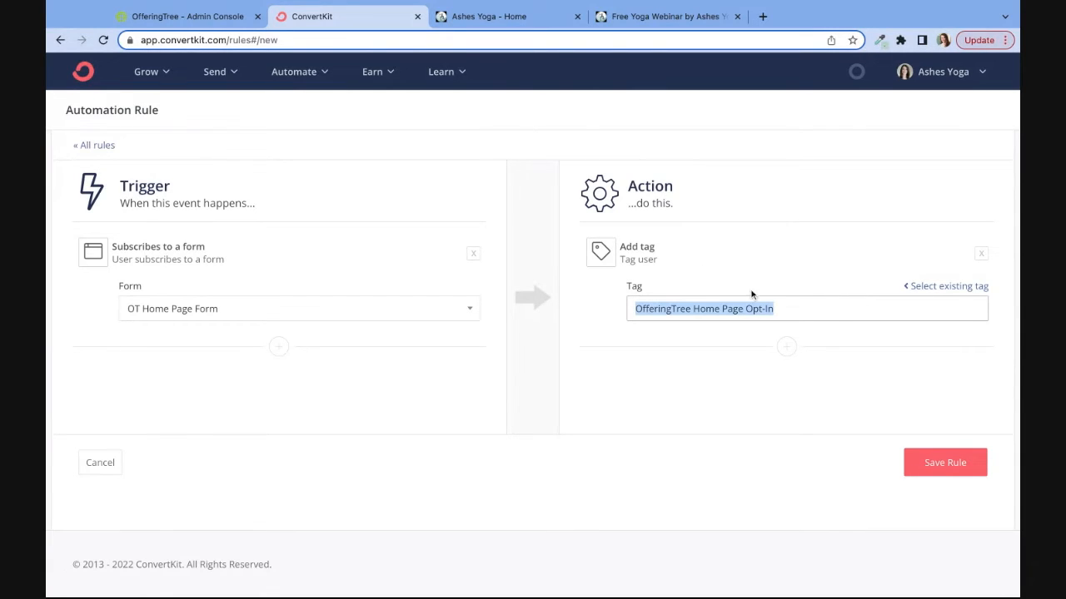
- Add a Subscribe to a sequence action to the rule without choosing a sequence, and discard the rule
left_click(787, 346)
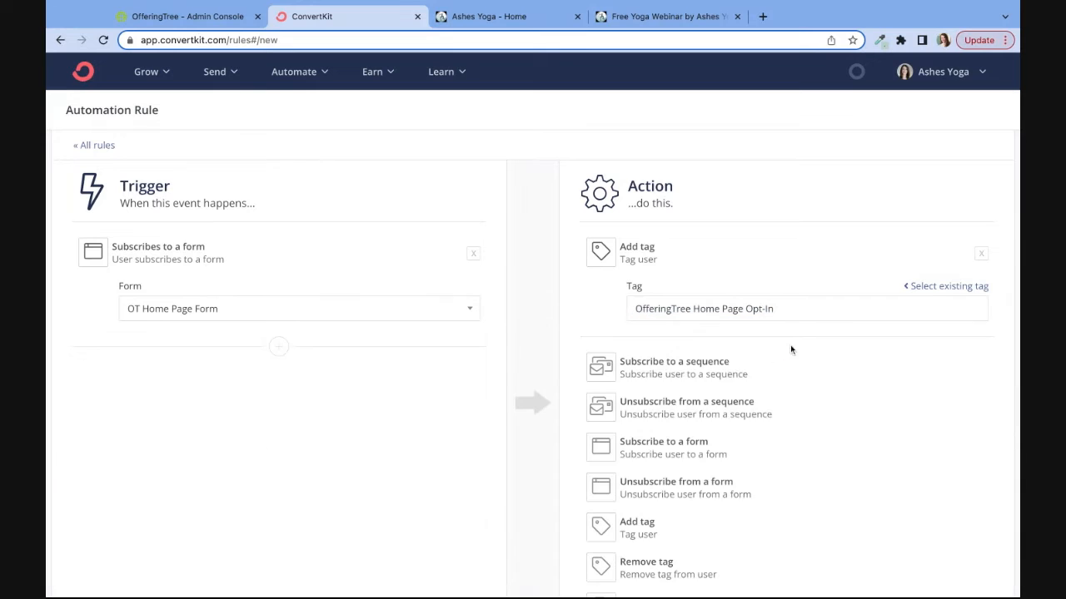
left_click(658, 366)
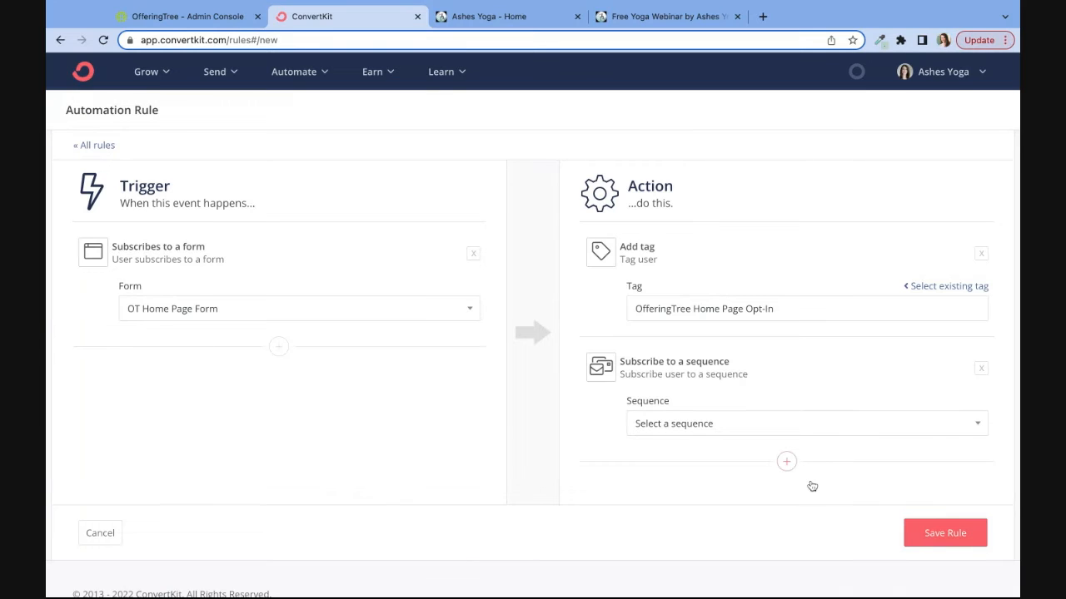
left_click(96, 540)
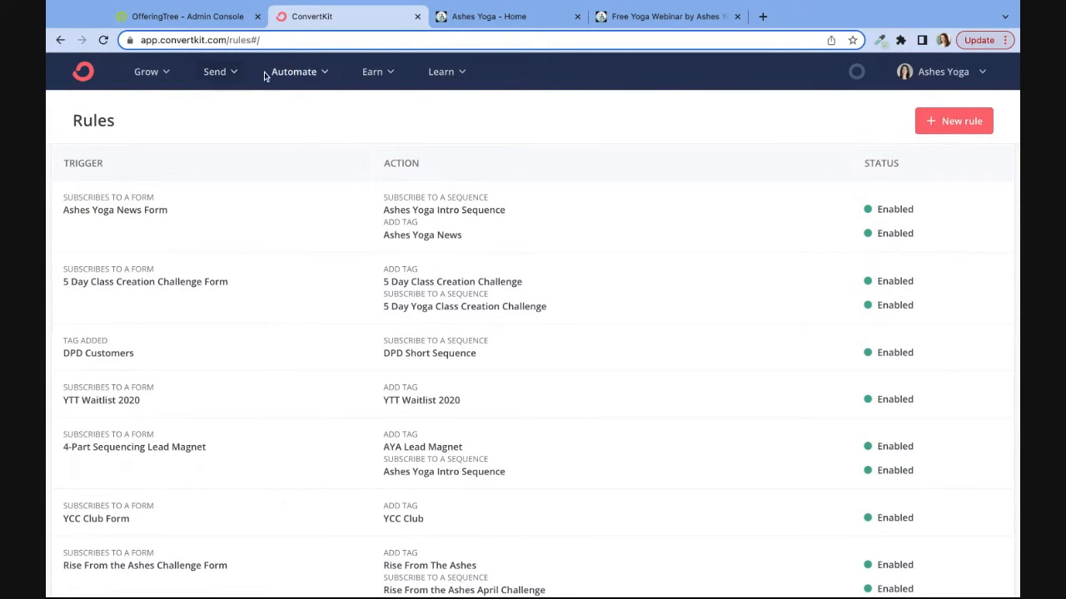
left_click(292, 75)
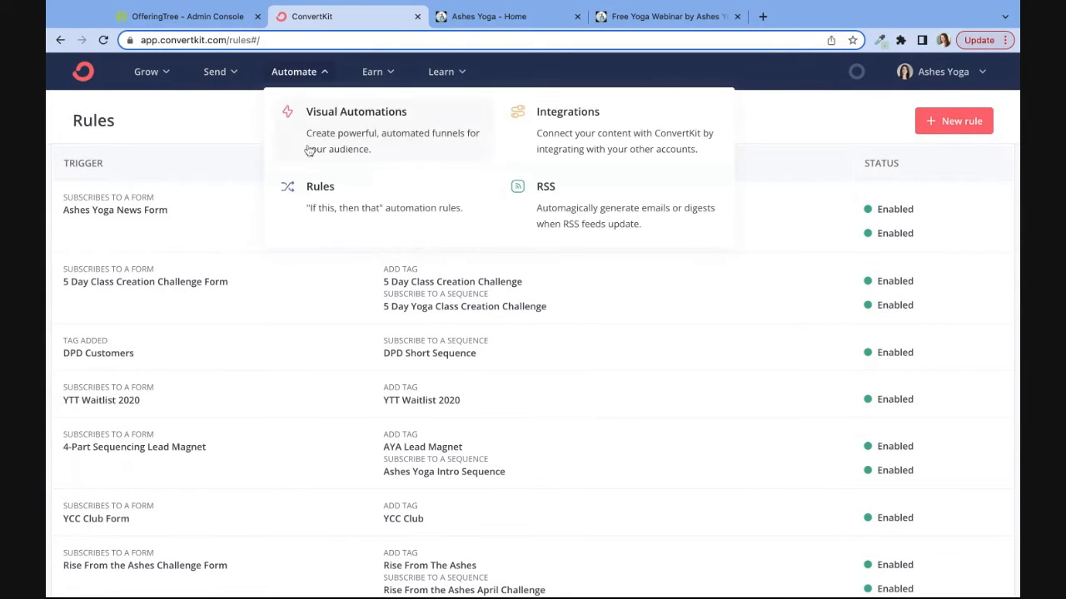
left_click(324, 70)
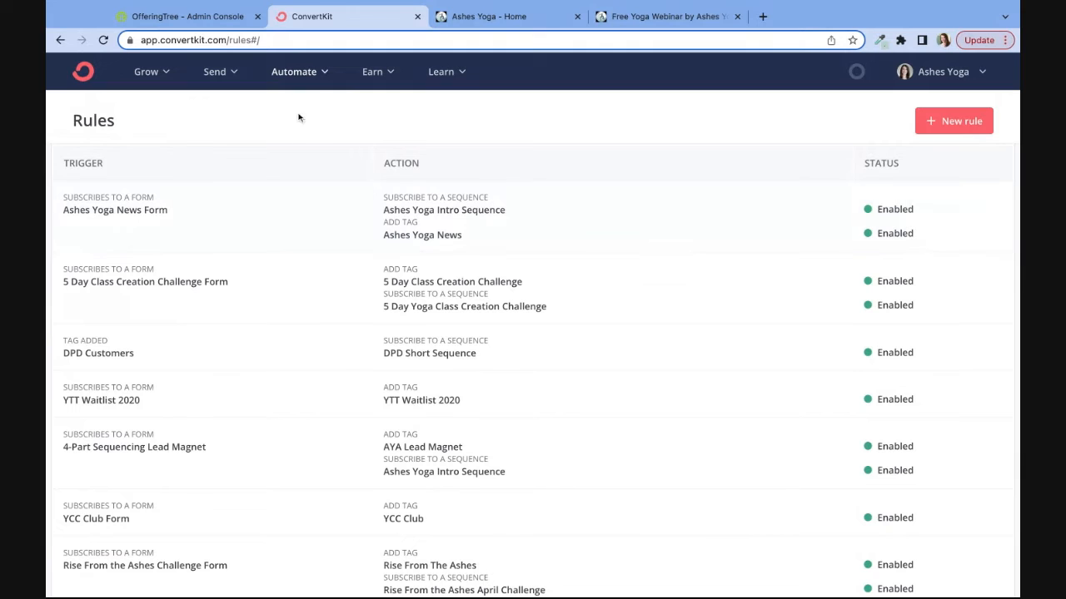
- Switch to the OfferingTree admin console and view the list of published offerings
left_click(212, 22)
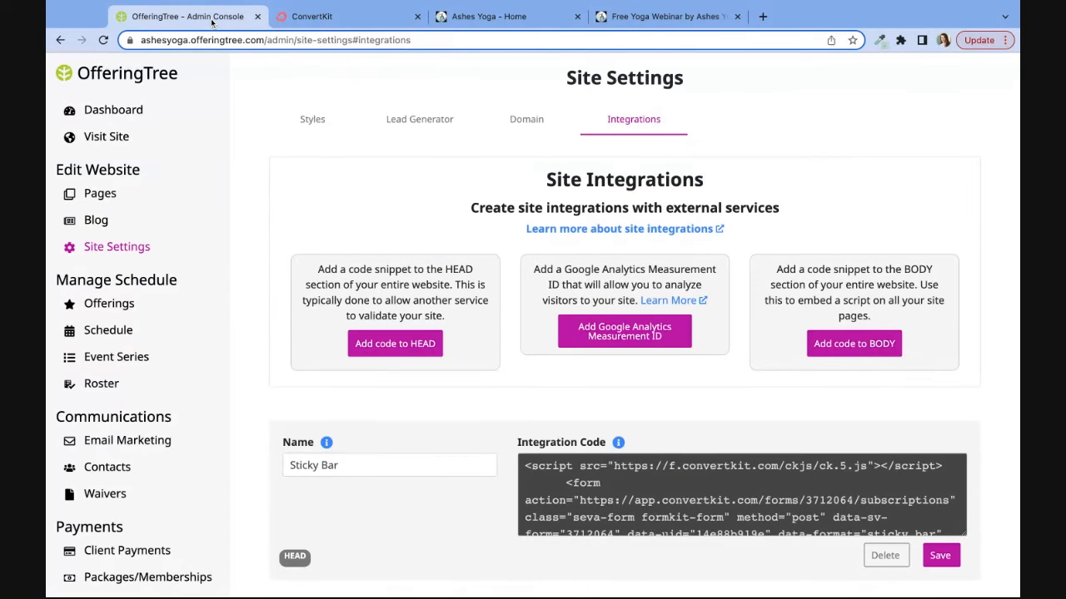
left_click(841, 597)
left_click(484, 226)
left_click(116, 306)
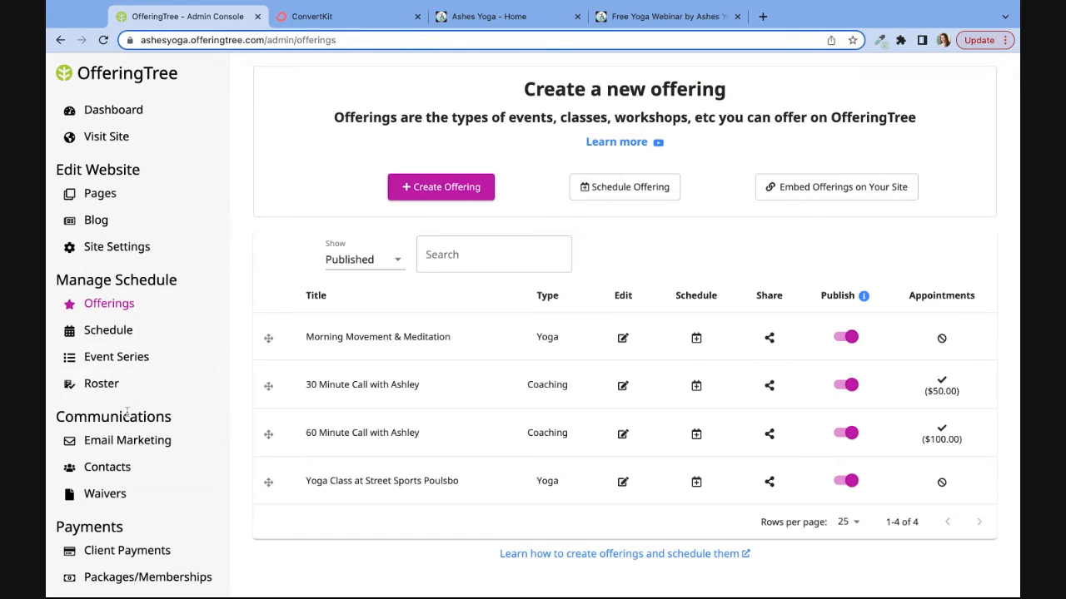
- Open the Email Marketing page and look through the list of sent newsletters
left_click(130, 441)
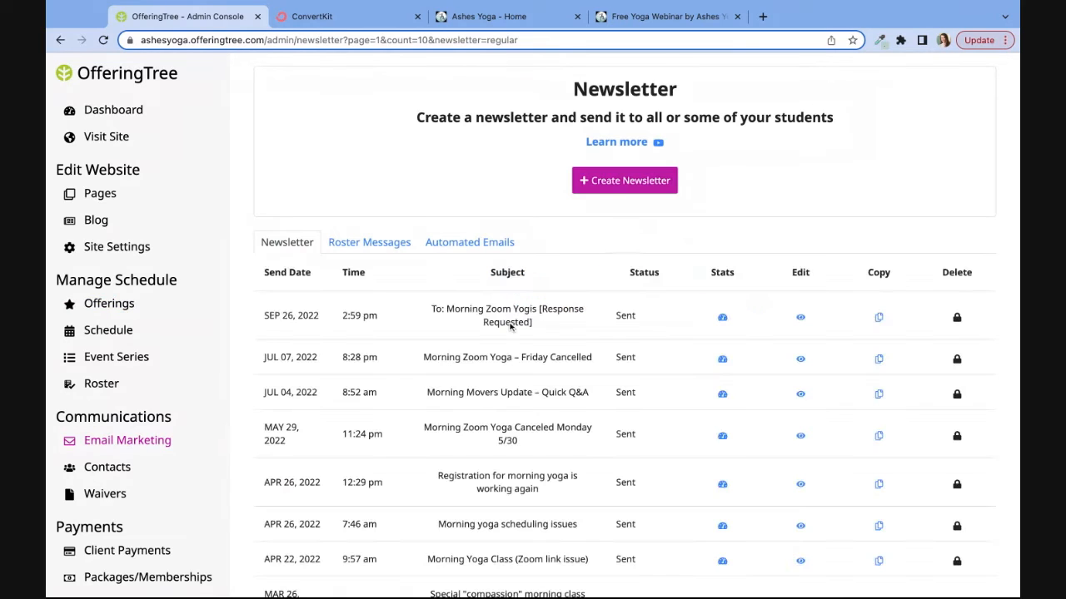
scroll(493, 250, "down", 3)
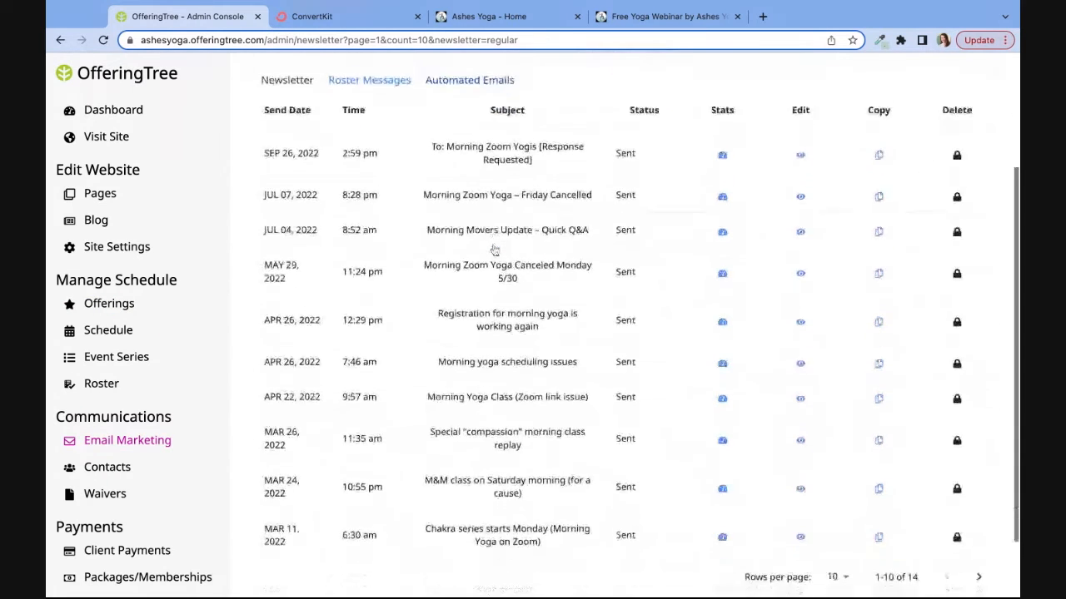
scroll(494, 251, "up", 3)
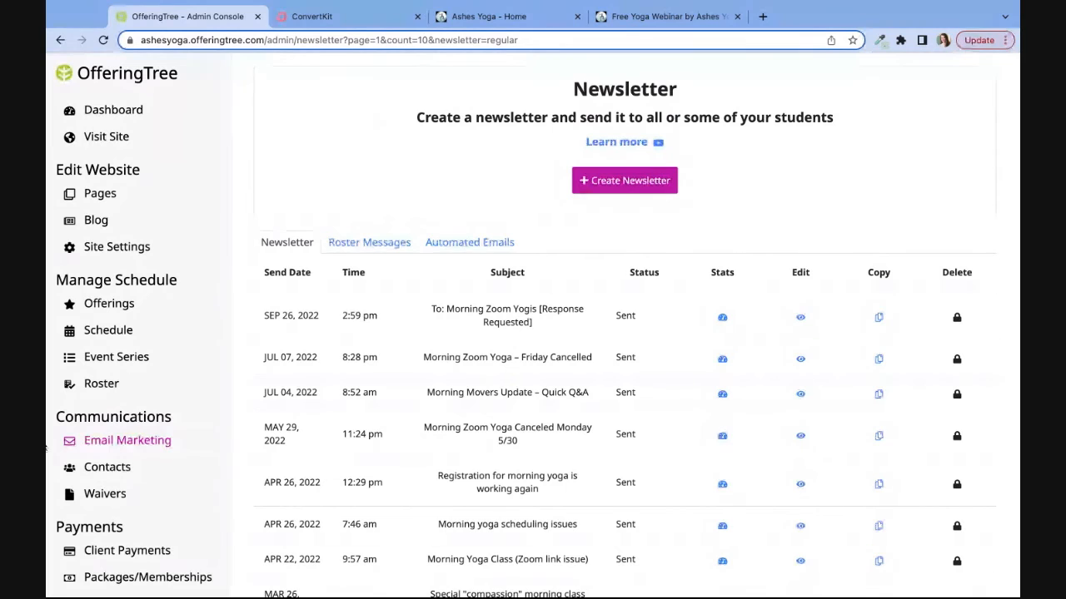
left_click(46, 447)
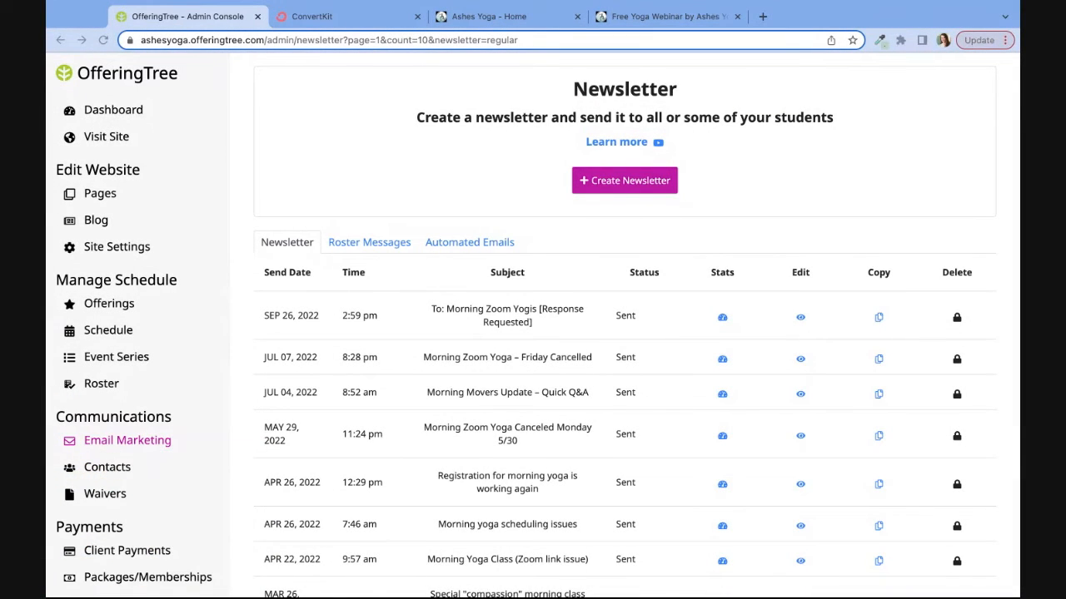
- Look over the admin console's other sections, and view the automated emails in Email Marketing
scroll(133, 416, "down", 3)
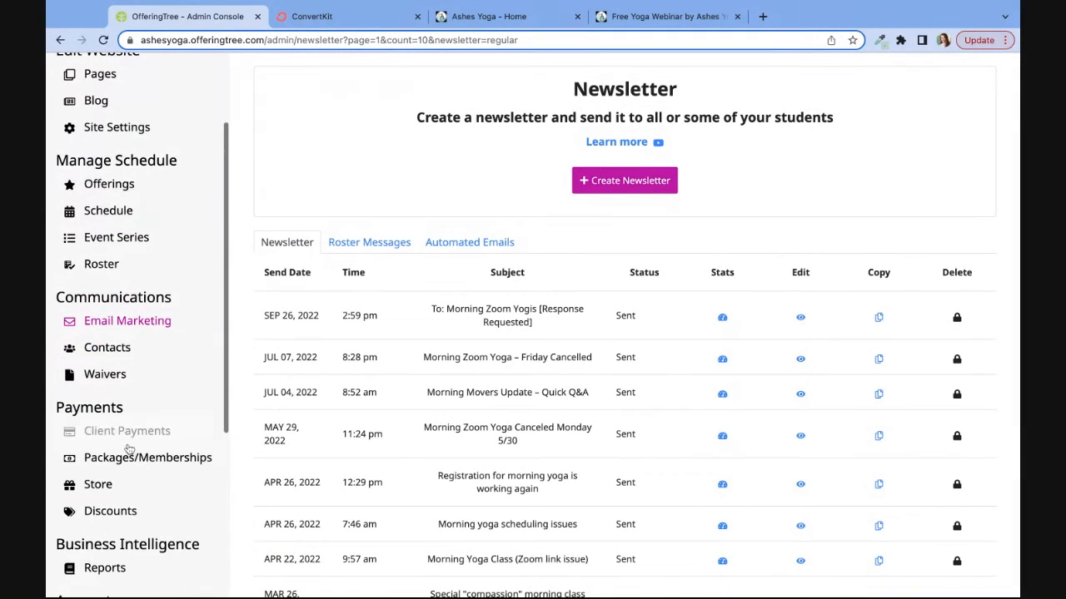
scroll(136, 470, "down", 2)
scroll(136, 472, "up", 2)
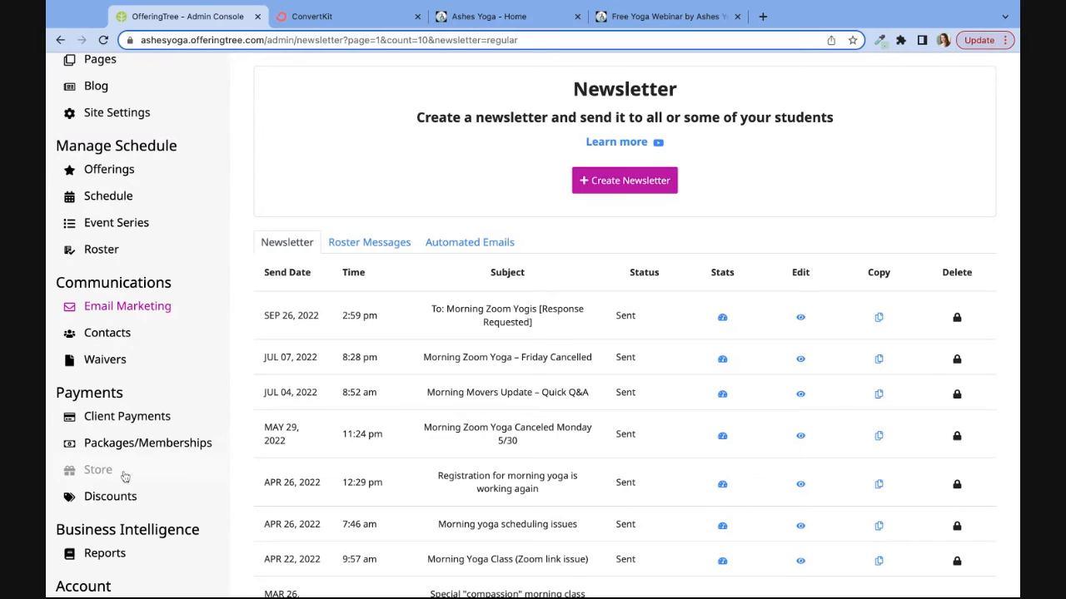
scroll(108, 315, "down", 3)
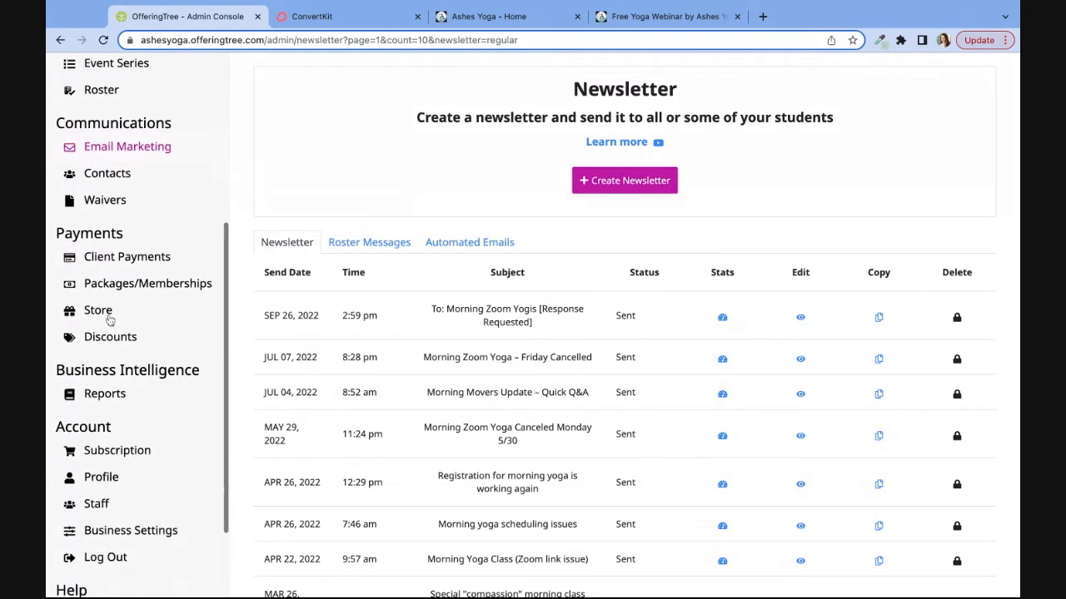
scroll(100, 299, "up", 3)
left_click(116, 231)
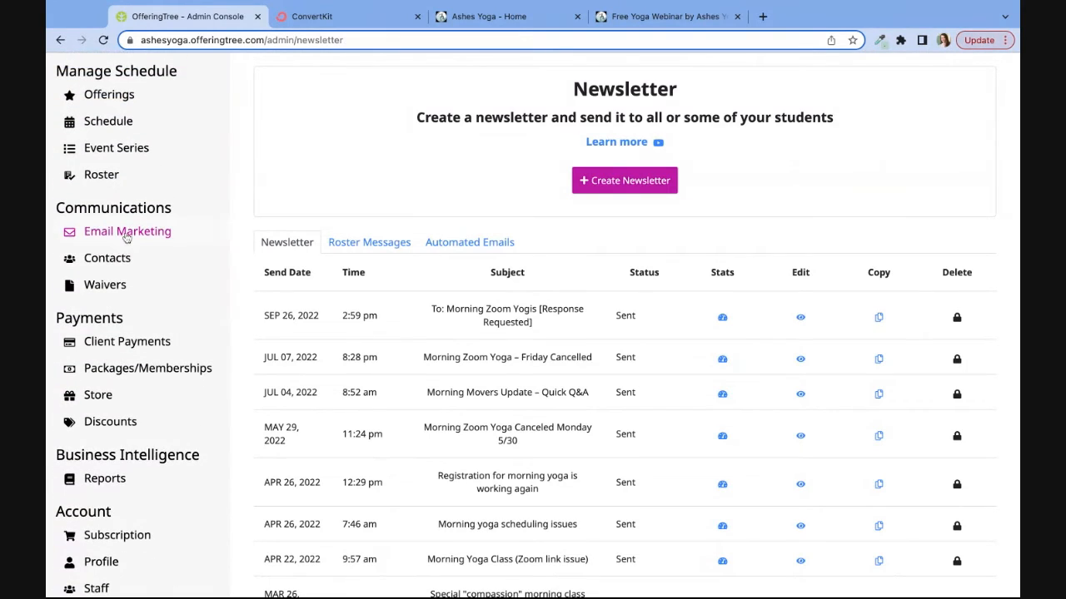
left_click(471, 243)
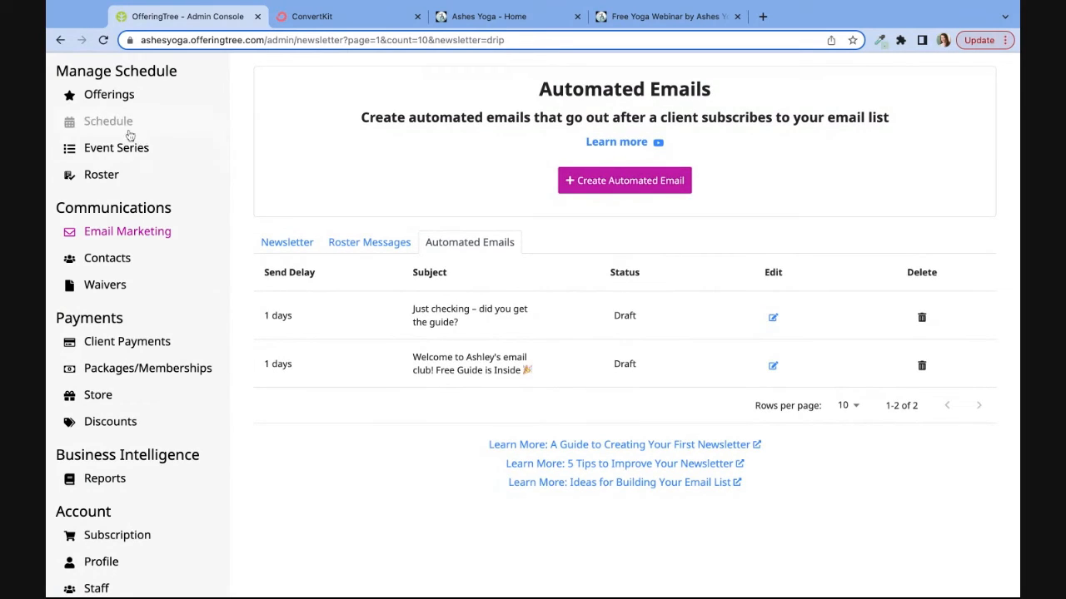
- Open the online store, expand the Yoga Cueing Training Replays section, and look through the store items
left_click(118, 395)
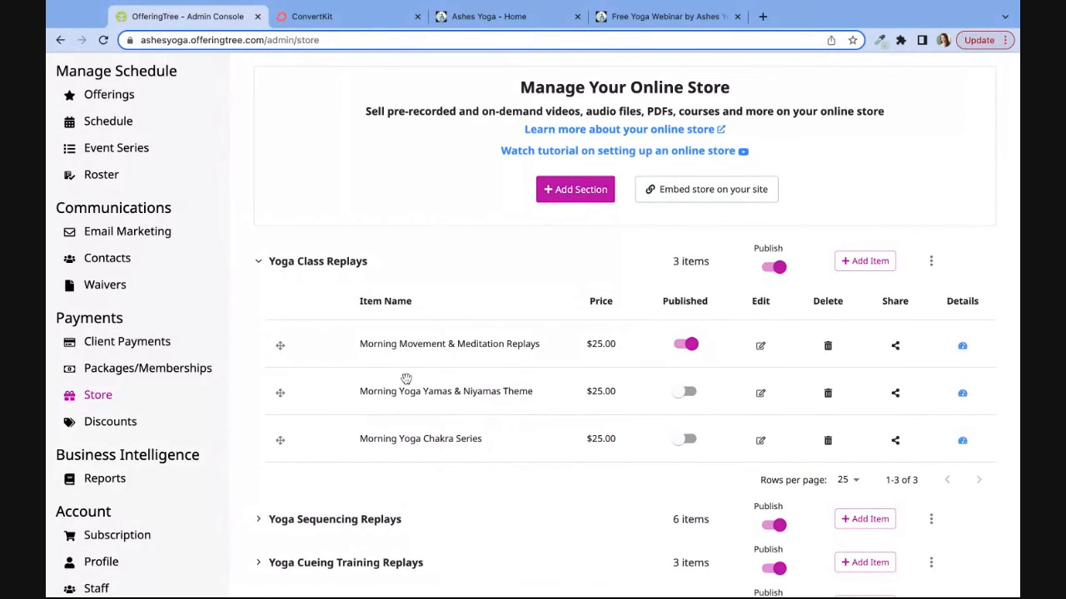
scroll(471, 393, "down", 1)
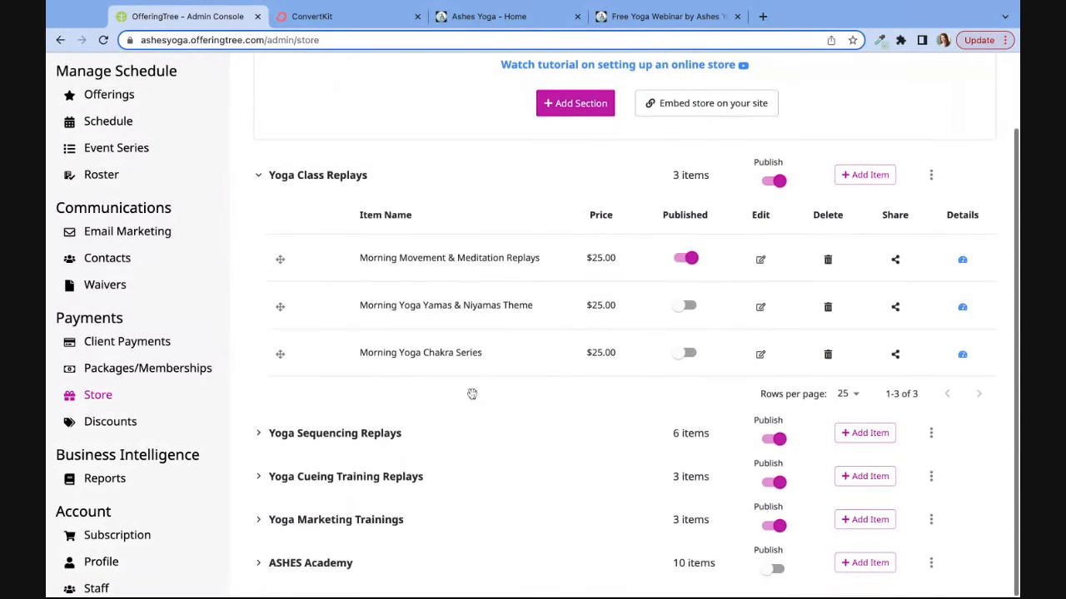
left_click(265, 529)
left_click(261, 475)
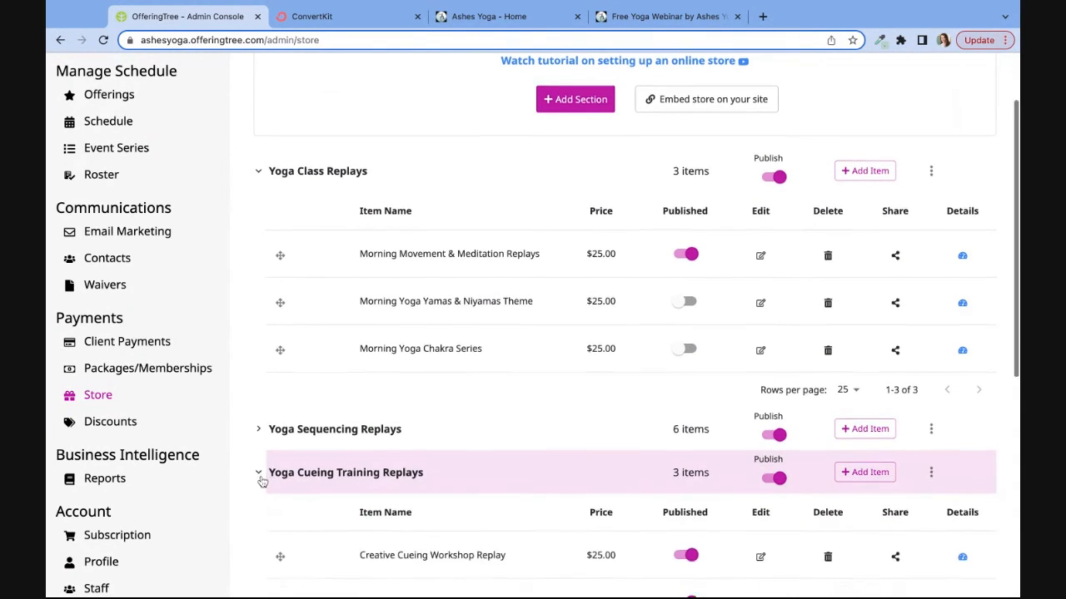
scroll(263, 479, "down", 2)
scroll(260, 482, "up", 3)
- View the published Free Yoga Webinar blog post with its embedded video and course link
left_click(670, 17)
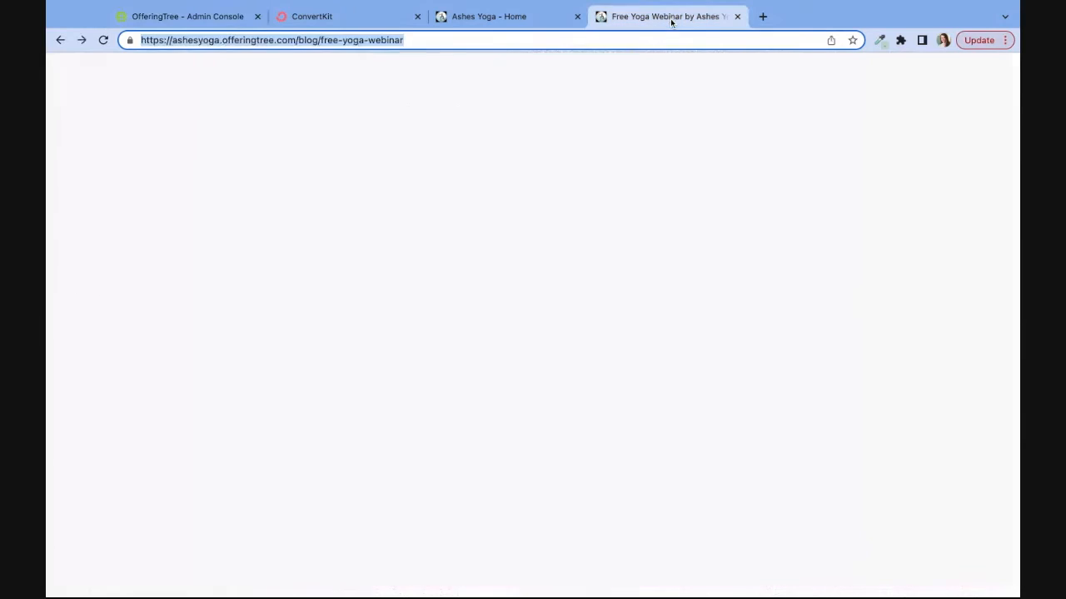
scroll(797, 290, "down", 2)
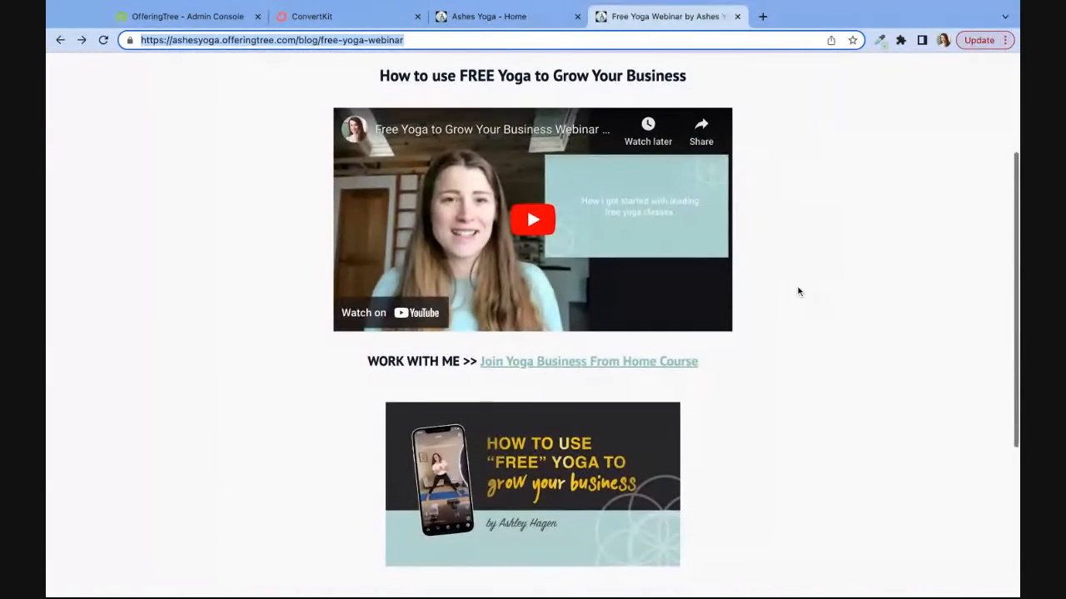
scroll(797, 291, "down", 1)
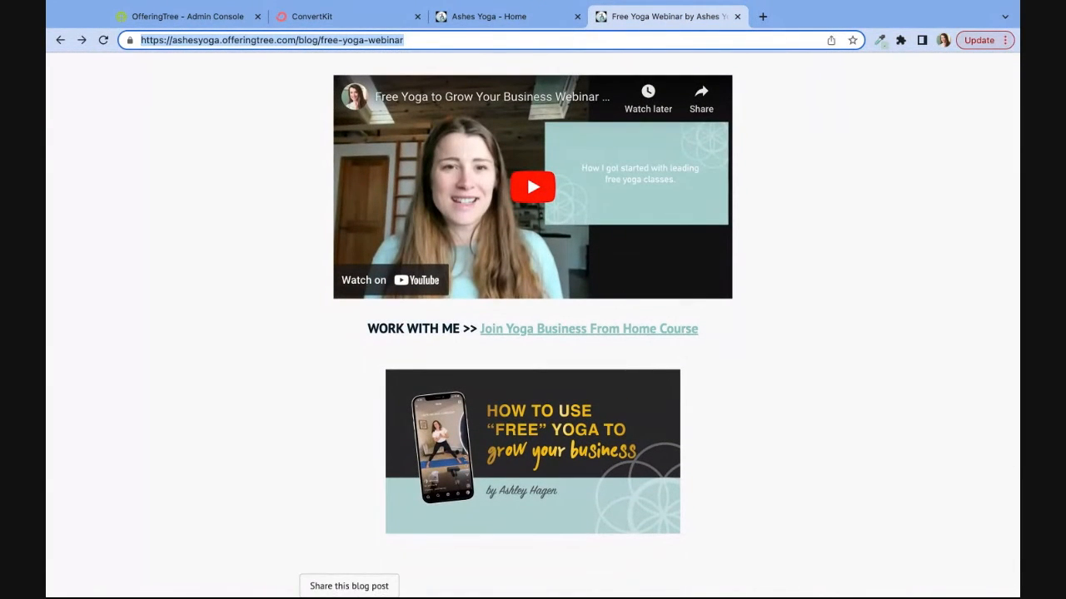
scroll(533, 325, "up", 3)
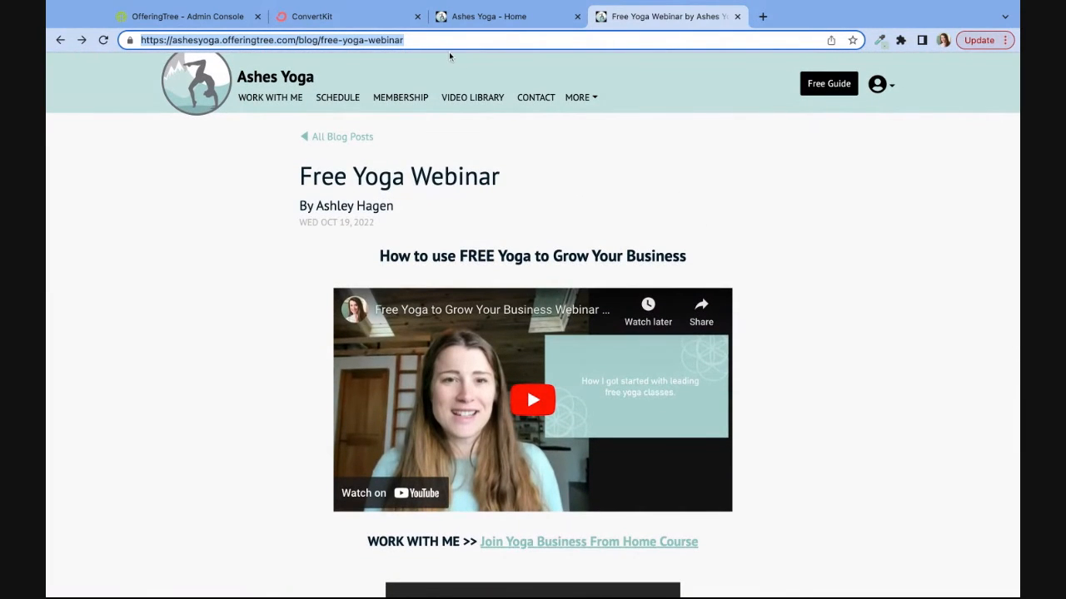
- Look over the OfferingTree store sections once more and return to the Free Yoga Webinar post
left_click(185, 16)
scroll(633, 395, "down", 1)
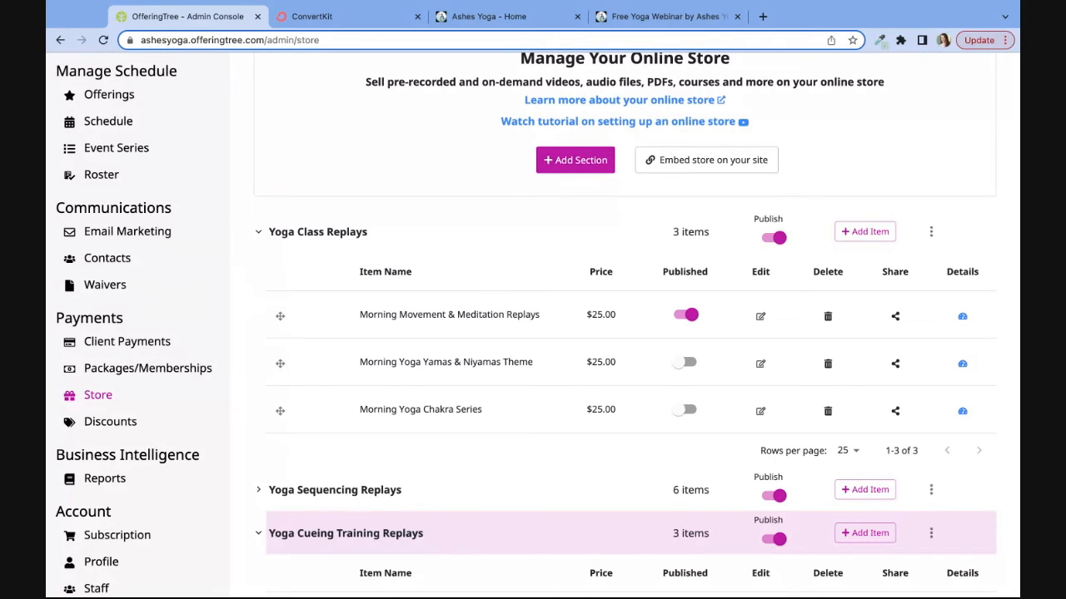
scroll(286, 386, "up", 1)
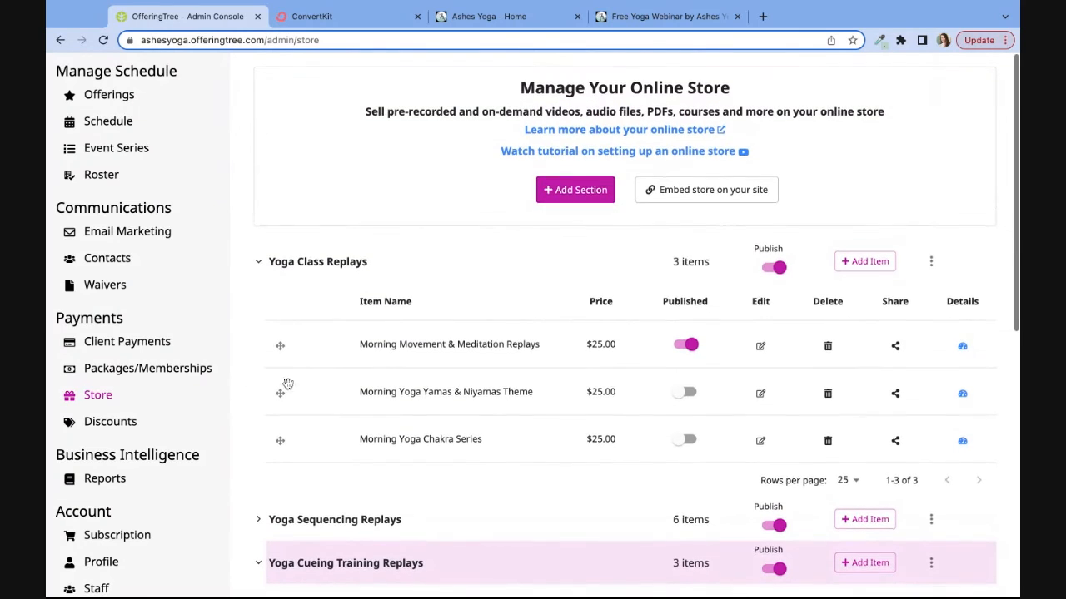
left_click(666, 24)
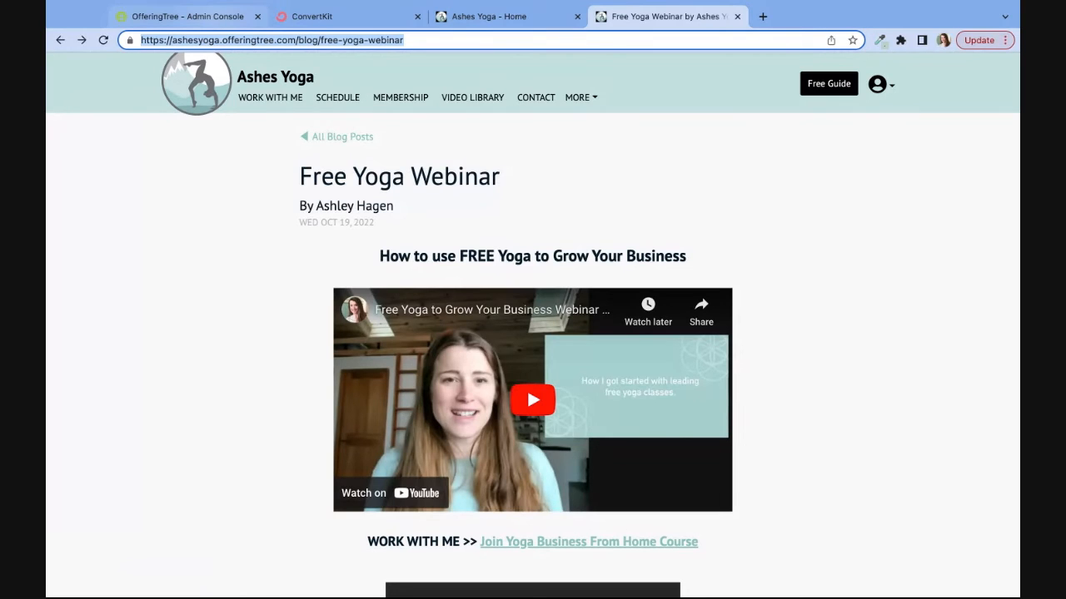
- Switch to ConvertKit and open the Landing Pages & Forms overview
left_click(270, 13)
left_click(148, 72)
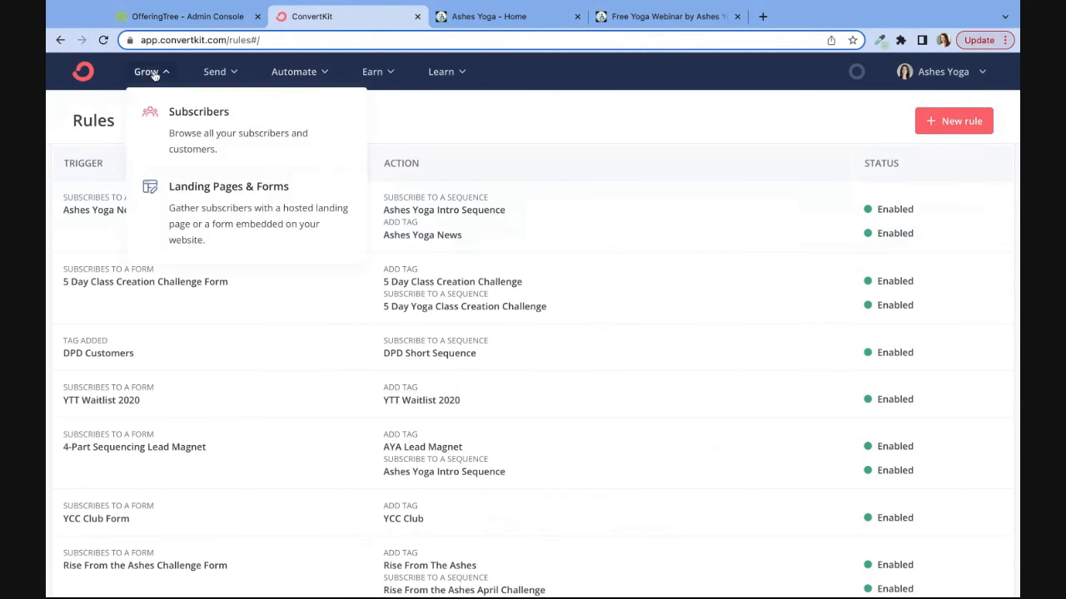
left_click(202, 213)
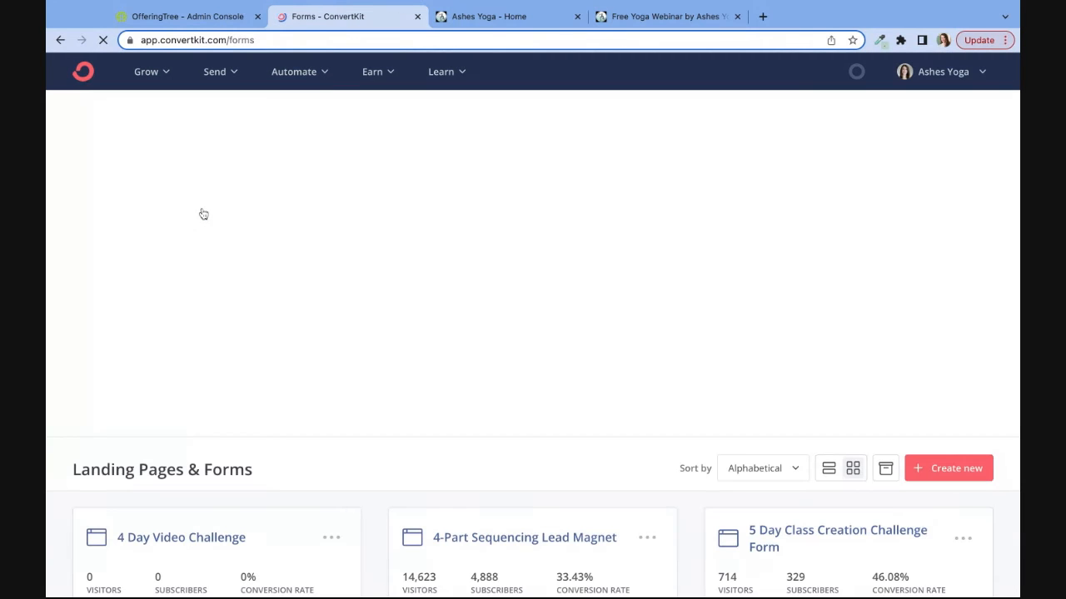